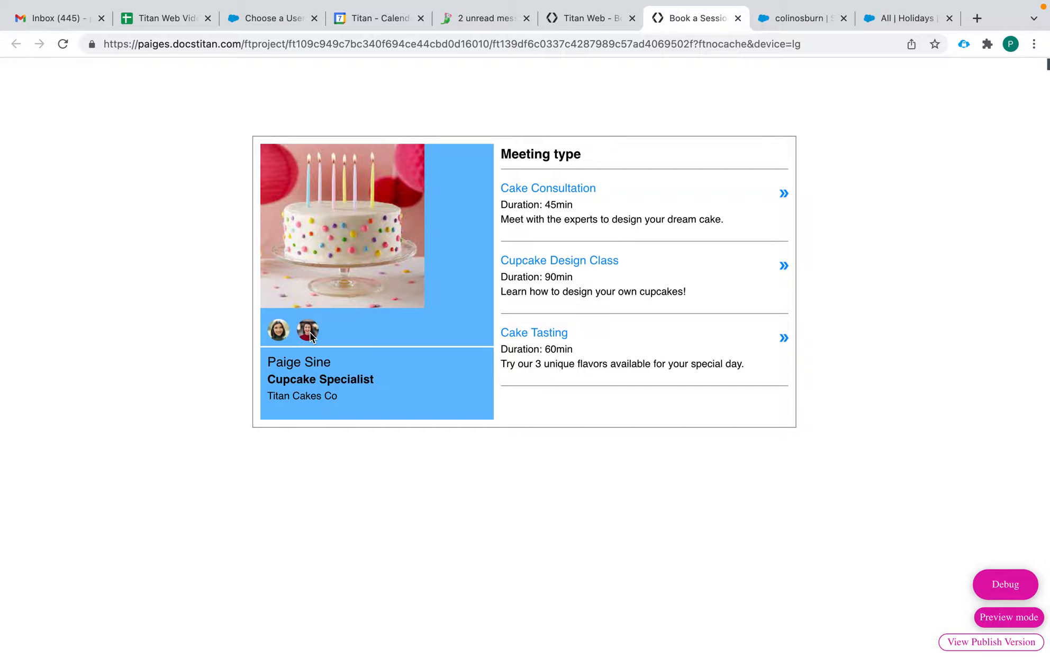
Step: As the Cake Baker, book a Cupcake Design Class on January 27 at 10:30 AM - 12:00 PM
{"action": "left_click", "coordinate": [309, 333]}
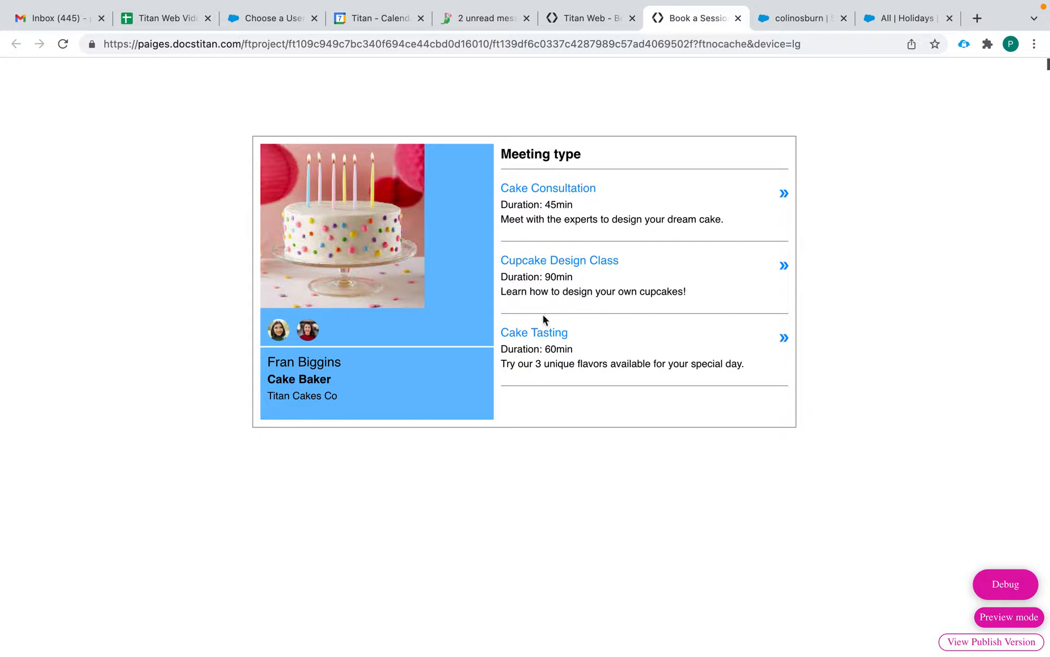
{"action": "left_click", "coordinate": [553, 264]}
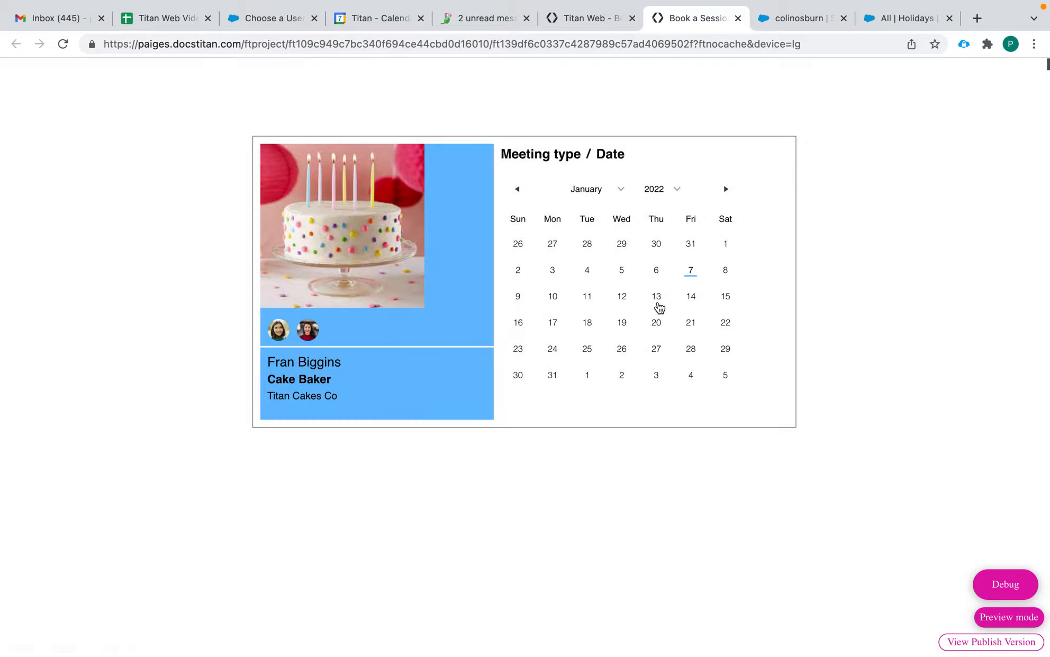
{"action": "left_click", "coordinate": [657, 349]}
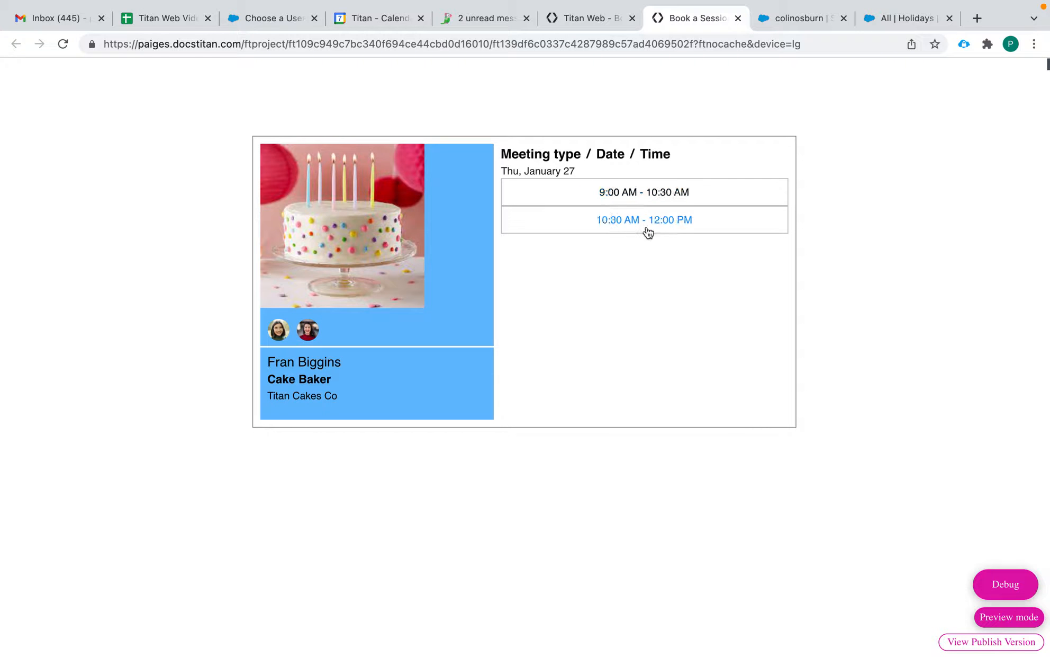
{"action": "left_click", "coordinate": [648, 232]}
Step: Go back to meeting types and check the Cake Tasting slots on January 26
{"action": "left_click", "coordinate": [608, 156]}
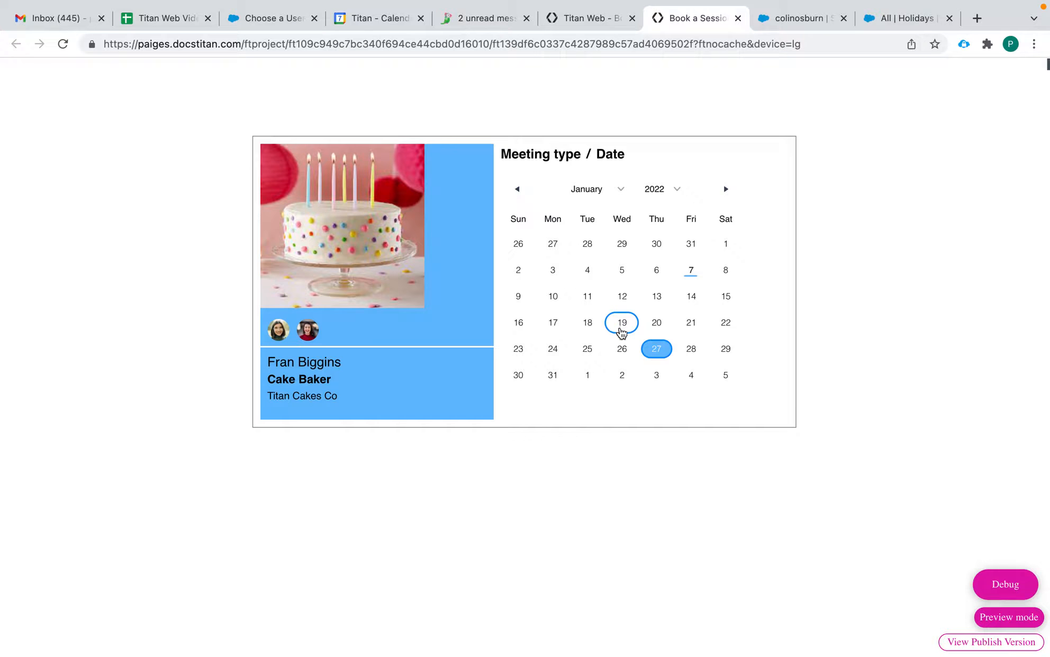
{"action": "left_click", "coordinate": [541, 155]}
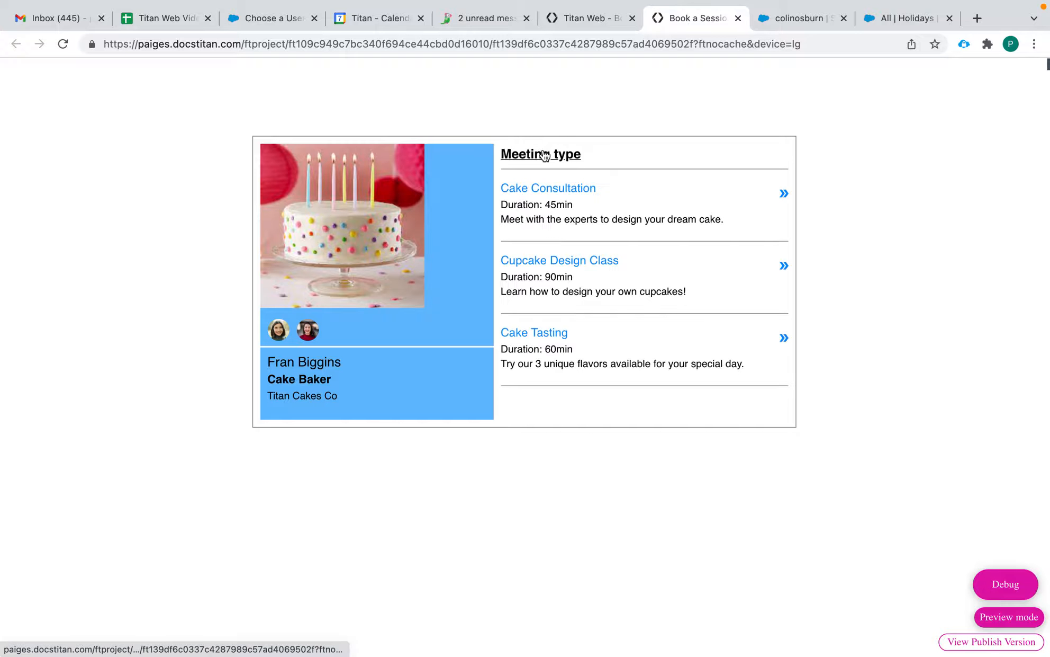
{"action": "left_click", "coordinate": [550, 333]}
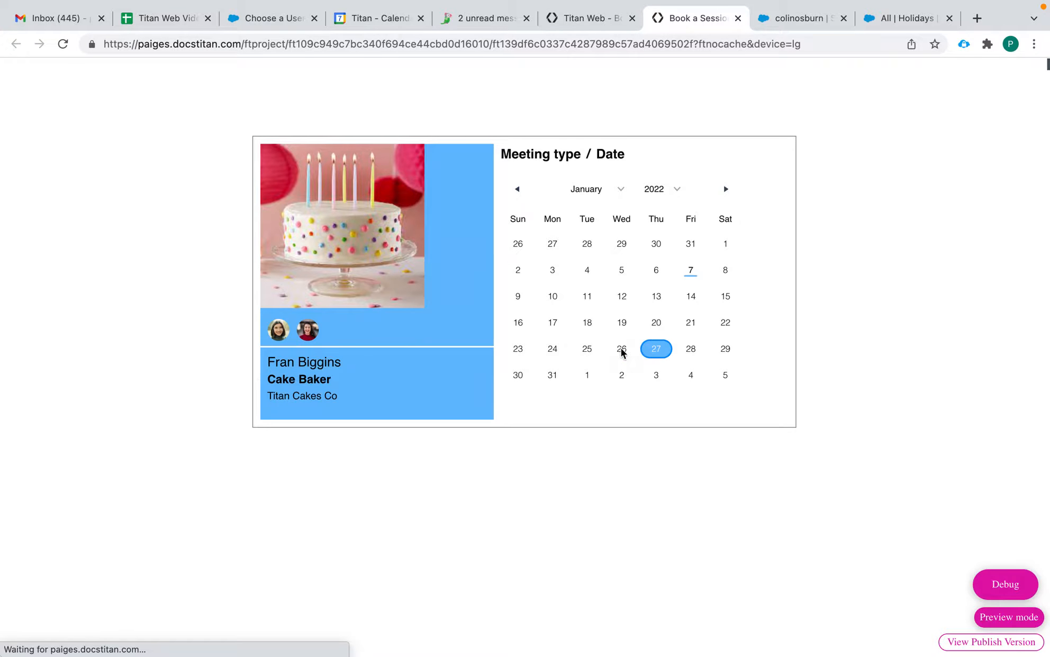
{"action": "left_click", "coordinate": [622, 350]}
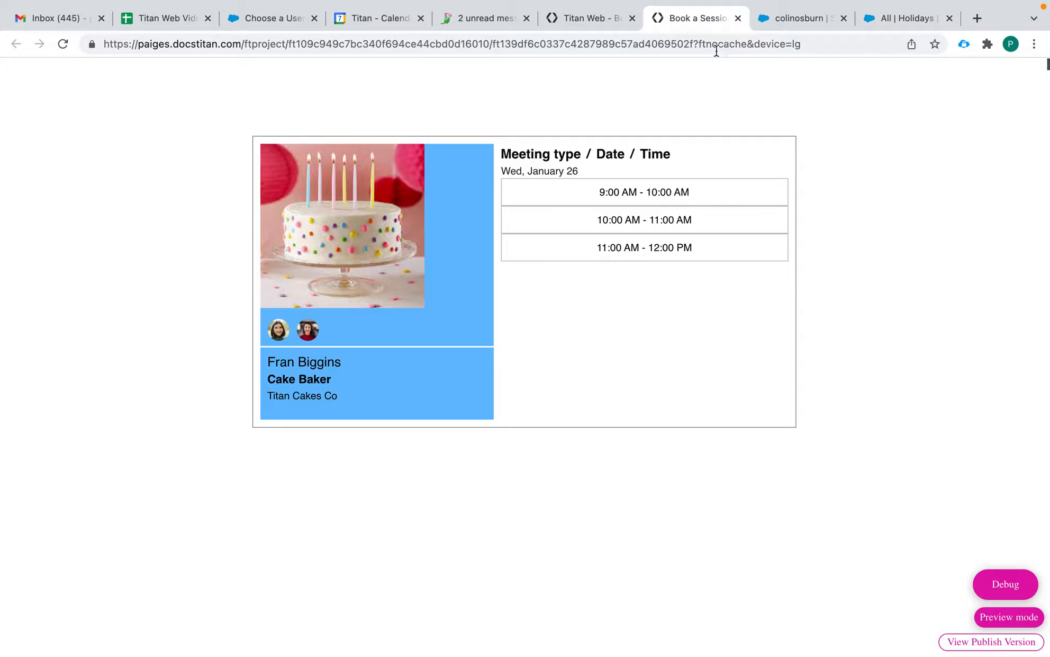
Step: Close the booking preview and Salesforce user pages, returning to the Titan Web editor
{"action": "left_click", "coordinate": [738, 18]}
{"action": "left_click", "coordinate": [581, 26]}
{"action": "left_click", "coordinate": [738, 18]}
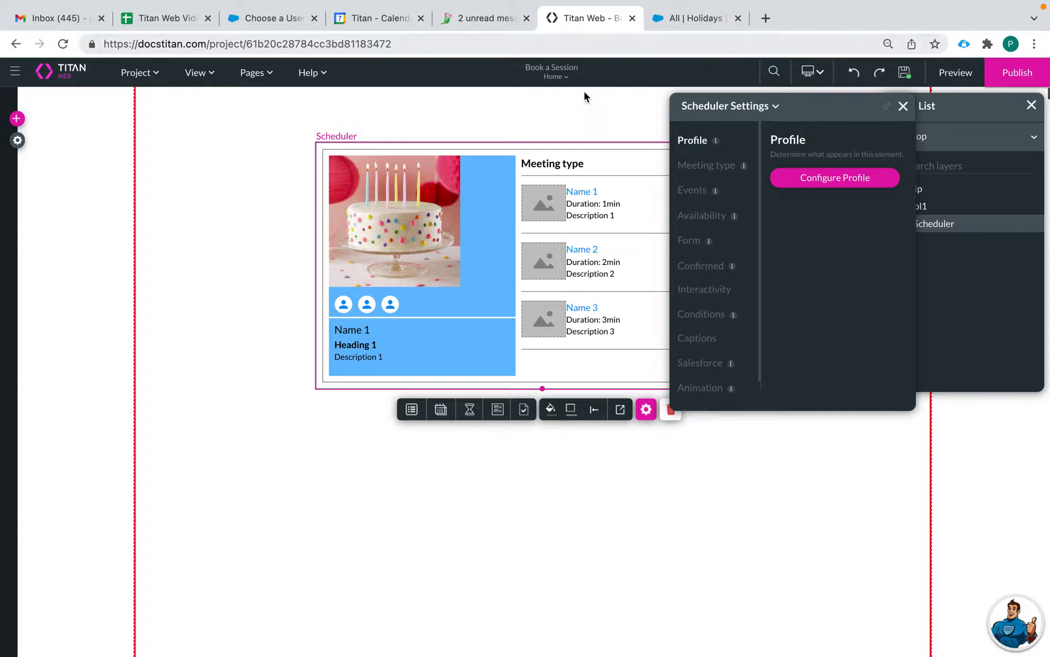
Step: Close the Scheduler settings and delete the existing Scheduler element
{"action": "left_click", "coordinate": [903, 105]}
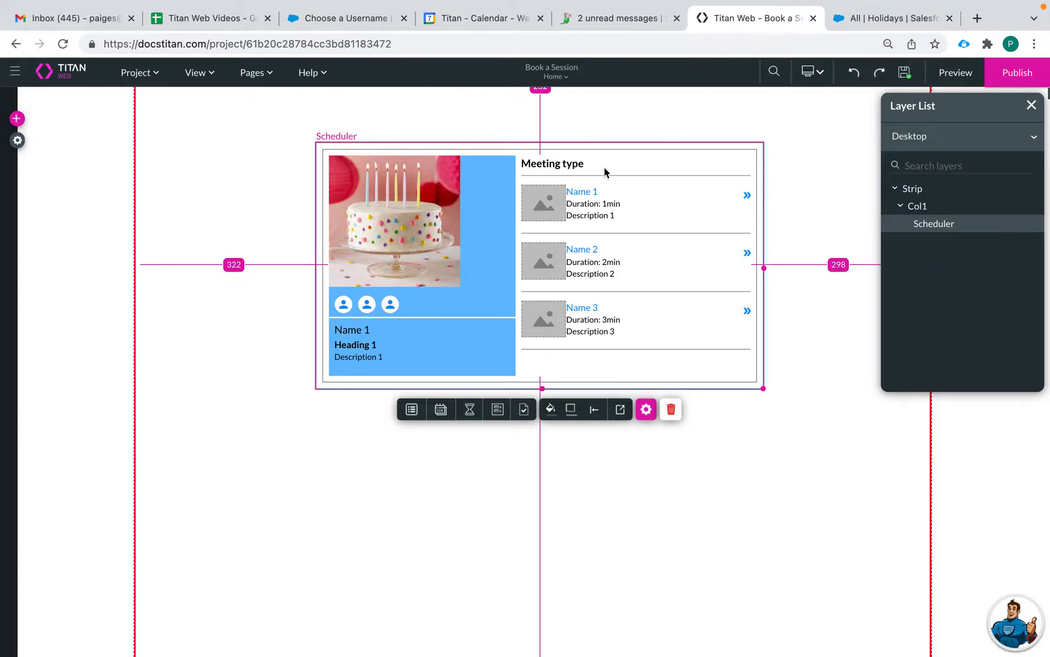
{"action": "left_click", "coordinate": [671, 409]}
{"action": "left_click", "coordinate": [616, 427]}
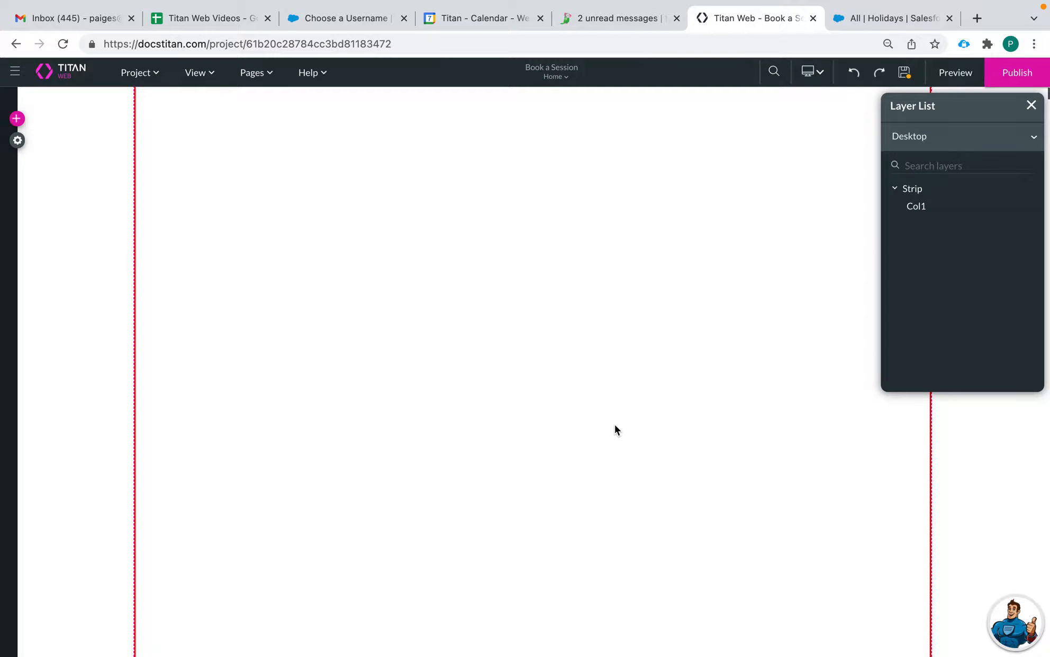
Step: Drag a new Scheduler widget from the Widget list onto the page
{"action": "left_click", "coordinate": [16, 118]}
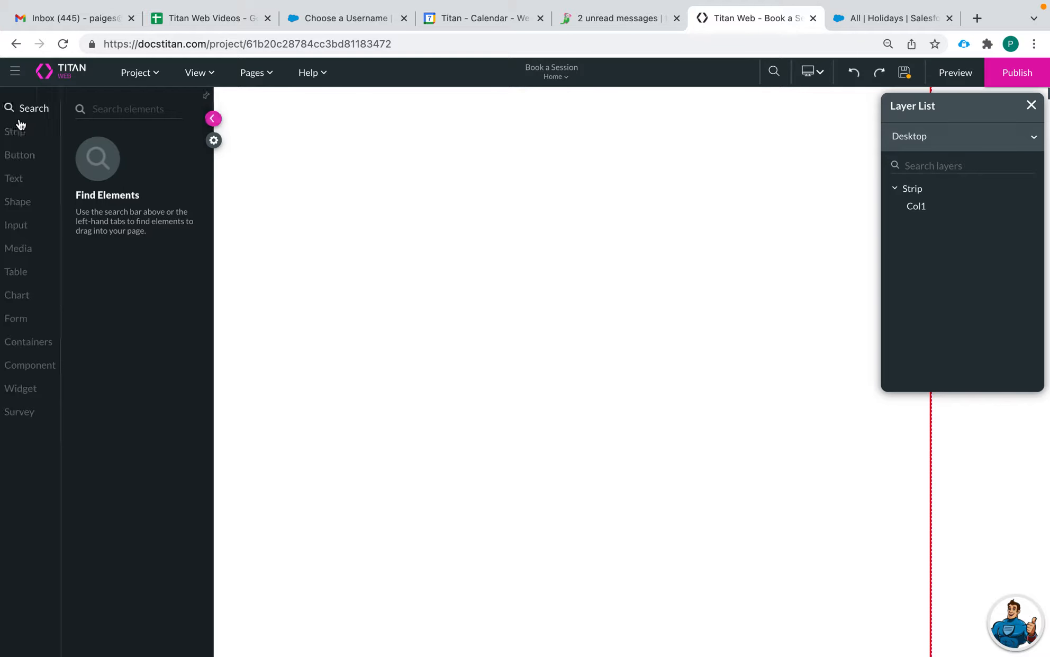
{"action": "left_click", "coordinate": [32, 390]}
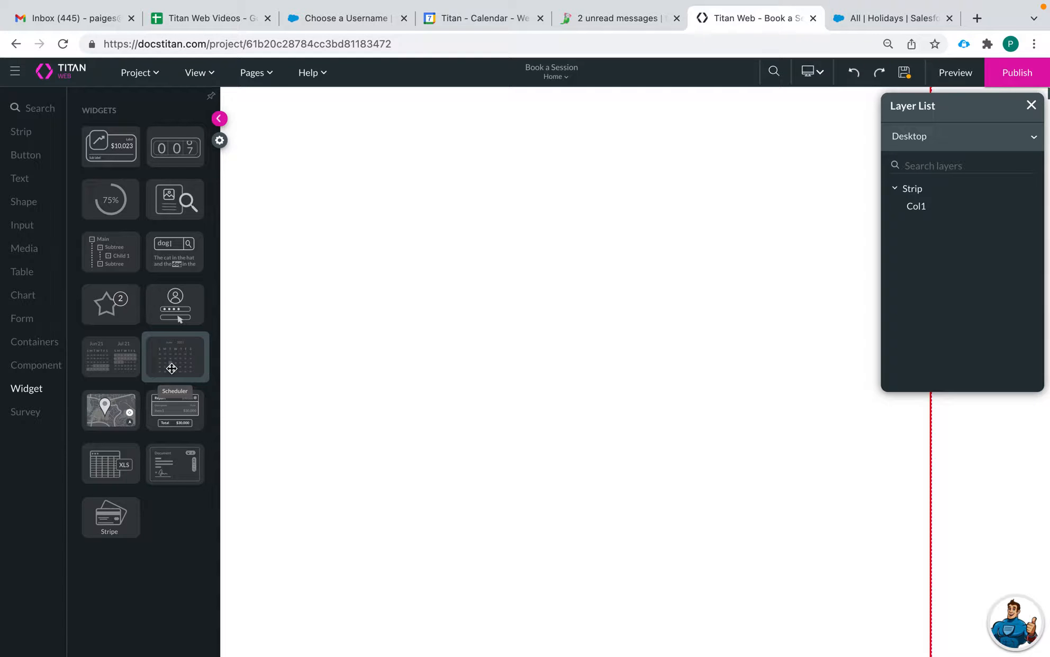
{"action": "left_click_drag", "start_coordinate": [171, 368], "coordinate": [558, 282]}
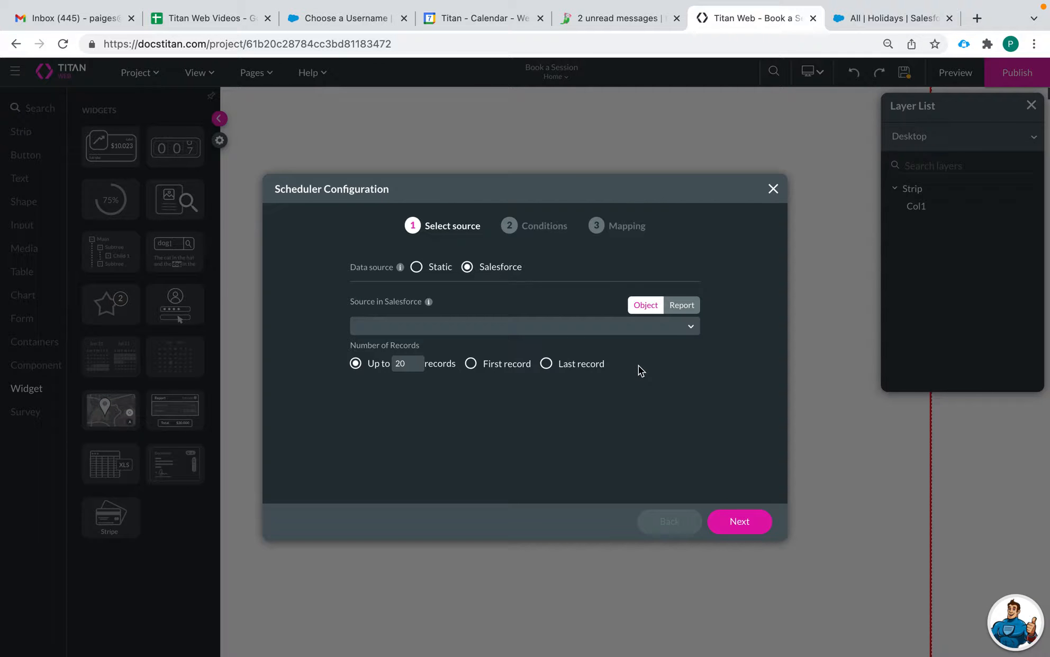
Step: Discard the open configuration and drag the Scheduler widget onto the page again
{"action": "left_click", "coordinate": [511, 330]}
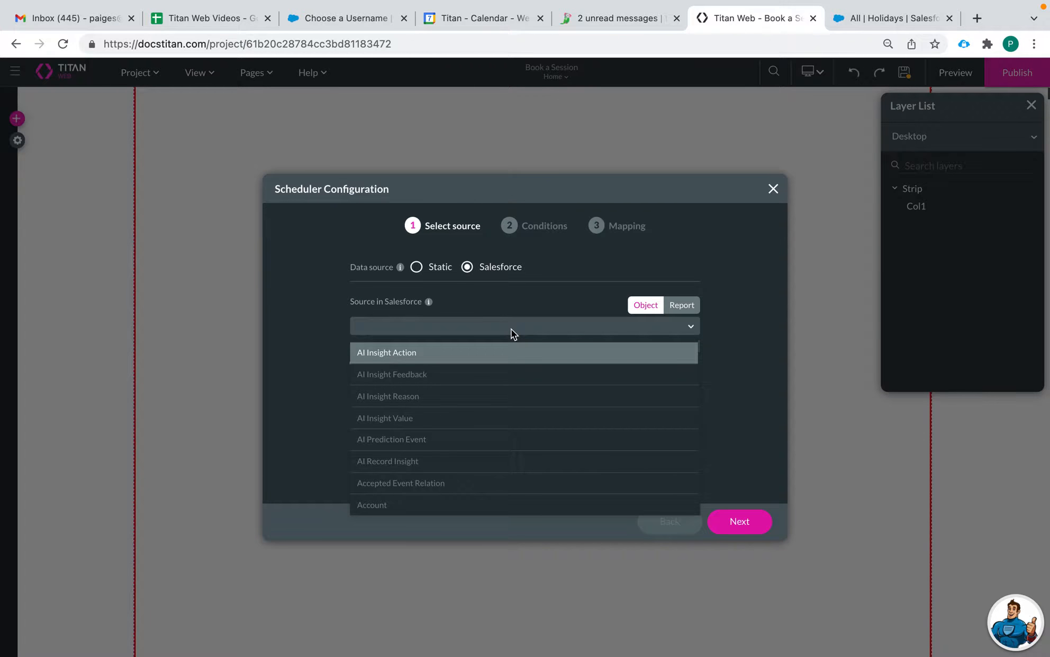
{"action": "left_click", "coordinate": [601, 257]}
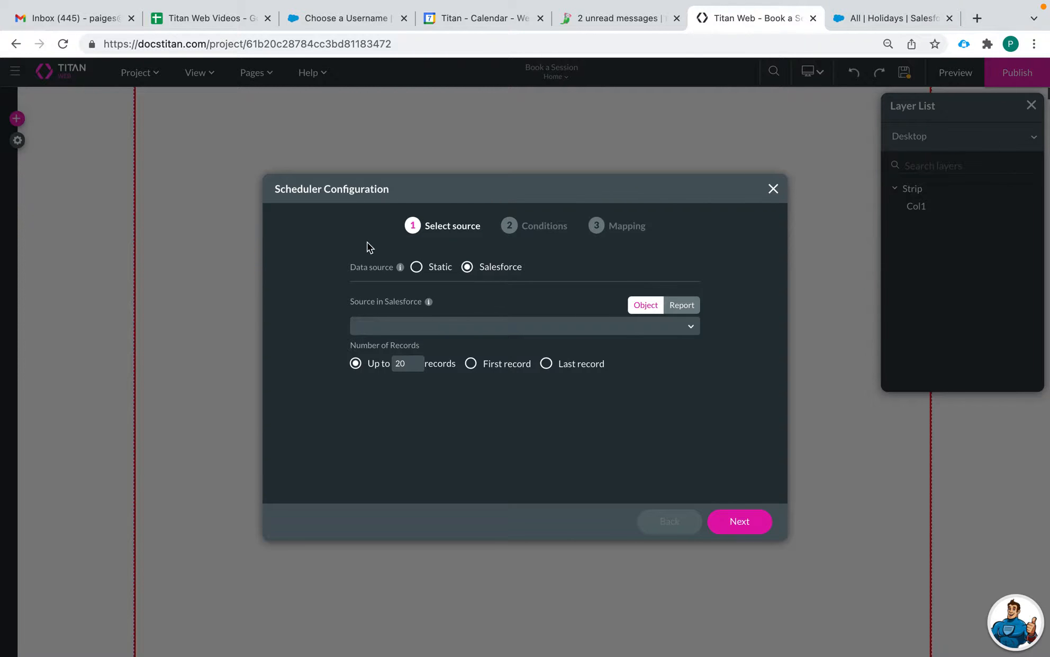
{"action": "left_click", "coordinate": [43, 164]}
{"action": "left_click", "coordinate": [16, 118]}
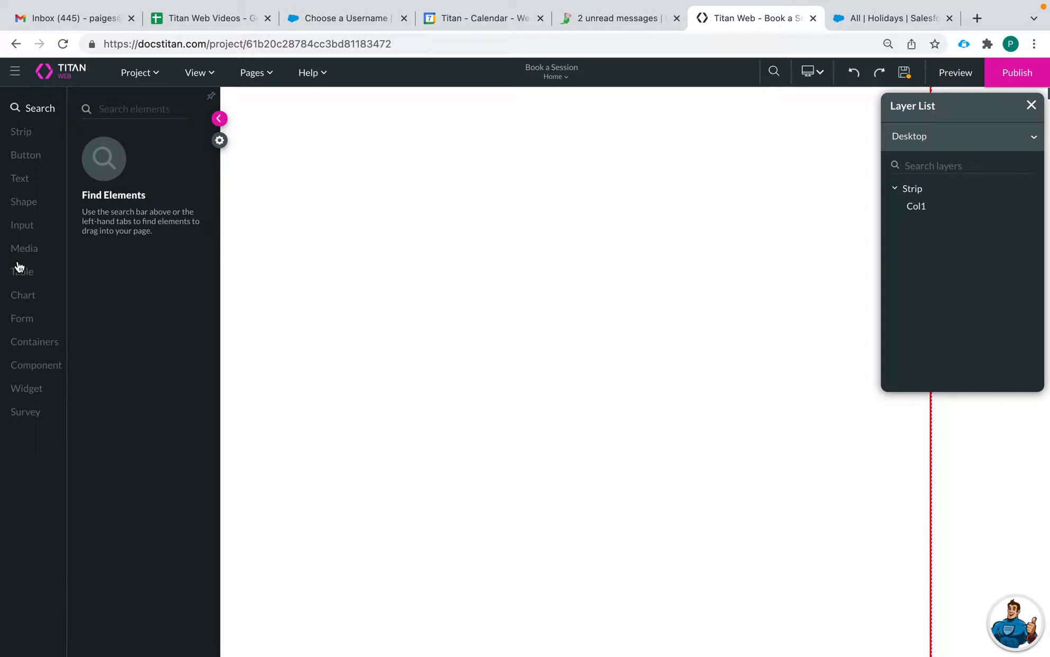
{"action": "left_click", "coordinate": [16, 387]}
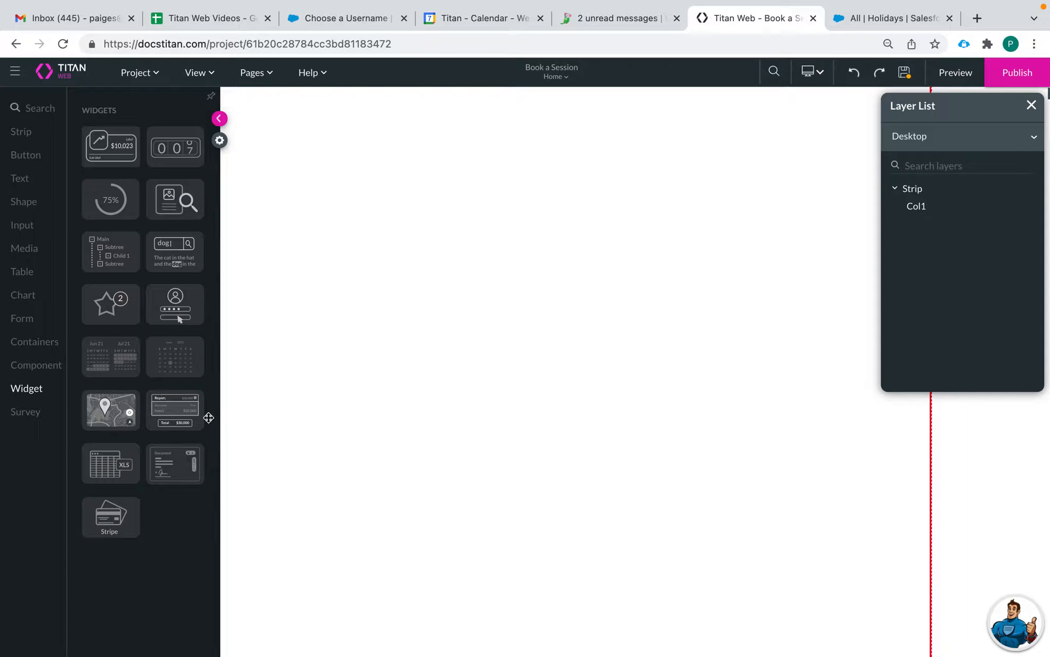
{"action": "left_click_drag", "start_coordinate": [195, 342], "coordinate": [470, 301]}
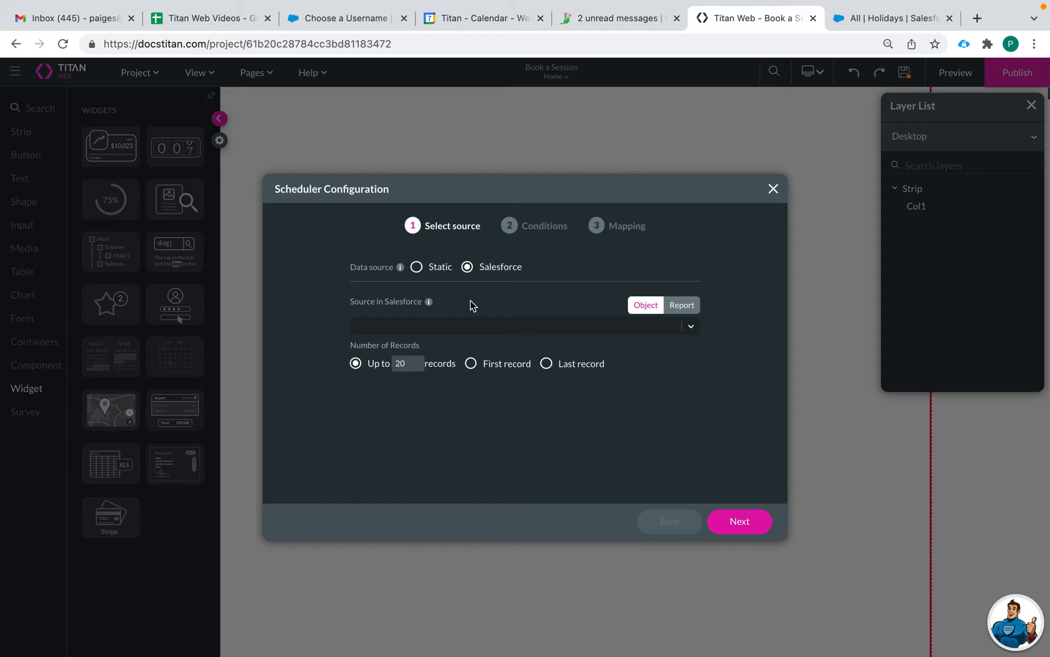
Step: Set the data source to Static and start entering User 1's Name in the mapping
{"action": "left_click", "coordinate": [417, 267]}
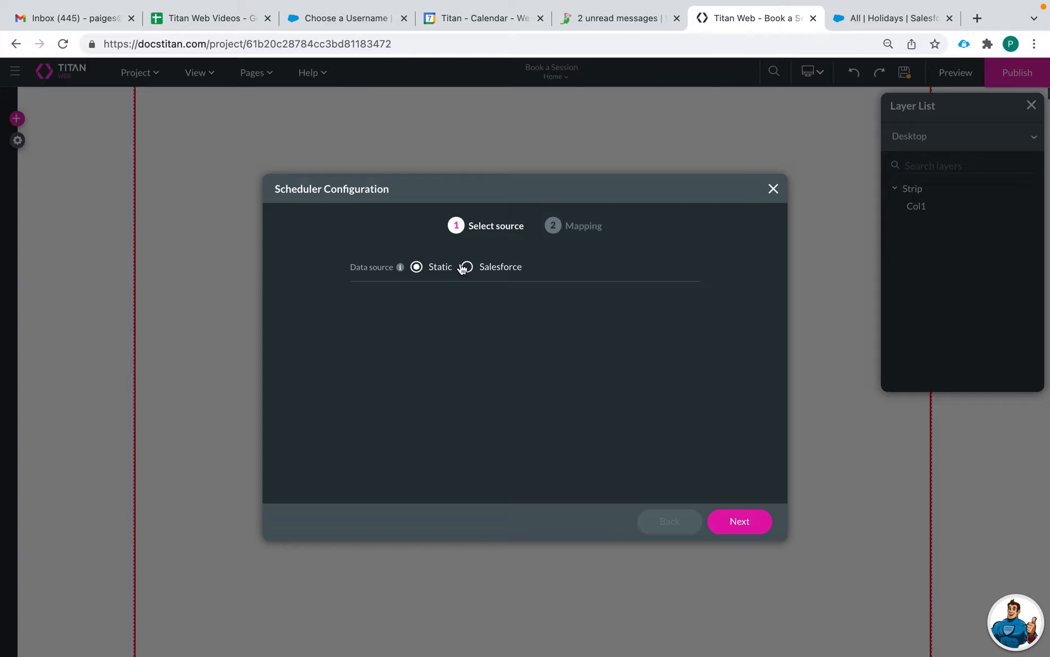
{"action": "left_click", "coordinate": [736, 518]}
{"action": "scroll", "coordinate": [407, 406], "scroll_direction": "down", "scroll_amount": 1}
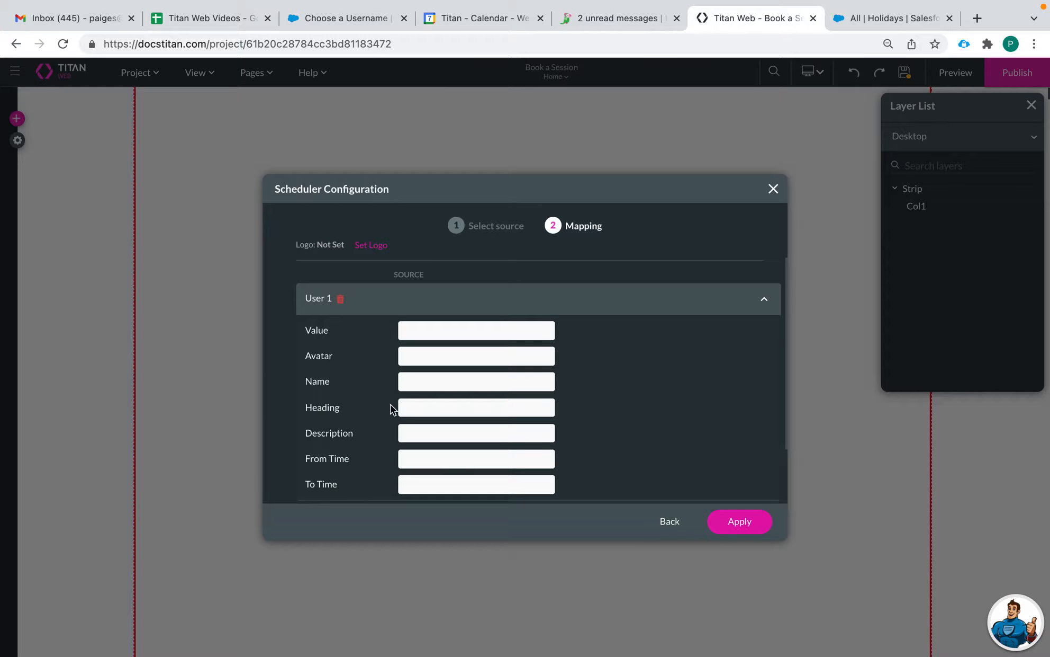
{"action": "scroll", "coordinate": [389, 404], "scroll_direction": "down", "scroll_amount": 1}
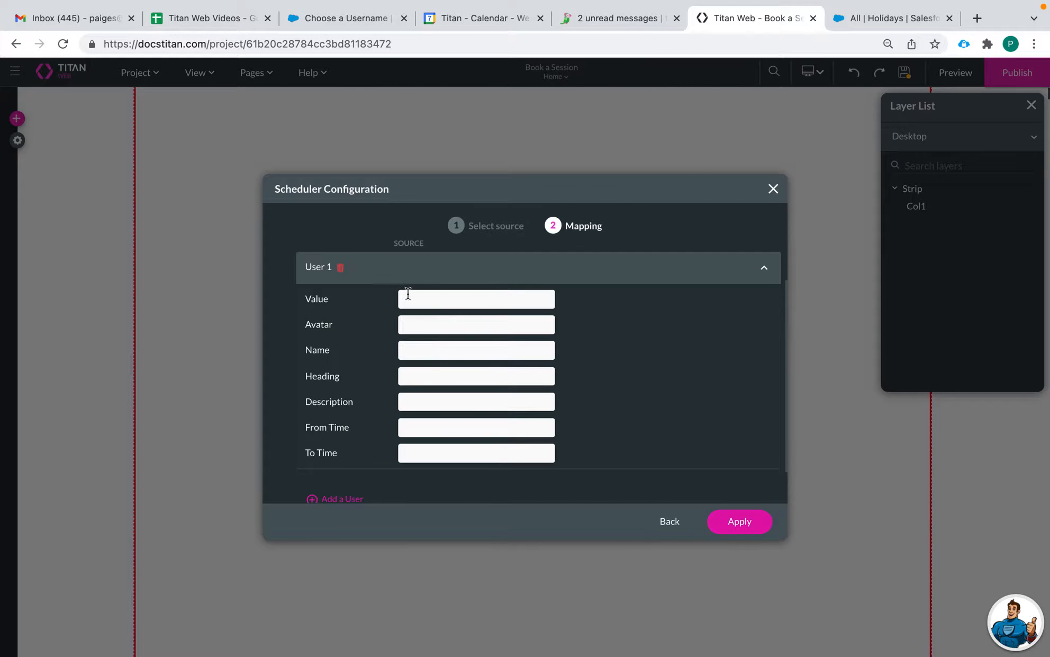
{"action": "left_click", "coordinate": [413, 348]}
{"action": "scroll", "coordinate": [415, 416], "scroll_direction": "down", "scroll_amount": 2}
{"action": "scroll", "coordinate": [406, 430], "scroll_direction": "up", "scroll_amount": 3}
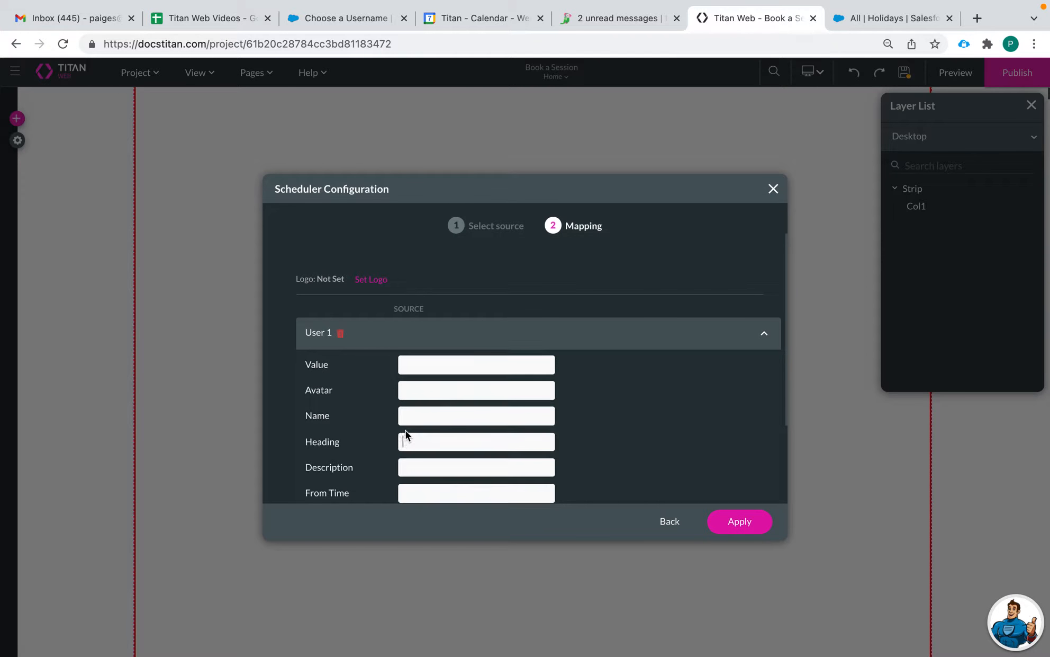
{"action": "scroll", "coordinate": [405, 429], "scroll_direction": "down", "scroll_amount": 2}
{"action": "scroll", "coordinate": [406, 430], "scroll_direction": "up", "scroll_amount": 2}
Step: Switch the data source back to Salesforce with the User object as source
{"action": "left_click", "coordinate": [668, 522]}
{"action": "left_click", "coordinate": [479, 267]}
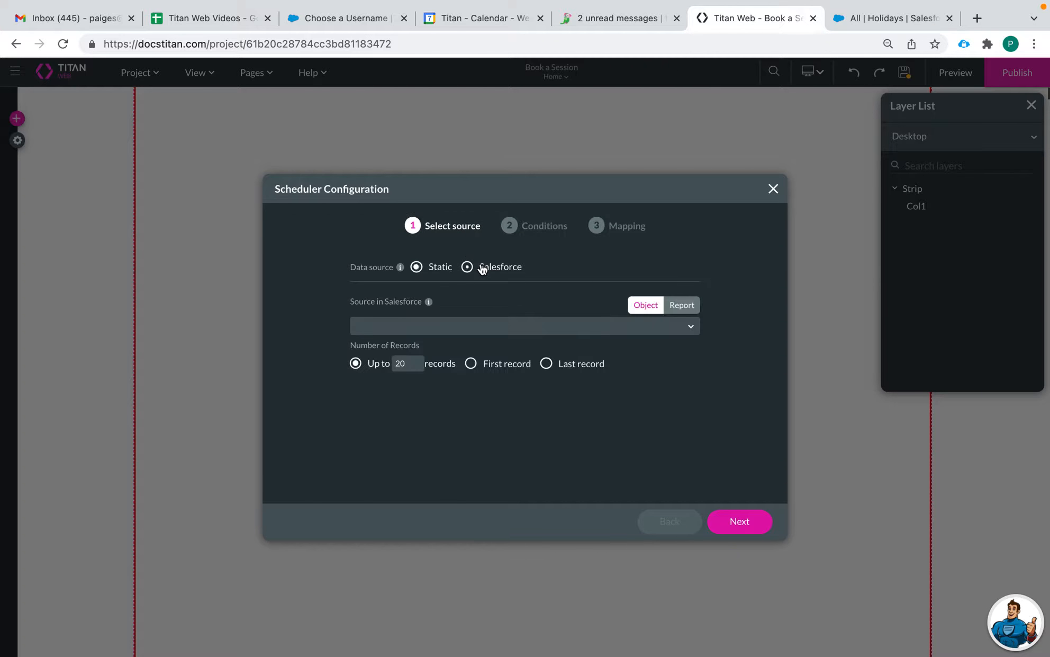
{"action": "left_click", "coordinate": [469, 325]}
{"action": "type", "text": "user"}
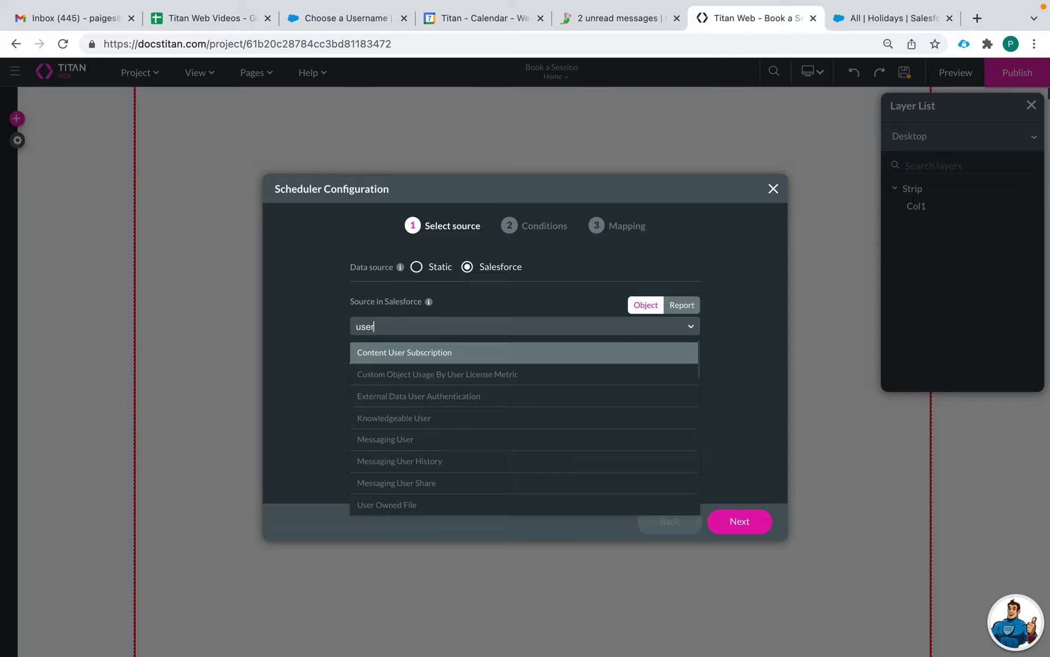
{"action": "scroll", "coordinate": [446, 413], "scroll_direction": "down", "scroll_amount": 3}
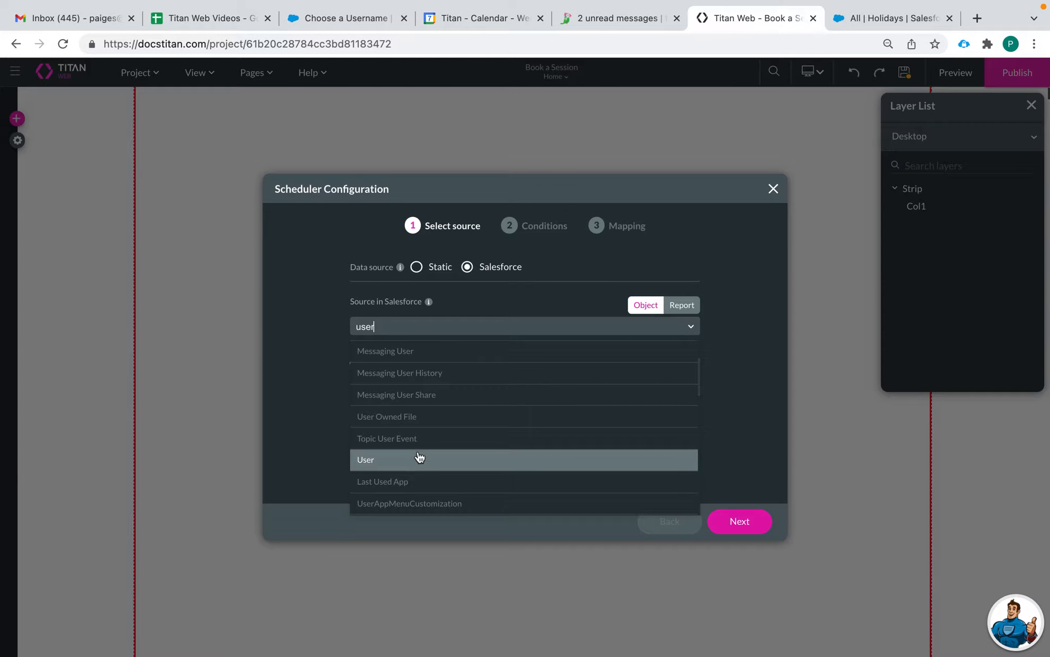
{"action": "left_click", "coordinate": [420, 457]}
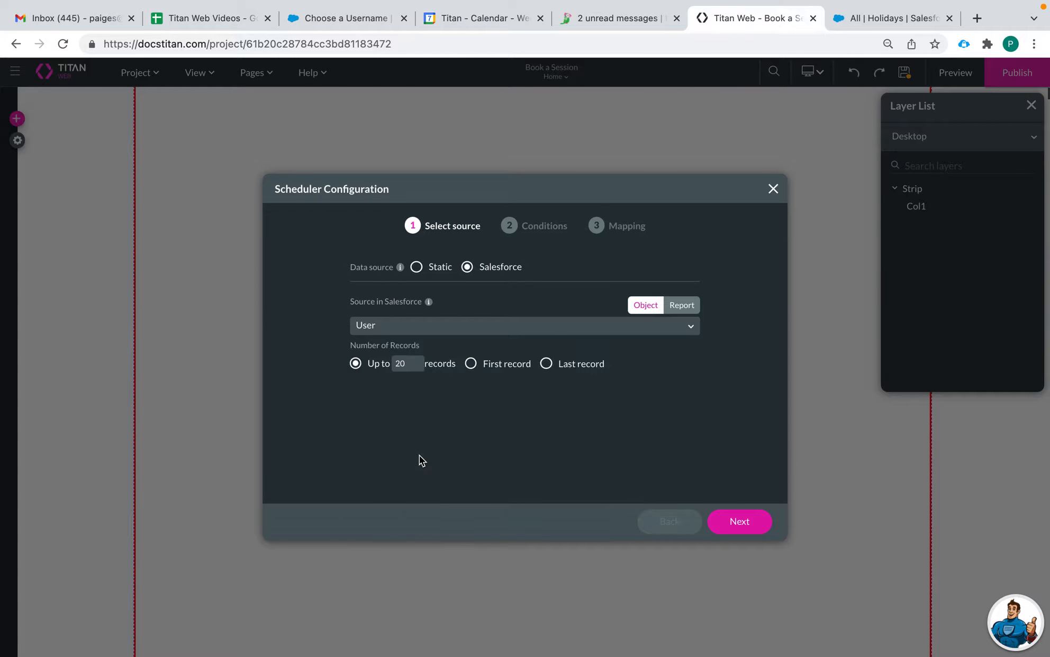
{"action": "left_click", "coordinate": [735, 526]}
Step: Add the condition Department Equals Cakes and continue to mapping
{"action": "left_click", "coordinate": [404, 295]}
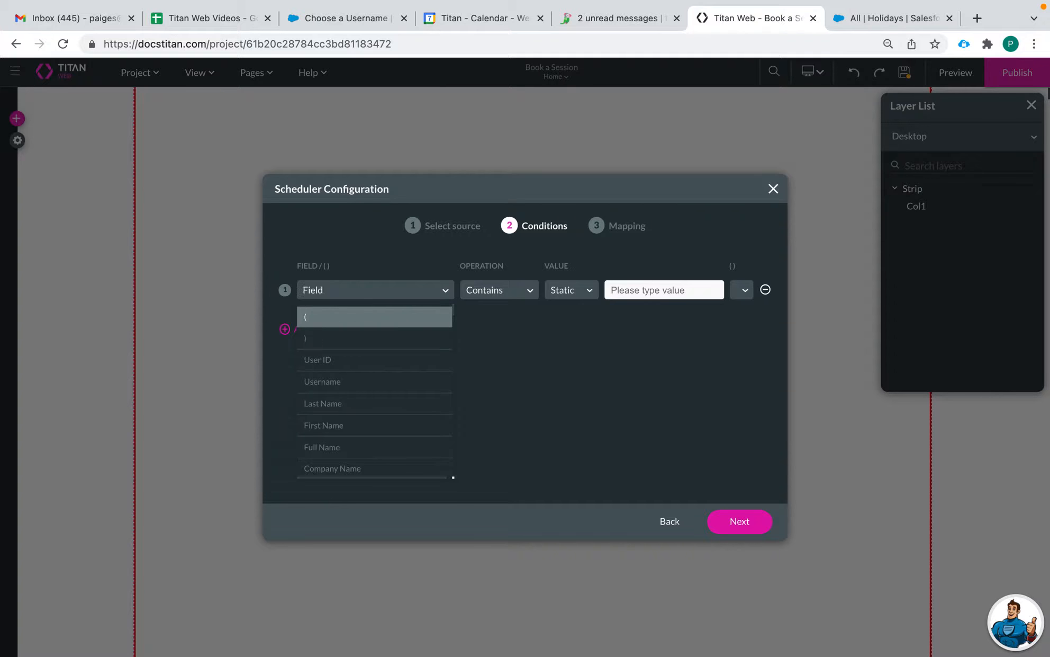
{"action": "type", "text": "depa"}
{"action": "left_click", "coordinate": [366, 316]}
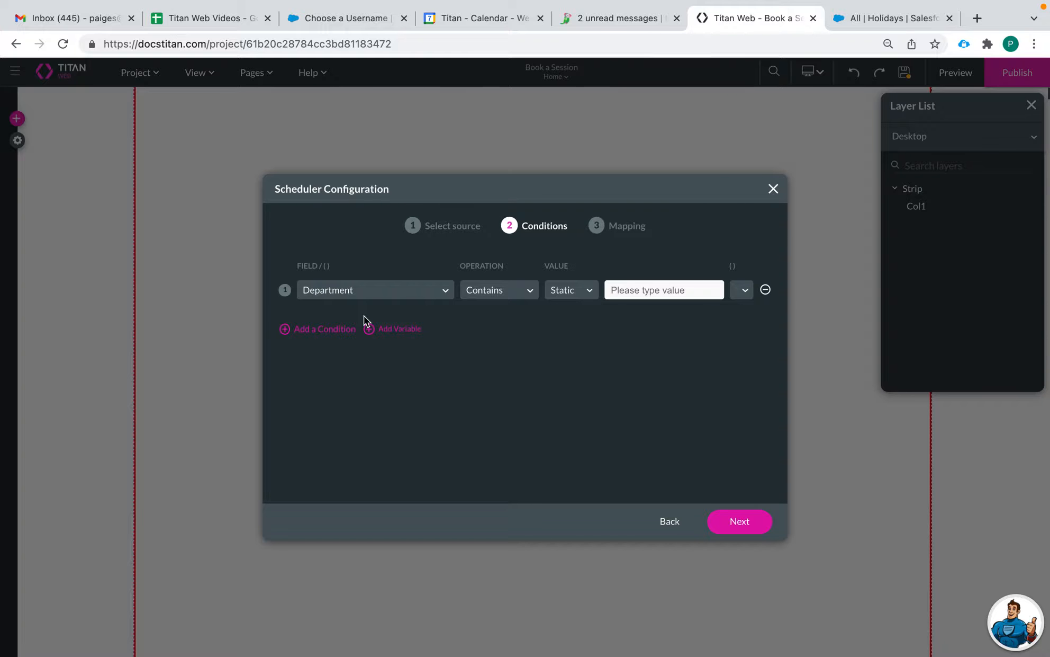
{"action": "left_click", "coordinate": [477, 289]}
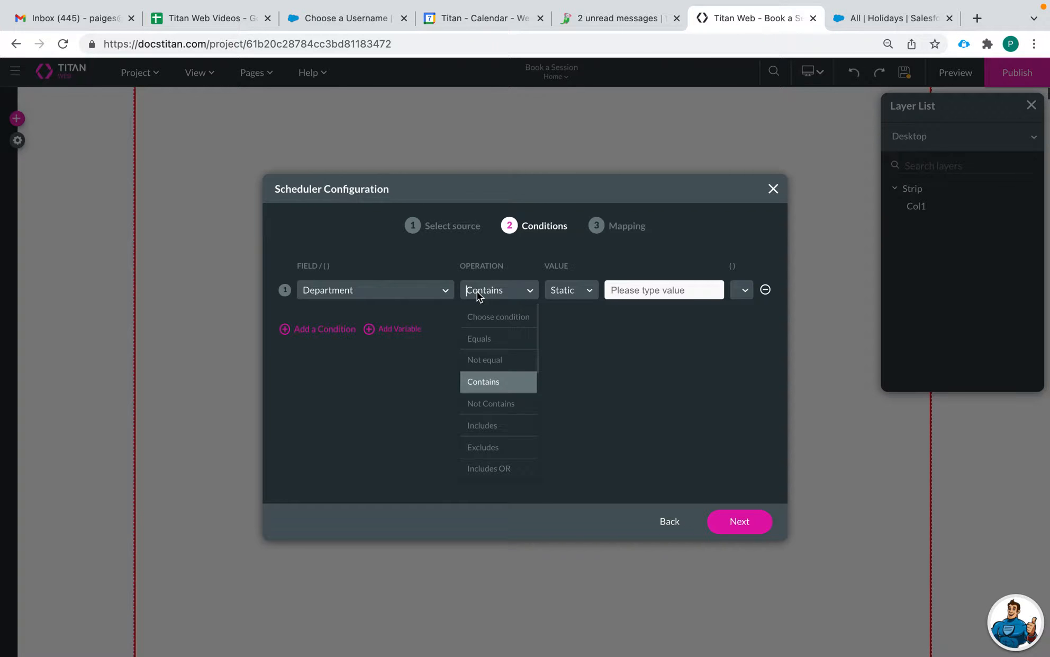
{"action": "scroll", "coordinate": [483, 365], "scroll_direction": "down", "scroll_amount": 1}
{"action": "scroll", "coordinate": [487, 413], "scroll_direction": "up", "scroll_amount": 1}
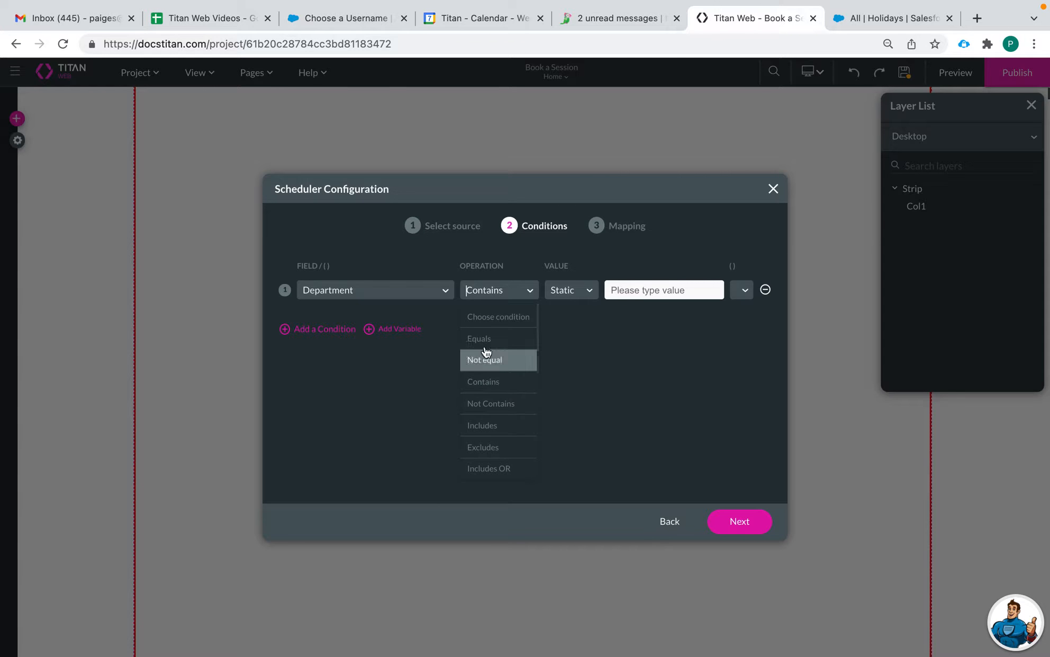
{"action": "left_click", "coordinate": [491, 336]}
{"action": "type", "text": "Cakes"}
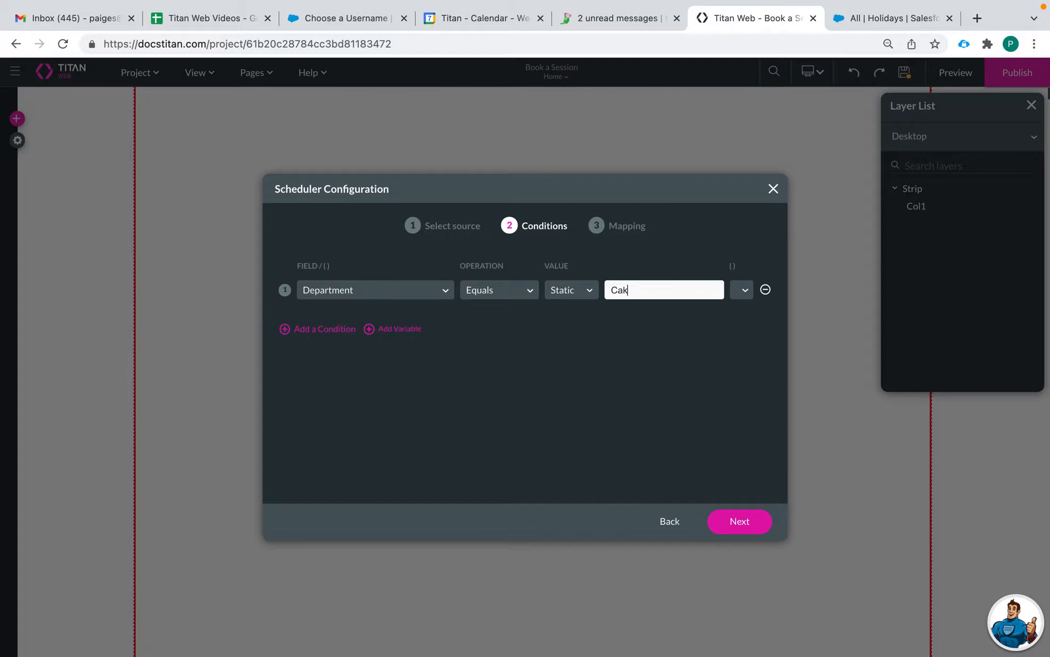
{"action": "left_click", "coordinate": [730, 529]}
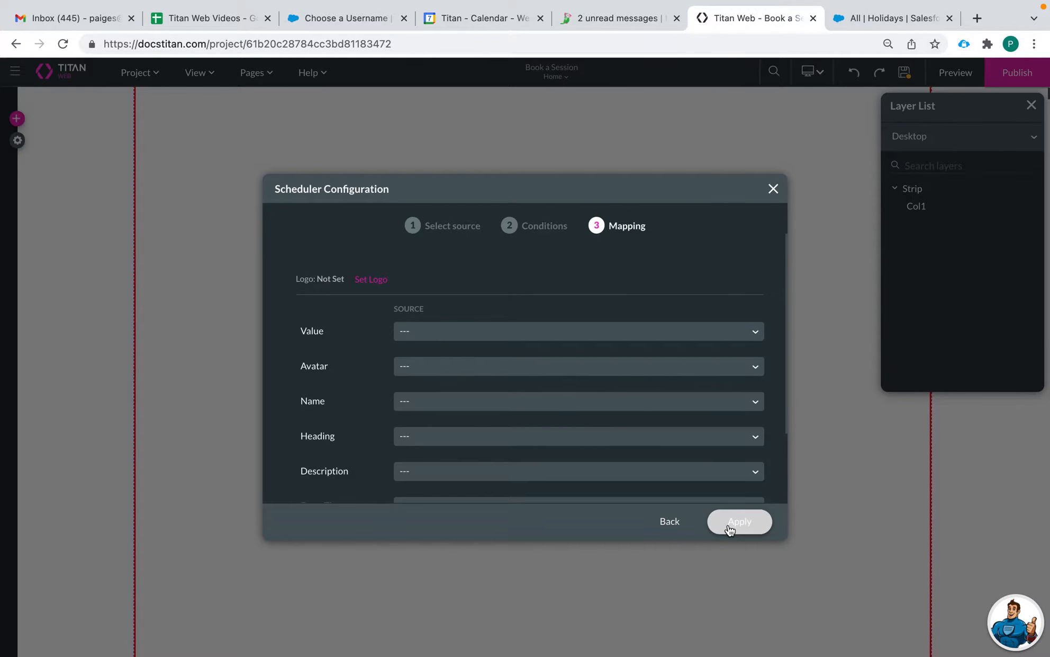
Step: Map Value to User ID and Avatar to Photo
{"action": "scroll", "coordinate": [522, 441], "scroll_direction": "down", "scroll_amount": 1}
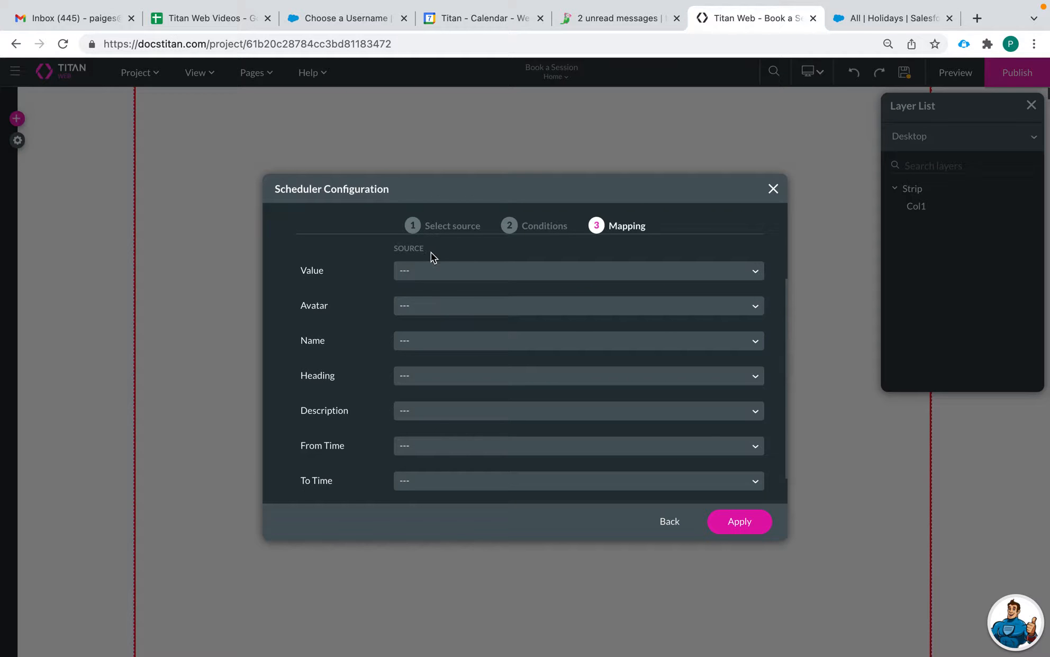
{"action": "scroll", "coordinate": [415, 379], "scroll_direction": "up", "scroll_amount": 1}
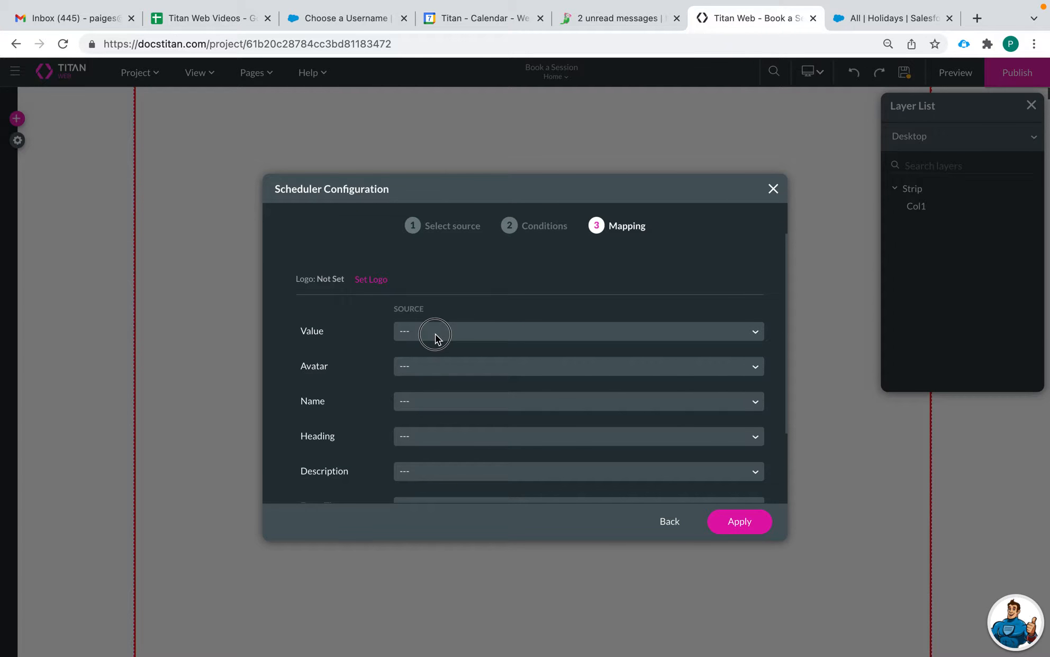
{"action": "left_click", "coordinate": [435, 335]}
{"action": "left_click", "coordinate": [433, 377]}
{"action": "scroll", "coordinate": [428, 404], "scroll_direction": "down", "scroll_amount": 2}
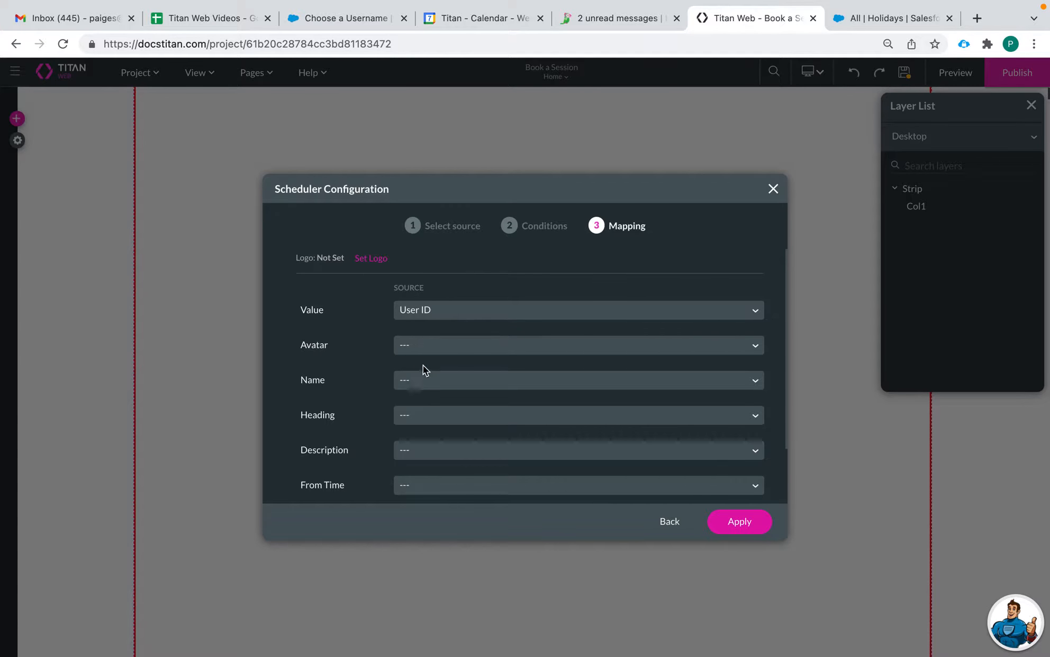
{"action": "left_click", "coordinate": [406, 313]}
{"action": "type", "text": "ph"}
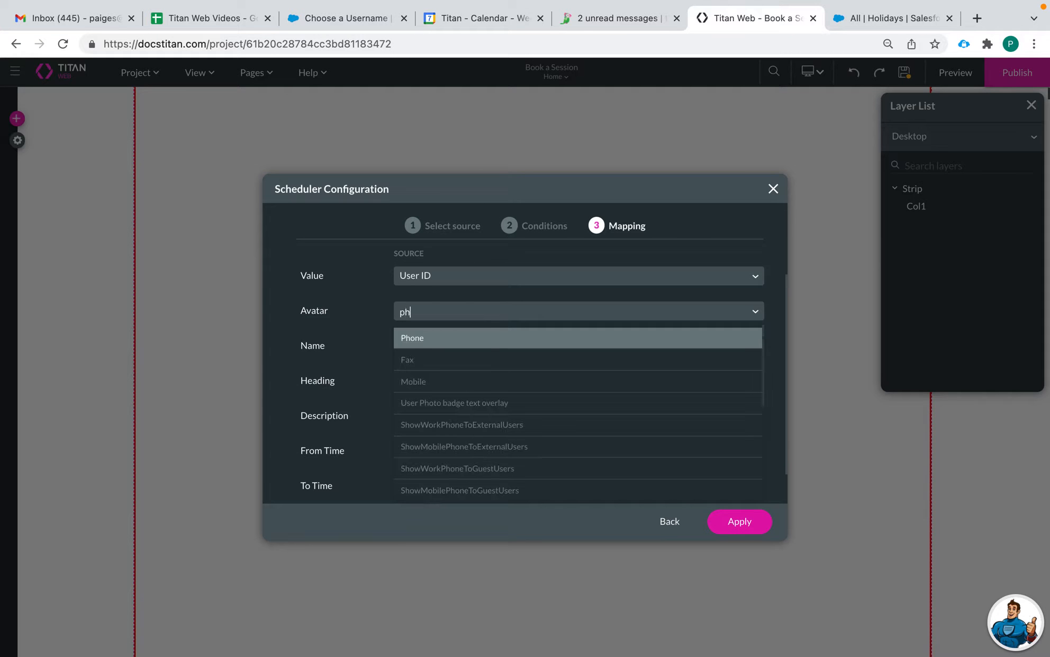
{"action": "type", "text": "oto"}
{"action": "left_click", "coordinate": [429, 408]}
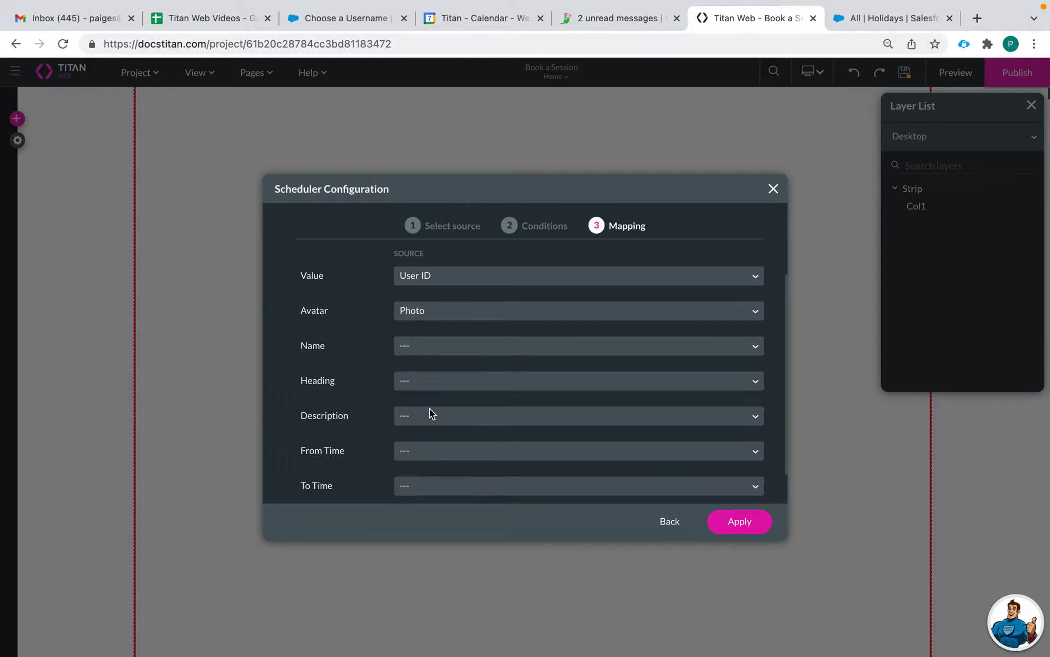
Step: Map Name to Full Name, Heading to Title, Description to Company Name, then apply and centre the widget
{"action": "left_click", "coordinate": [422, 347]}
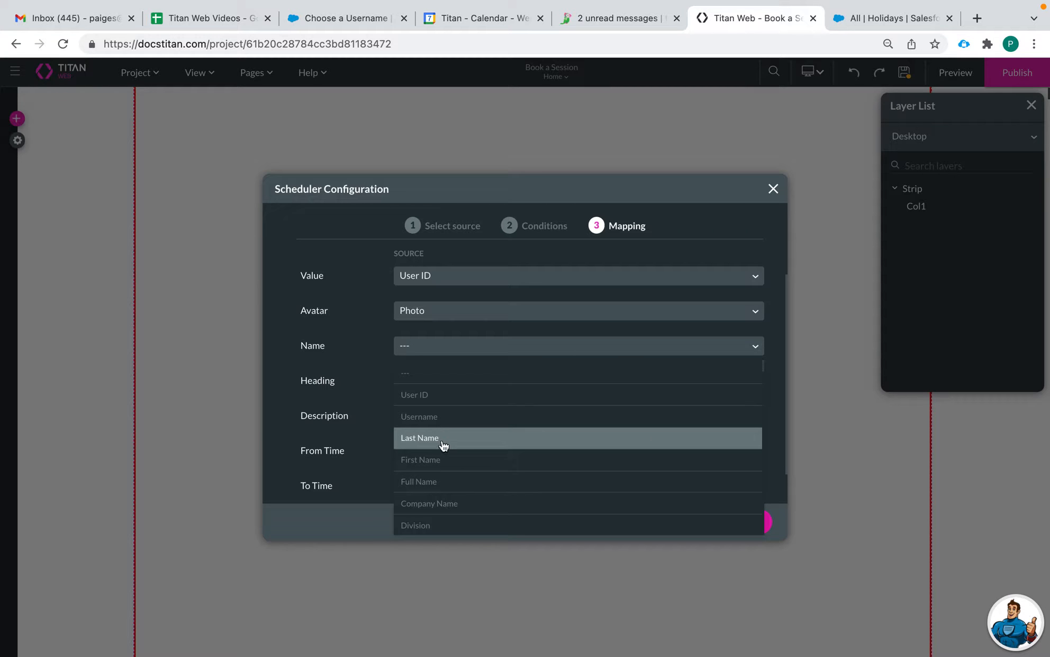
{"action": "left_click", "coordinate": [451, 481]}
{"action": "left_click", "coordinate": [427, 380]}
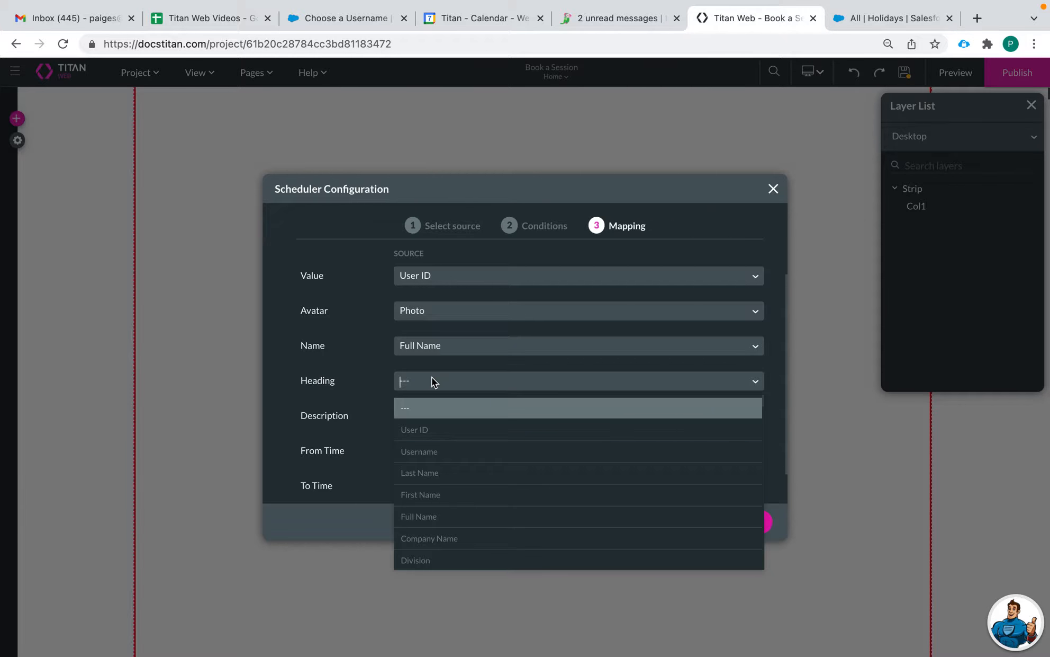
{"action": "scroll", "coordinate": [439, 481], "scroll_direction": "down", "scroll_amount": 1}
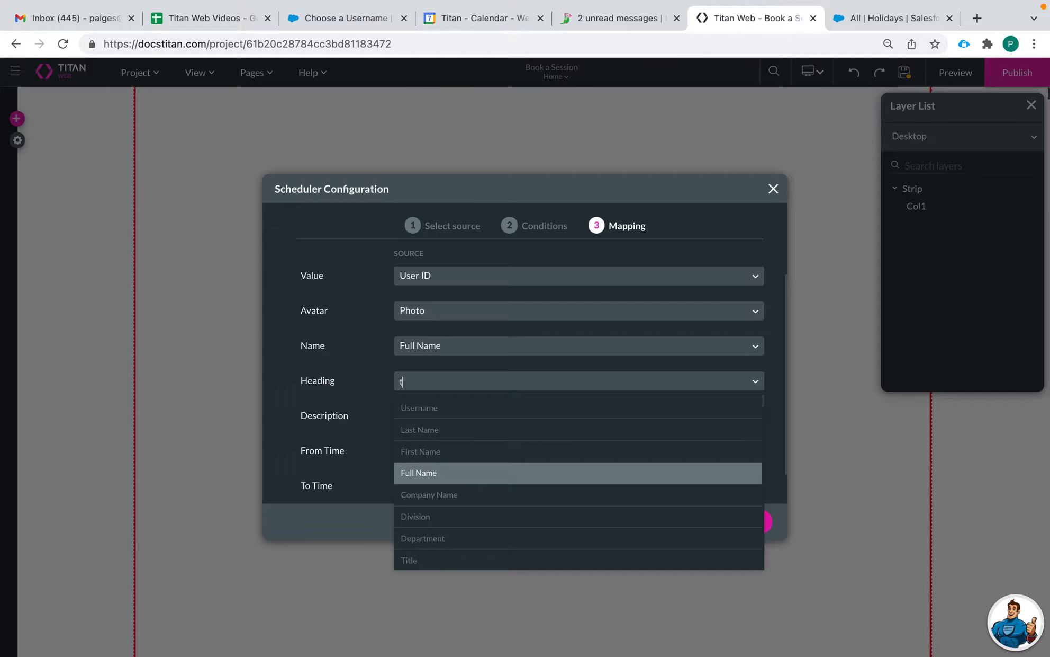
{"action": "type", "text": "tit"}
{"action": "left_click", "coordinate": [421, 408]}
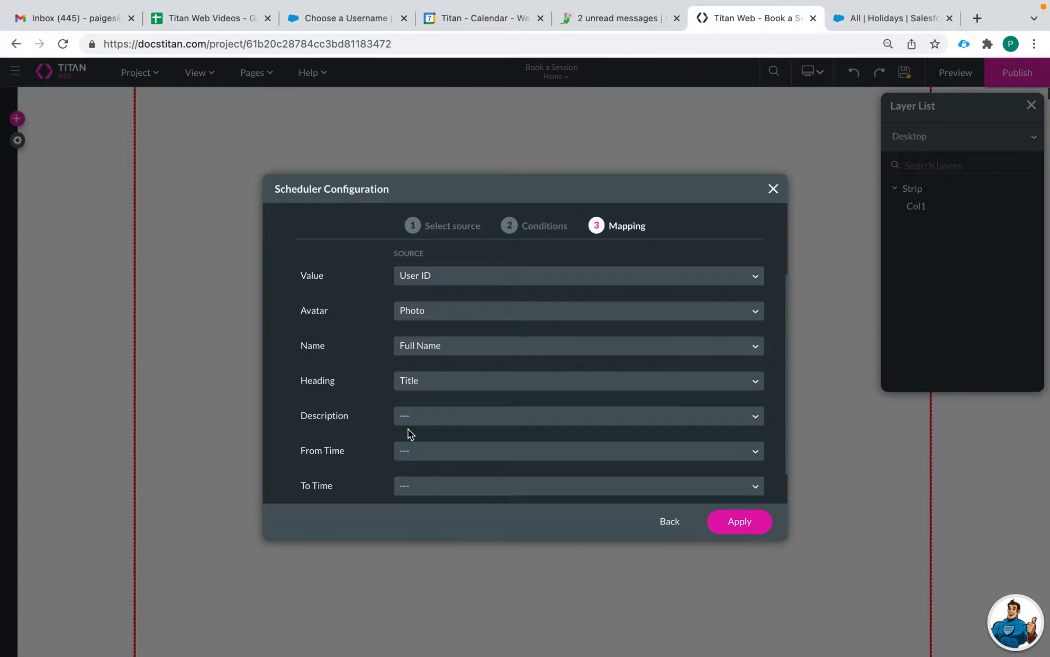
{"action": "left_click", "coordinate": [413, 418]}
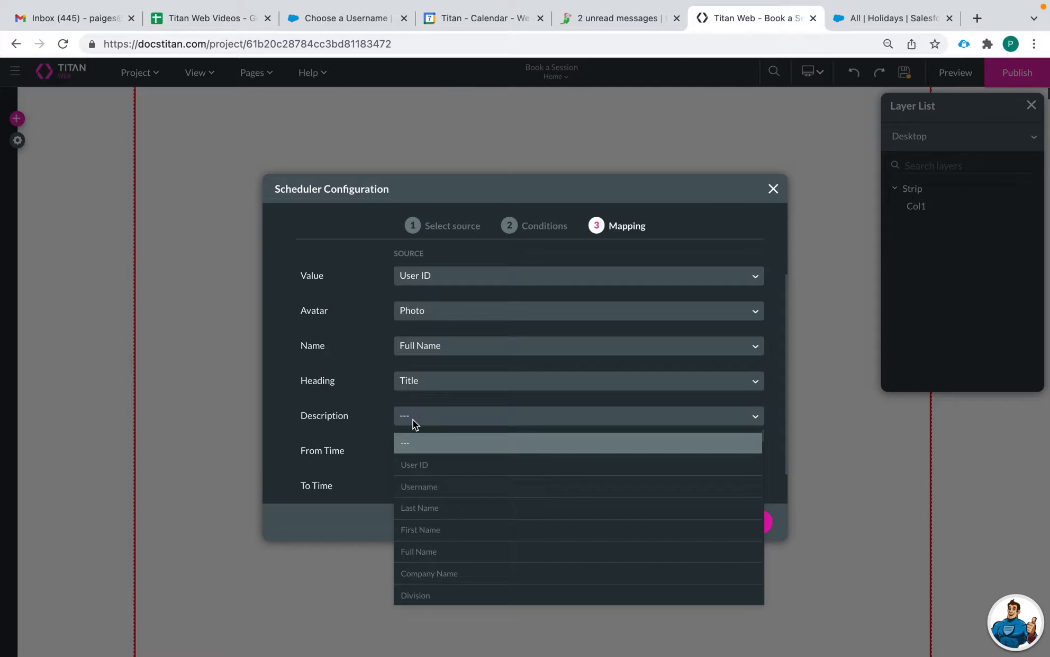
{"action": "left_click", "coordinate": [450, 575]}
{"action": "scroll", "coordinate": [430, 438], "scroll_direction": "down", "scroll_amount": 1}
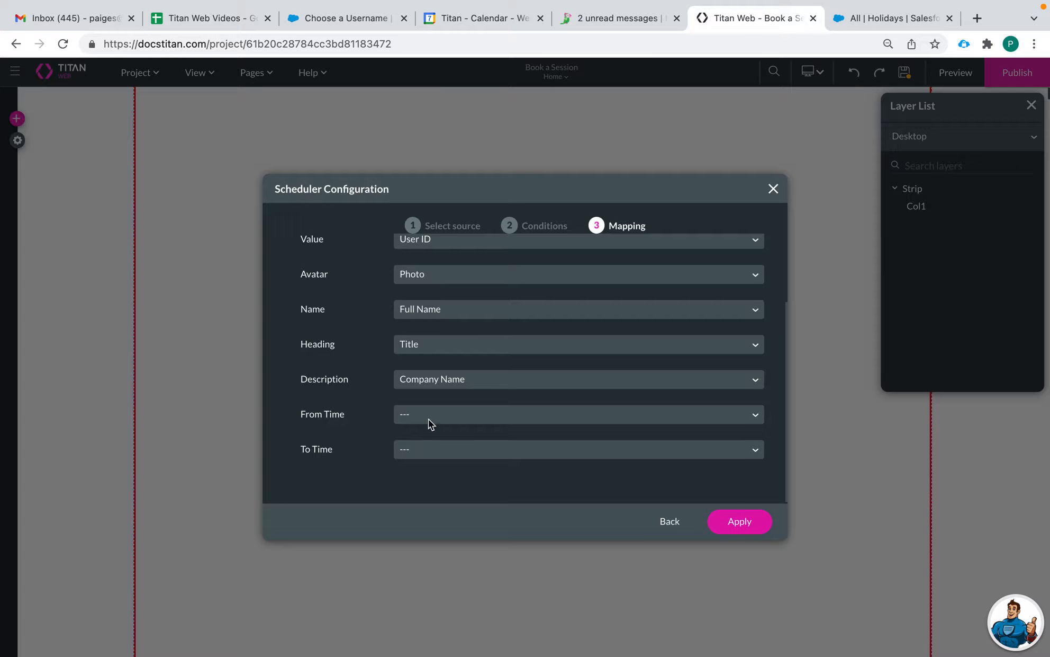
{"action": "left_click", "coordinate": [728, 526]}
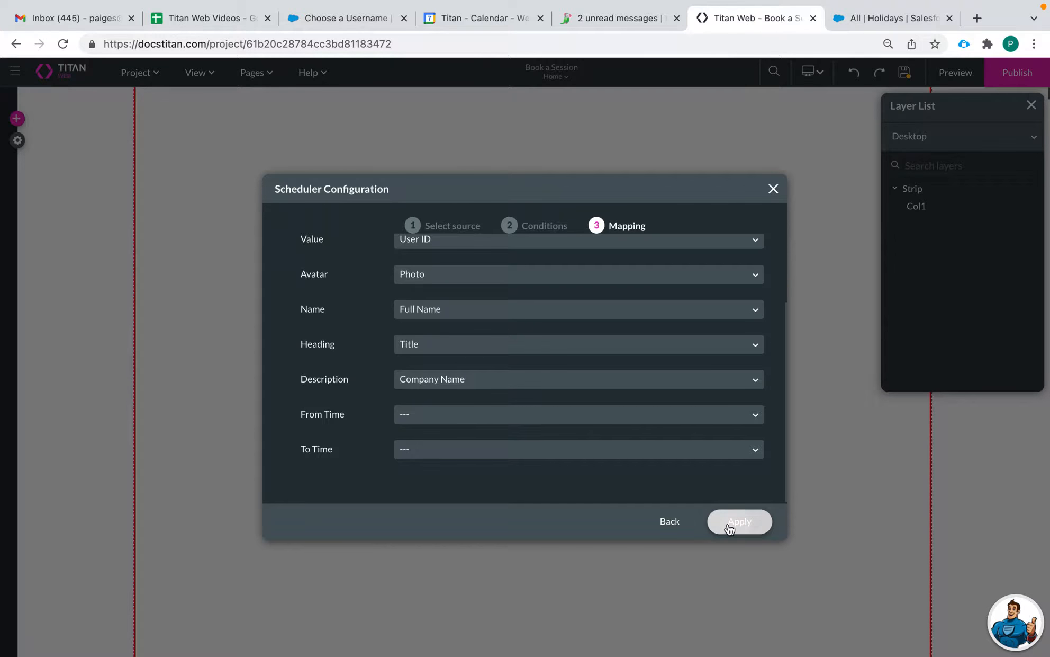
{"action": "left_click_drag", "start_coordinate": [616, 345], "coordinate": [511, 243]}
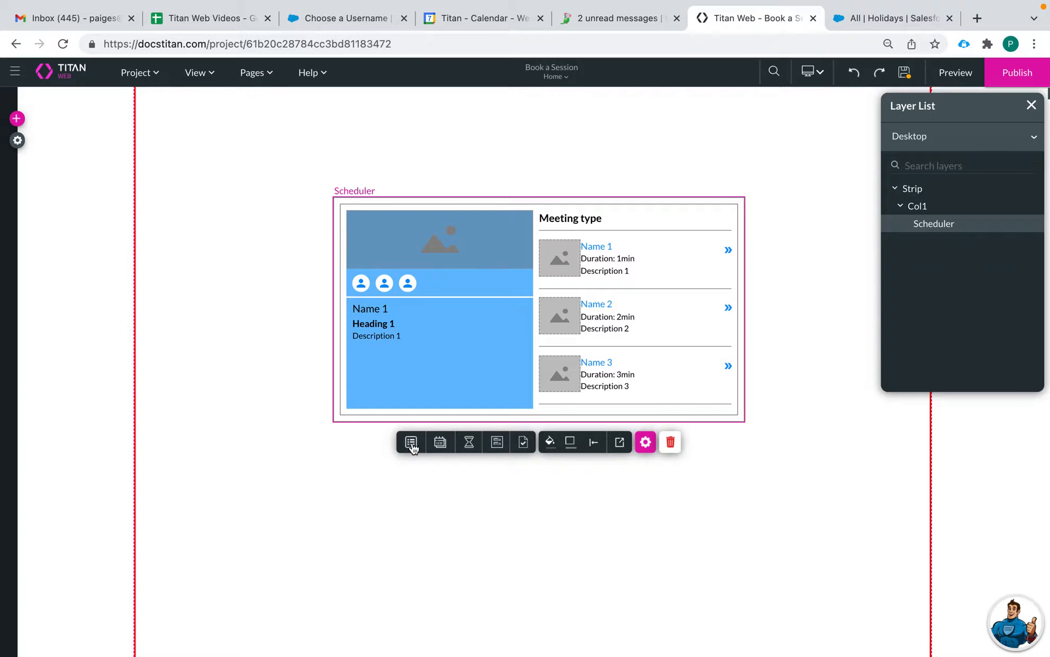
Step: Preview the date, time slot, booking form and Meeting Confirmed stages of the Scheduler
{"action": "left_click", "coordinate": [440, 447]}
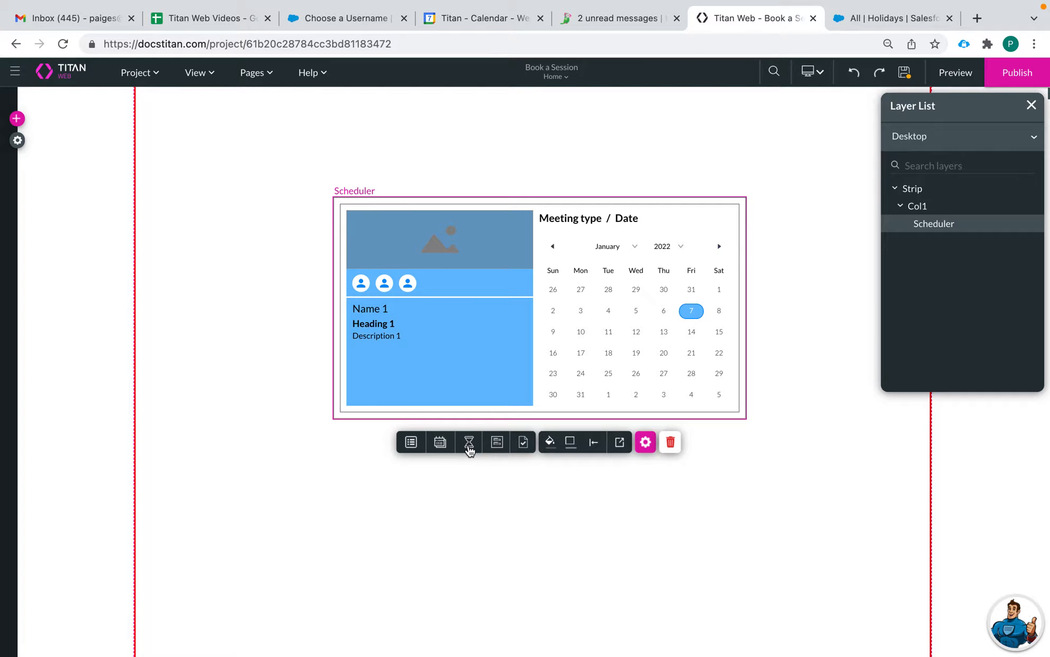
{"action": "left_click", "coordinate": [469, 445]}
{"action": "left_click", "coordinate": [418, 449]}
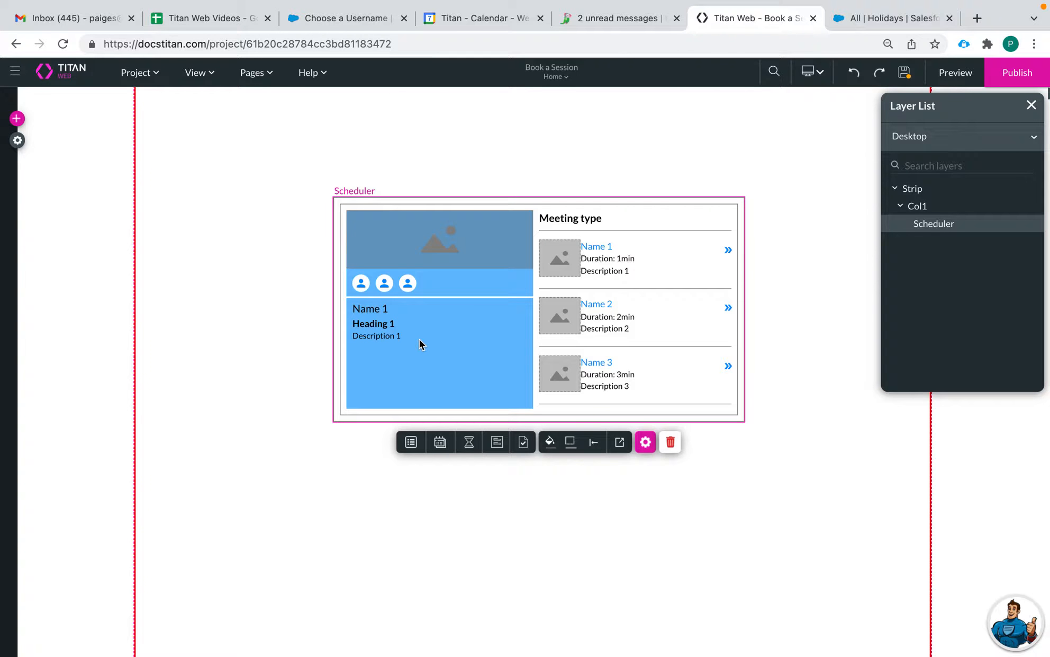
{"action": "left_click", "coordinate": [441, 447]}
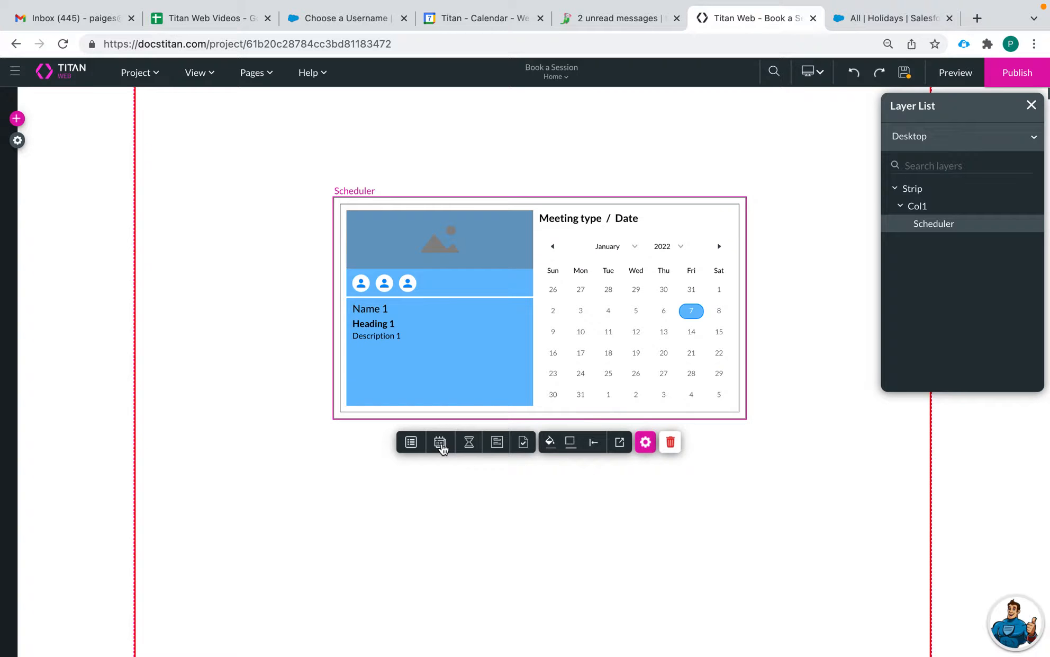
{"action": "left_click", "coordinate": [473, 447]}
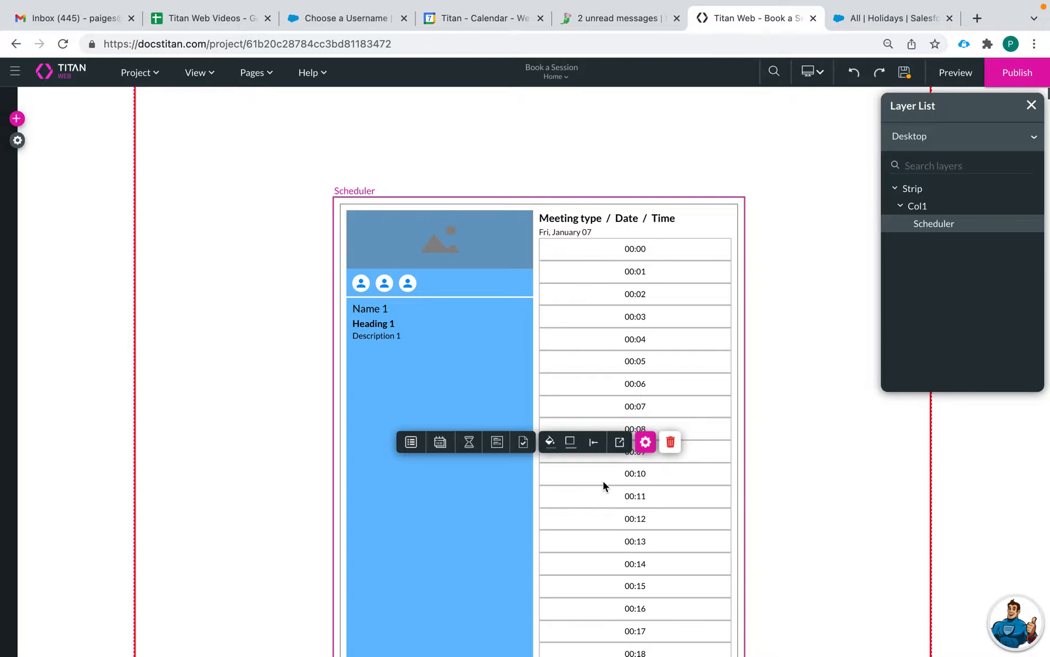
{"action": "left_click", "coordinate": [496, 442]}
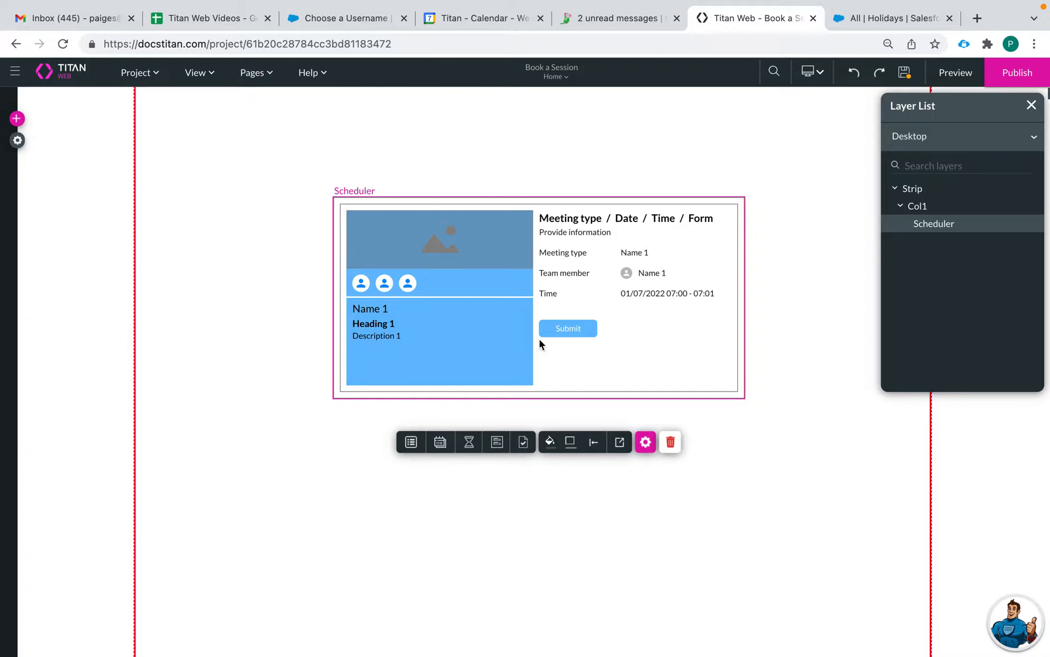
{"action": "left_click", "coordinate": [522, 442]}
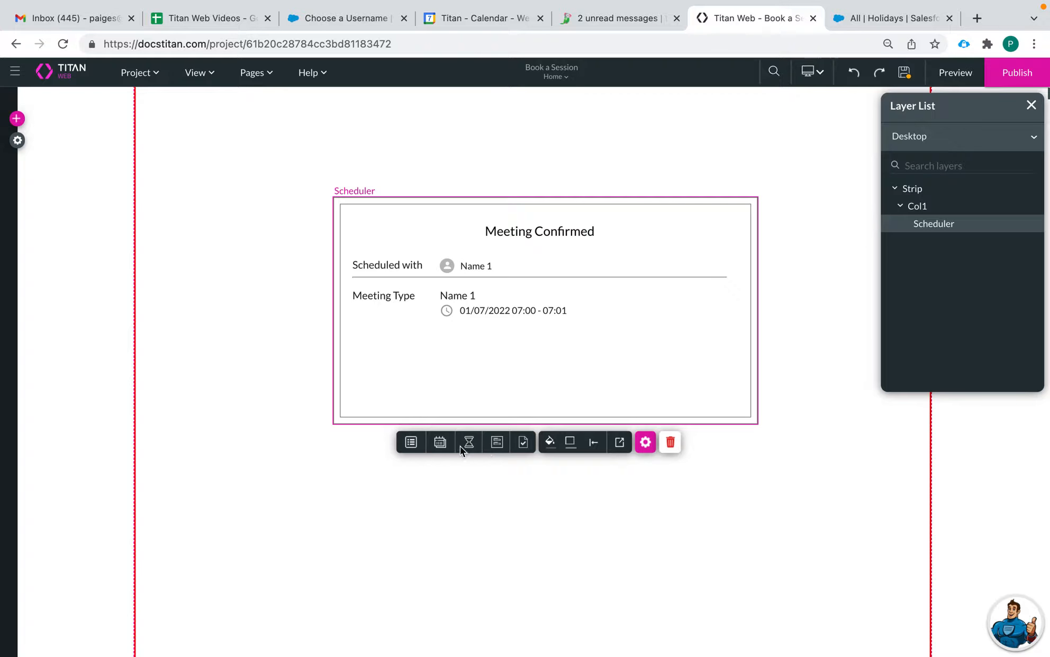
Step: Step back through the stages, run through them again, and end on the meeting type list
{"action": "left_click", "coordinate": [499, 445]}
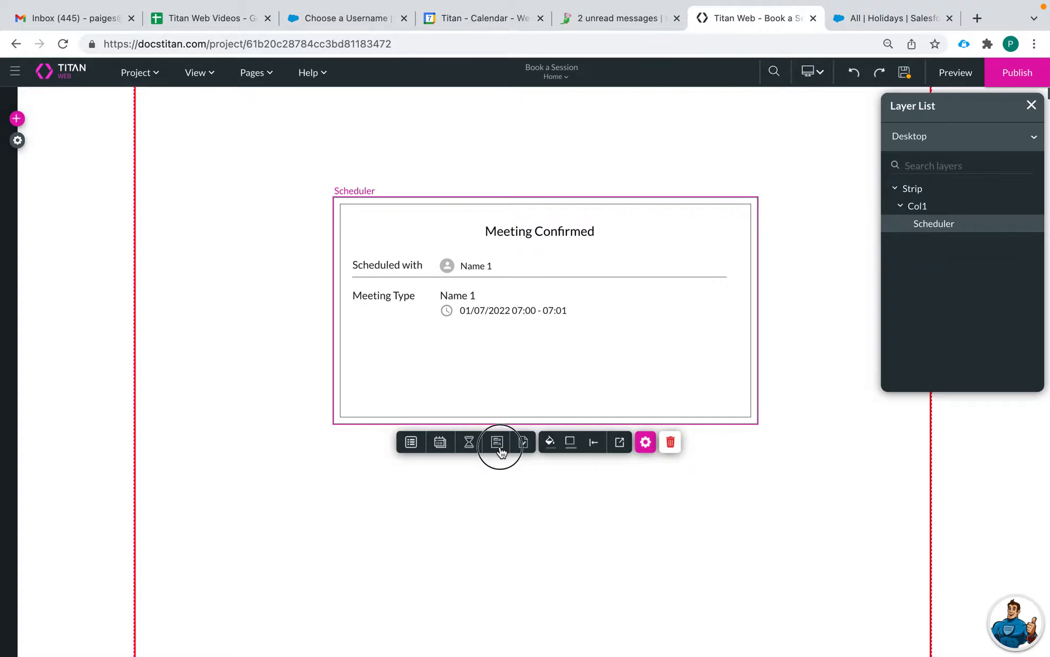
{"action": "left_click", "coordinate": [469, 443]}
{"action": "left_click", "coordinate": [440, 443]}
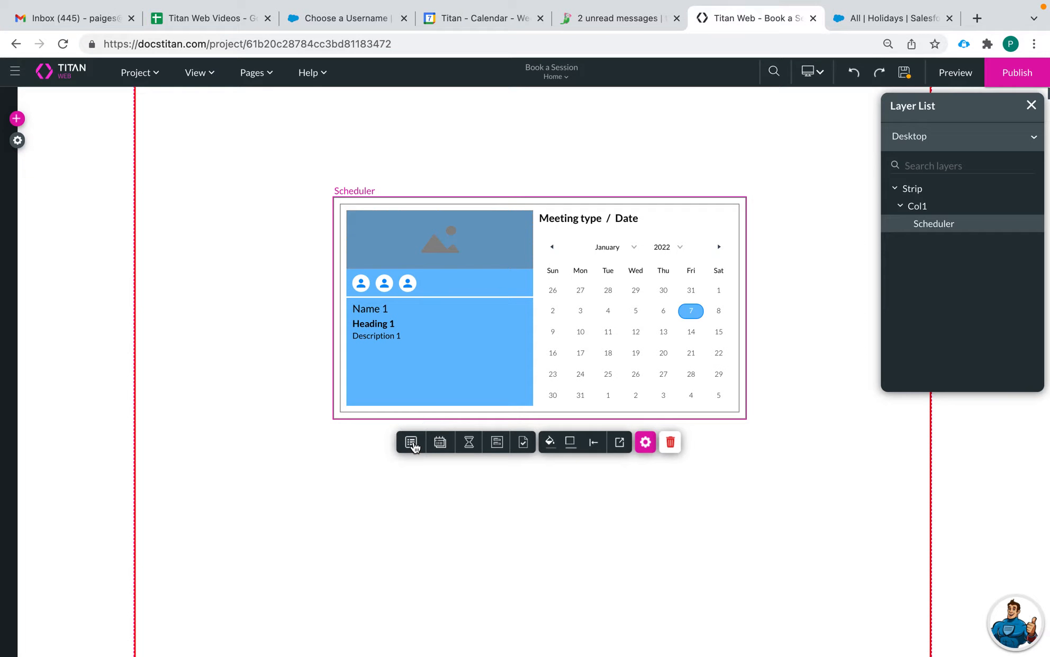
{"action": "left_click", "coordinate": [412, 441]}
{"action": "left_click", "coordinate": [444, 447]}
{"action": "left_click", "coordinate": [470, 443]}
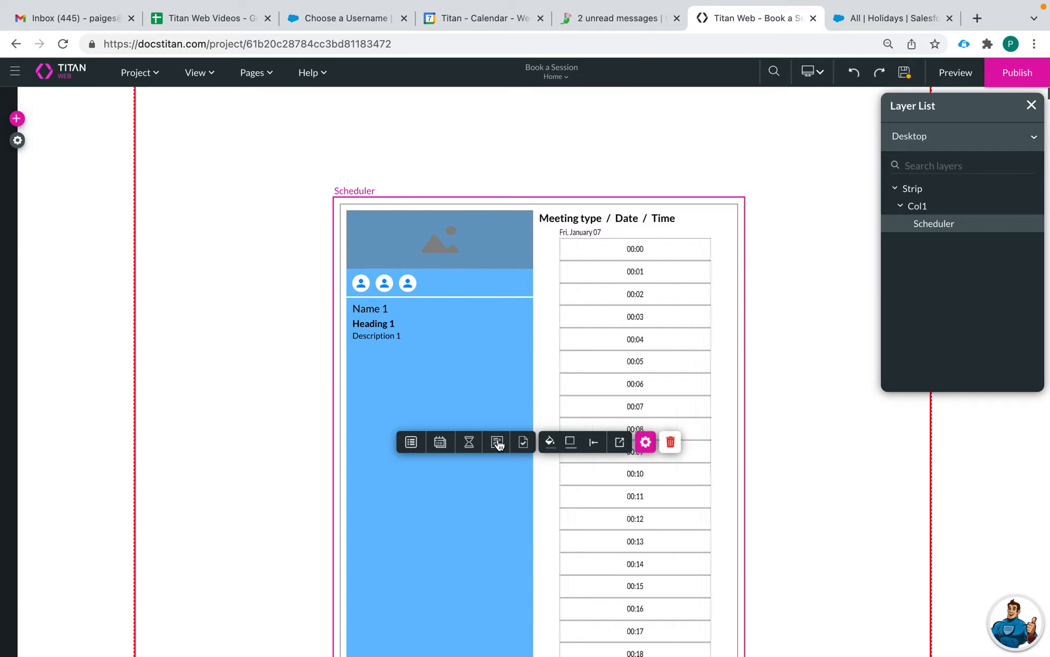
{"action": "left_click", "coordinate": [499, 447]}
{"action": "left_click", "coordinate": [522, 443]}
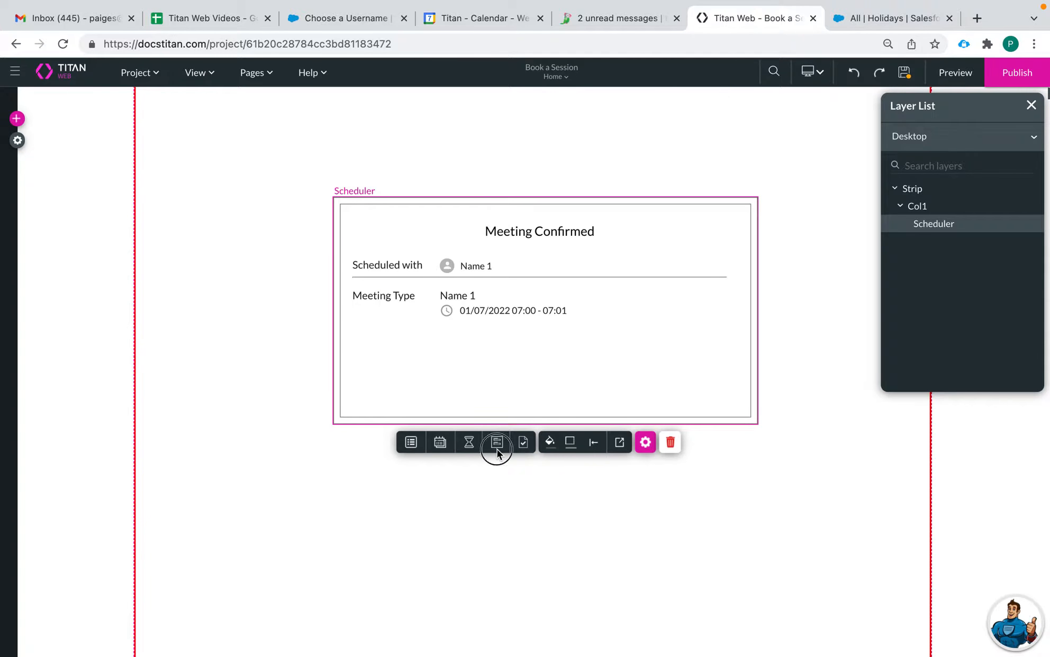
{"action": "left_click", "coordinate": [497, 445]}
{"action": "left_click", "coordinate": [409, 445]}
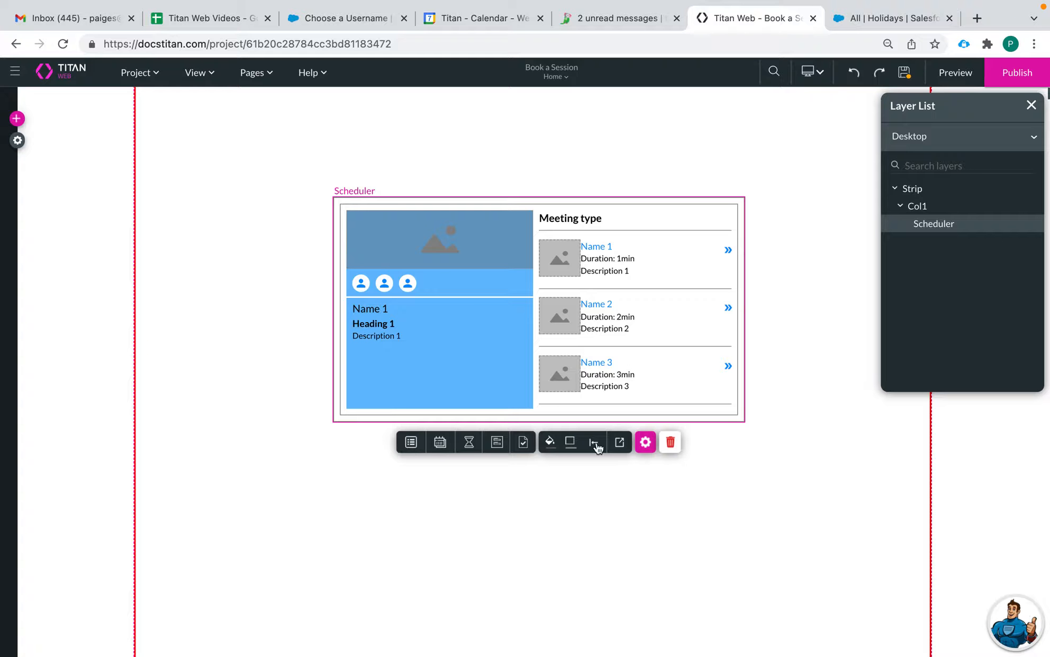
Step: In the meeting type settings, try a Static data source and start filling the meeting duration
{"action": "left_click", "coordinate": [644, 443]}
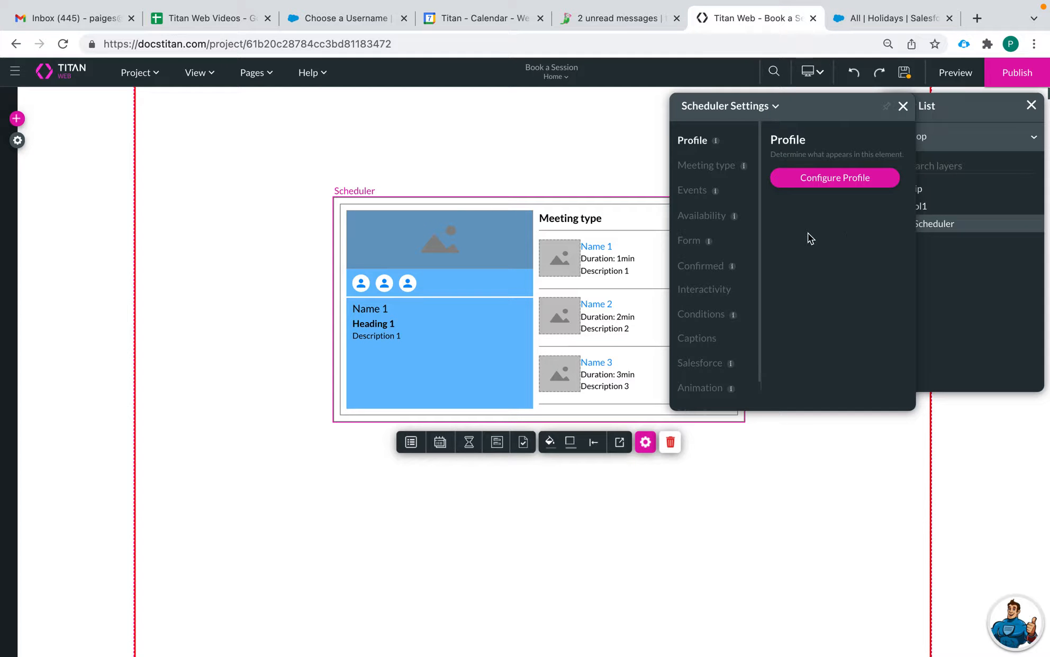
{"action": "left_click", "coordinate": [706, 170]}
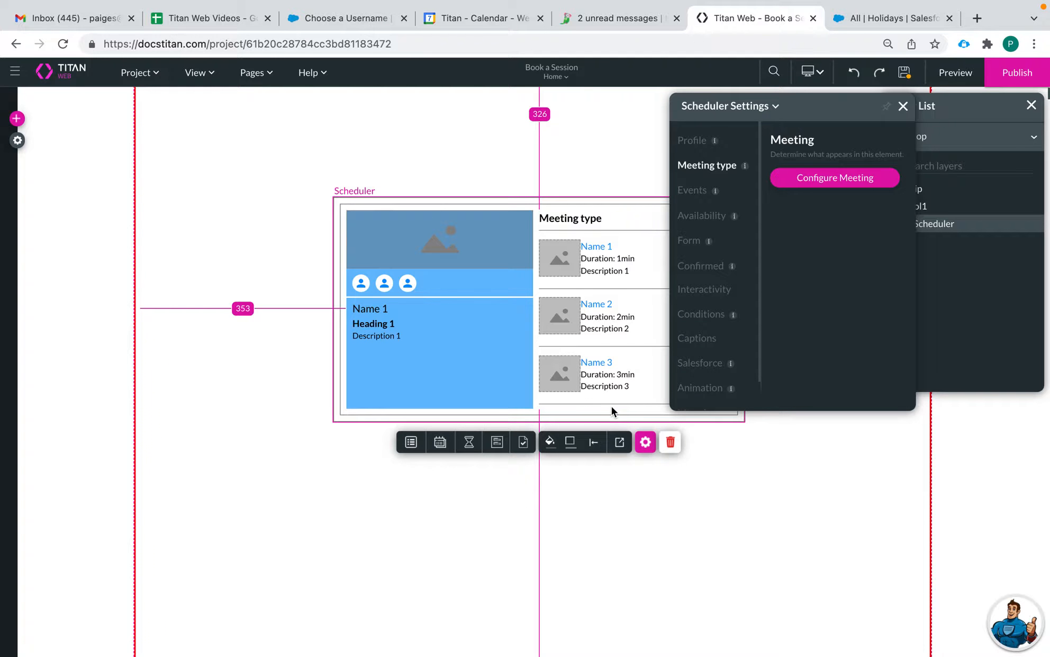
{"action": "left_click", "coordinate": [833, 180]}
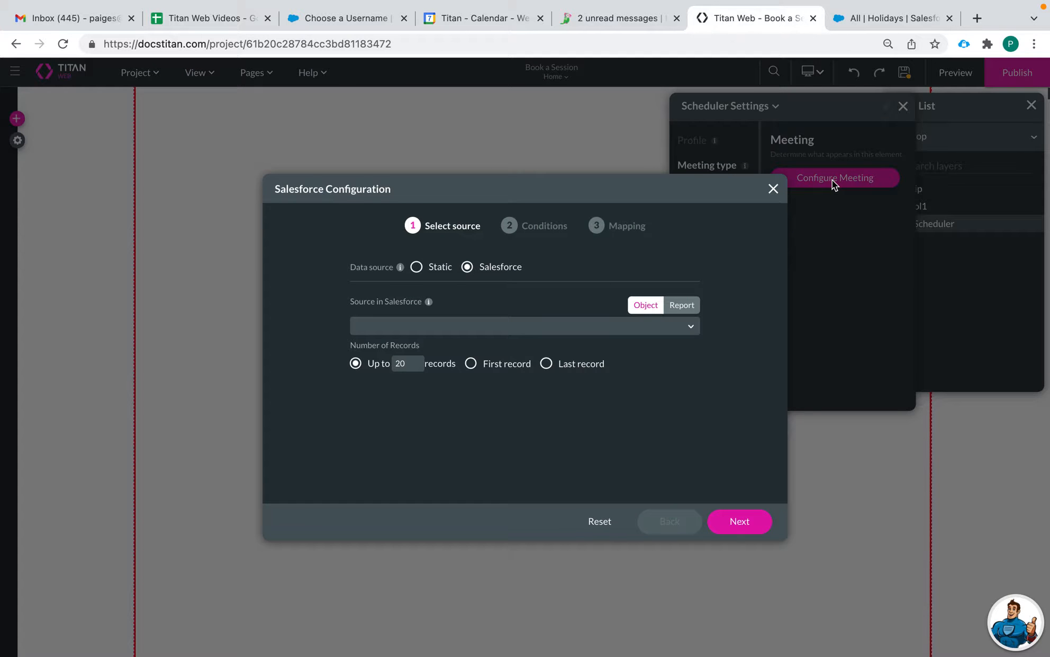
{"action": "left_click", "coordinate": [428, 268]}
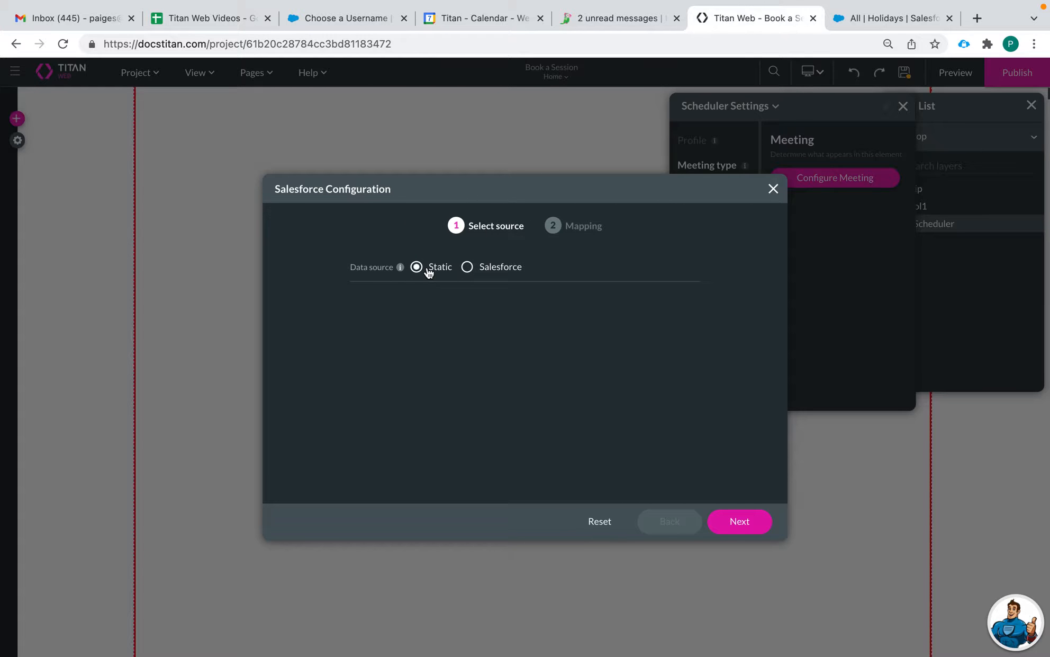
{"action": "left_click", "coordinate": [743, 523]}
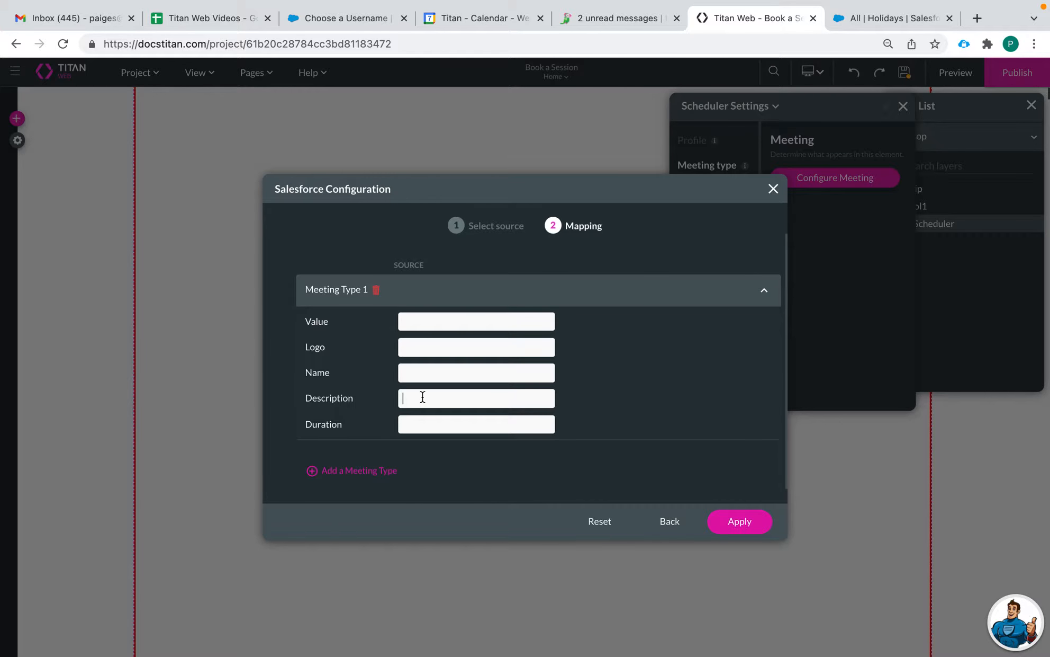
{"action": "left_click", "coordinate": [412, 429]}
Step: Switch the meeting data source to Salesforce with Product as the source object
{"action": "left_click", "coordinate": [668, 521]}
{"action": "left_click", "coordinate": [480, 269]}
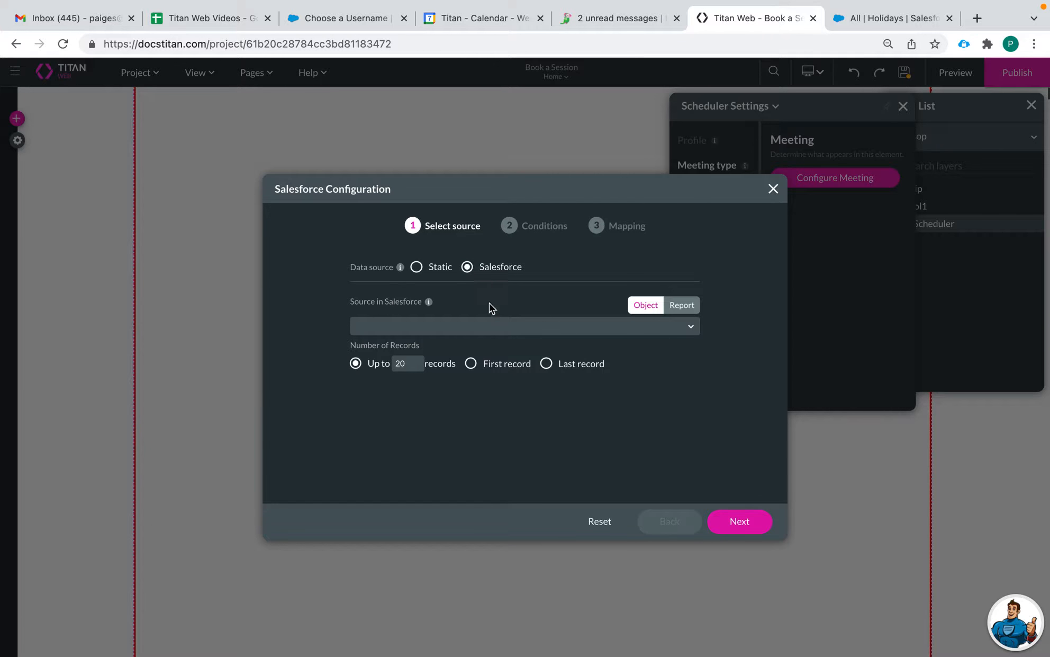
{"action": "left_click", "coordinate": [508, 326]}
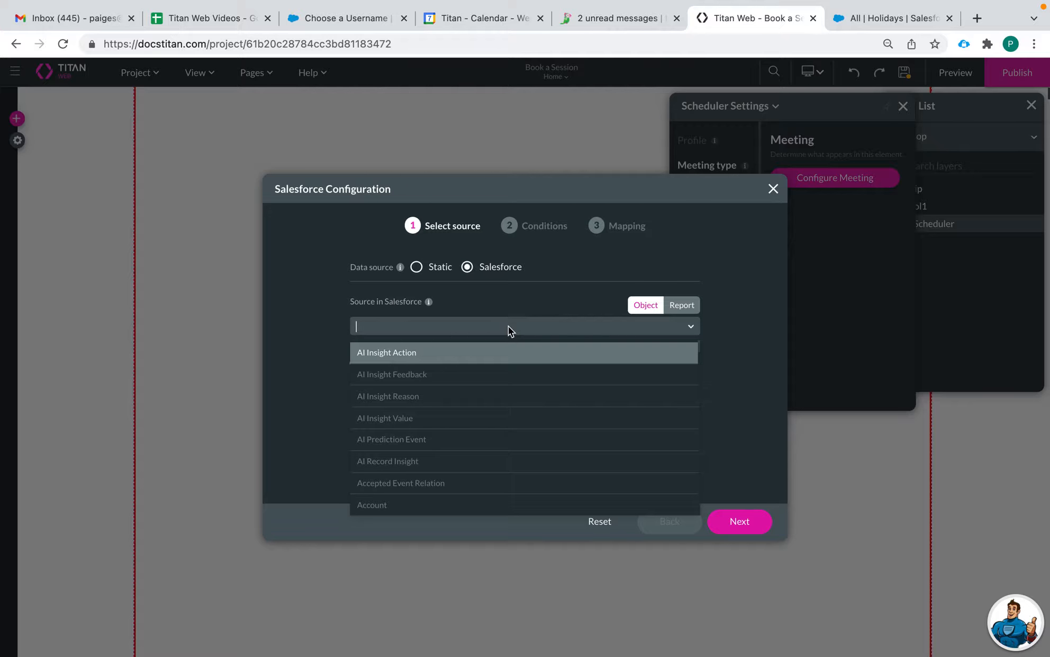
{"action": "type", "text": "prod"}
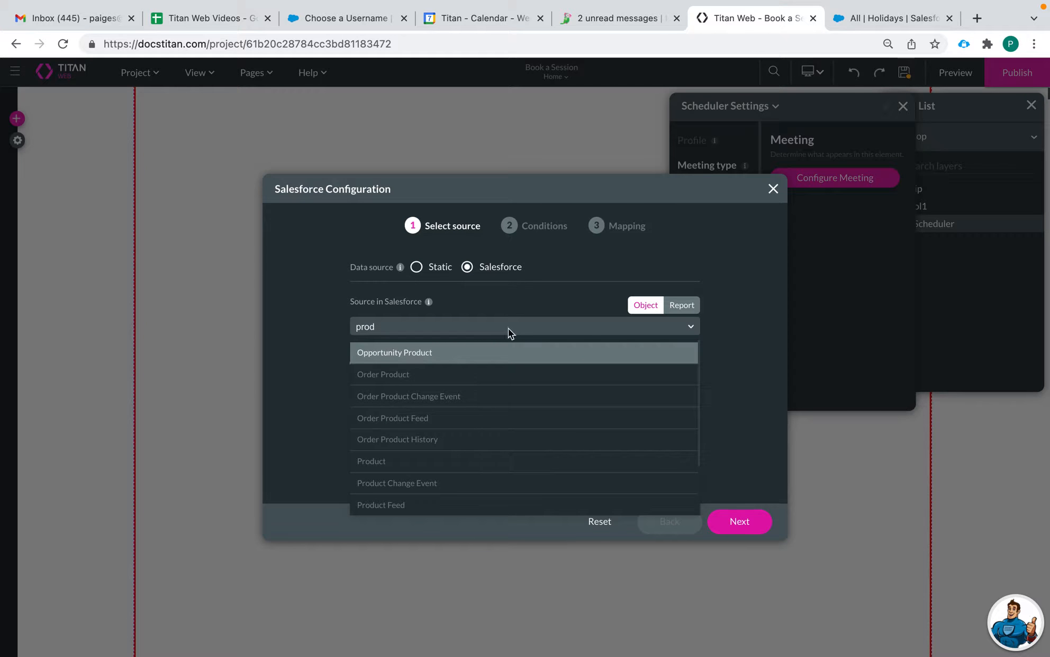
{"action": "left_click", "coordinate": [480, 456]}
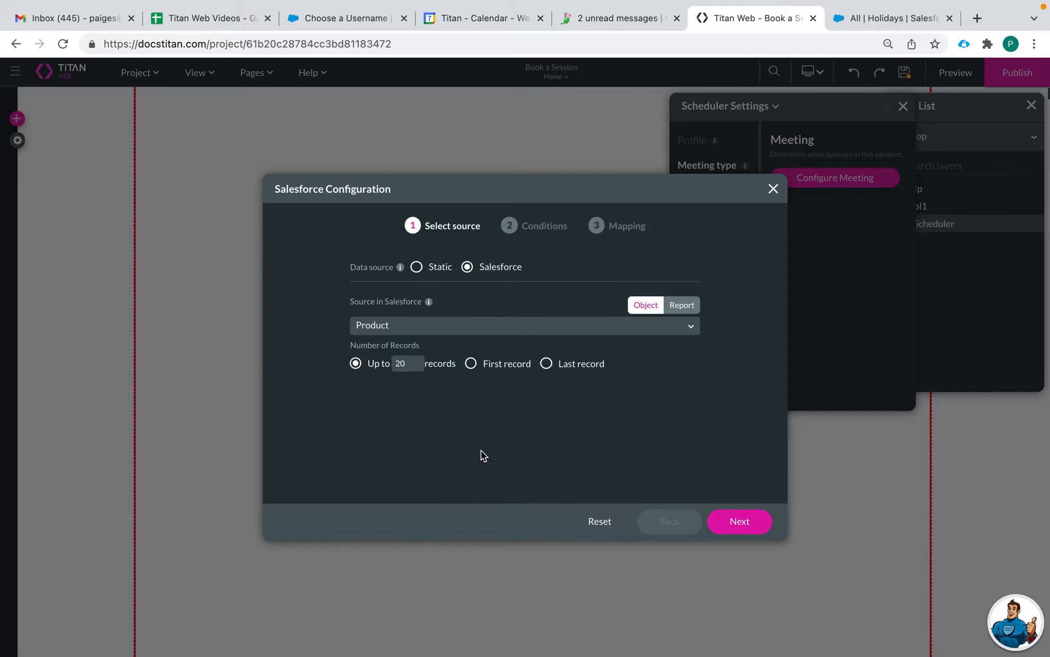
{"action": "left_click", "coordinate": [715, 520]}
Step: Add the condition Product Family Equals 'Cake Company Events' and continue to mapping
{"action": "double_click", "coordinate": [314, 305]}
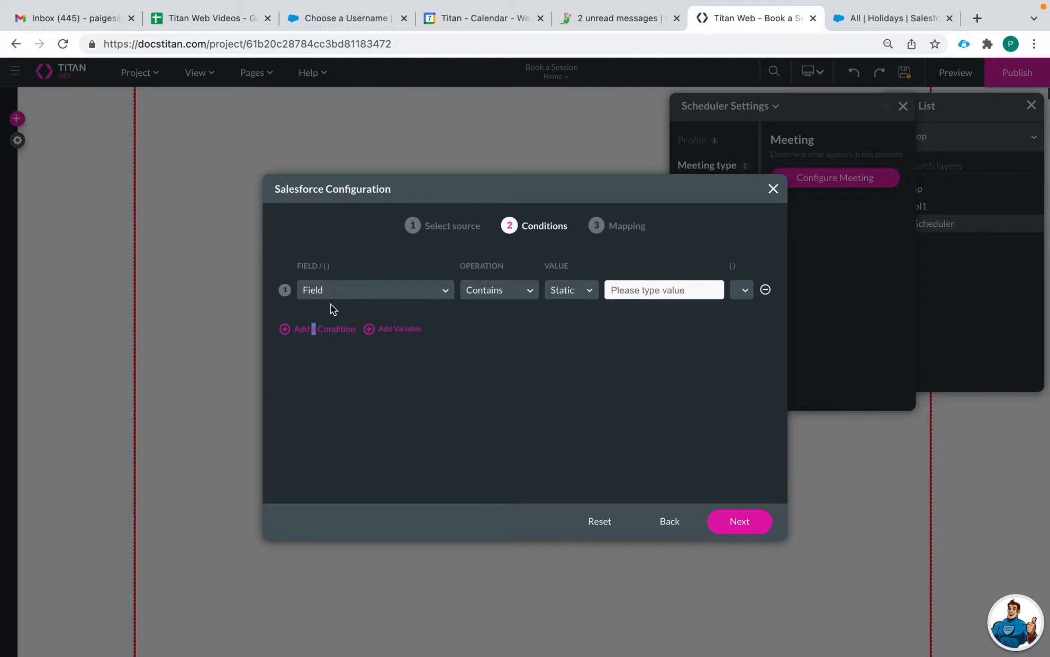
{"action": "left_click", "coordinate": [365, 292]}
{"action": "scroll", "coordinate": [354, 413], "scroll_direction": "down", "scroll_amount": 1}
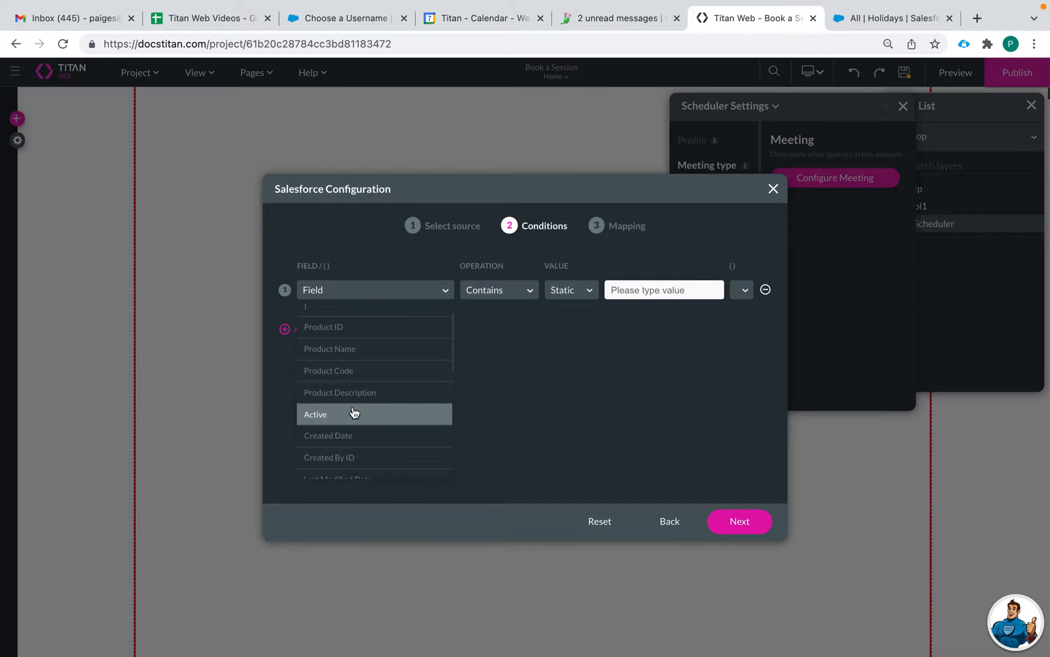
{"action": "scroll", "coordinate": [368, 456], "scroll_direction": "down", "scroll_amount": 3}
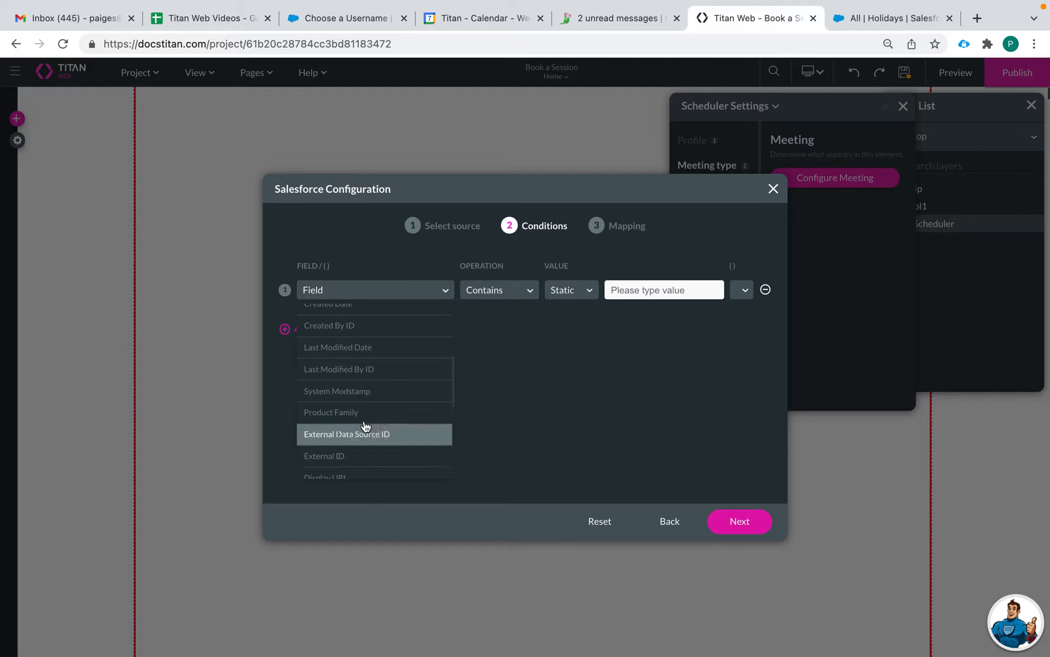
{"action": "left_click", "coordinate": [365, 414]}
{"action": "left_click", "coordinate": [488, 291]}
{"action": "left_click", "coordinate": [487, 335]}
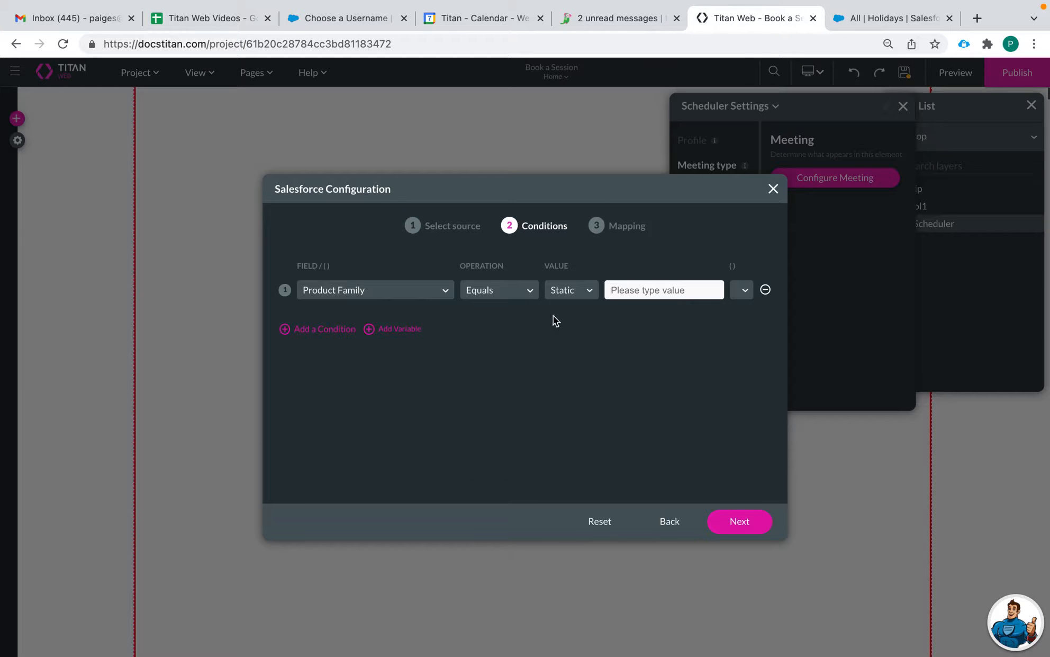
{"action": "left_click", "coordinate": [614, 290]}
{"action": "type", "text": "Cake Company Events"}
{"action": "left_click", "coordinate": [744, 525]}
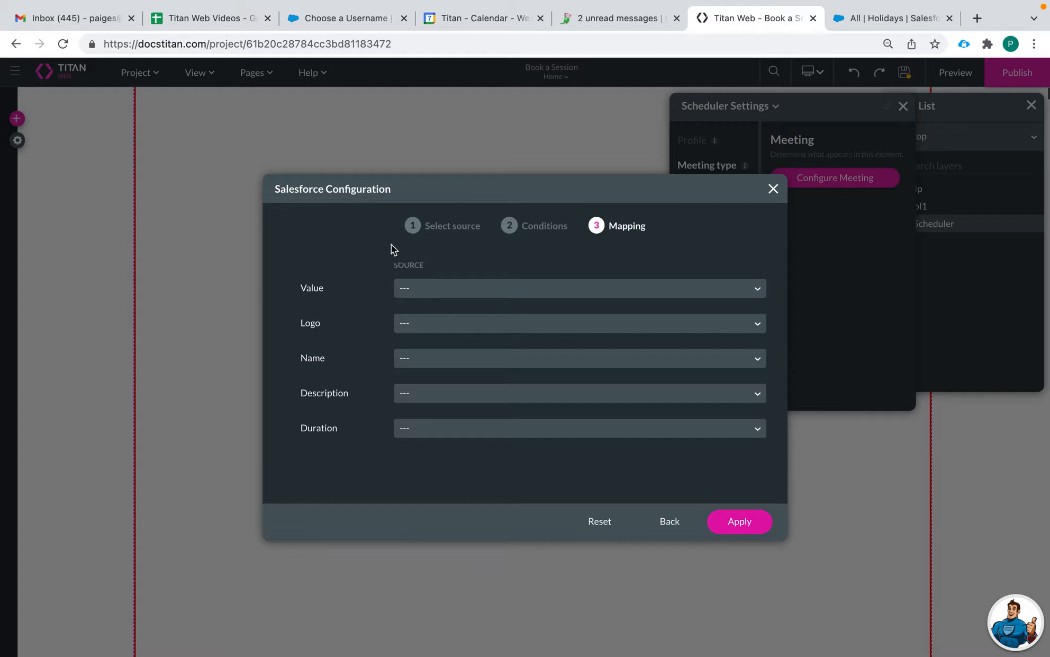
Step: Map Value to Product ID and Name to Product Name, leaving Logo unmapped
{"action": "left_click", "coordinate": [445, 287]}
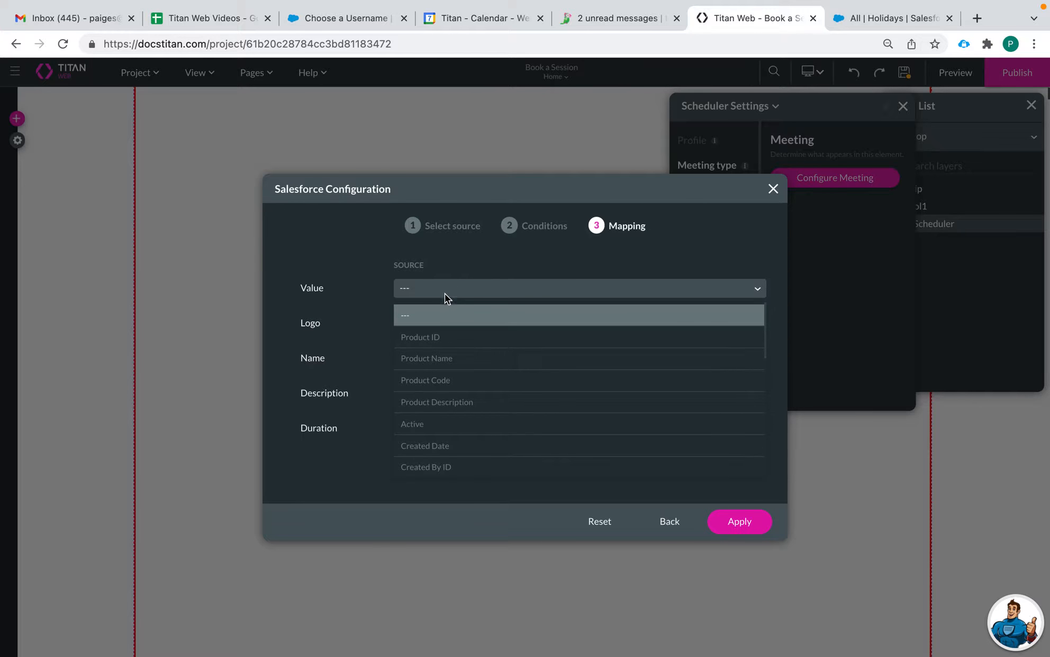
{"action": "left_click", "coordinate": [464, 339]}
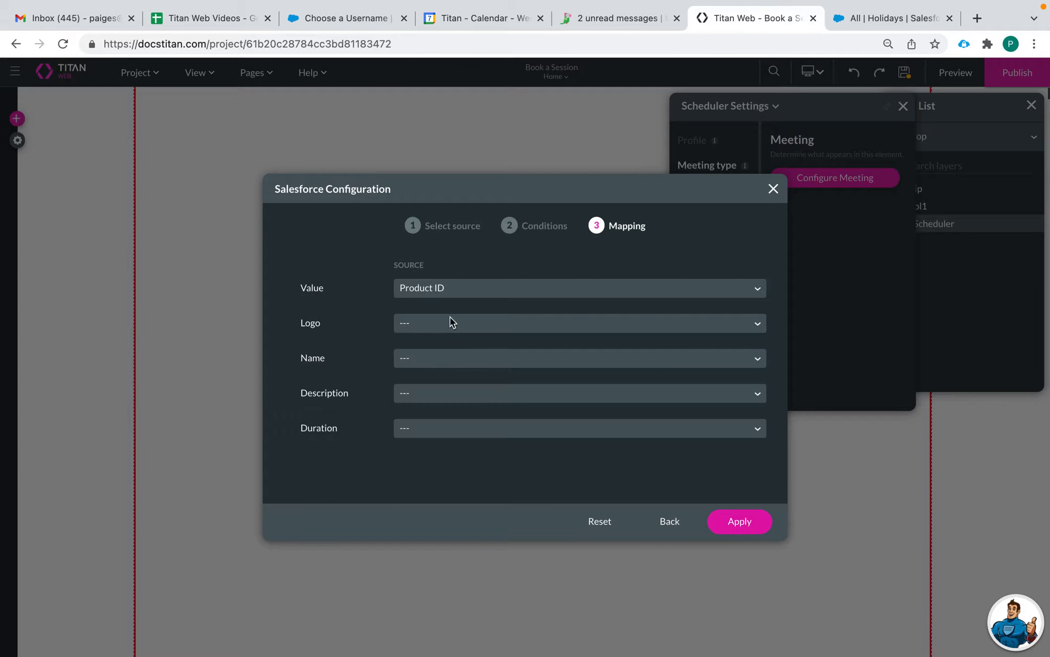
{"action": "left_click", "coordinate": [411, 327]}
{"action": "scroll", "coordinate": [425, 468], "scroll_direction": "down", "scroll_amount": 1}
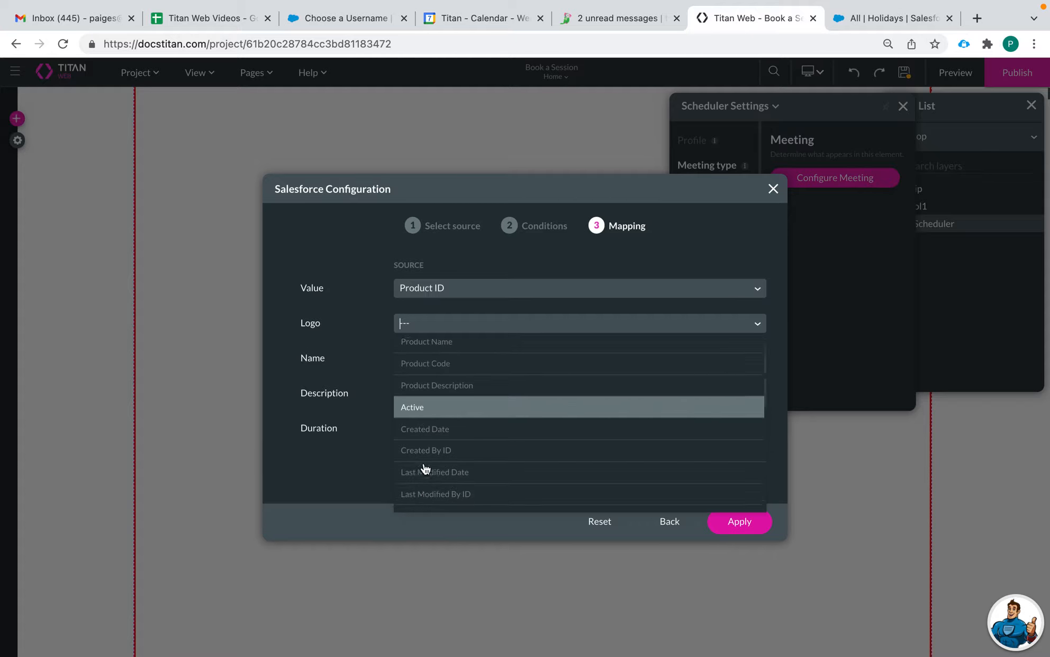
{"action": "scroll", "coordinate": [425, 468], "scroll_direction": "down", "scroll_amount": 1}
{"action": "left_click", "coordinate": [374, 333]}
{"action": "left_click", "coordinate": [431, 359]}
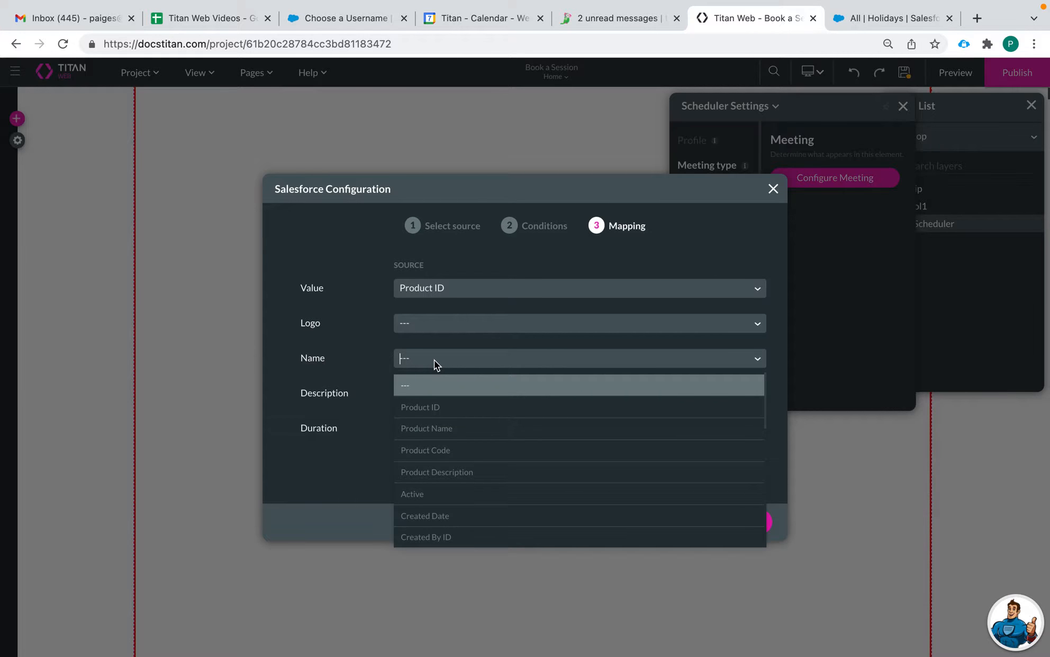
{"action": "type", "text": "nam"}
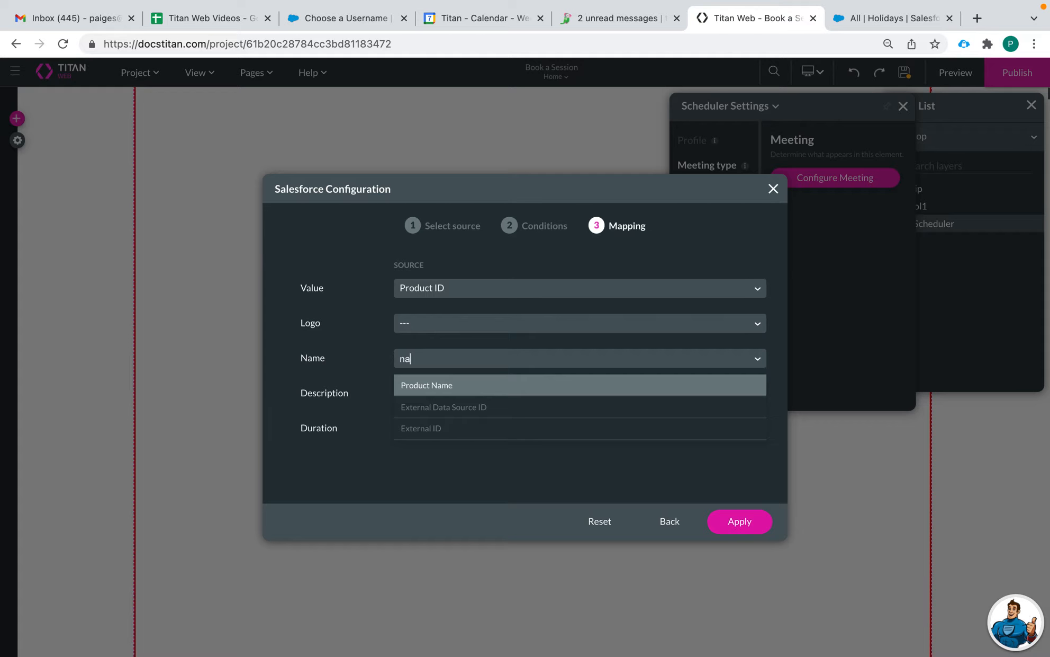
{"action": "left_click", "coordinate": [418, 390]}
Step: Map Description to Product Description and Duration to Duration, then apply
{"action": "left_click", "coordinate": [423, 403]}
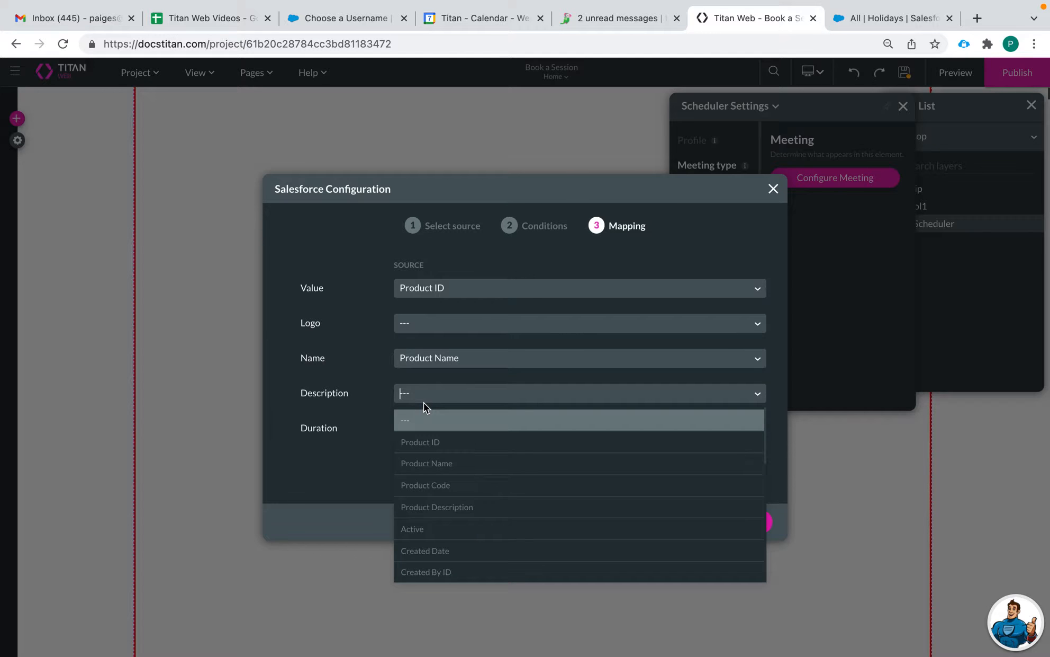
{"action": "type", "text": "des"}
{"action": "left_click", "coordinate": [435, 431]}
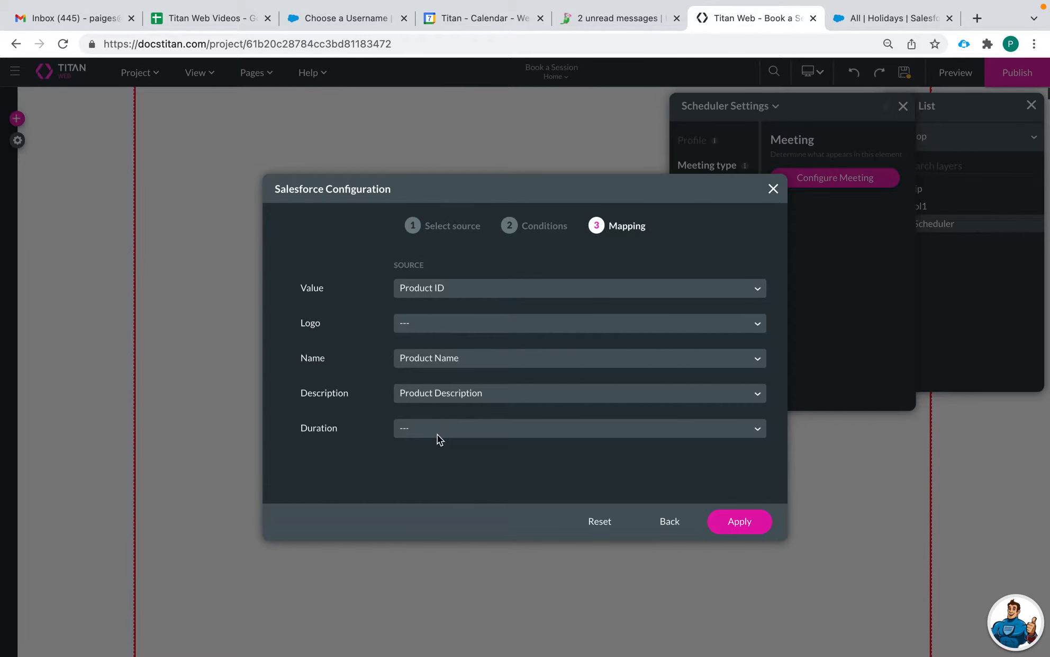
{"action": "left_click", "coordinate": [439, 434]}
{"action": "type", "text": "dur"}
{"action": "left_click", "coordinate": [437, 455]}
{"action": "left_click", "coordinate": [741, 521]}
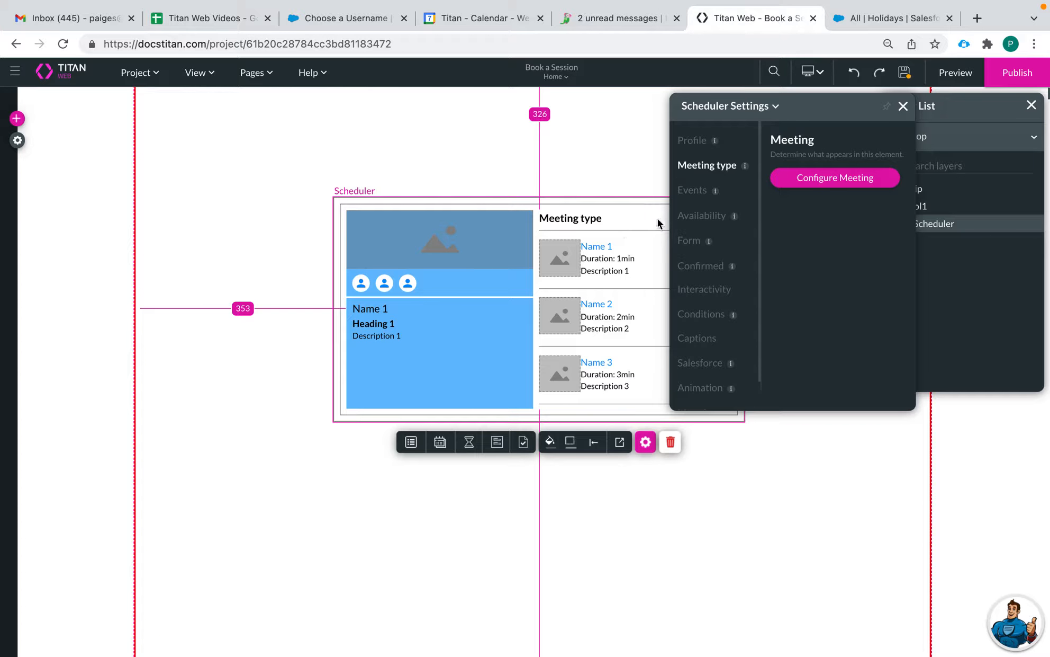
Step: Open the Salesforce configuration for the Scheduler's Events settings
{"action": "left_click", "coordinate": [689, 192]}
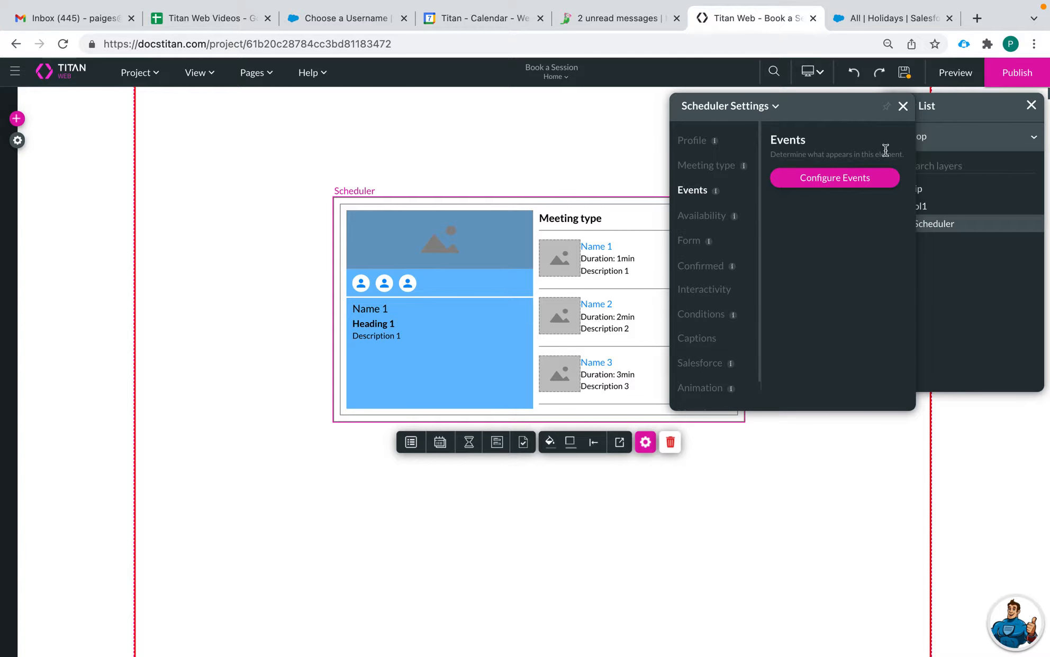
{"action": "left_click", "coordinate": [847, 177]}
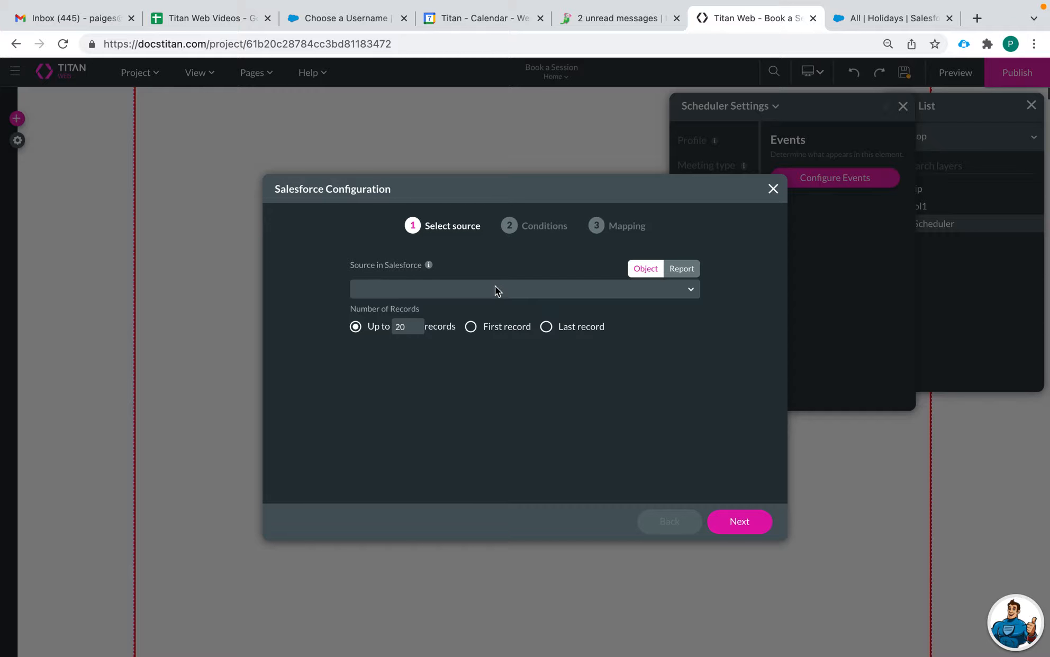
Step: Set the events source to Service Appointment with a record limit of 100
{"action": "left_click", "coordinate": [481, 294]}
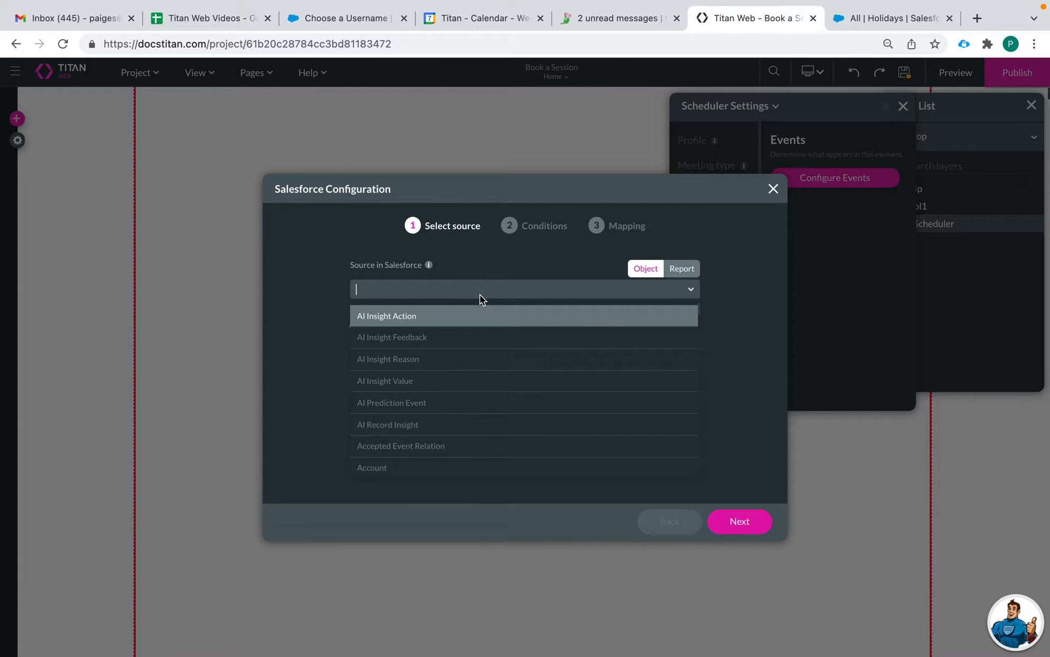
{"action": "type", "text": "s"}
{"action": "key", "text": "BackSpace"}
{"action": "type", "text": "service"}
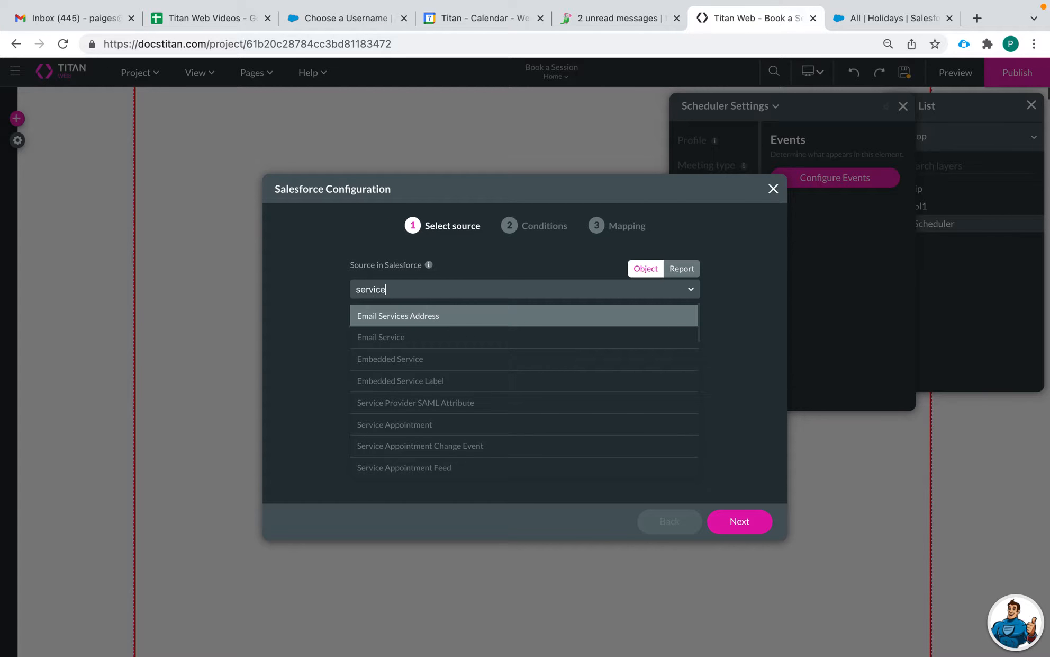
{"action": "type", "text": " ap"}
{"action": "left_click", "coordinate": [429, 316]}
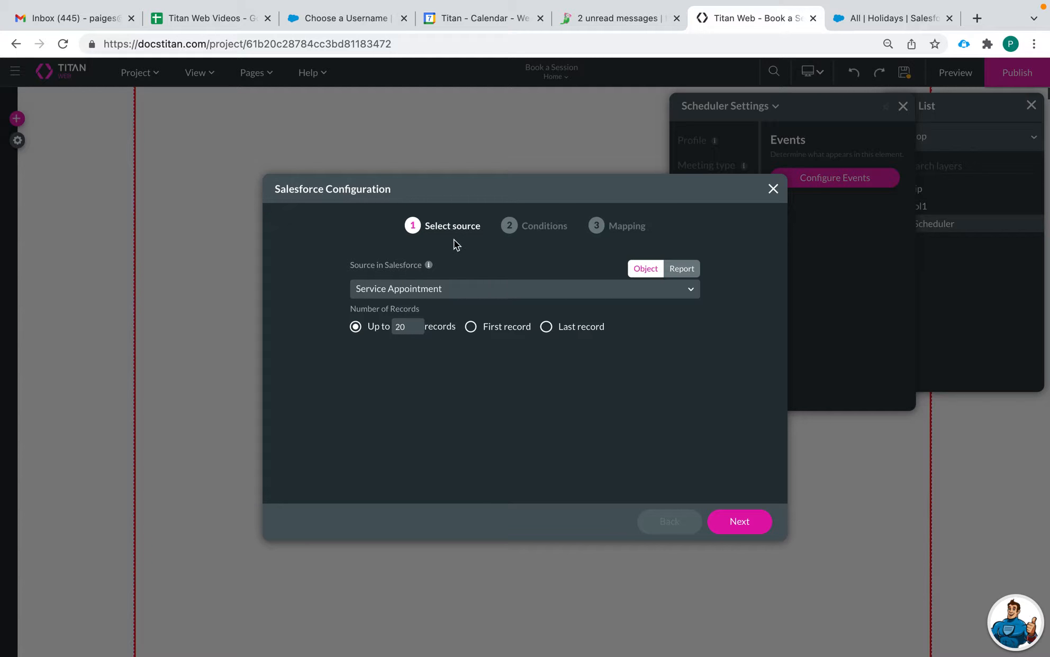
{"action": "left_click", "coordinate": [751, 528]}
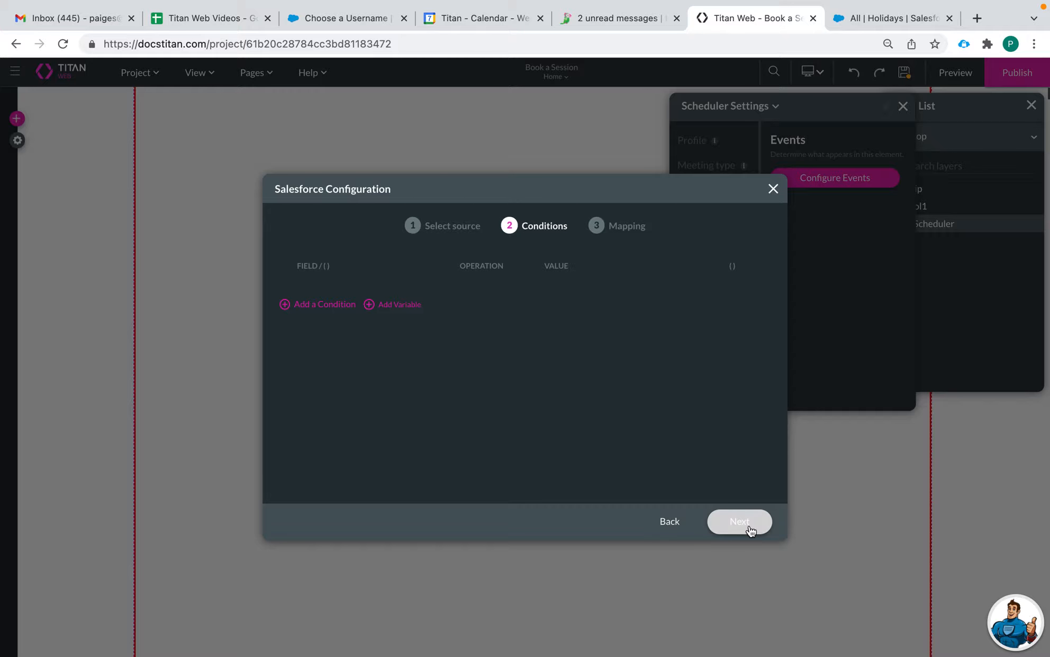
{"action": "left_click", "coordinate": [678, 526]}
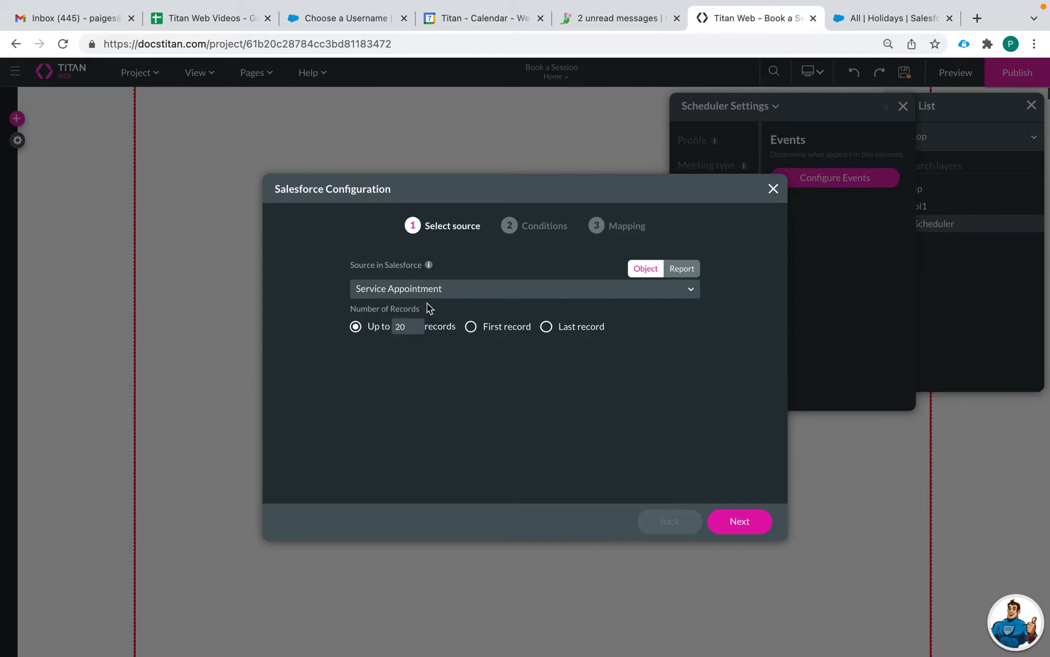
{"action": "left_click", "coordinate": [417, 323]}
{"action": "key", "text": "BackSpace"}
{"action": "type", "text": "100"}
{"action": "left_click", "coordinate": [730, 521]}
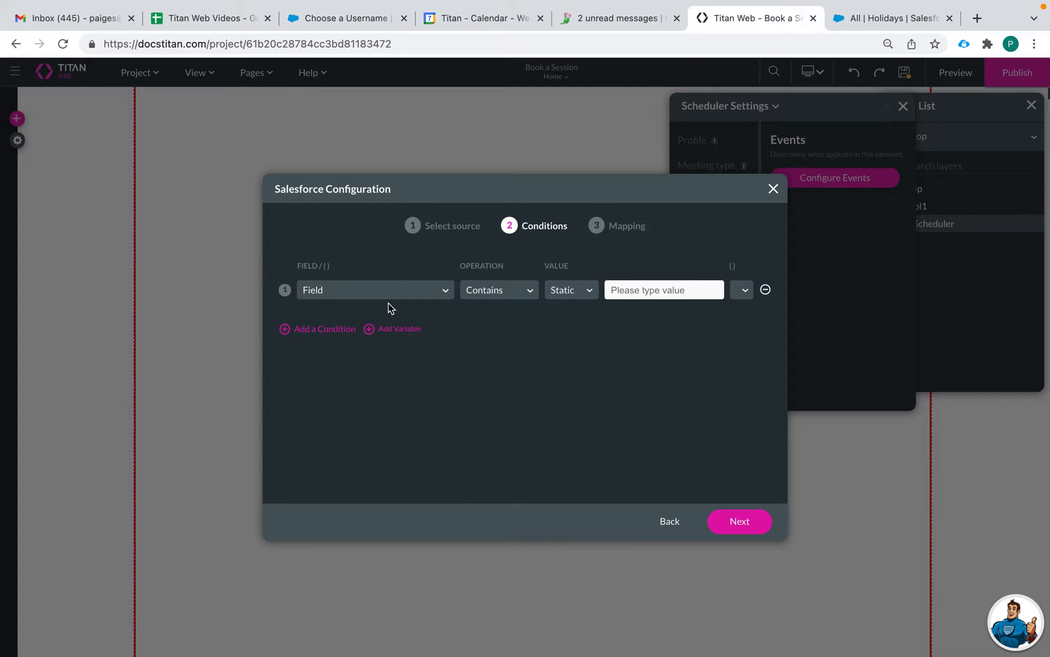
Step: Add a condition: Scheduled Start greater than the field 'today'
{"action": "left_click", "coordinate": [378, 297]}
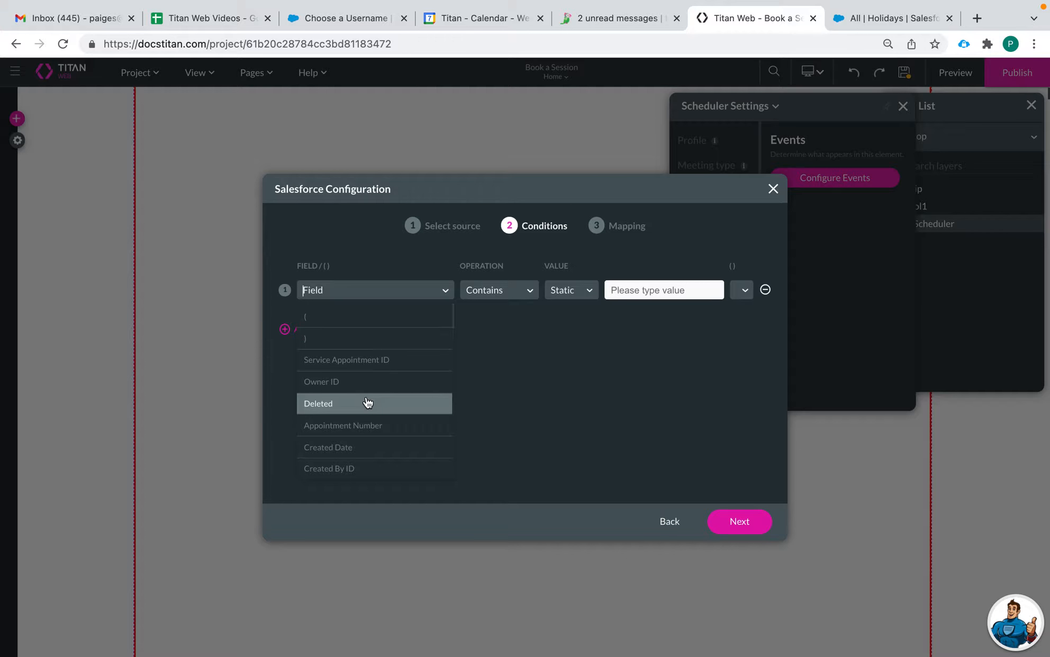
{"action": "scroll", "coordinate": [359, 426], "scroll_direction": "down", "scroll_amount": 1}
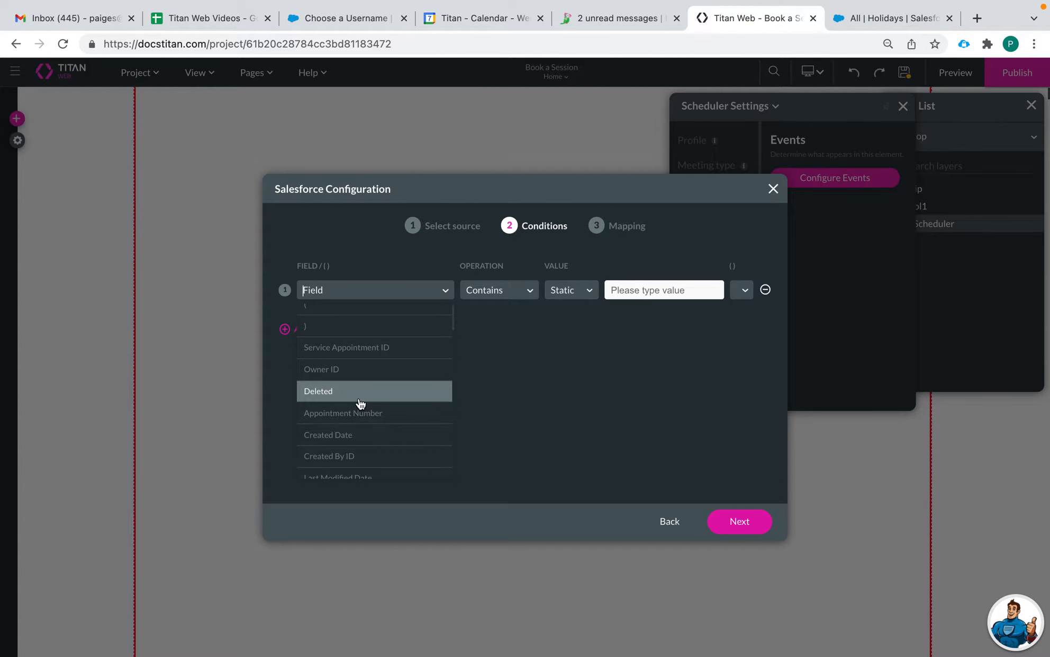
{"action": "scroll", "coordinate": [360, 403], "scroll_direction": "down", "scroll_amount": 3}
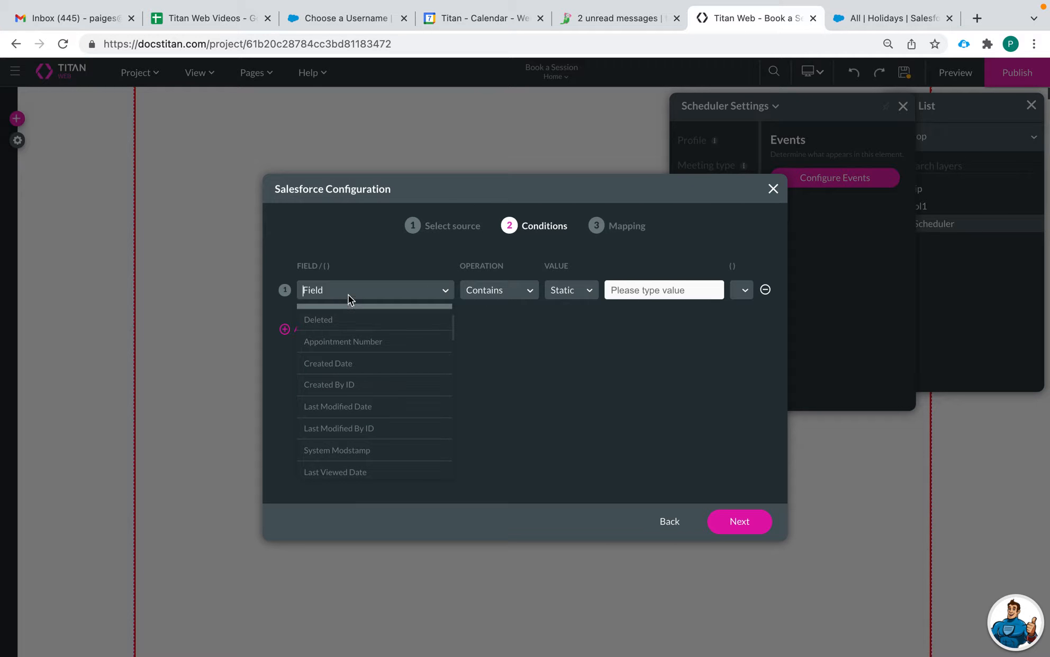
{"action": "type", "text": "date"}
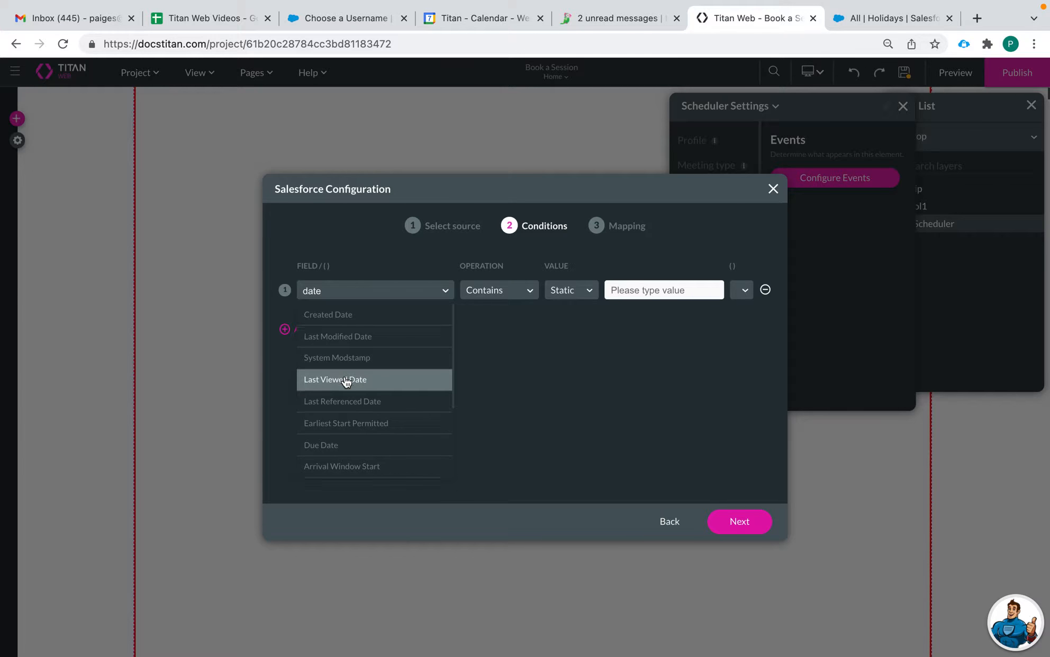
{"action": "scroll", "coordinate": [347, 382], "scroll_direction": "down", "scroll_amount": 1}
{"action": "scroll", "coordinate": [364, 438], "scroll_direction": "down", "scroll_amount": 2}
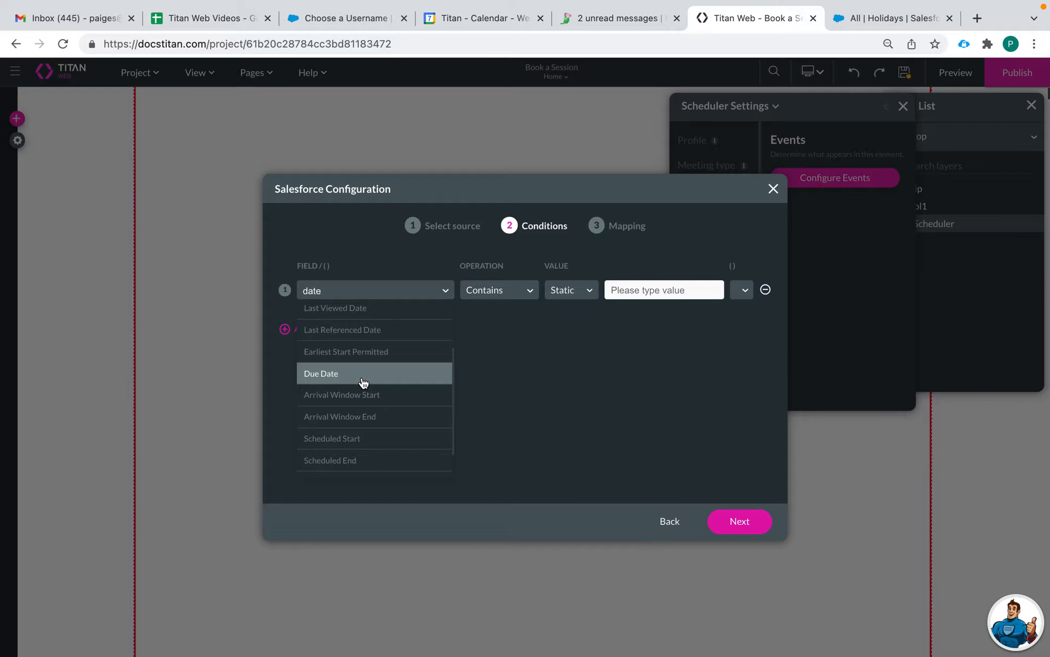
{"action": "scroll", "coordinate": [363, 394], "scroll_direction": "down", "scroll_amount": 1}
{"action": "left_click", "coordinate": [371, 407]}
{"action": "left_click", "coordinate": [498, 292]}
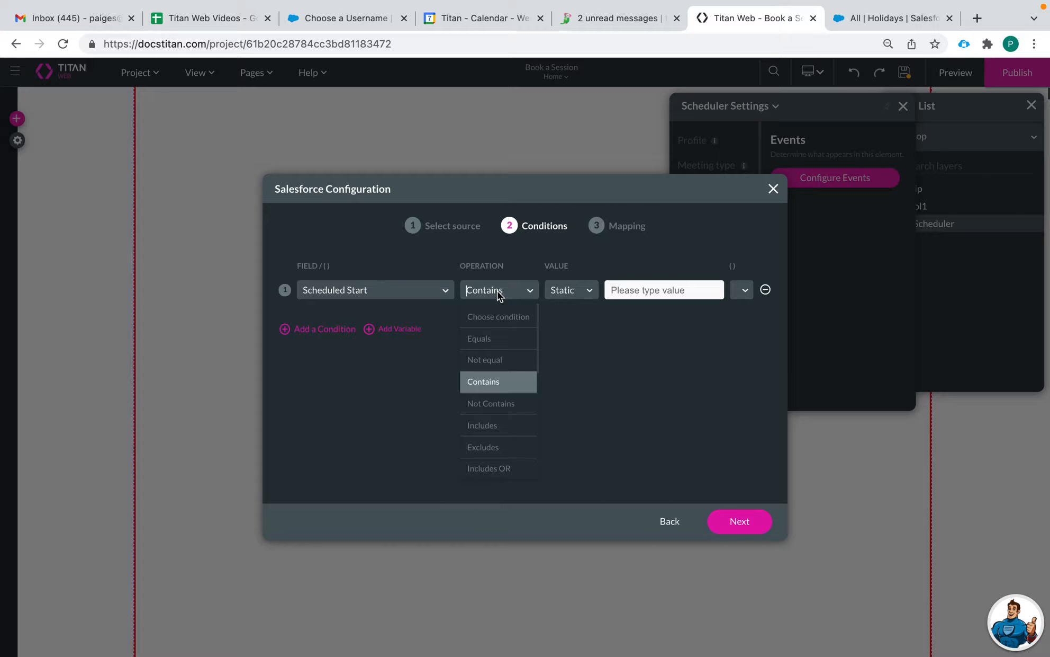
{"action": "scroll", "coordinate": [495, 379], "scroll_direction": "down", "scroll_amount": 1}
{"action": "scroll", "coordinate": [495, 402], "scroll_direction": "up", "scroll_amount": 1}
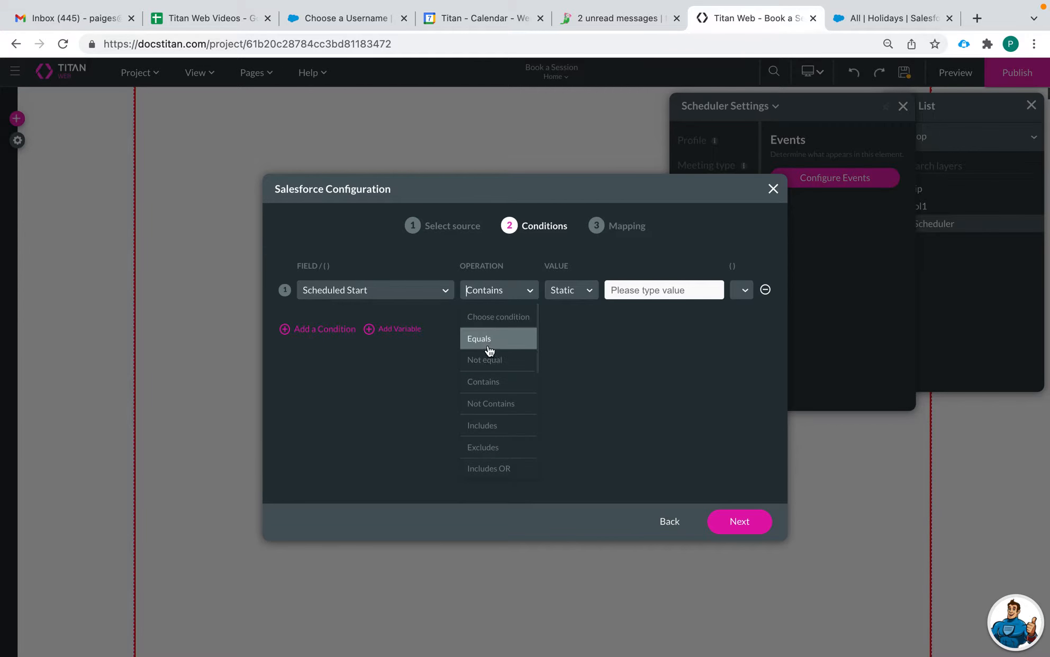
{"action": "scroll", "coordinate": [490, 412], "scroll_direction": "down", "scroll_amount": 4}
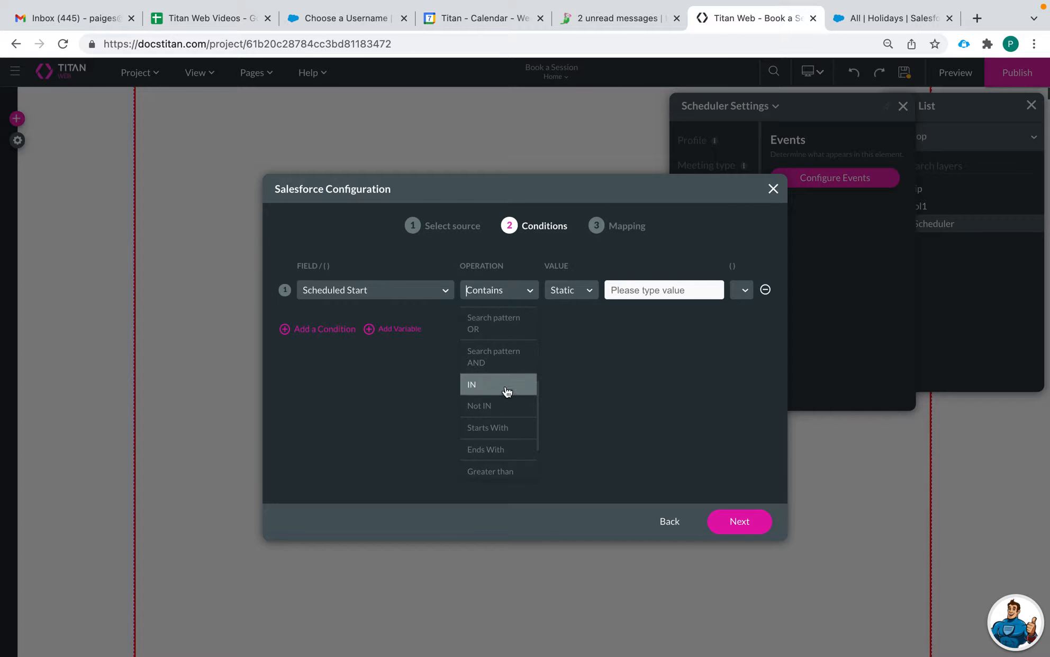
{"action": "scroll", "coordinate": [511, 437], "scroll_direction": "down", "scroll_amount": 1}
{"action": "left_click", "coordinate": [516, 435]}
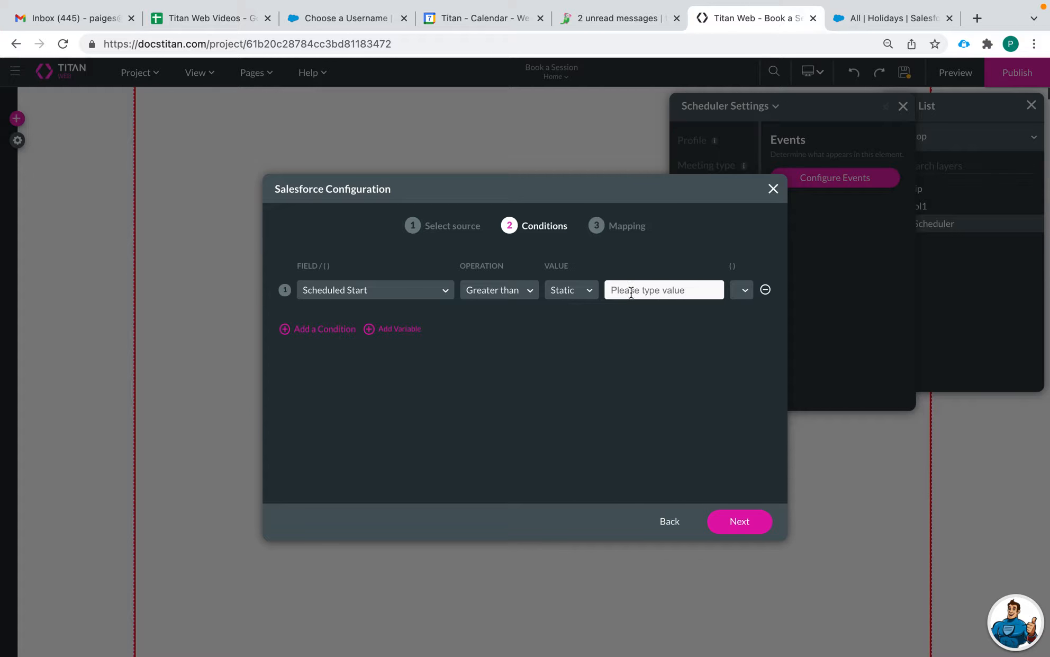
{"action": "left_click", "coordinate": [569, 290]}
{"action": "left_click", "coordinate": [566, 338]}
{"action": "left_click", "coordinate": [629, 293]}
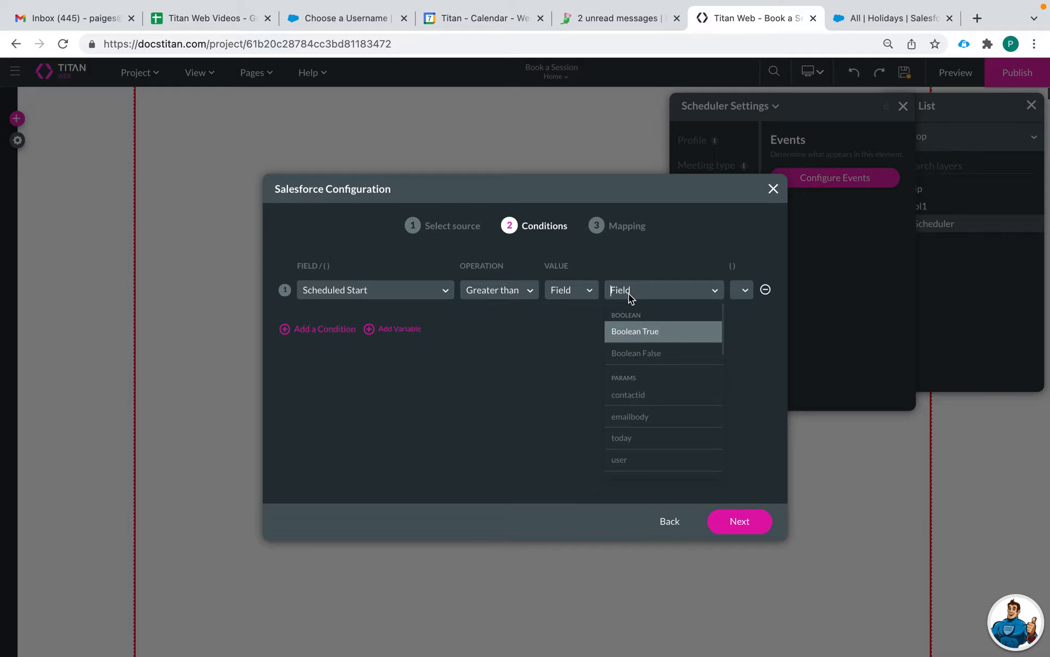
{"action": "scroll", "coordinate": [635, 416], "scroll_direction": "down", "scroll_amount": 2}
{"action": "left_click", "coordinate": [628, 411]}
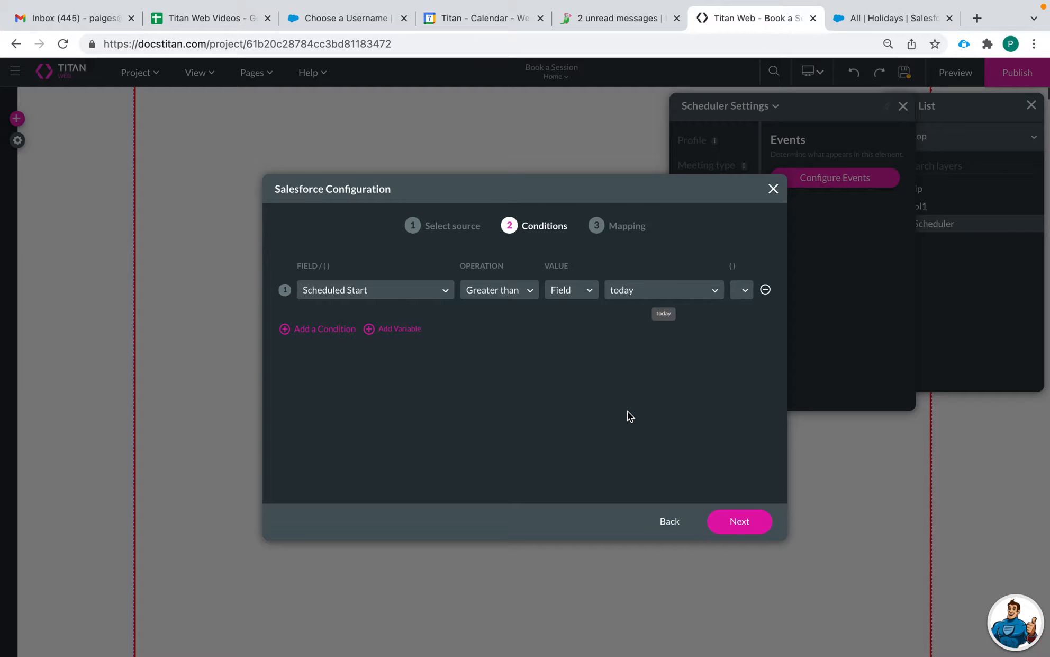
Step: Add a second condition, User (User ID) equals field 'Scheduler / User', and continue to Mapping
{"action": "left_click", "coordinate": [323, 331]}
{"action": "left_click", "coordinate": [349, 335]}
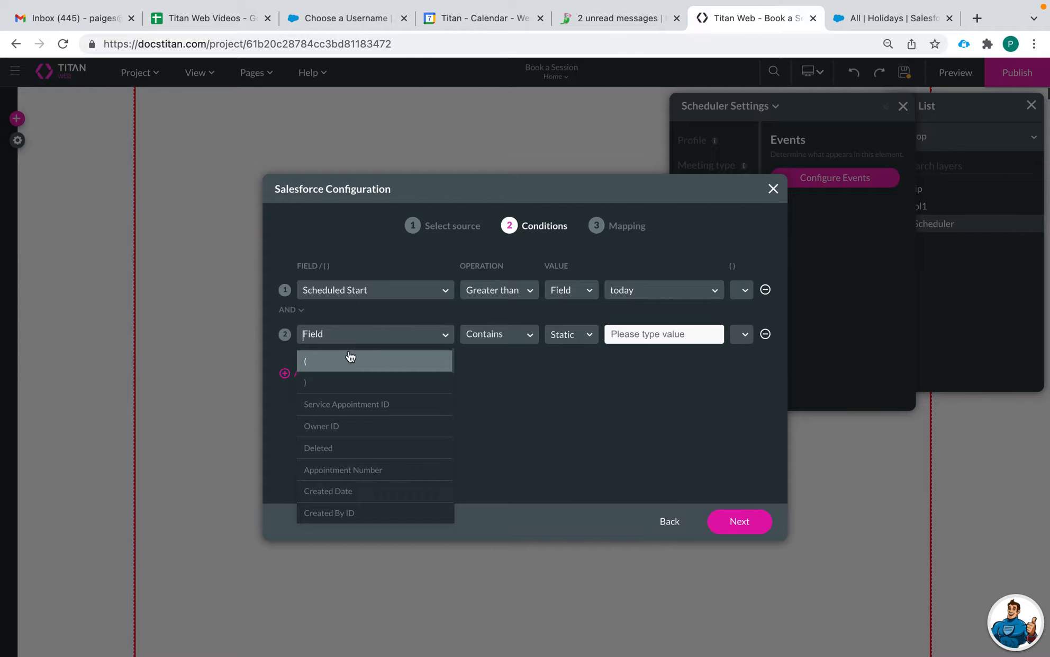
{"action": "type", "text": "user"}
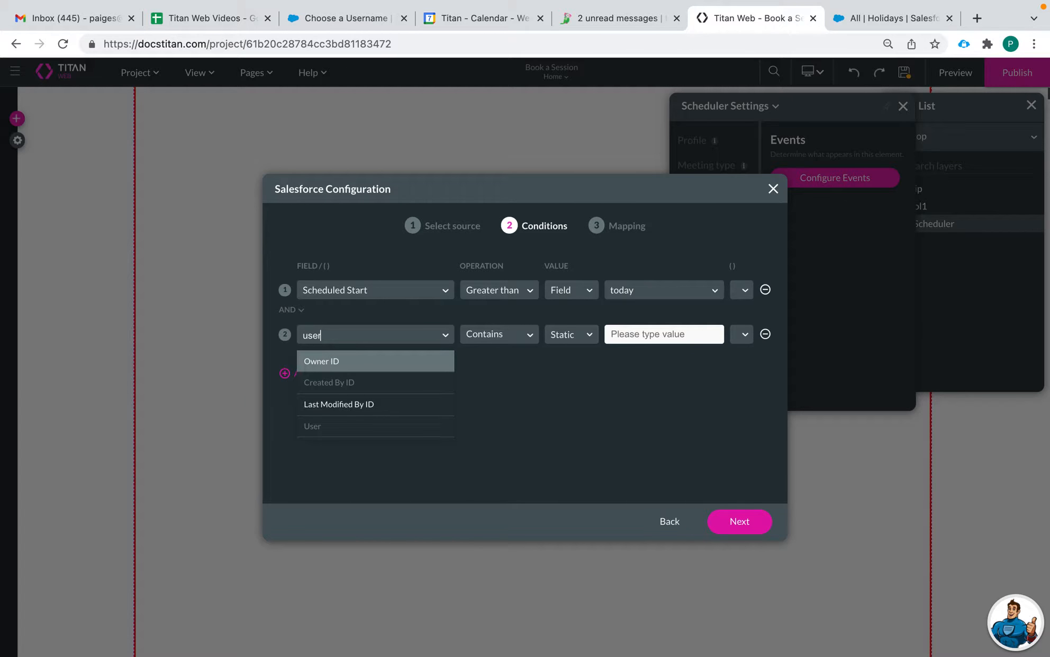
{"action": "left_click", "coordinate": [347, 432]}
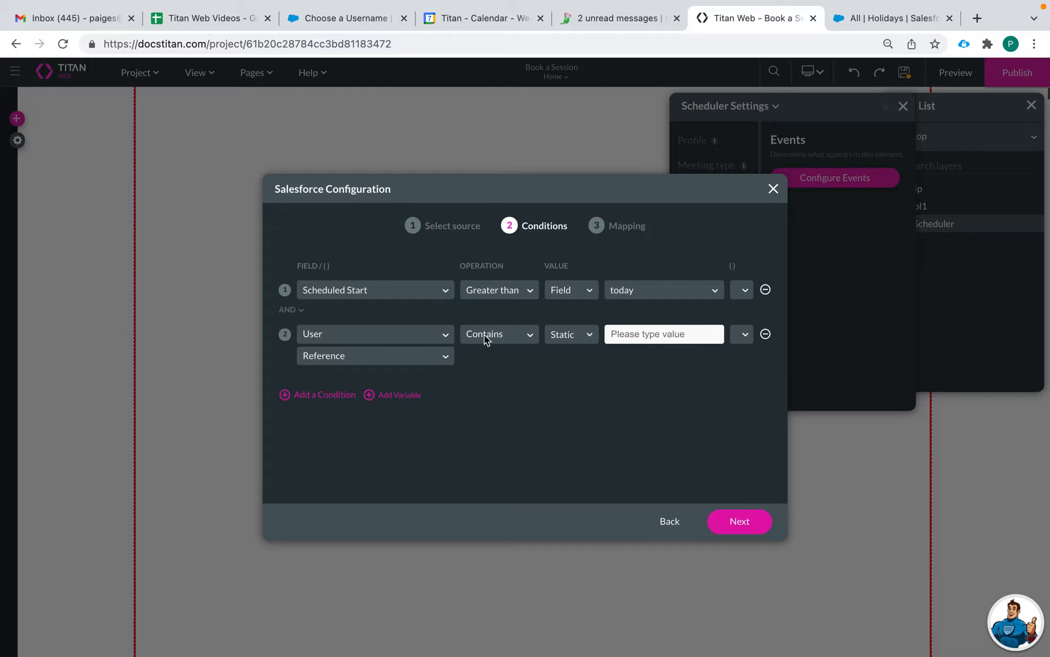
{"action": "left_click", "coordinate": [414, 357]}
{"action": "left_click", "coordinate": [362, 380]}
{"action": "left_click", "coordinate": [488, 339]}
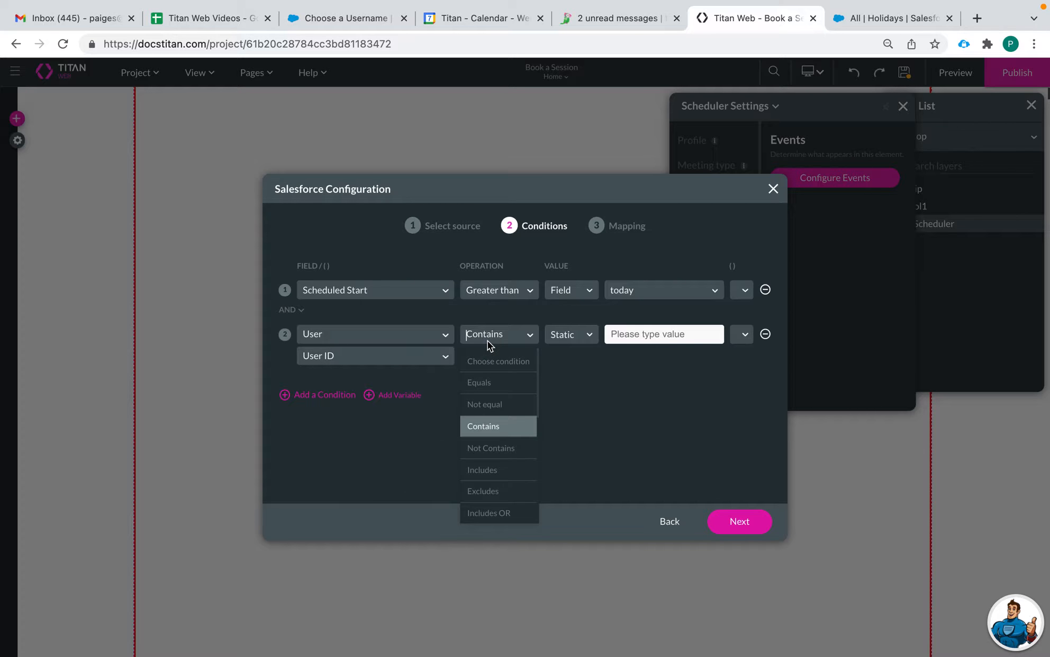
{"action": "left_click", "coordinate": [489, 388]}
{"action": "left_click", "coordinate": [569, 334]}
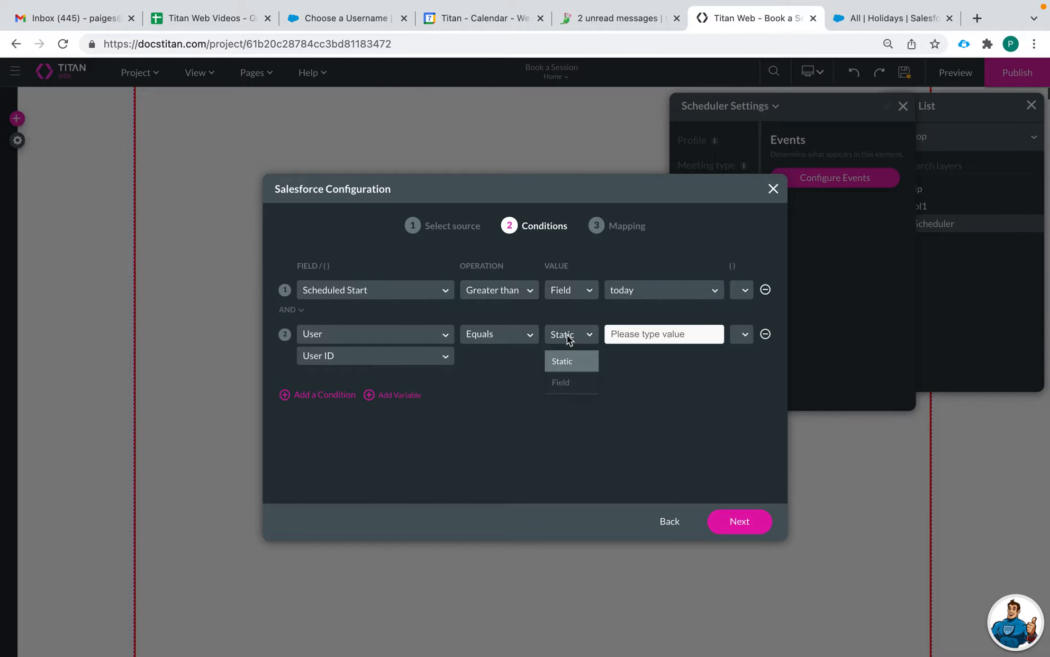
{"action": "left_click", "coordinate": [562, 381]}
{"action": "left_click", "coordinate": [643, 332]}
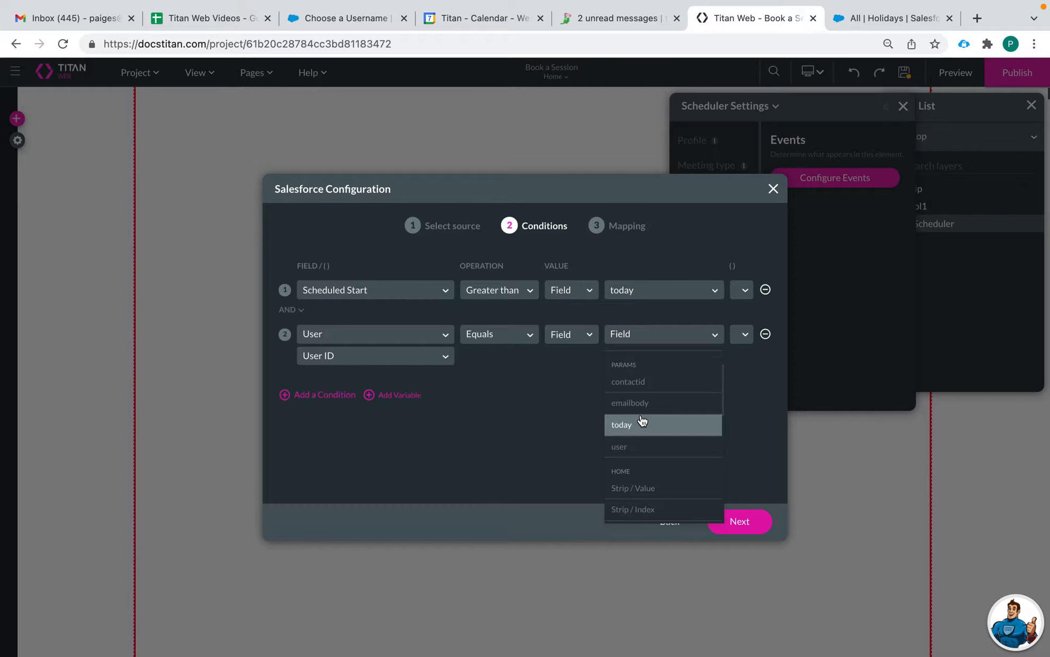
{"action": "type", "text": "s"}
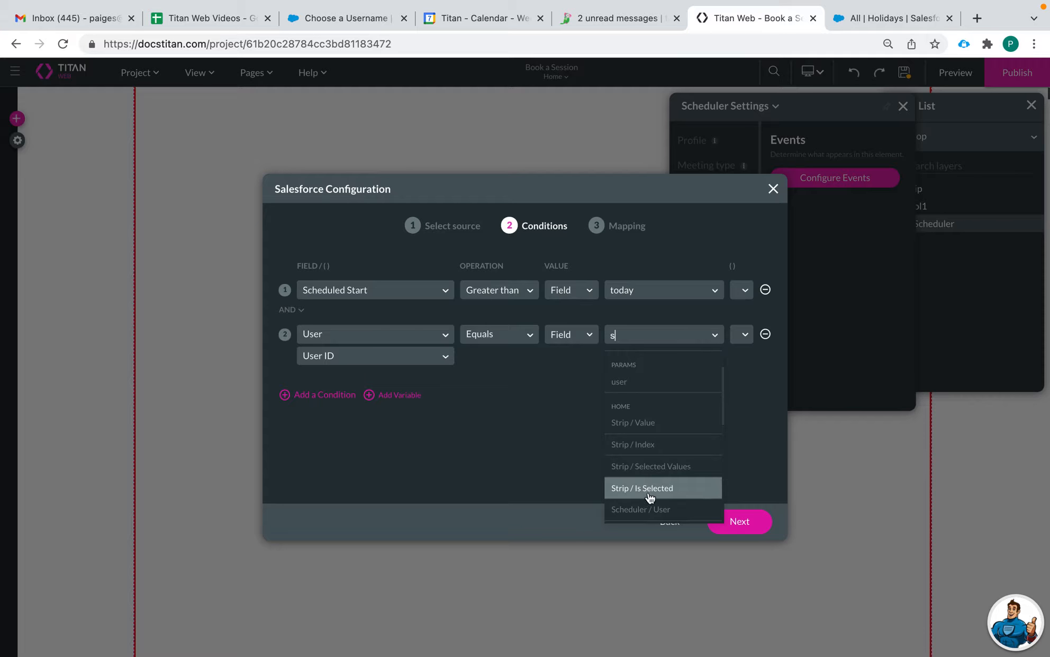
{"action": "left_click", "coordinate": [657, 463]}
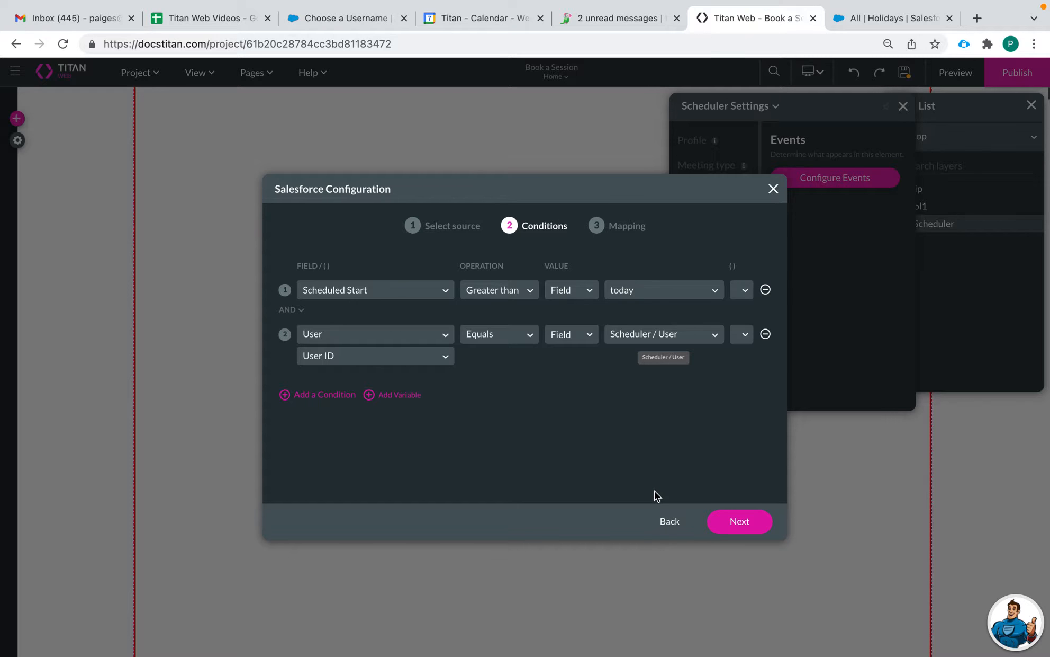
{"action": "left_click", "coordinate": [735, 522]}
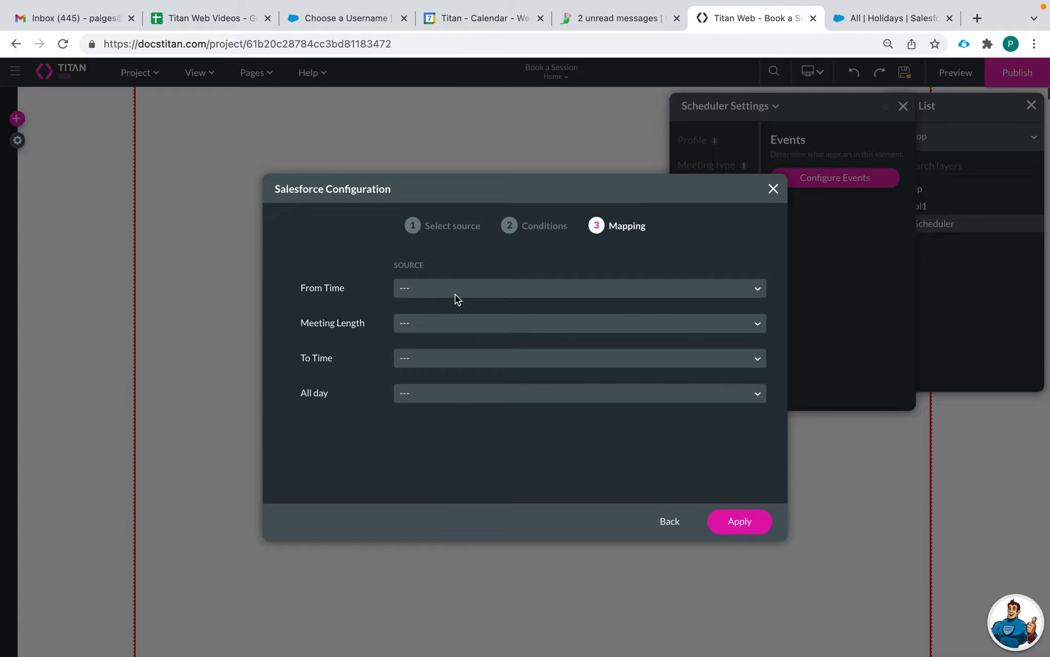
Step: Map From Time to Scheduled Start and Meeting Length to Duration
{"action": "left_click", "coordinate": [460, 292]}
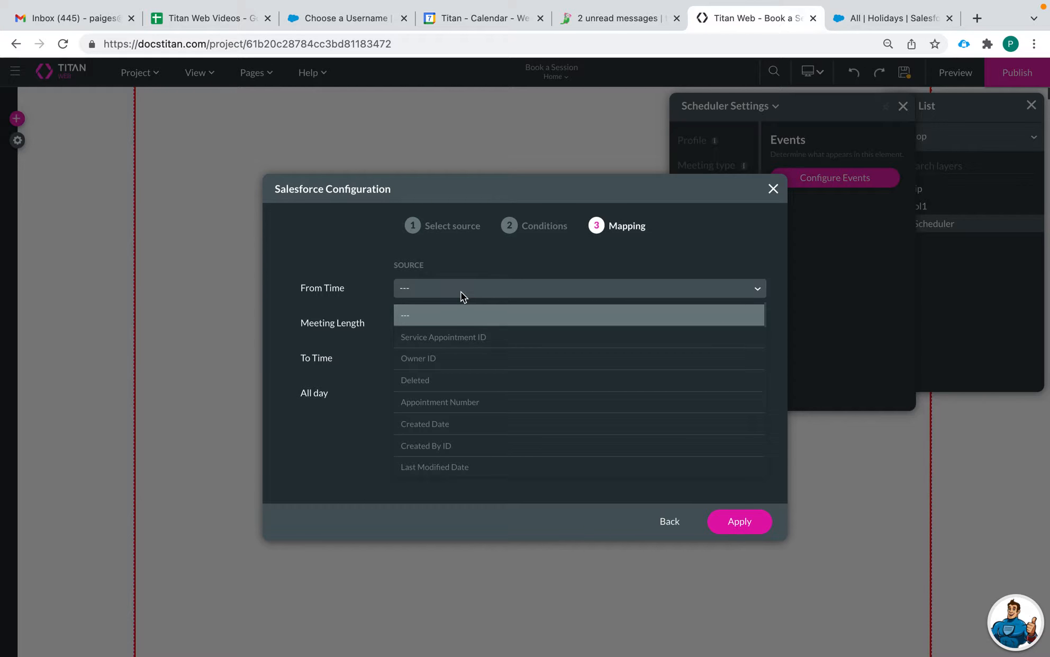
{"action": "type", "text": "sc"}
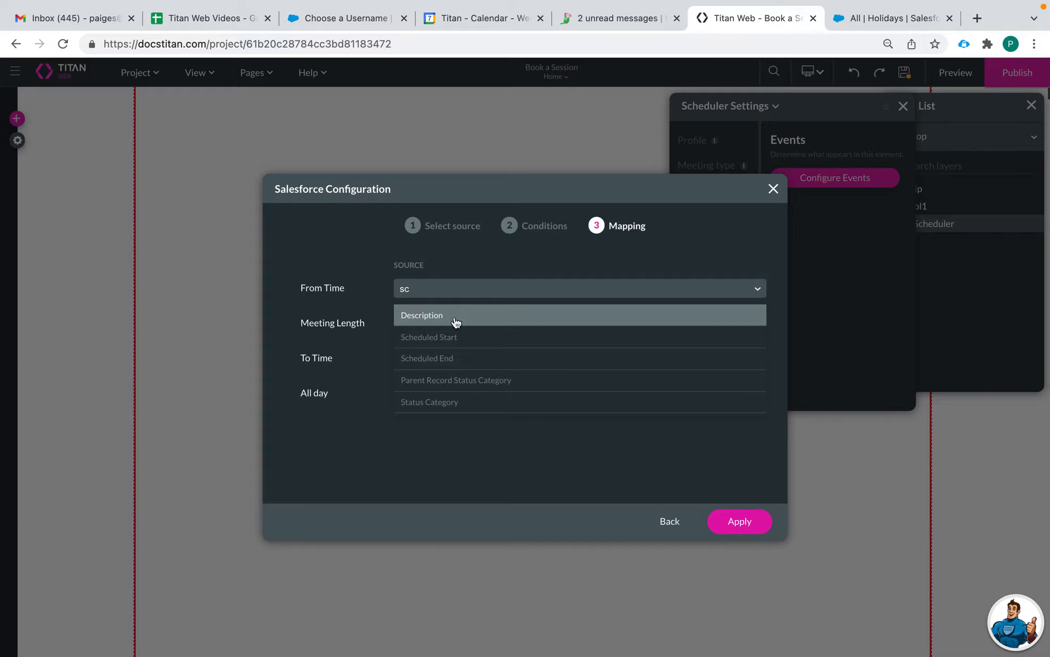
{"action": "left_click", "coordinate": [455, 339]}
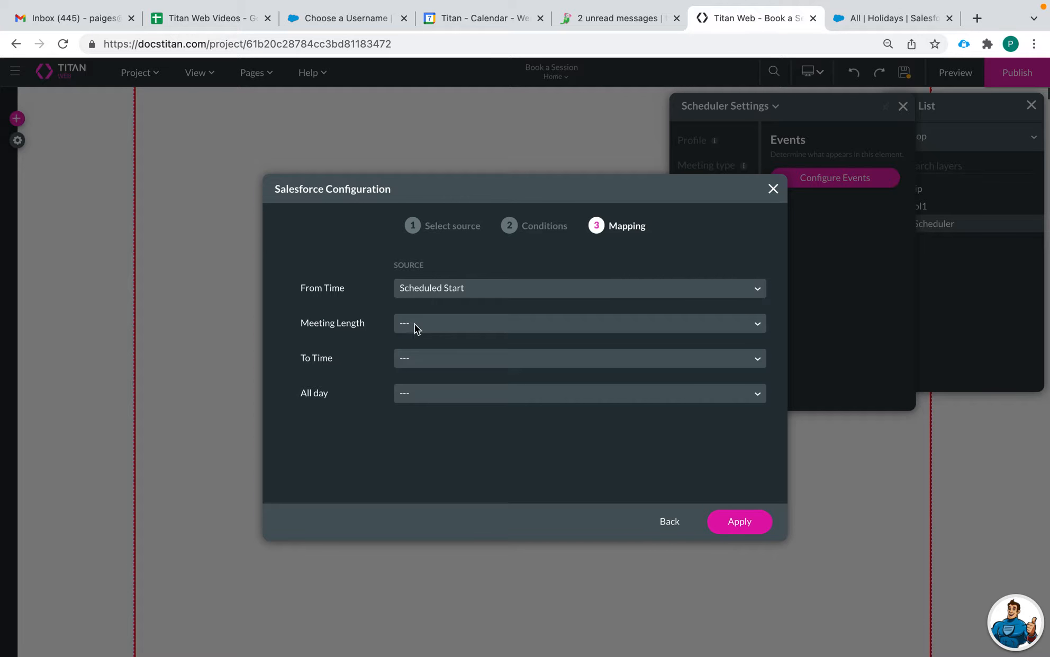
{"action": "left_click", "coordinate": [407, 325]}
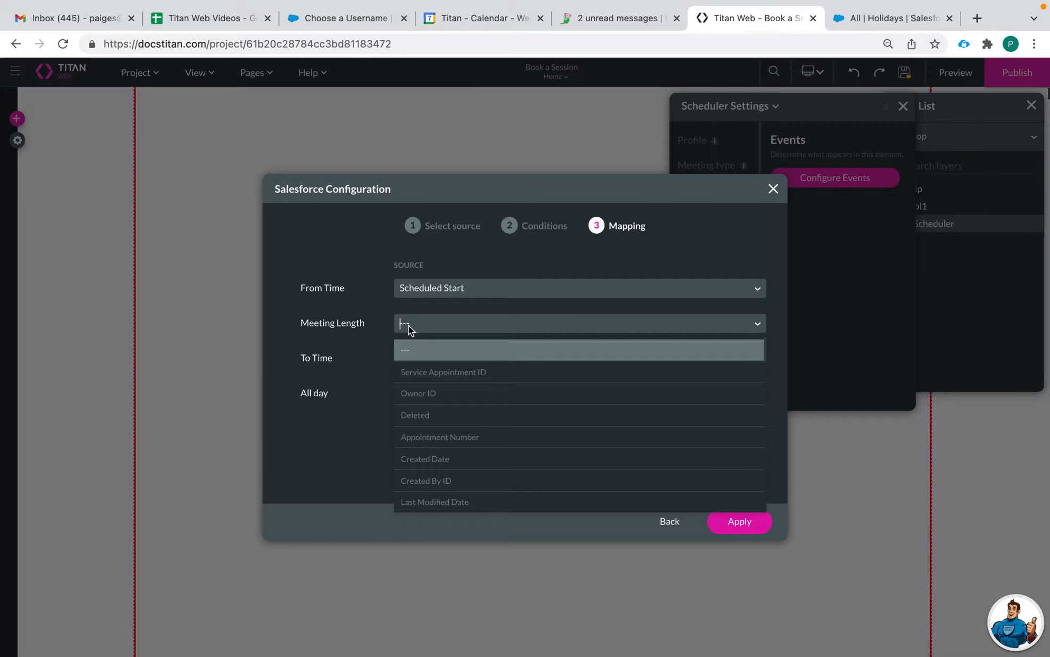
{"action": "type", "text": "dur"}
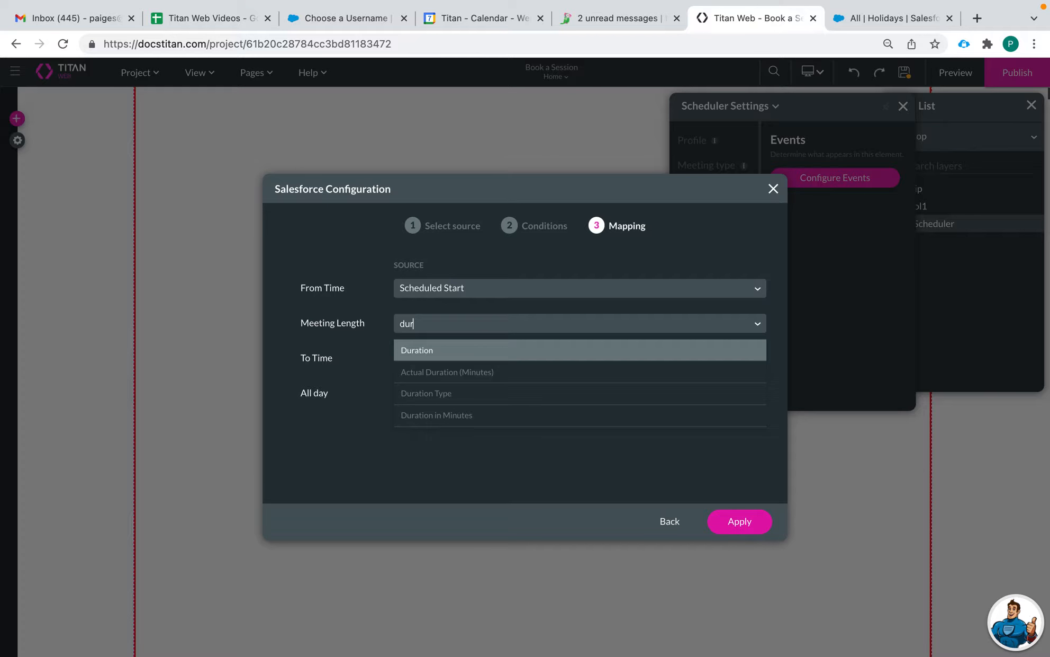
{"action": "left_click", "coordinate": [433, 355]}
Step: Map To Time to Scheduled End and All day to All Day Appointment, then apply
{"action": "left_click", "coordinate": [429, 358]}
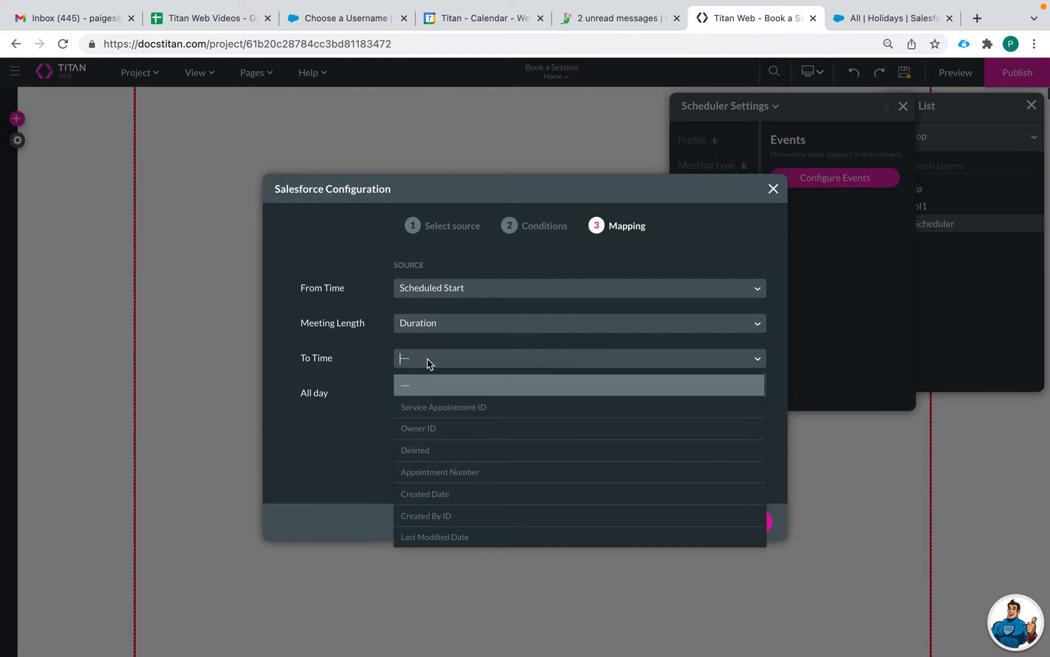
{"action": "type", "text": "sc"}
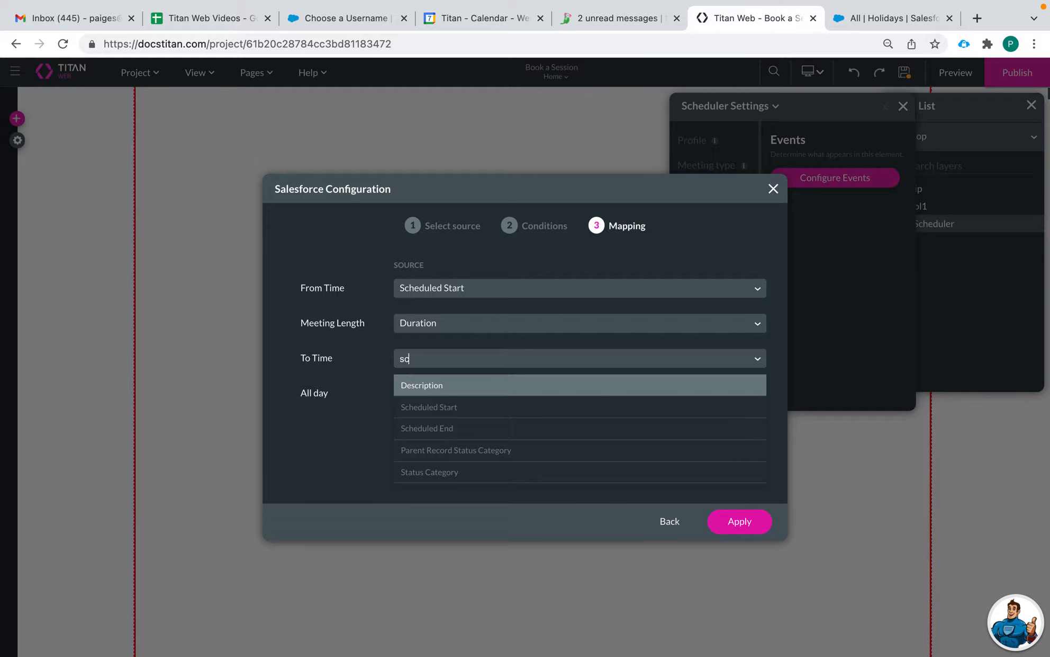
{"action": "left_click", "coordinate": [445, 406]}
{"action": "left_click", "coordinate": [438, 364]}
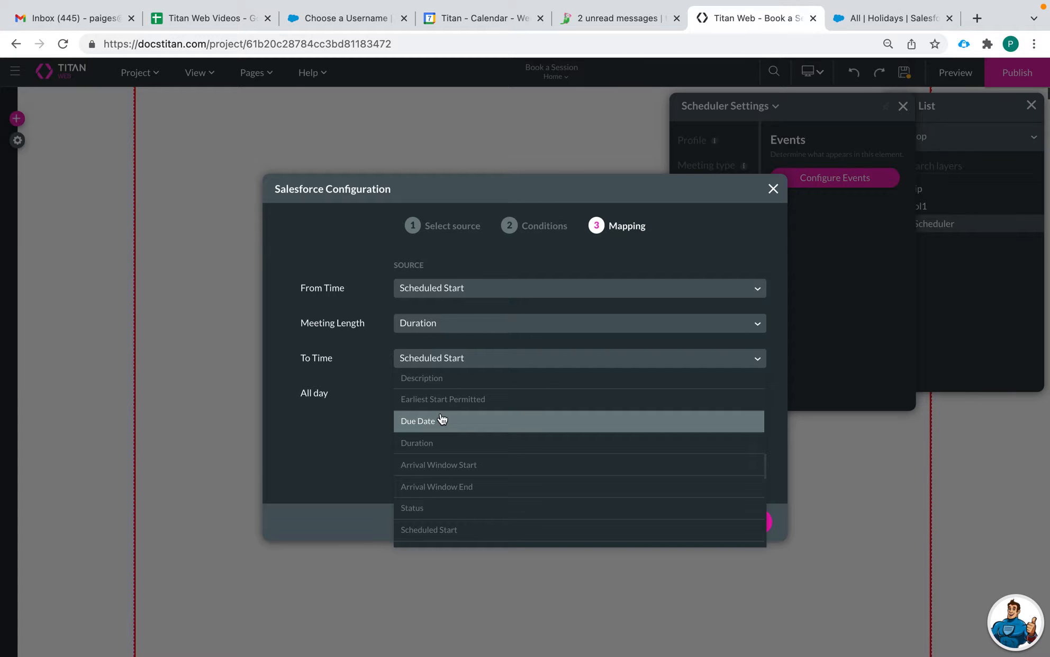
{"action": "type", "text": "sc"}
{"action": "left_click", "coordinate": [449, 429]}
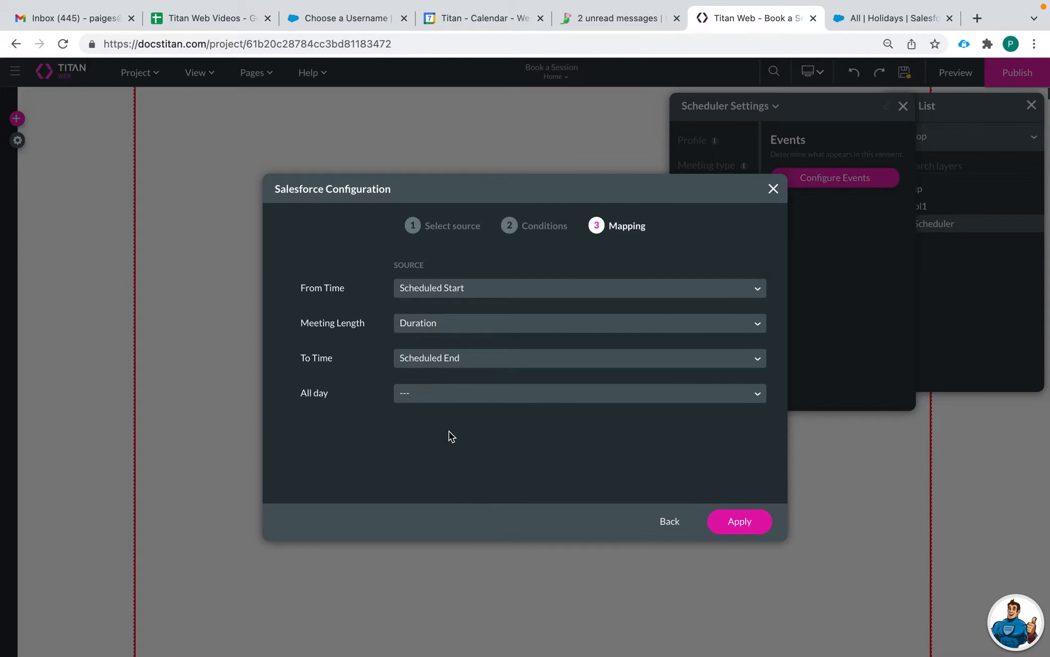
{"action": "left_click", "coordinate": [417, 392]}
{"action": "type", "text": "all"}
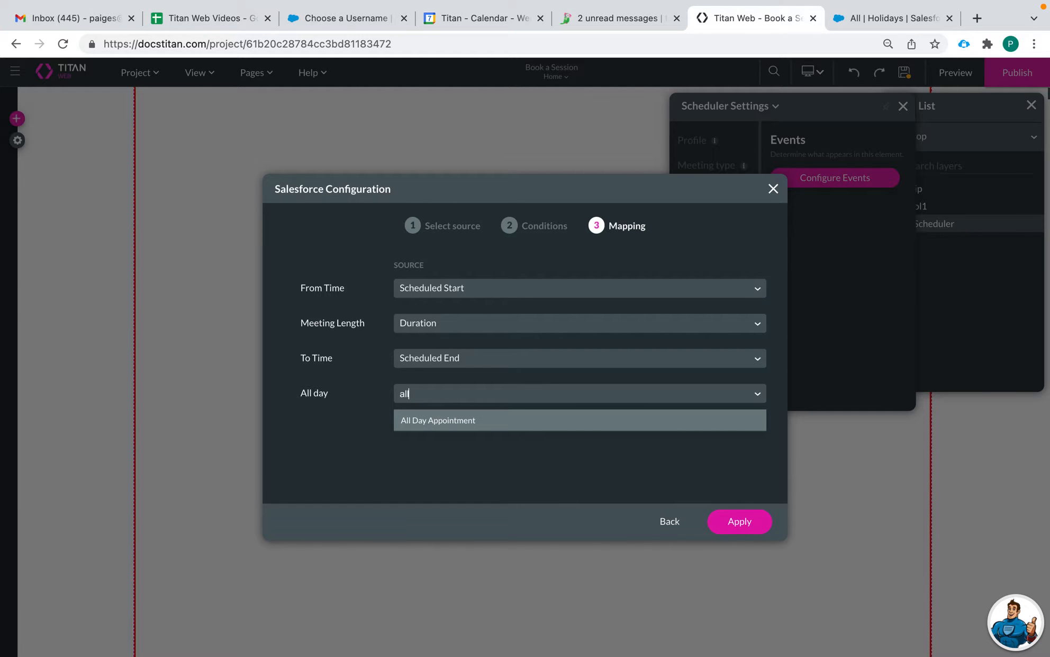
{"action": "left_click", "coordinate": [441, 421]}
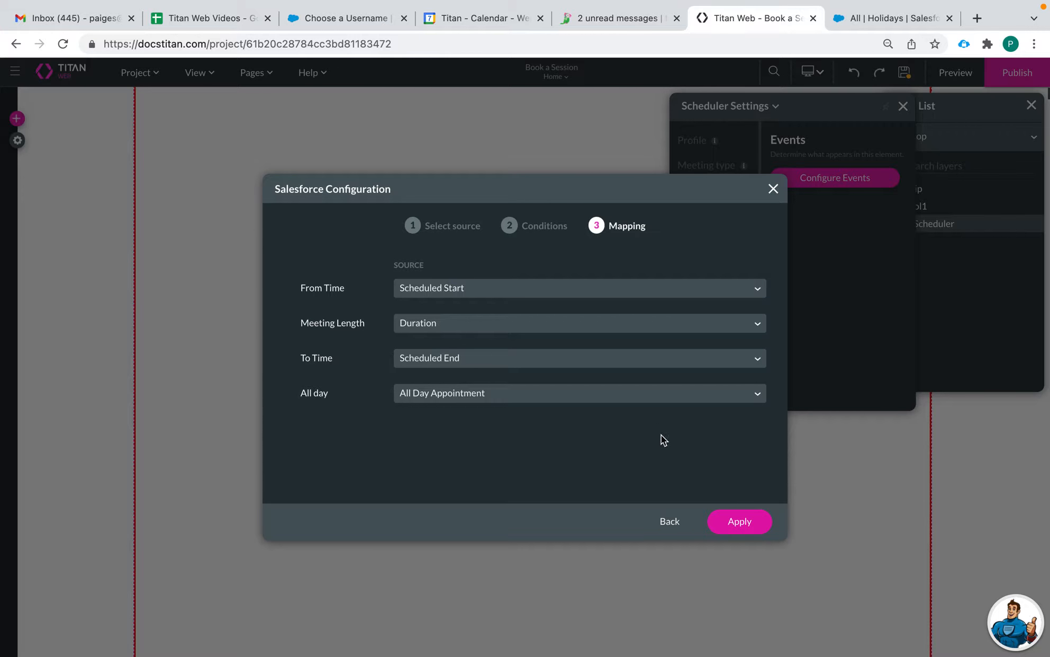
{"action": "left_click", "coordinate": [741, 521]}
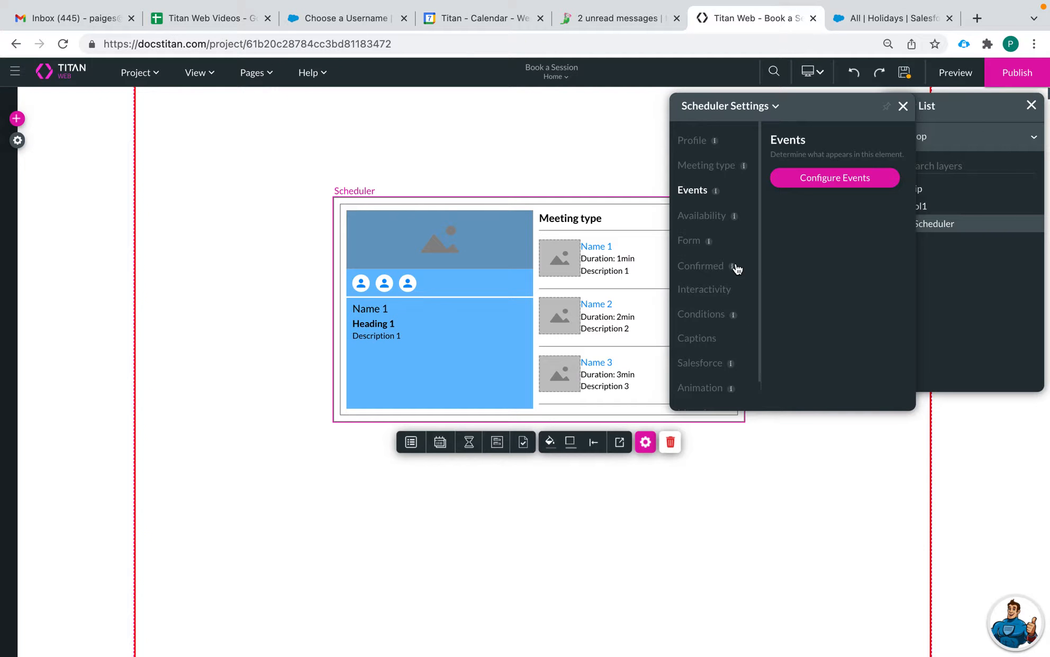
Step: Under Availability, set Working Hours to Custom and launch Configure Working Hours
{"action": "left_click", "coordinate": [696, 223]}
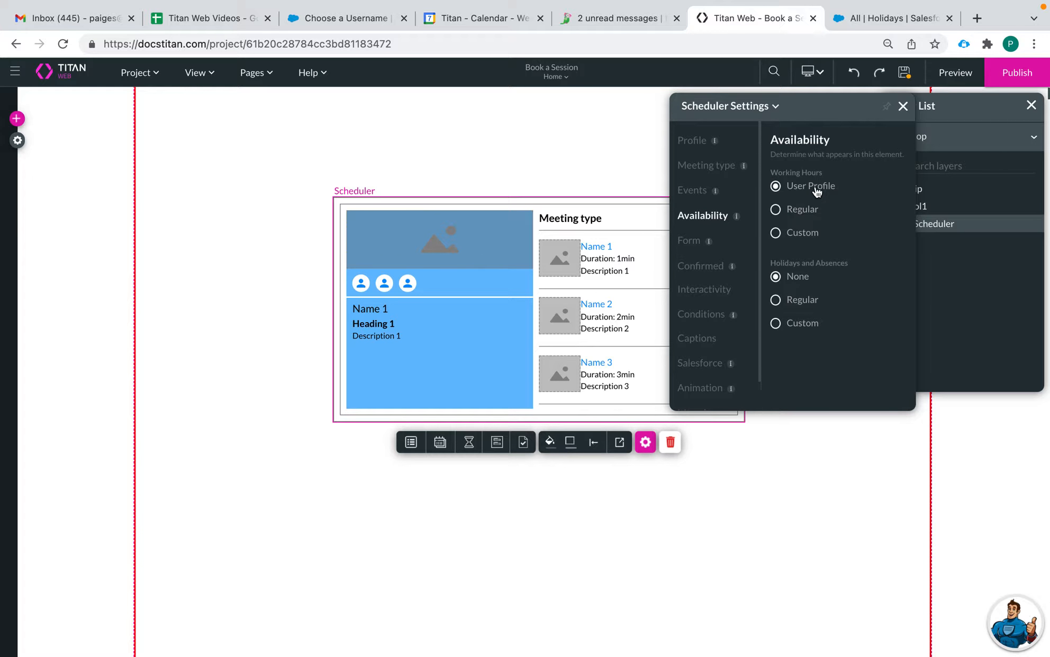
{"action": "left_click", "coordinate": [788, 211]}
{"action": "left_click", "coordinate": [776, 233]}
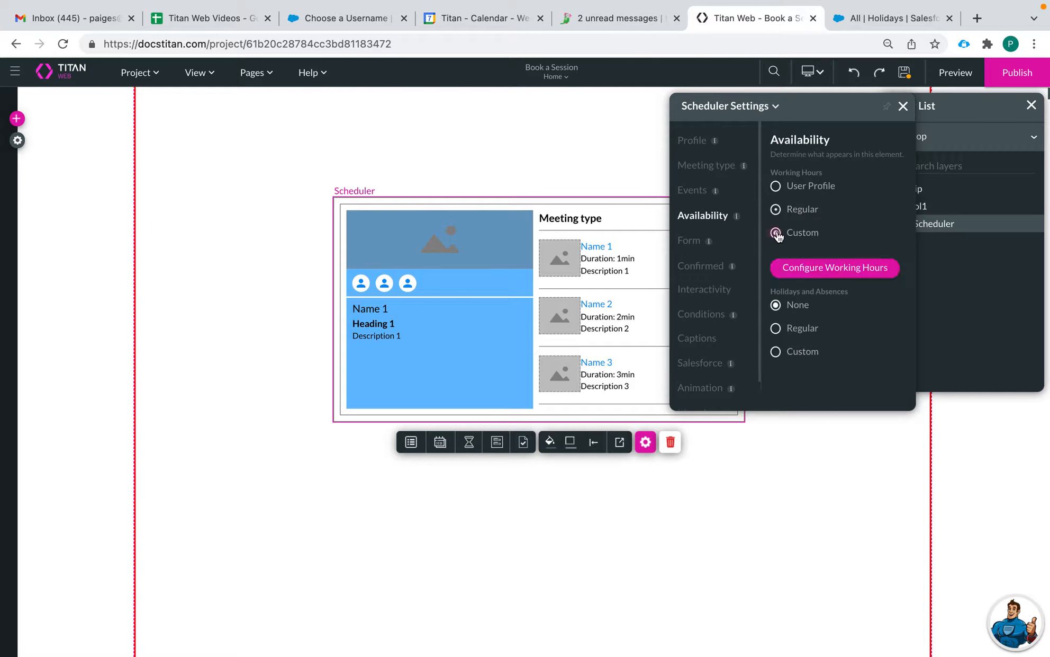
{"action": "left_click", "coordinate": [832, 269]}
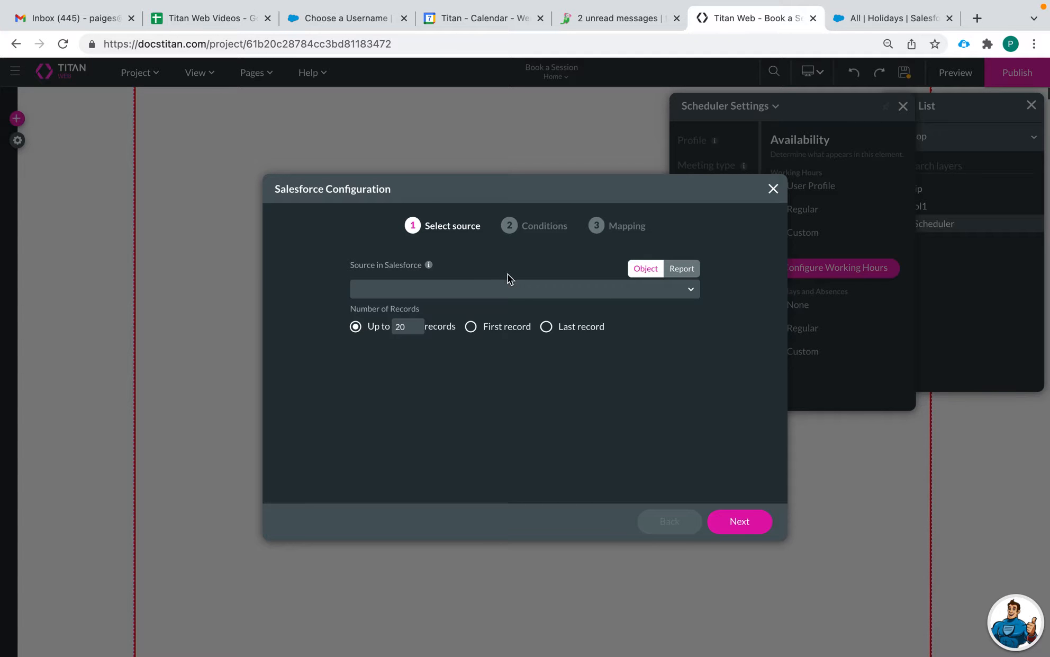
Step: Choose Time Slot as the working hours source object and continue to Conditions
{"action": "left_click", "coordinate": [512, 287]}
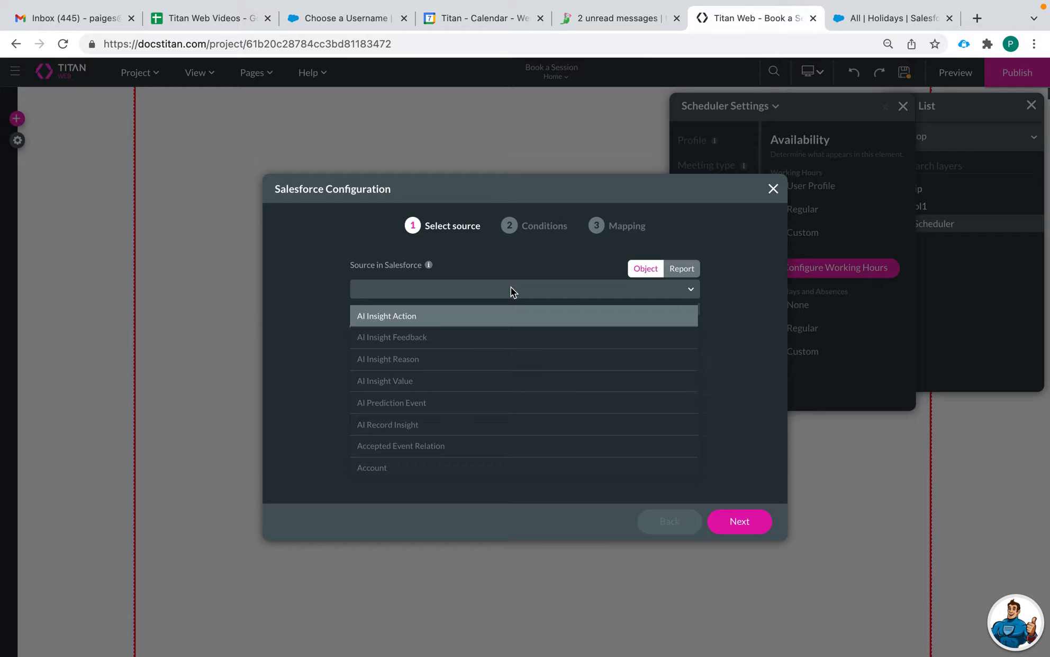
{"action": "type", "text": "time"}
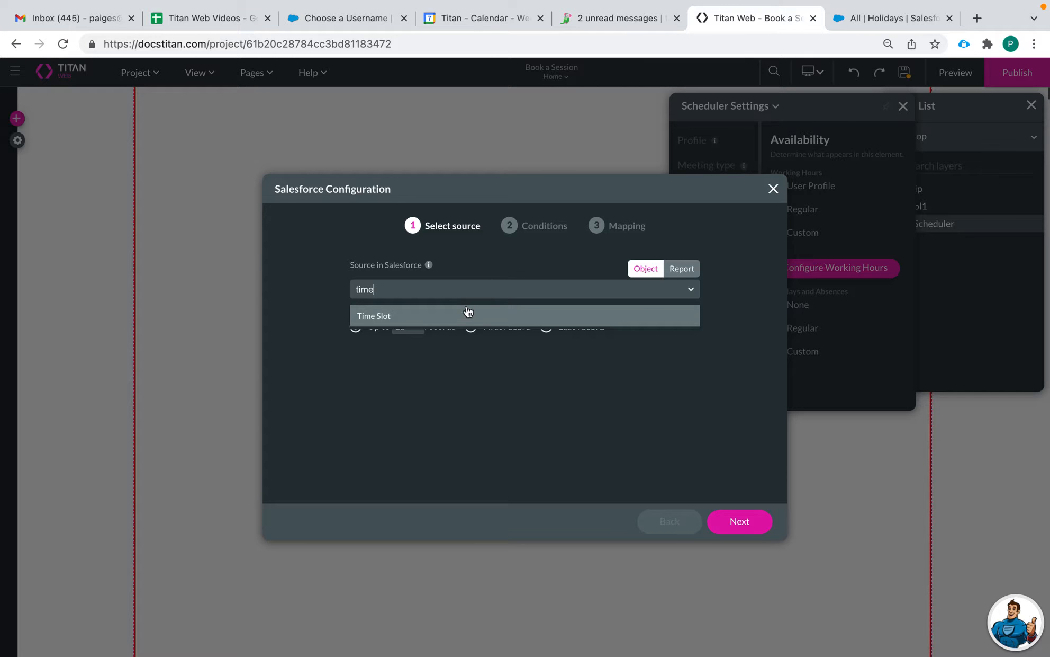
{"action": "left_click", "coordinate": [467, 313]}
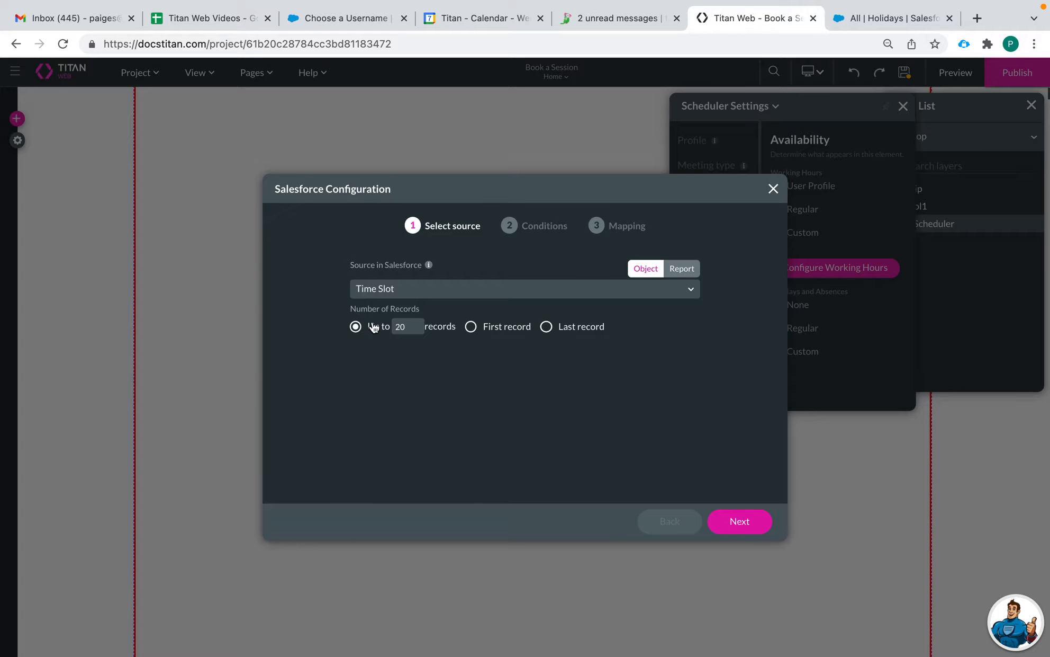
{"action": "left_click", "coordinate": [747, 527]}
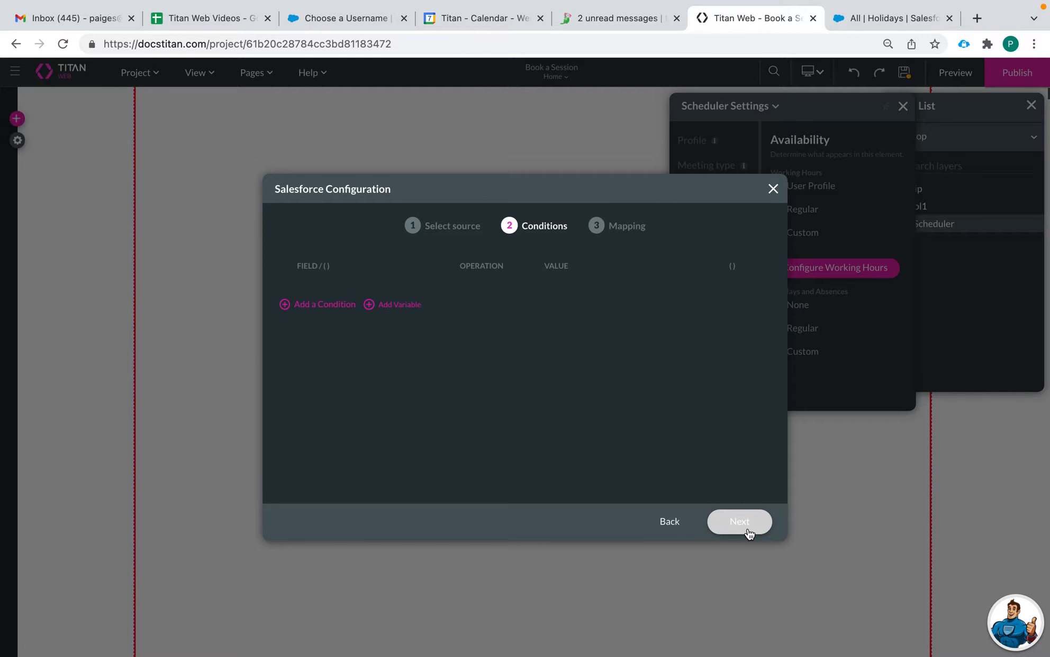
Step: Add a condition on the Operating Hour ID's User field
{"action": "left_click", "coordinate": [324, 305]}
{"action": "left_click", "coordinate": [351, 289]}
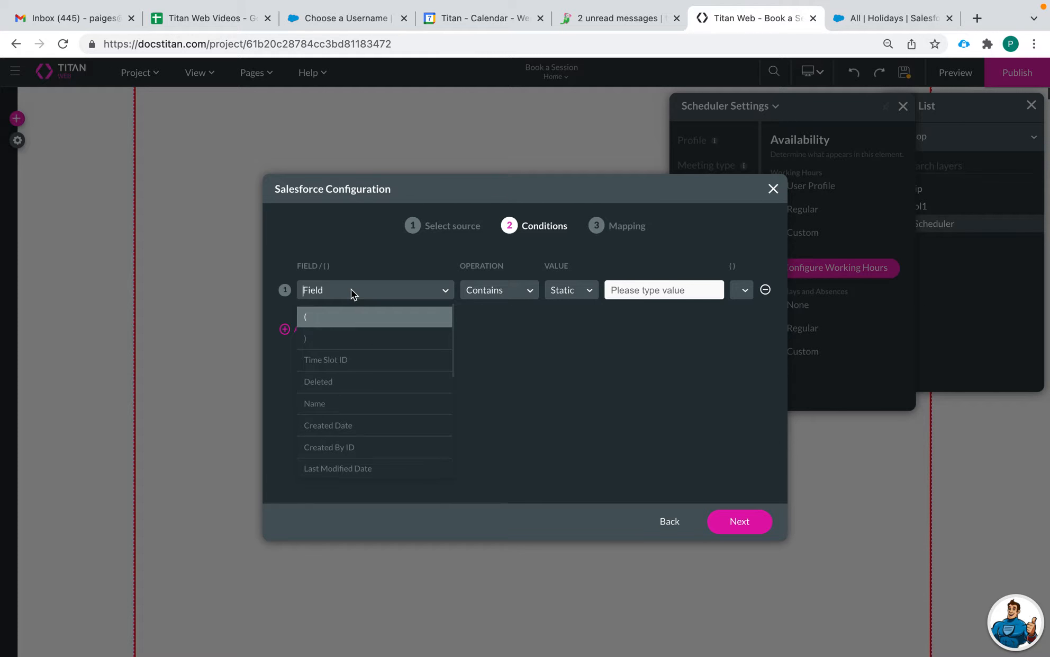
{"action": "type", "text": "s"}
{"action": "key", "text": "BackSpace"}
{"action": "type", "text": "user"}
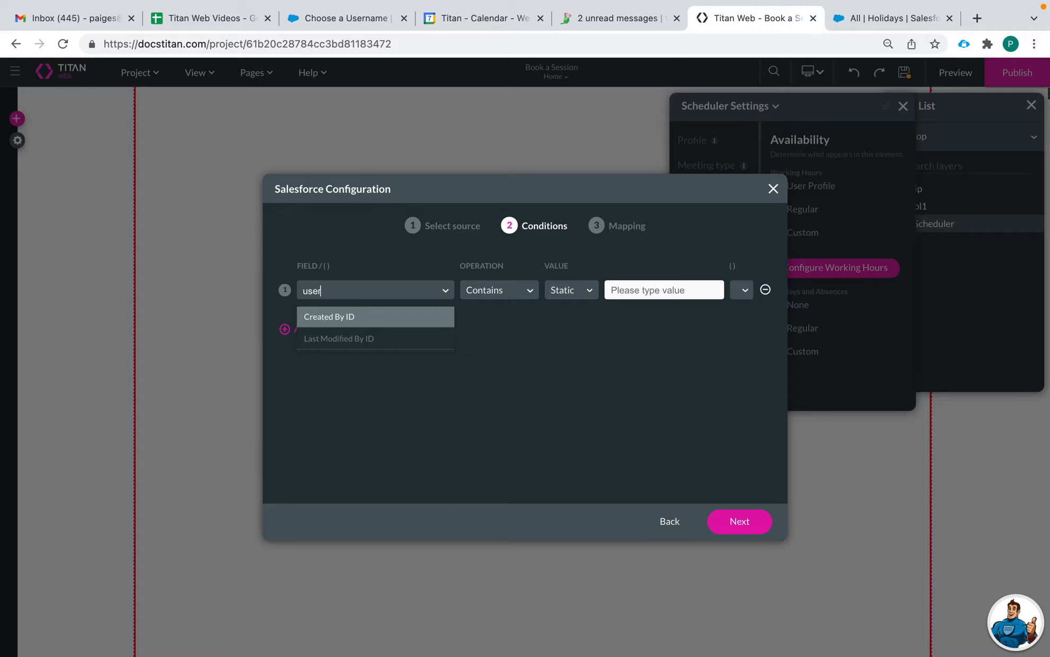
{"action": "key", "text": "BackSpace"}
{"action": "key", "text": "BackSpace"}
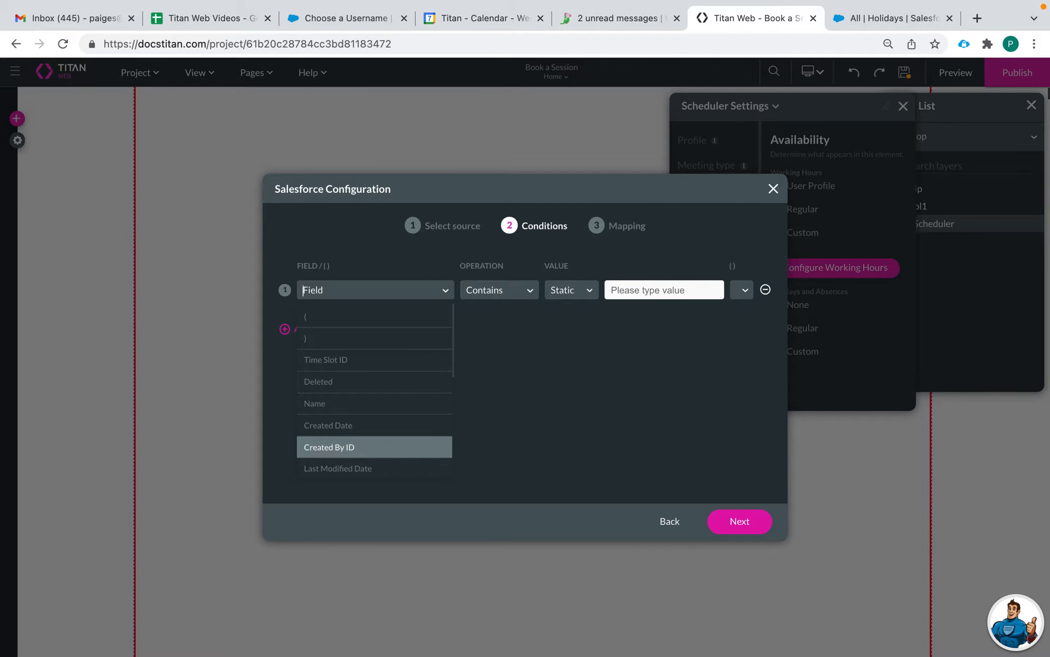
{"action": "type", "text": "opp"}
{"action": "key", "text": "BackSpace"}
{"action": "left_click", "coordinate": [359, 316]}
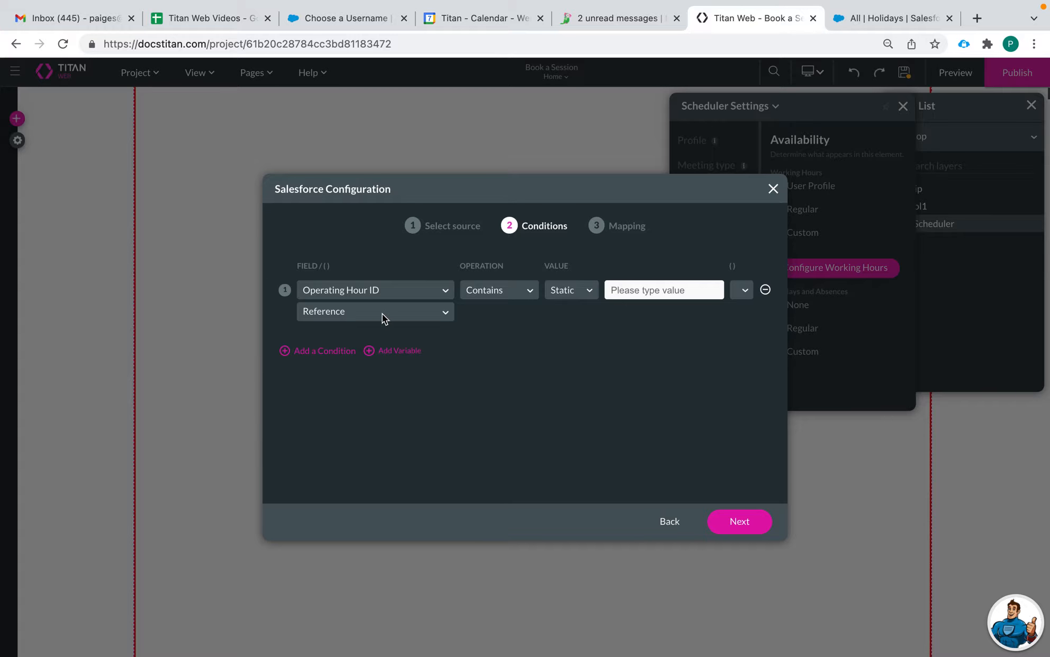
{"action": "left_click", "coordinate": [390, 312]}
{"action": "type", "text": "user"}
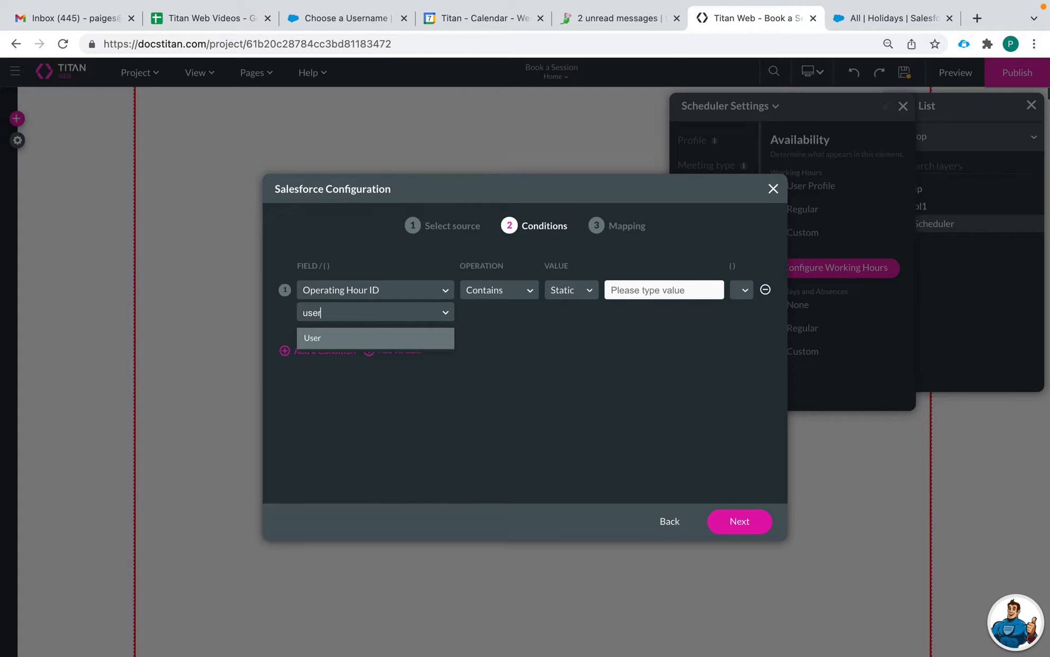
{"action": "left_click", "coordinate": [345, 335]}
Step: Make the condition Equals the field 'Scheduler / User' and continue to Mapping
{"action": "left_click", "coordinate": [491, 291]}
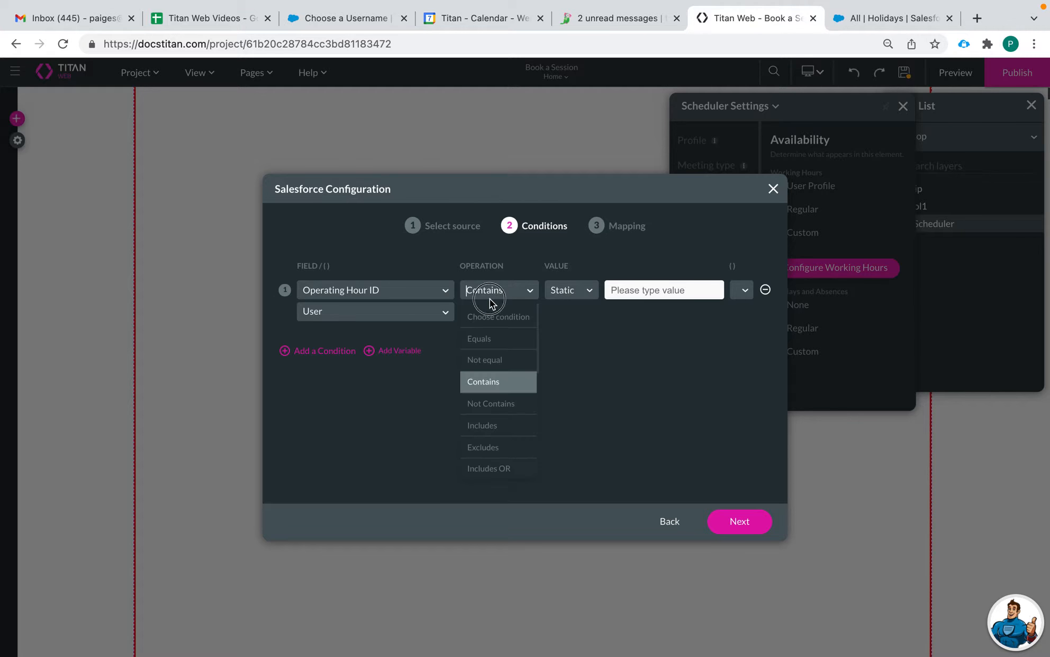
{"action": "left_click", "coordinate": [476, 338]}
{"action": "left_click", "coordinate": [570, 290]}
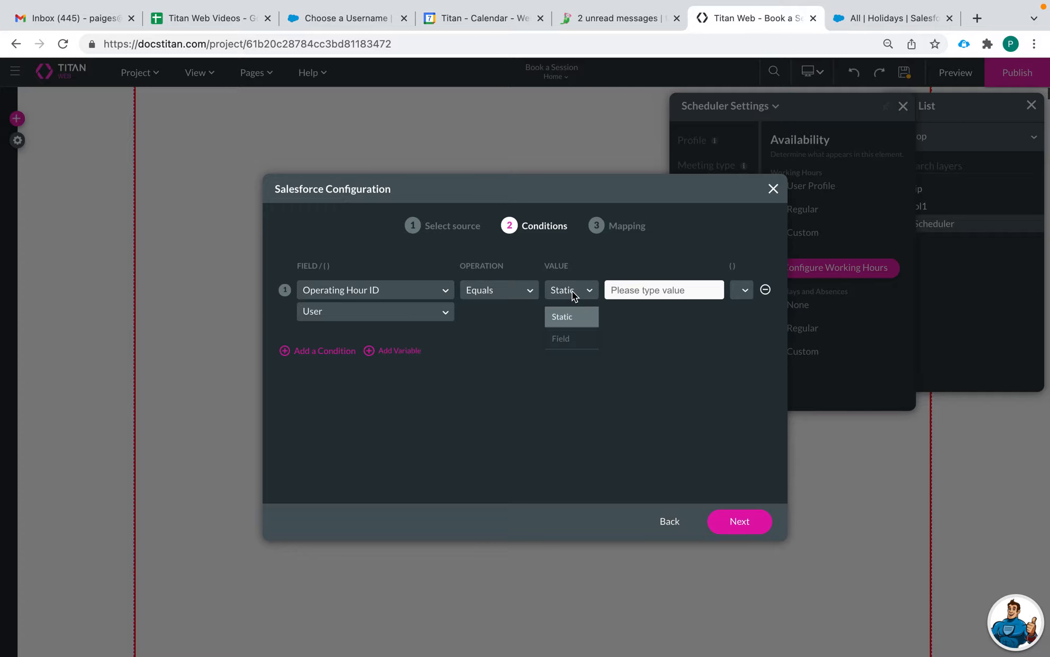
{"action": "left_click", "coordinate": [565, 337]}
{"action": "left_click", "coordinate": [626, 294]}
{"action": "type", "text": "sch"}
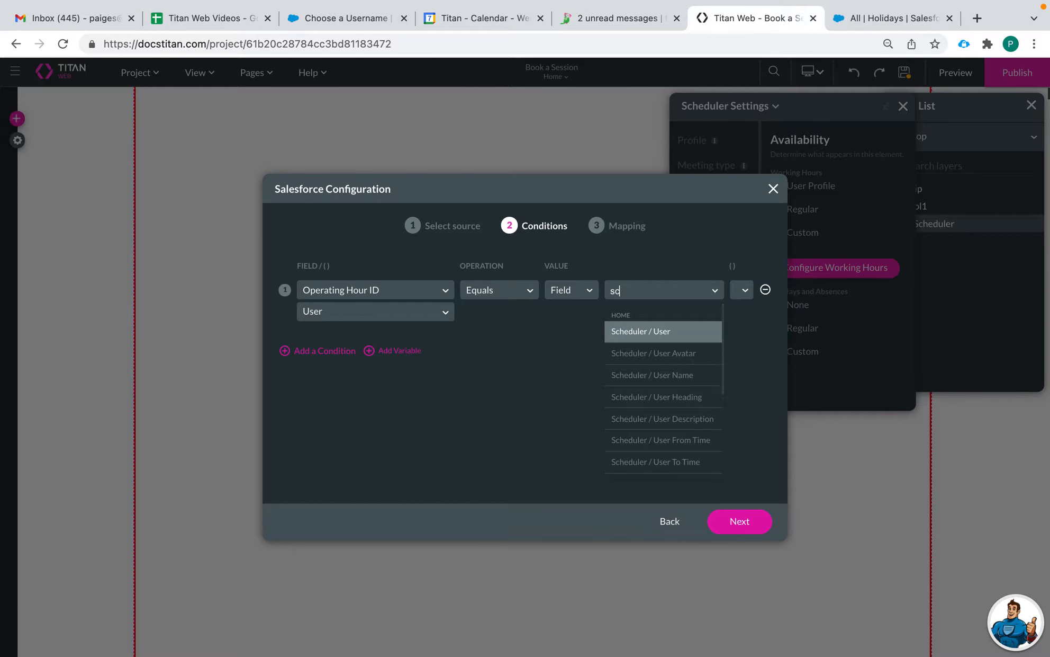
{"action": "left_click", "coordinate": [636, 332]}
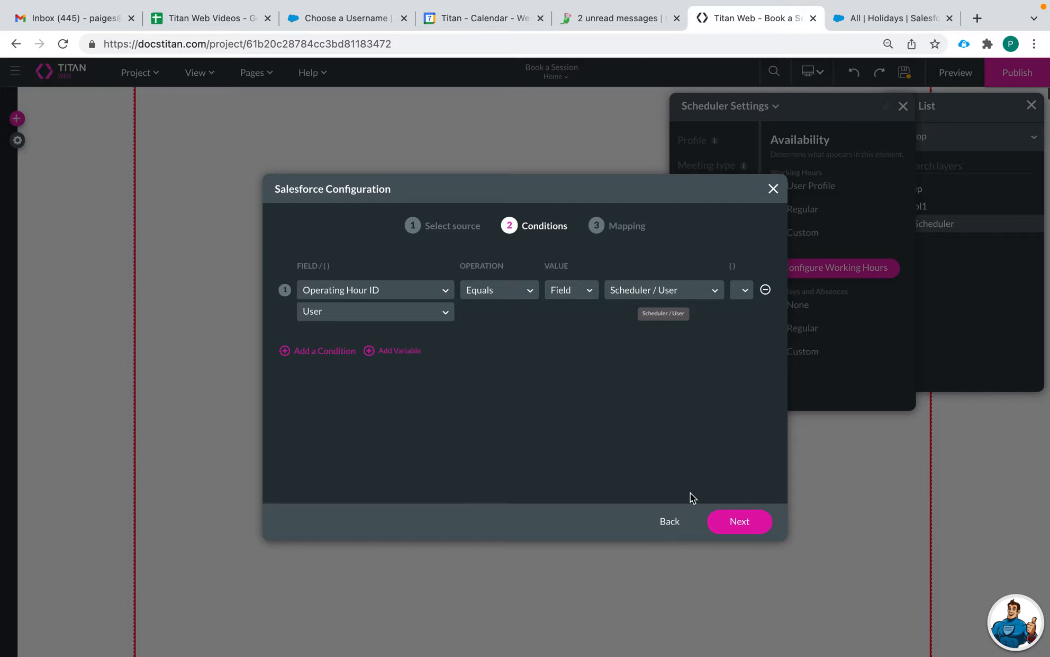
{"action": "left_click", "coordinate": [731, 521]}
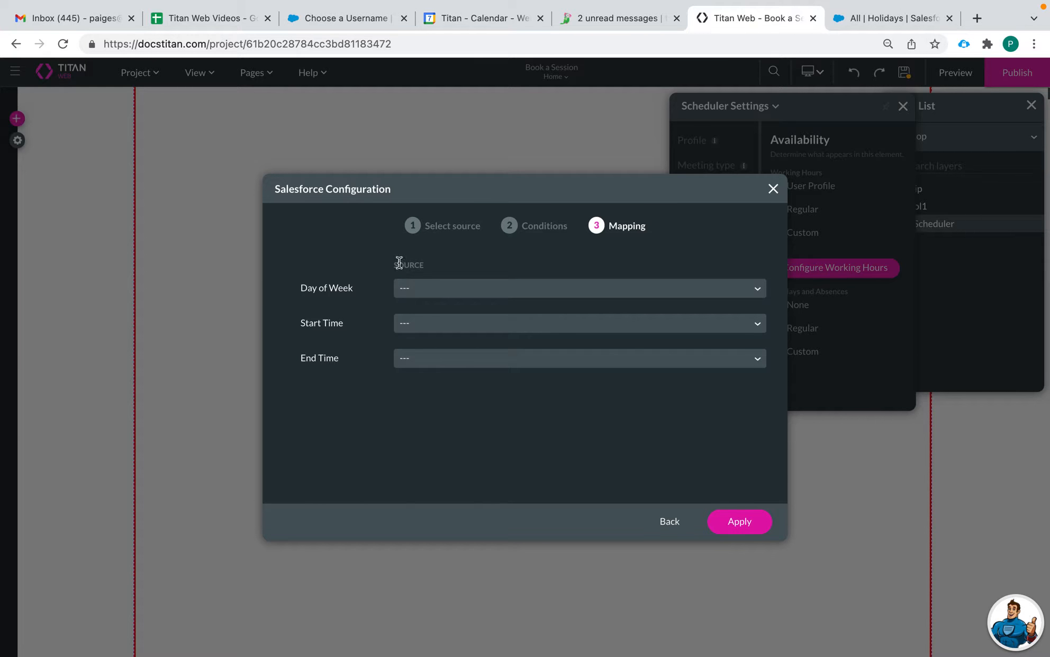
Step: Map Day of Week, Start Time and End Time to their Time Slot fields and apply
{"action": "left_click", "coordinate": [432, 289]}
{"action": "type", "text": "day"}
{"action": "left_click", "coordinate": [416, 313]}
{"action": "left_click", "coordinate": [420, 323]}
{"action": "type", "text": "sta"}
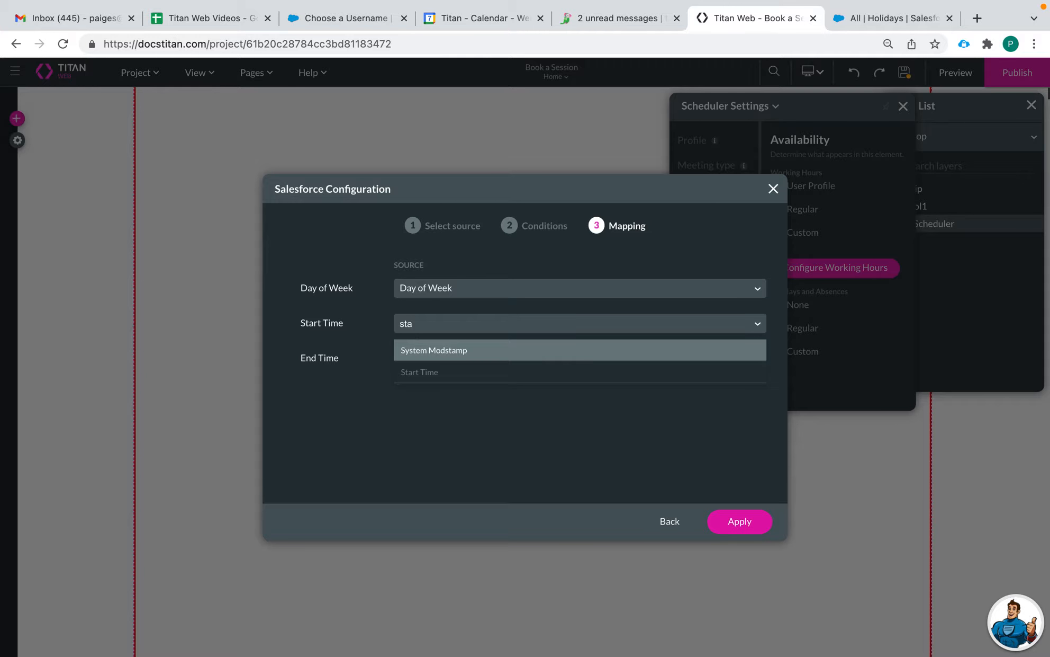
{"action": "left_click", "coordinate": [419, 374]}
{"action": "left_click", "coordinate": [431, 359]}
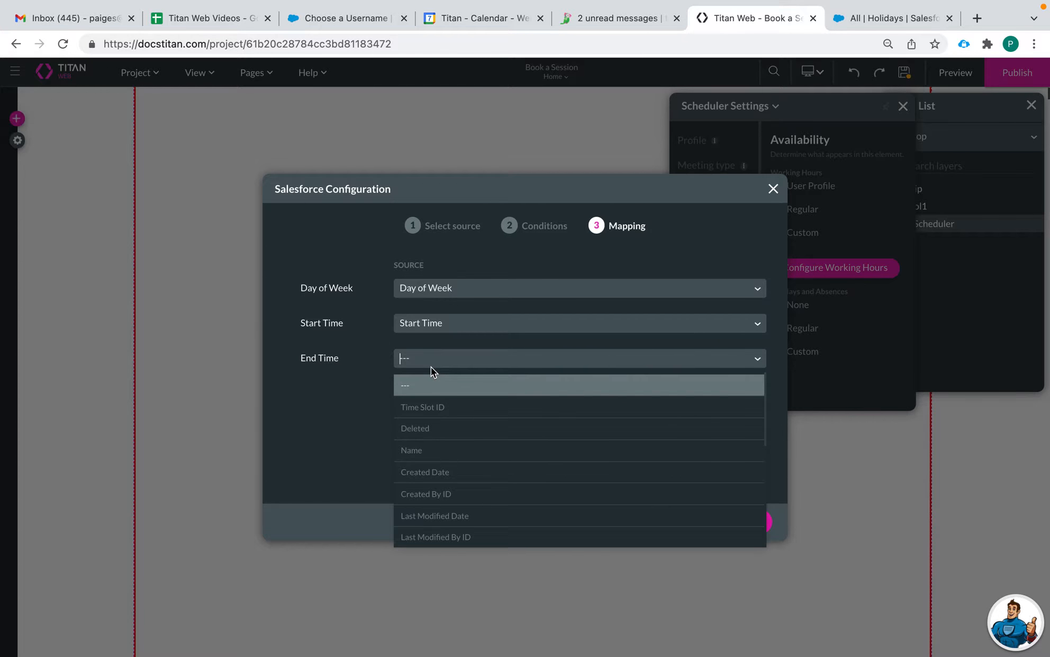
{"action": "type", "text": "end"}
{"action": "left_click", "coordinate": [413, 384]}
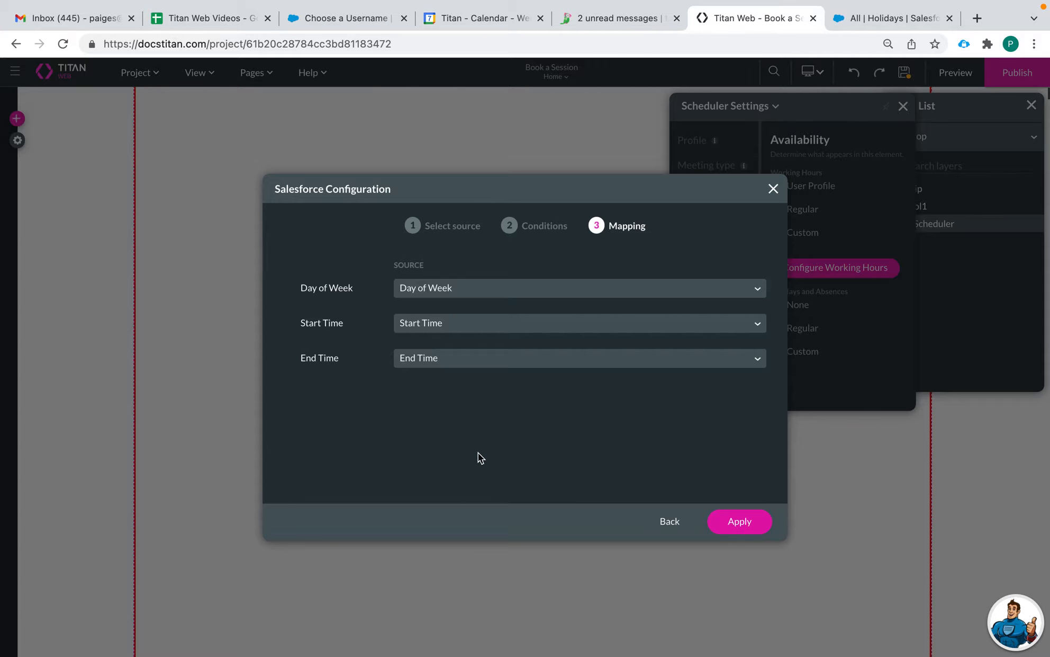
{"action": "left_click", "coordinate": [736, 518]}
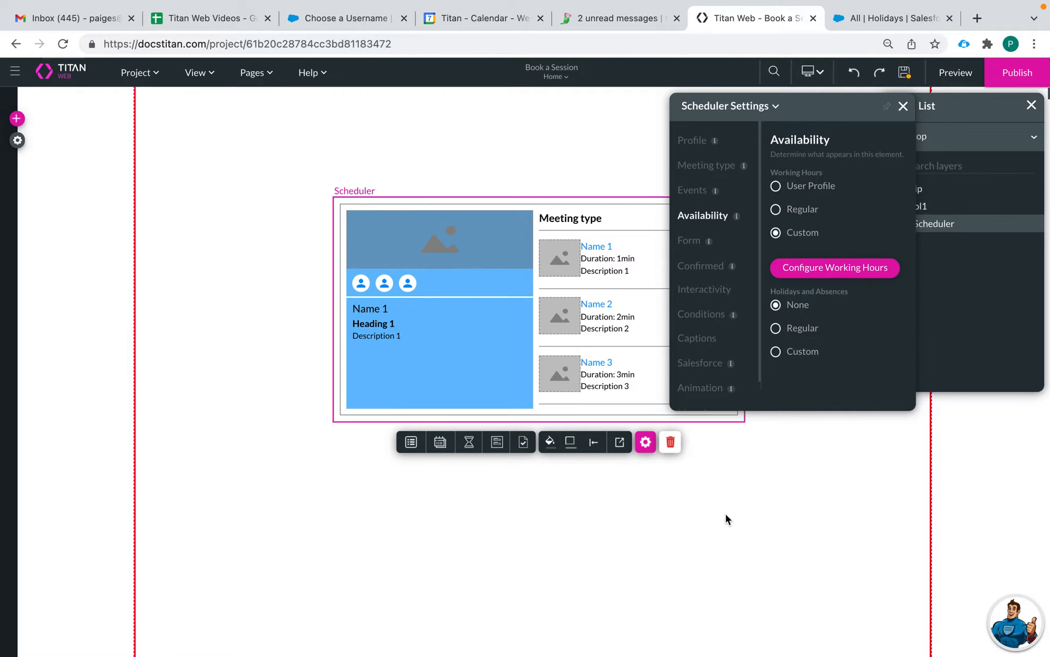
Step: Save the project, set Holidays and Absences to Custom, and launch Configure Absences
{"action": "left_click", "coordinate": [907, 72]}
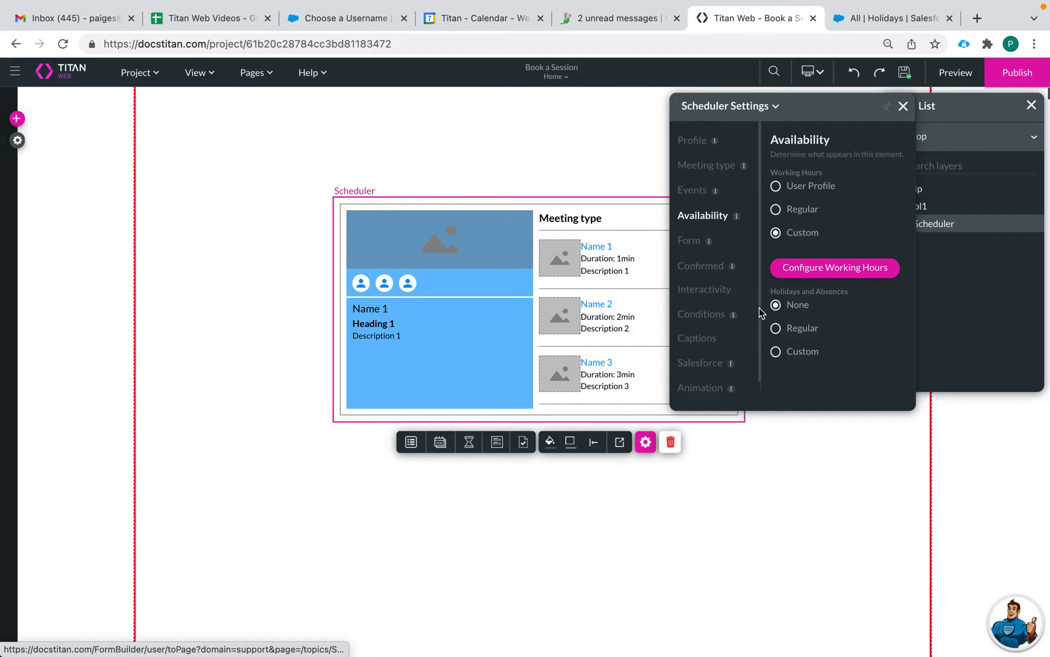
{"action": "left_click", "coordinate": [775, 329]}
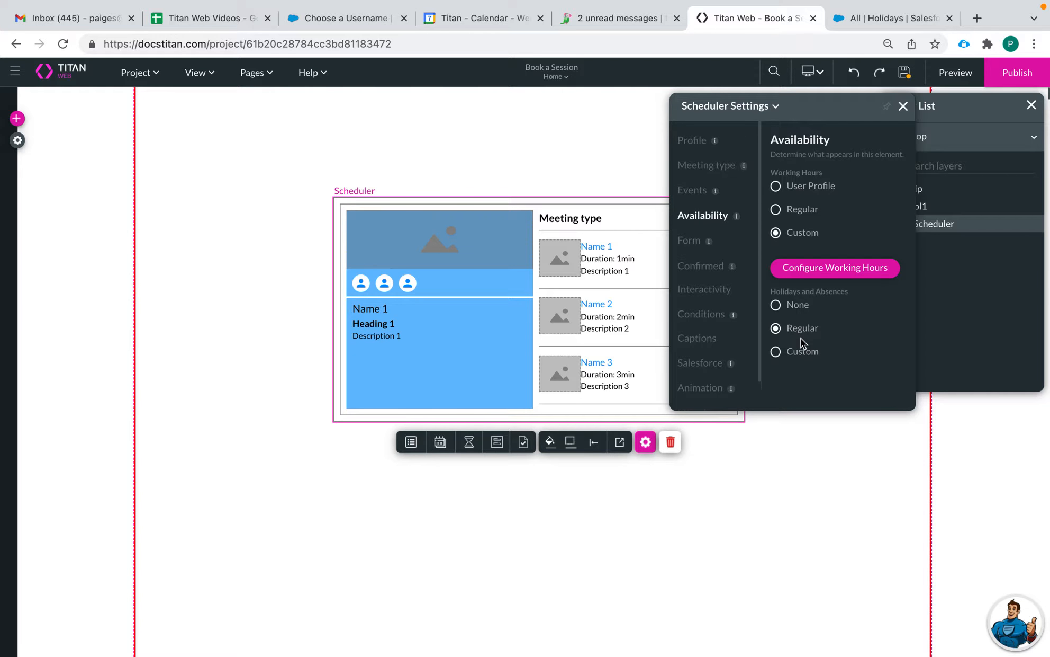
{"action": "left_click", "coordinate": [776, 350]}
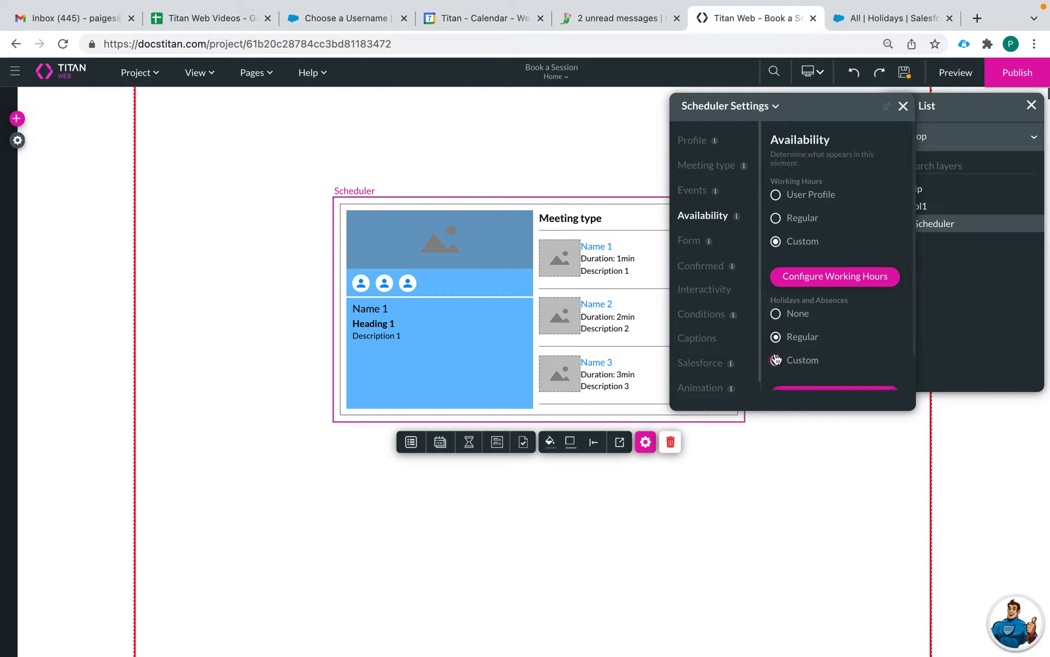
{"action": "scroll", "coordinate": [844, 335], "scroll_direction": "down", "scroll_amount": 1}
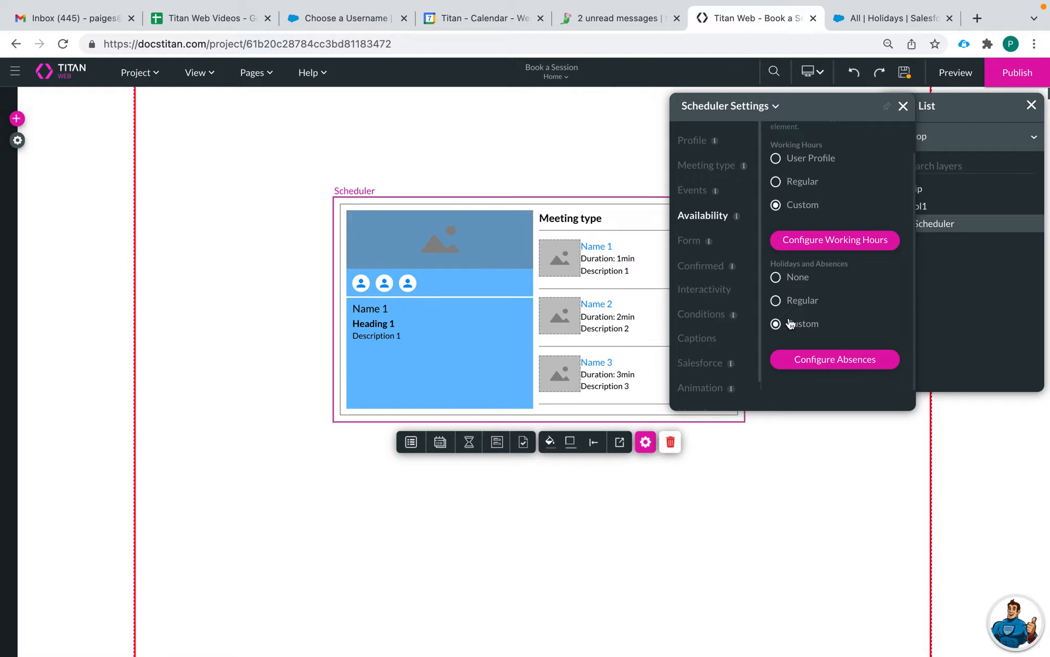
{"action": "left_click", "coordinate": [836, 360]}
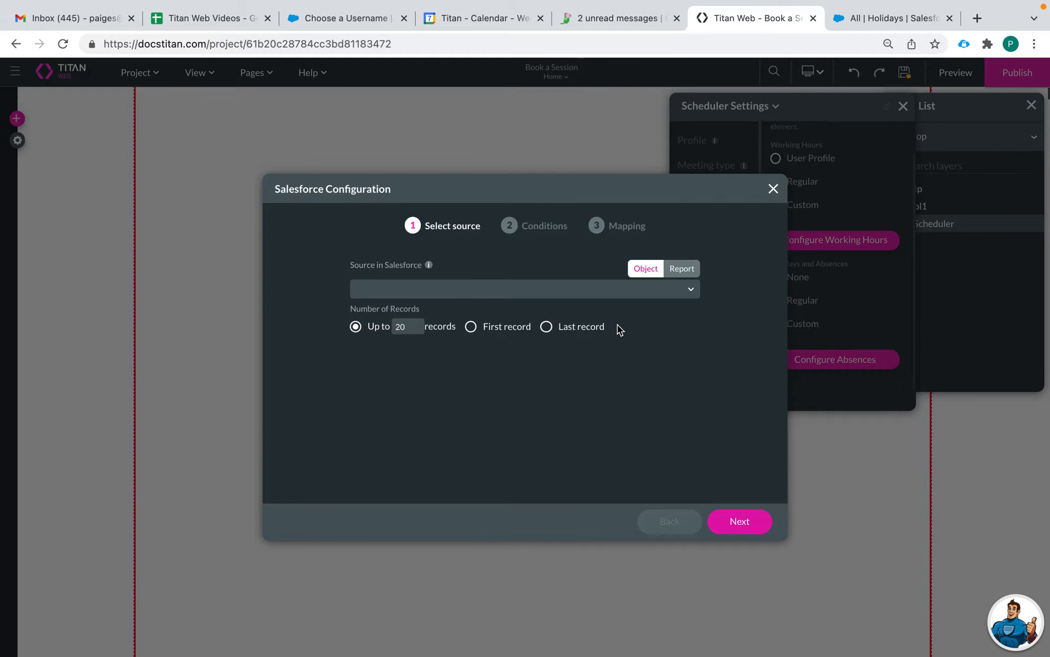
Step: Choose Holiday as the absences source object and proceed to Conditions
{"action": "left_click", "coordinate": [512, 290]}
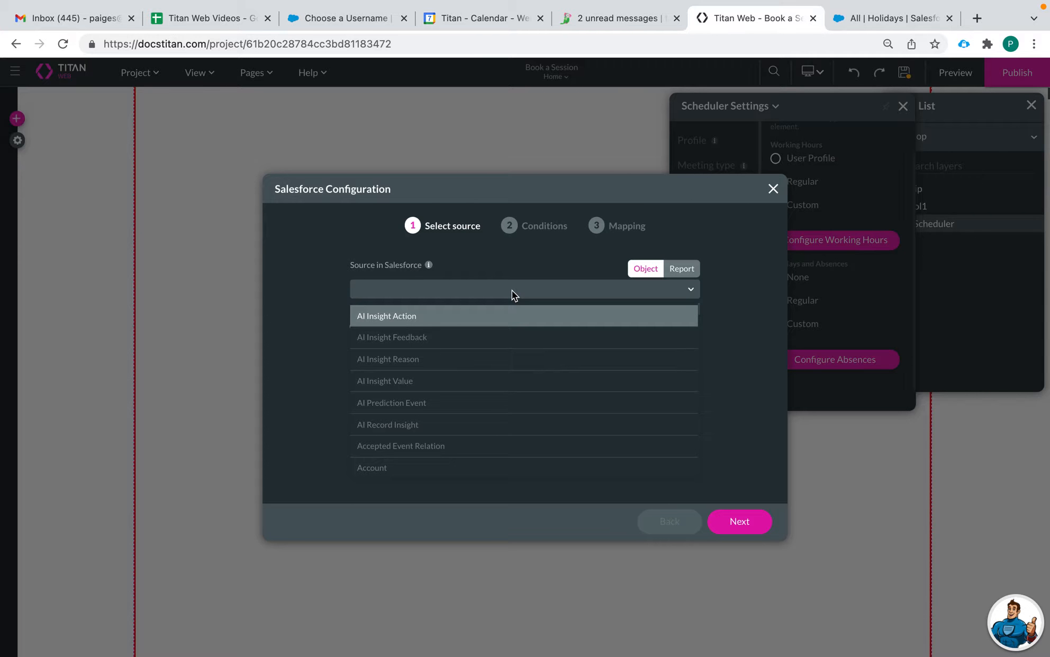
{"action": "type", "text": "holida"}
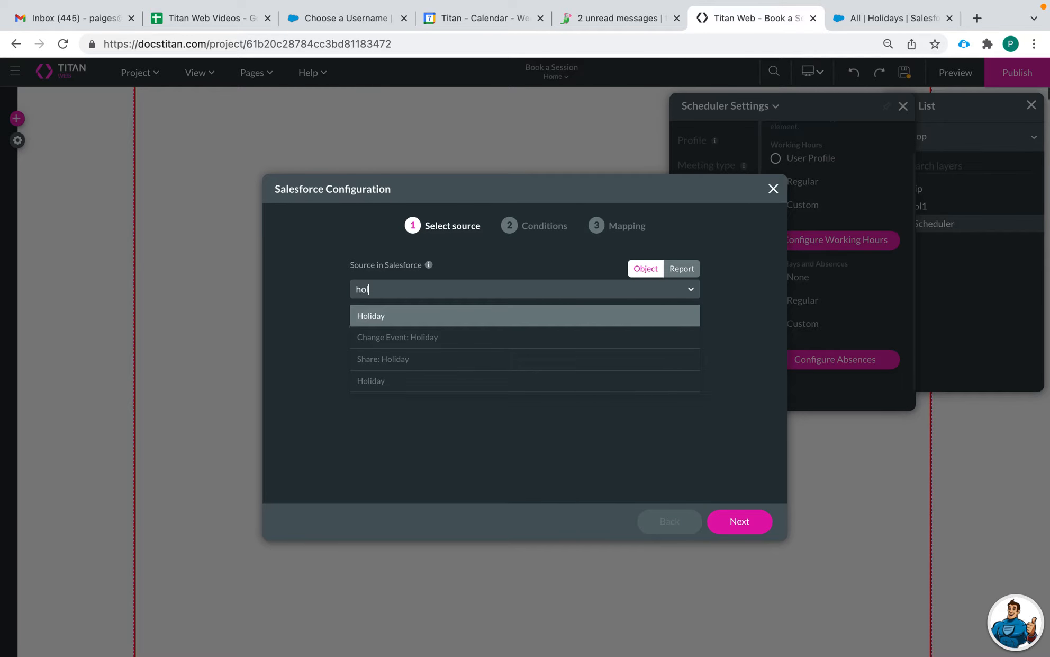
{"action": "left_click", "coordinate": [446, 380]}
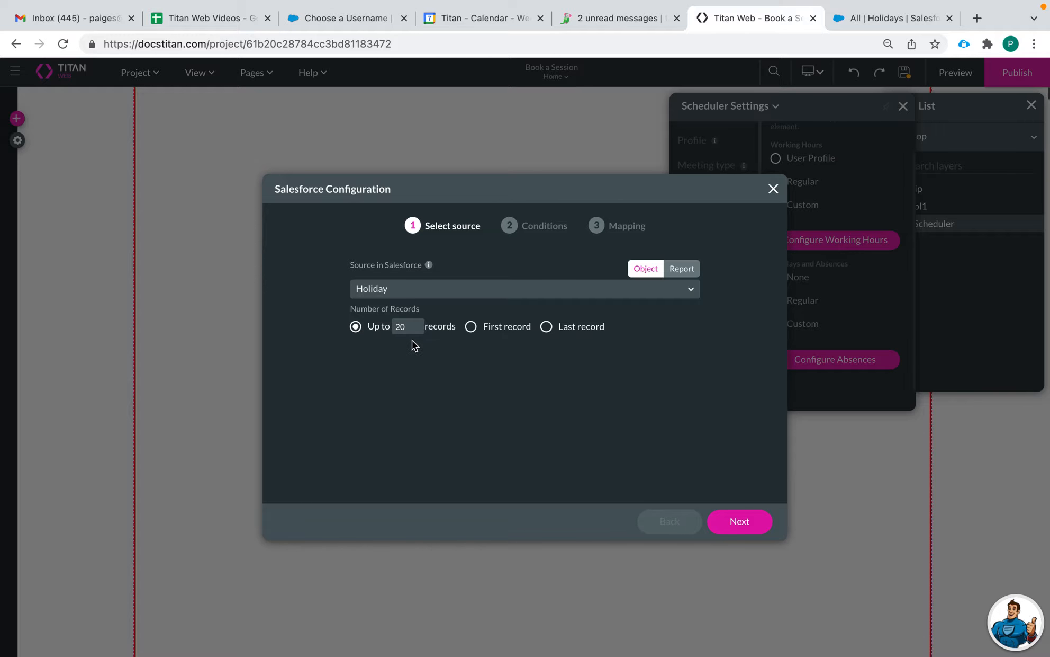
{"action": "left_click", "coordinate": [733, 521]}
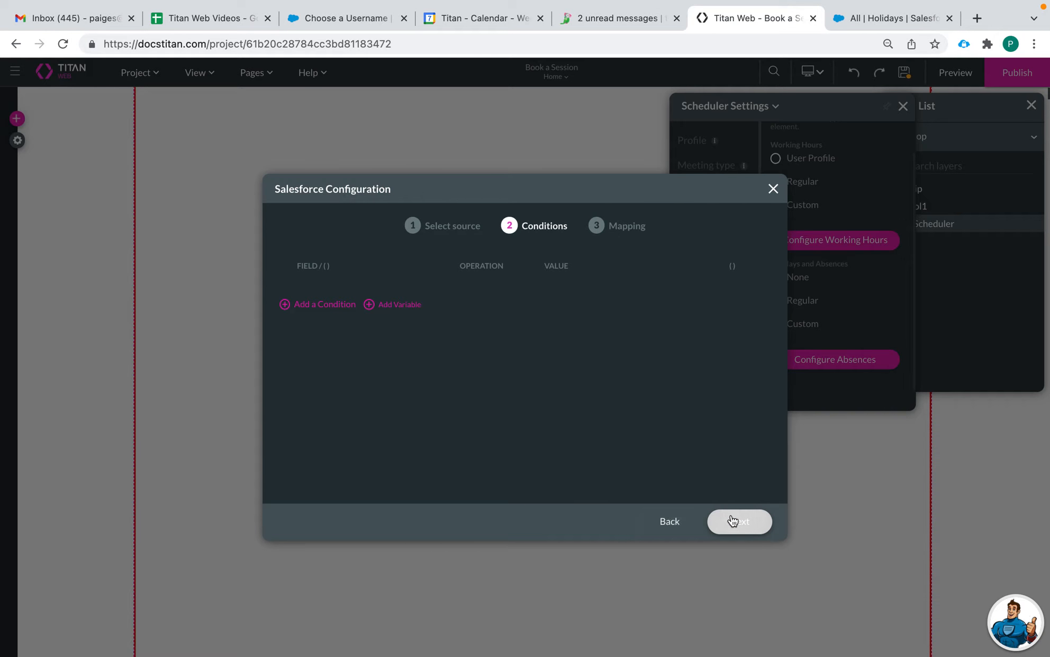
Step: Add a condition: Absence Date greater than the field today
{"action": "left_click", "coordinate": [315, 305]}
{"action": "left_click", "coordinate": [346, 297]}
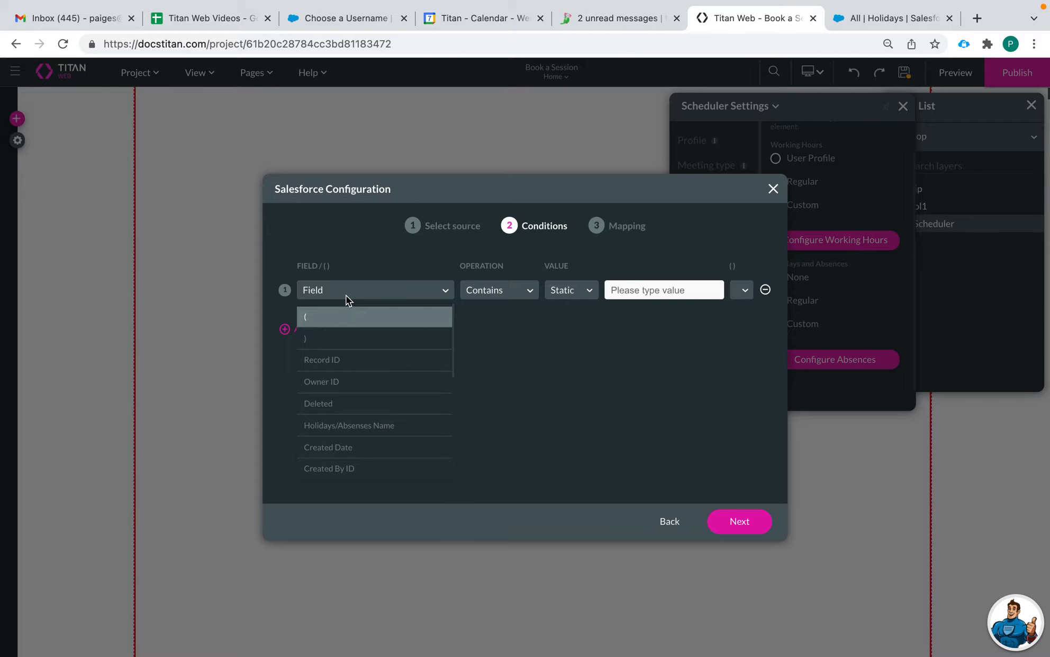
{"action": "type", "text": "star"}
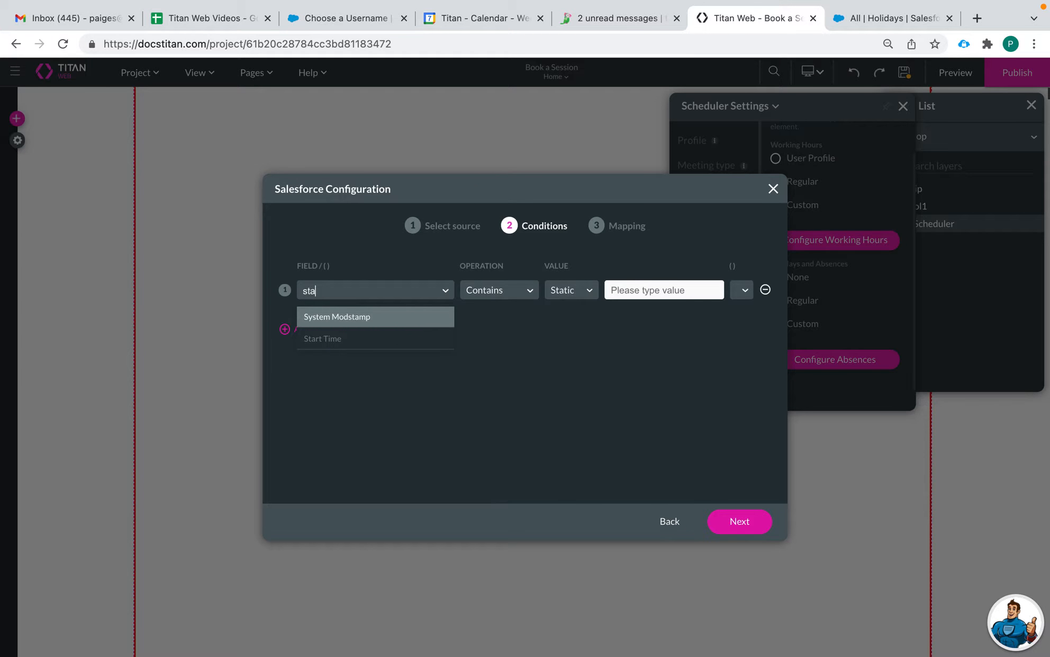
{"action": "key", "text": "BackSpace"}
{"action": "key", "text": "BackSpace"}
{"action": "key", "text": "BackSpace"}
{"action": "key", "text": "BackSpace"}
{"action": "type", "text": "date"}
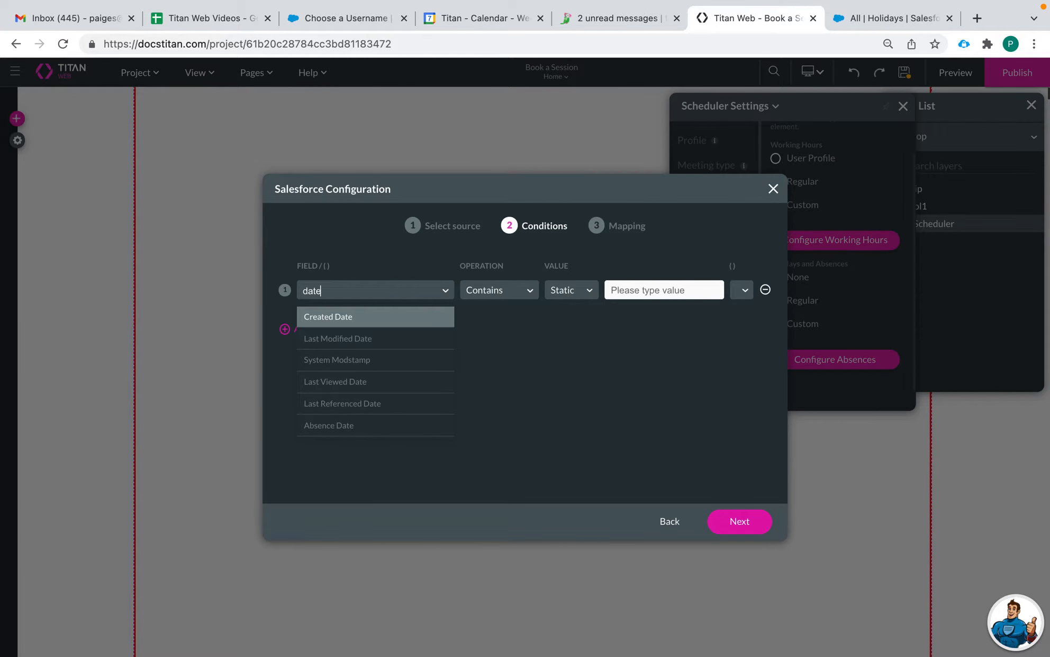
{"action": "left_click", "coordinate": [343, 428]}
{"action": "left_click", "coordinate": [486, 292]}
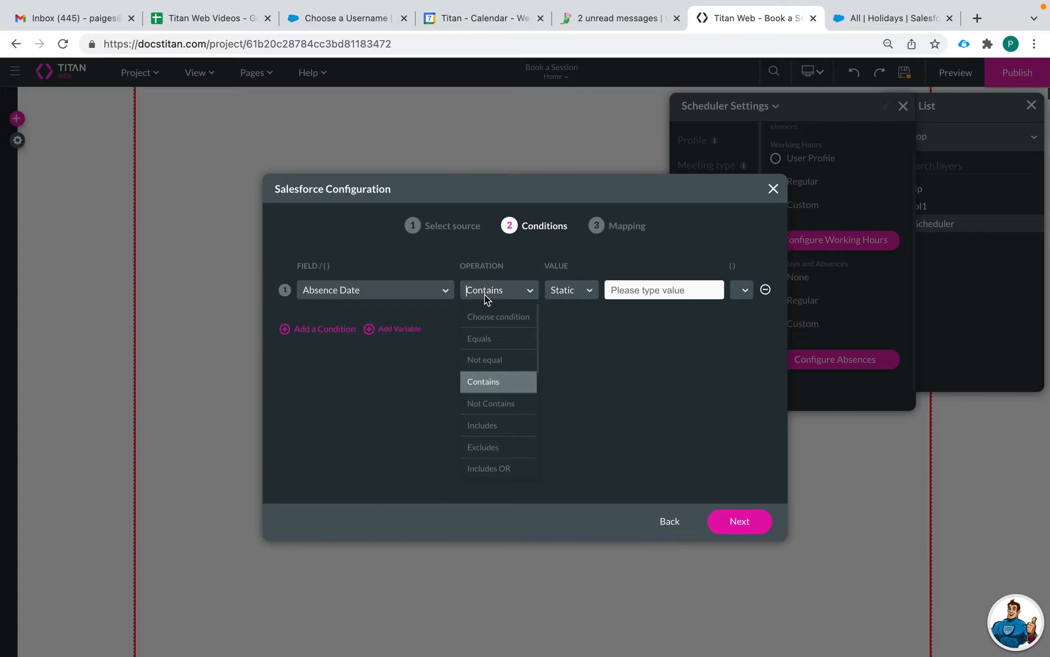
{"action": "scroll", "coordinate": [492, 397], "scroll_direction": "down", "scroll_amount": 3}
{"action": "left_click", "coordinate": [490, 400]}
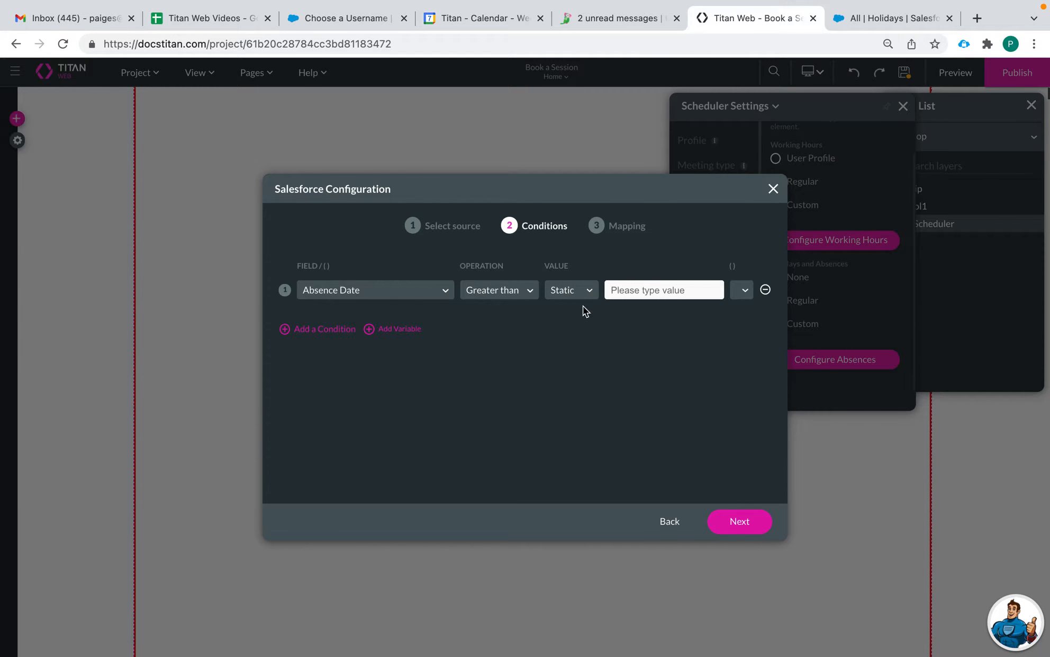
{"action": "left_click", "coordinate": [567, 292]}
{"action": "left_click", "coordinate": [568, 338]}
{"action": "left_click", "coordinate": [629, 297]}
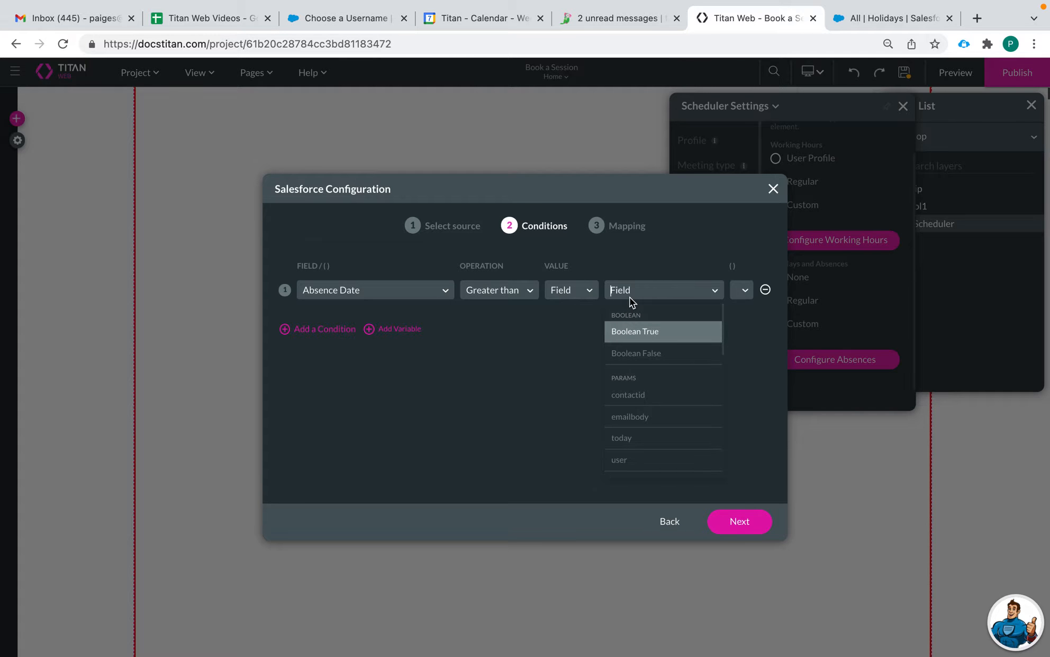
{"action": "type", "text": "toda"}
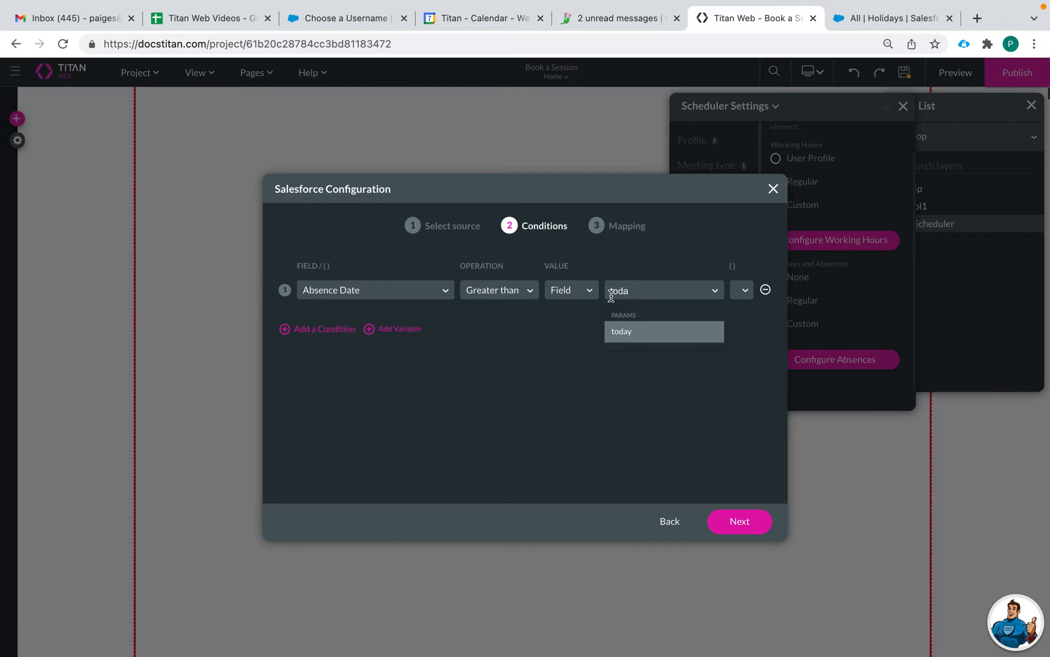
{"action": "left_click", "coordinate": [637, 332]}
Step: Add a second condition: User > User ID equals the field Scheduler / User
{"action": "left_click", "coordinate": [317, 329]}
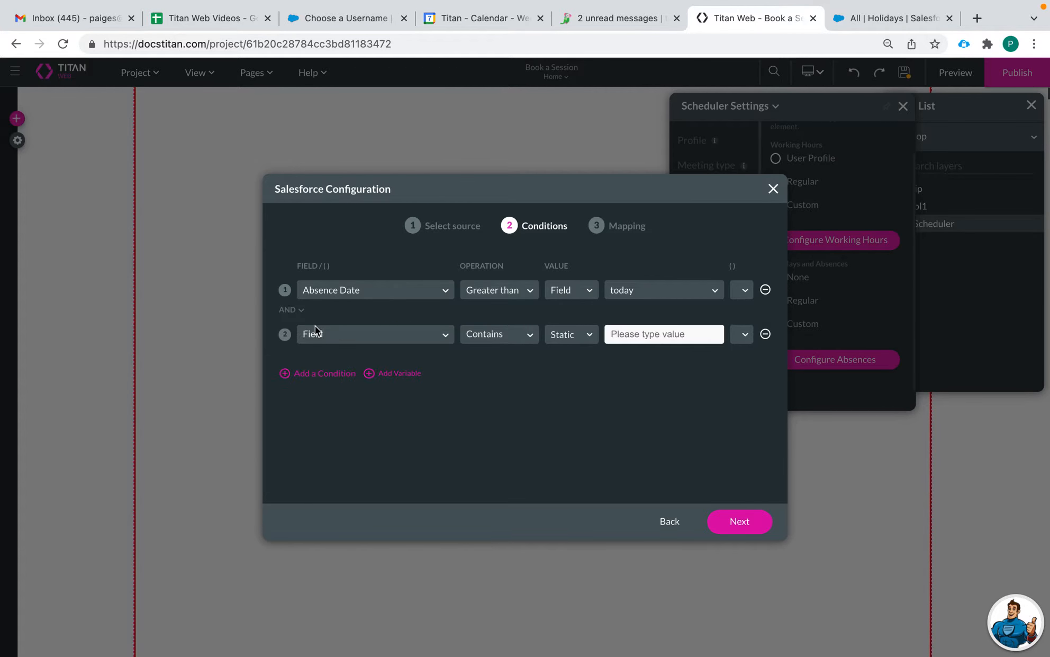
{"action": "left_click", "coordinate": [354, 339]}
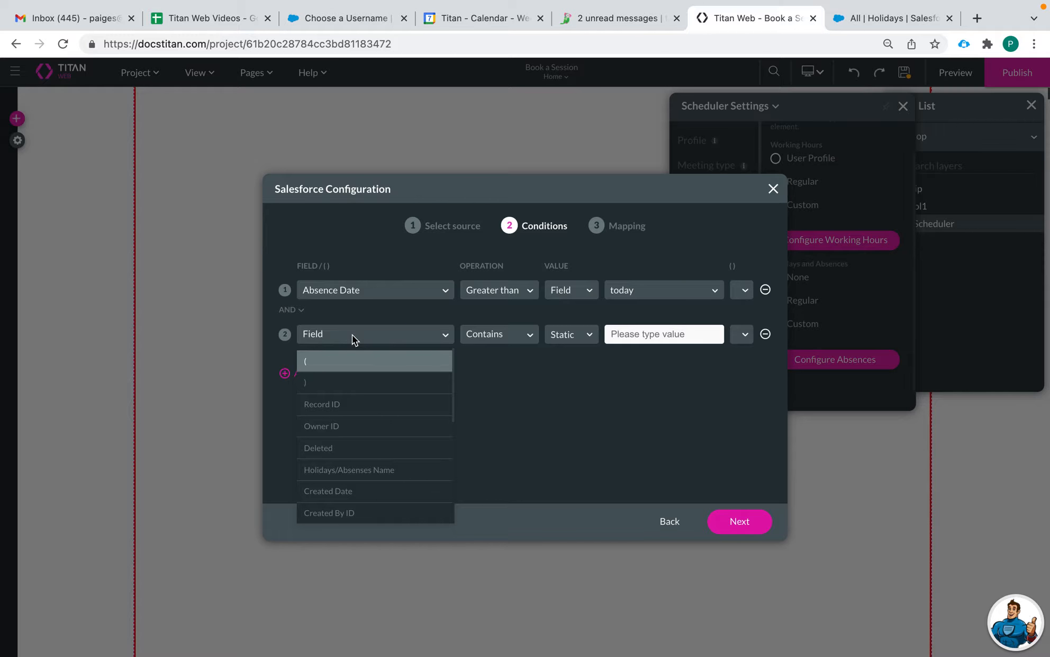
{"action": "type", "text": "user"}
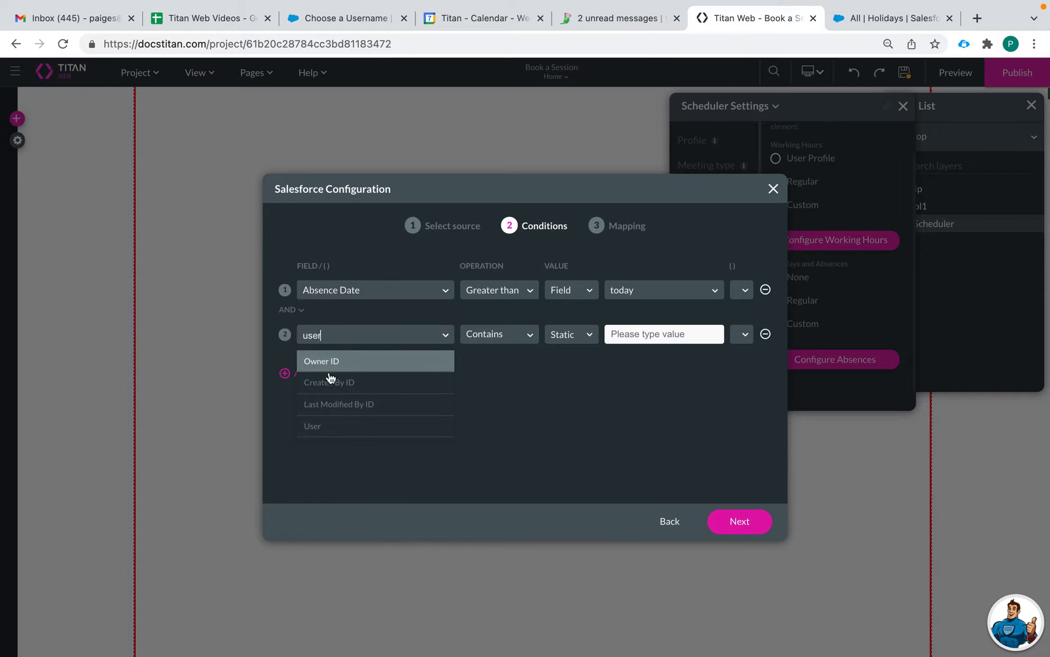
{"action": "left_click", "coordinate": [339, 427]}
{"action": "left_click", "coordinate": [330, 363]}
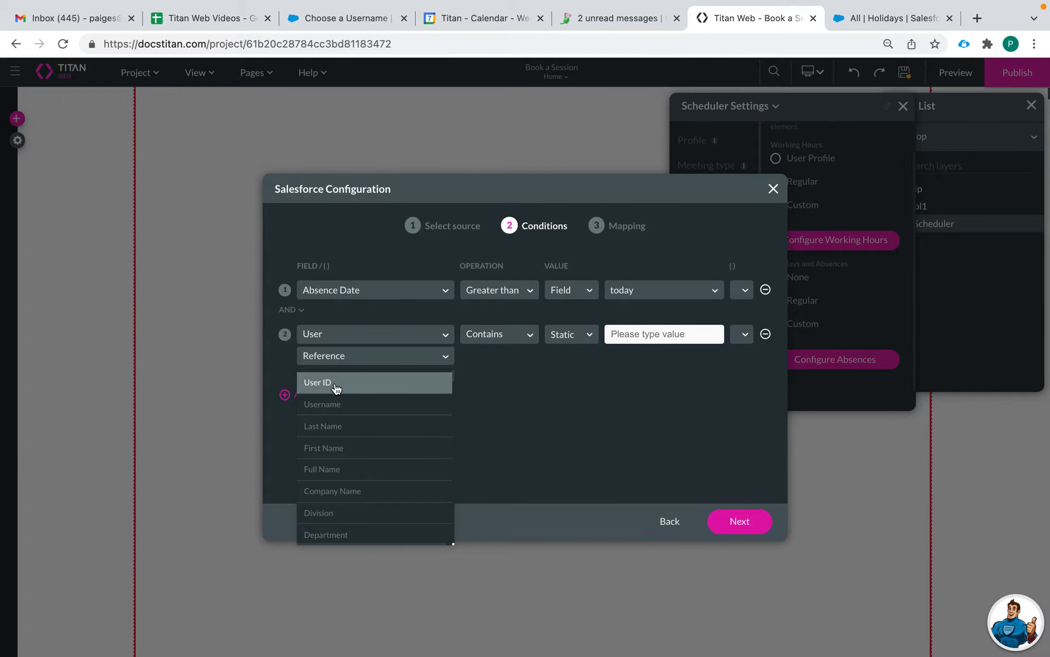
{"action": "left_click", "coordinate": [337, 383]}
{"action": "left_click", "coordinate": [495, 334]}
{"action": "type", "text": "e"}
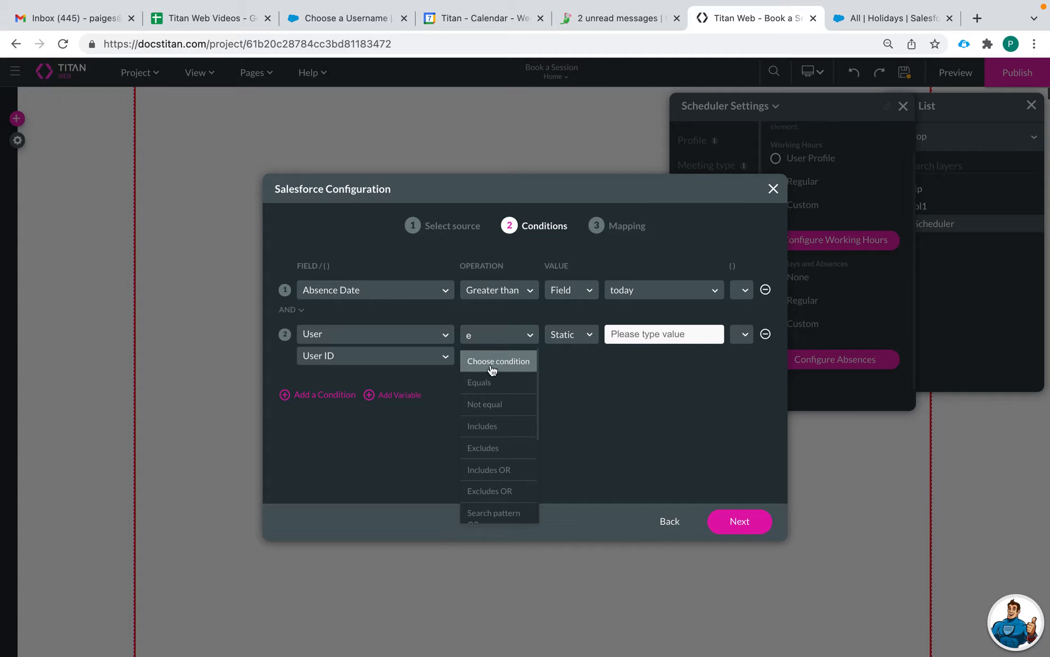
{"action": "left_click", "coordinate": [498, 382]}
{"action": "left_click", "coordinate": [559, 334]}
{"action": "left_click", "coordinate": [568, 382]}
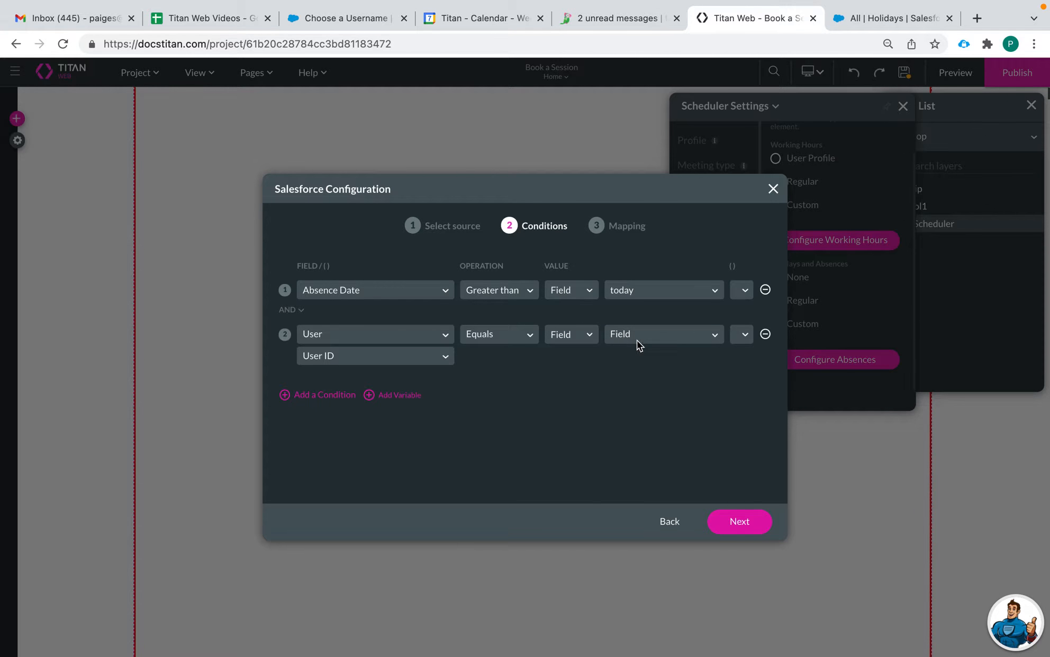
{"action": "left_click", "coordinate": [636, 340]}
{"action": "type", "text": "sched"}
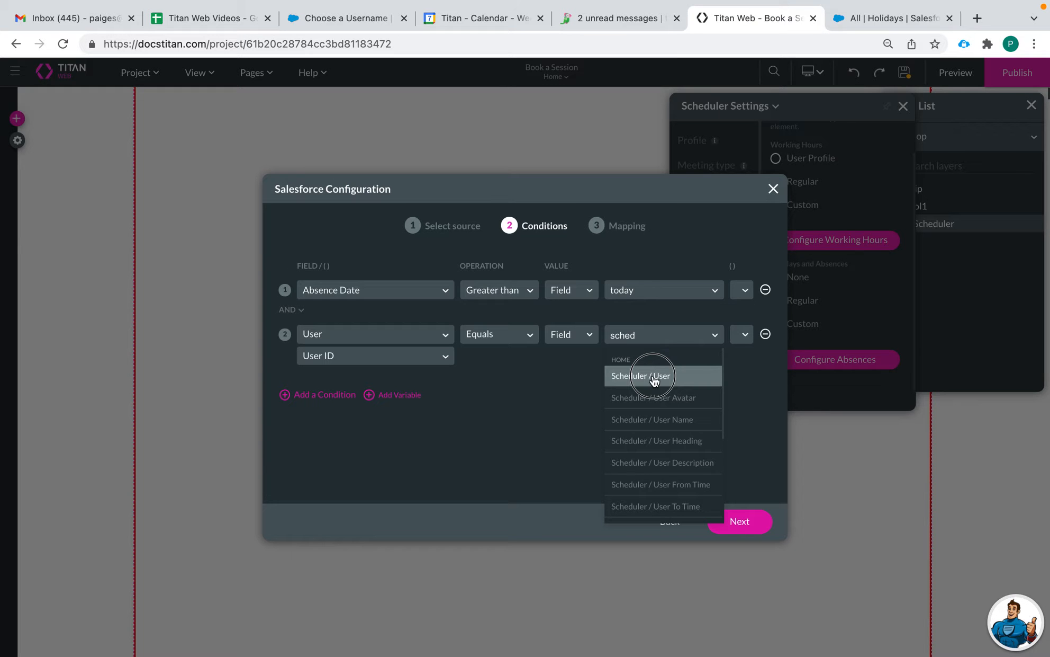
{"action": "left_click", "coordinate": [654, 381]}
Step: Add an OR condition: Company Holiday equals static value true
{"action": "left_click", "coordinate": [287, 375]}
{"action": "left_click", "coordinate": [296, 412]}
{"action": "left_click", "coordinate": [338, 408]}
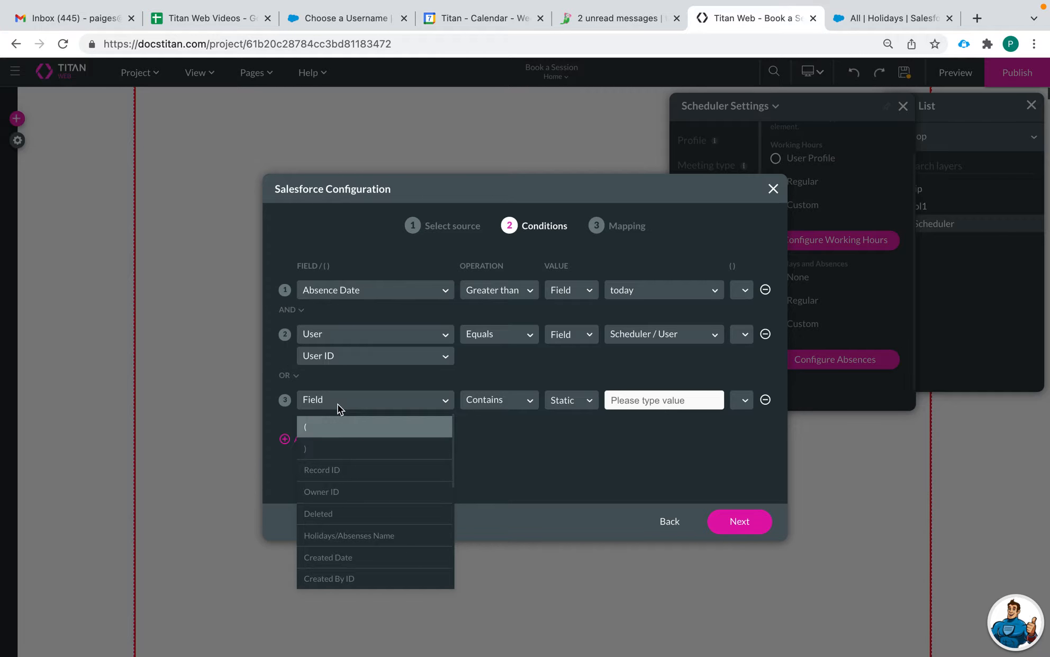
{"action": "type", "text": "co"}
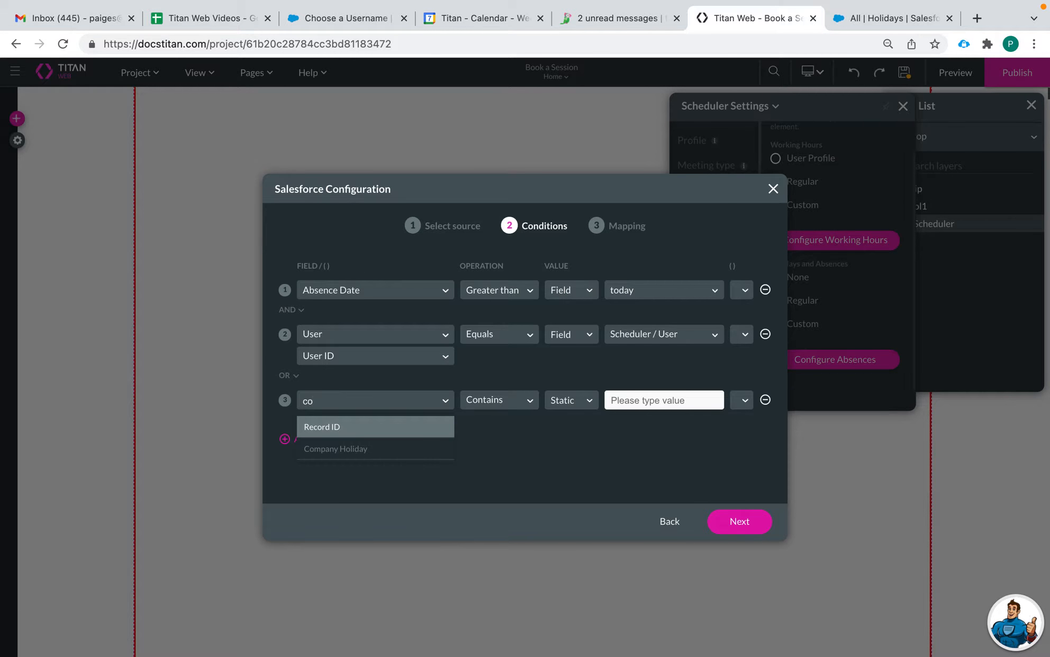
{"action": "left_click", "coordinate": [359, 445]}
{"action": "left_click", "coordinate": [504, 400]}
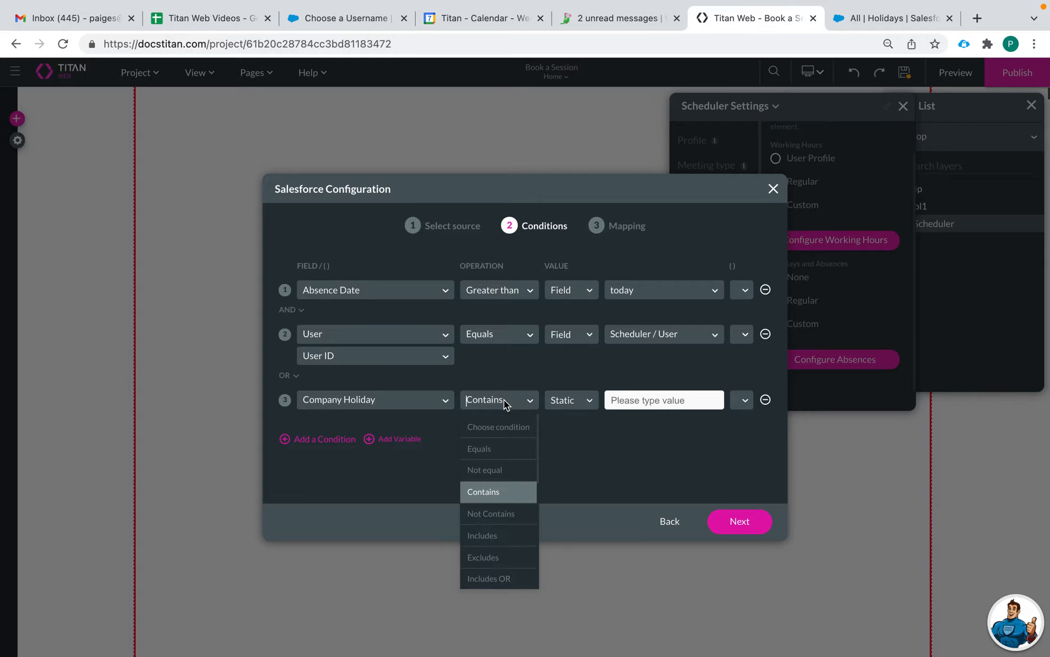
{"action": "left_click", "coordinate": [504, 457]}
{"action": "left_click", "coordinate": [628, 400]}
{"action": "type", "text": "true"}
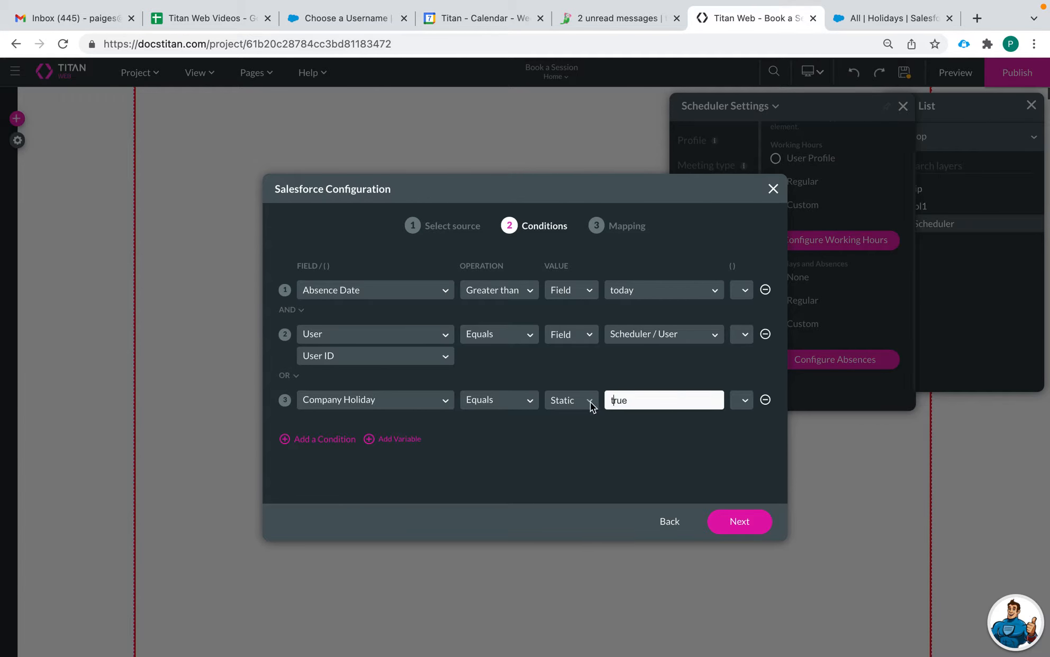
Step: Put an opening bracket on the User condition and prepare the third condition's bracket
{"action": "left_click", "coordinate": [743, 334]}
{"action": "left_click", "coordinate": [745, 370]}
{"action": "left_click", "coordinate": [742, 334]}
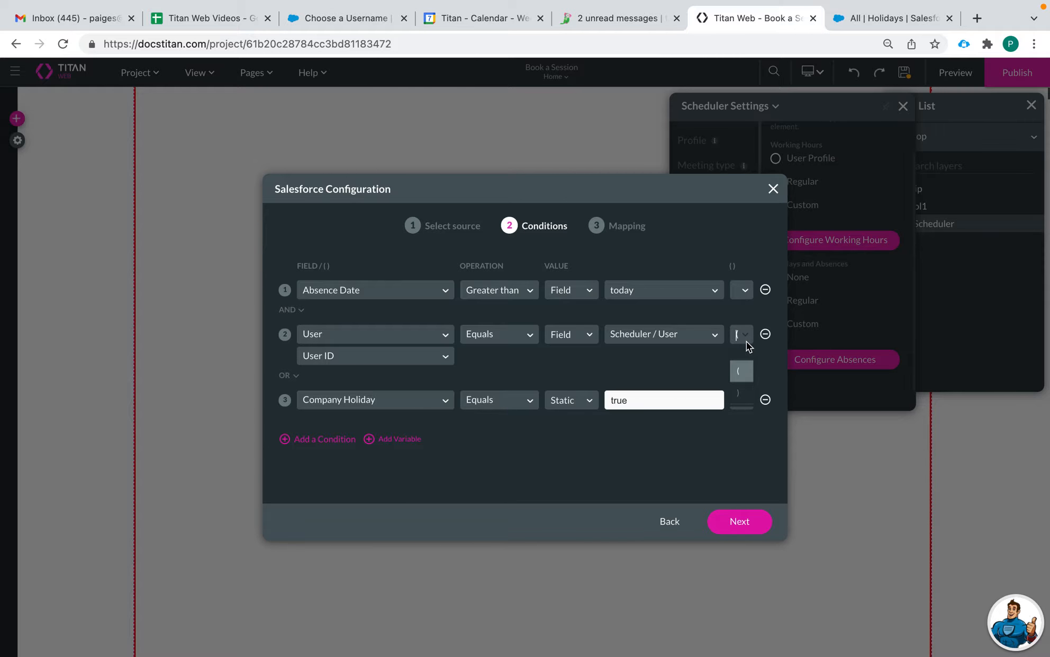
{"action": "left_click", "coordinate": [746, 341]}
{"action": "left_click", "coordinate": [743, 328]}
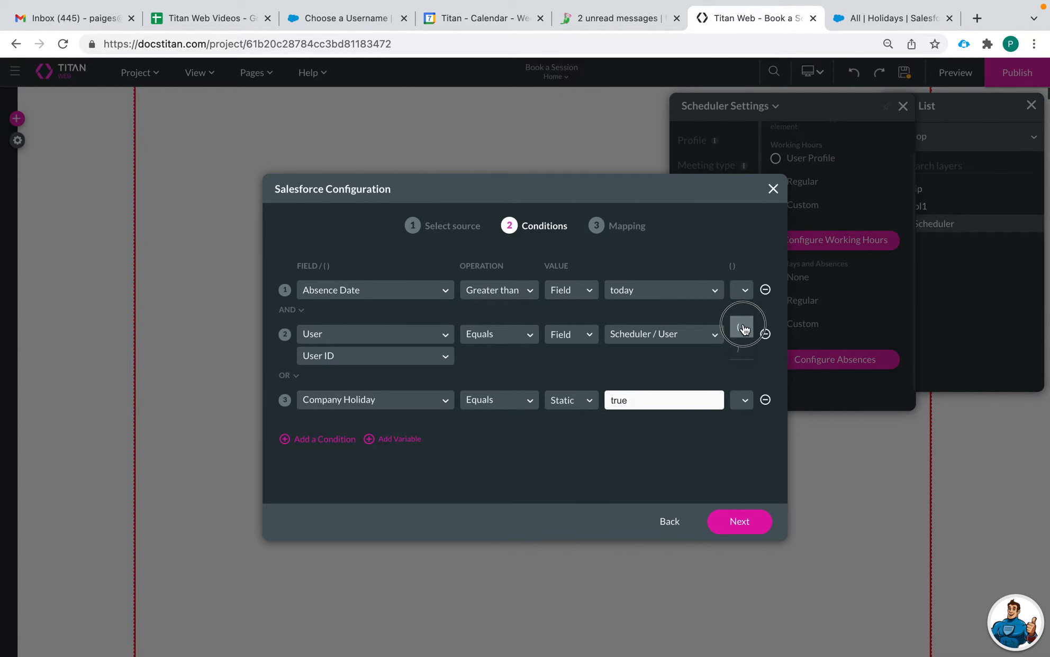
{"action": "left_click", "coordinate": [741, 399]}
Step: Close the bracket after Company Holiday and clear the first condition's bracket
{"action": "left_click", "coordinate": [743, 459]}
{"action": "left_click", "coordinate": [748, 296]}
{"action": "left_click", "coordinate": [736, 310]}
Step: Delete the User condition row and add a new blank condition
{"action": "left_click", "coordinate": [340, 337]}
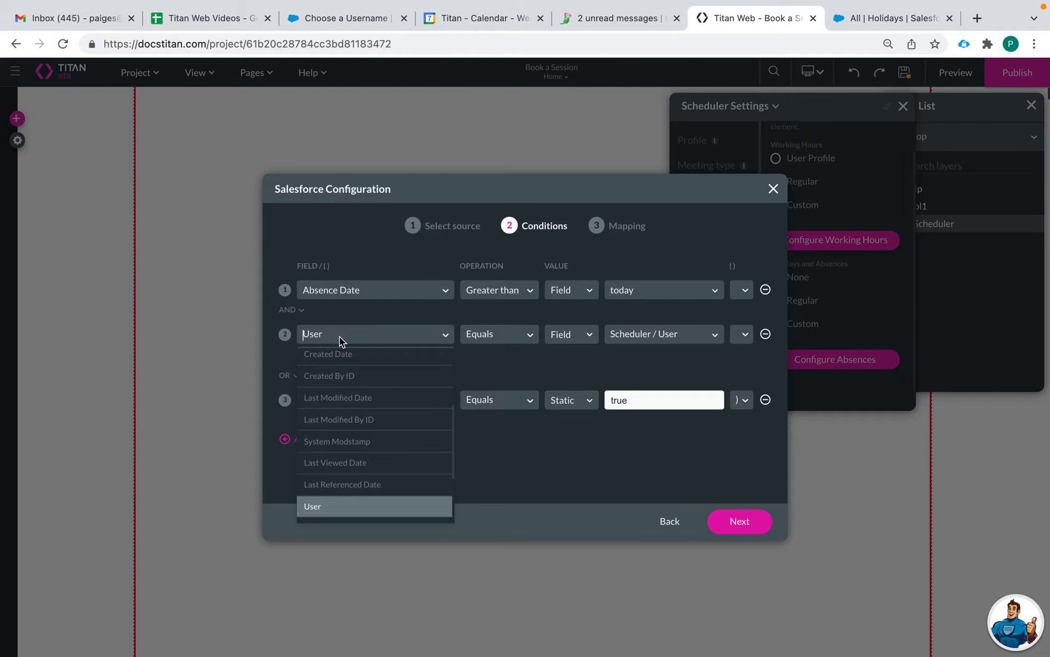
{"action": "scroll", "coordinate": [339, 434], "scroll_direction": "up", "scroll_amount": 5}
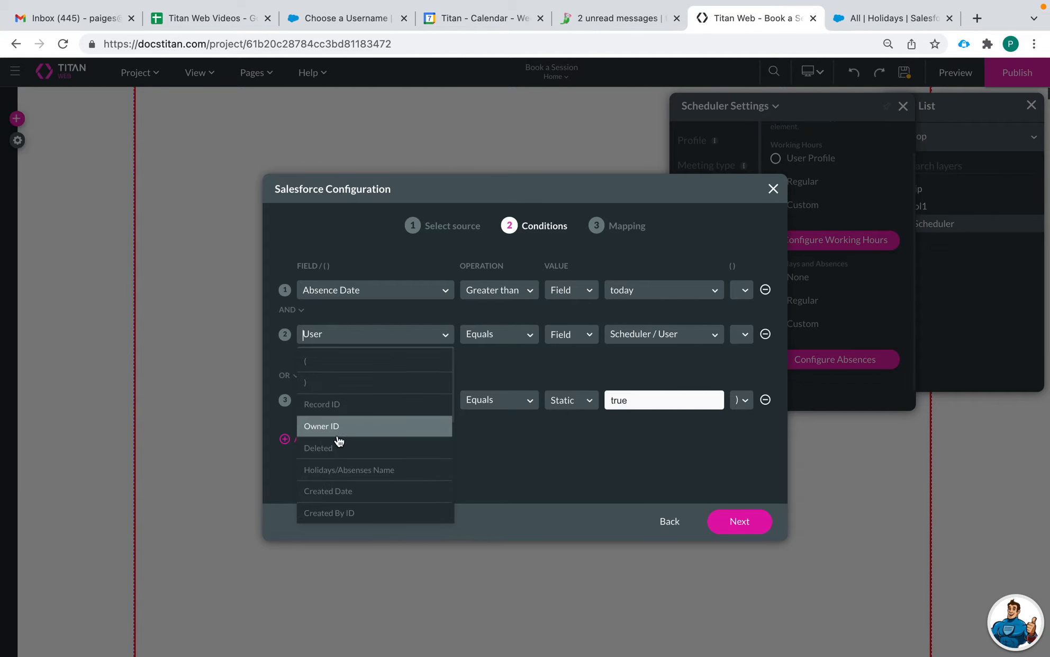
{"action": "left_click", "coordinate": [315, 359]}
{"action": "left_click", "coordinate": [509, 336]}
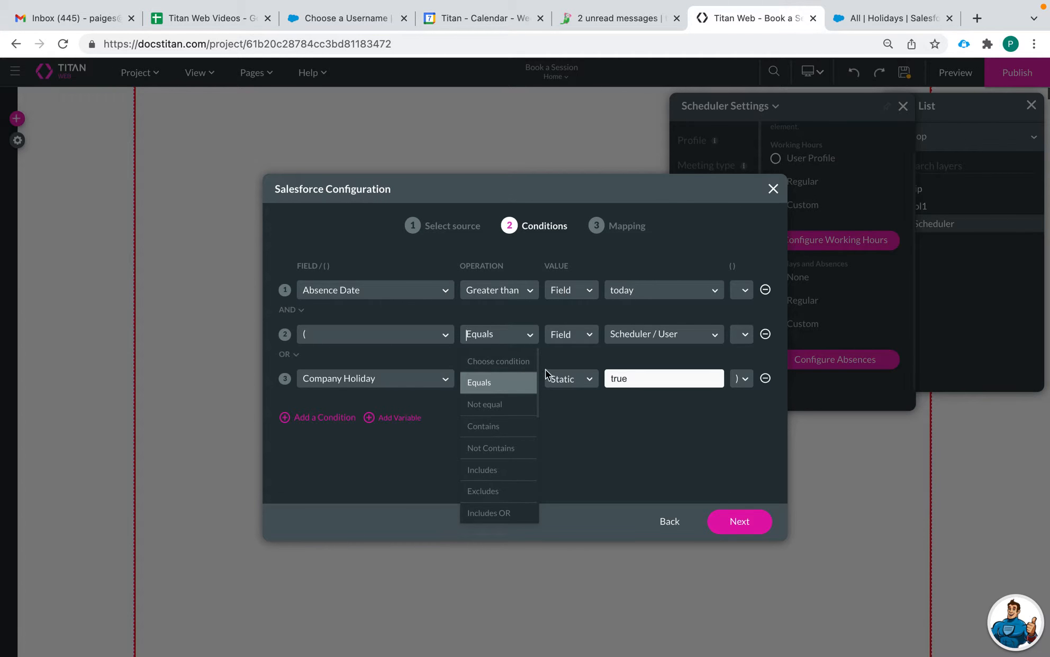
{"action": "left_click", "coordinate": [765, 334]}
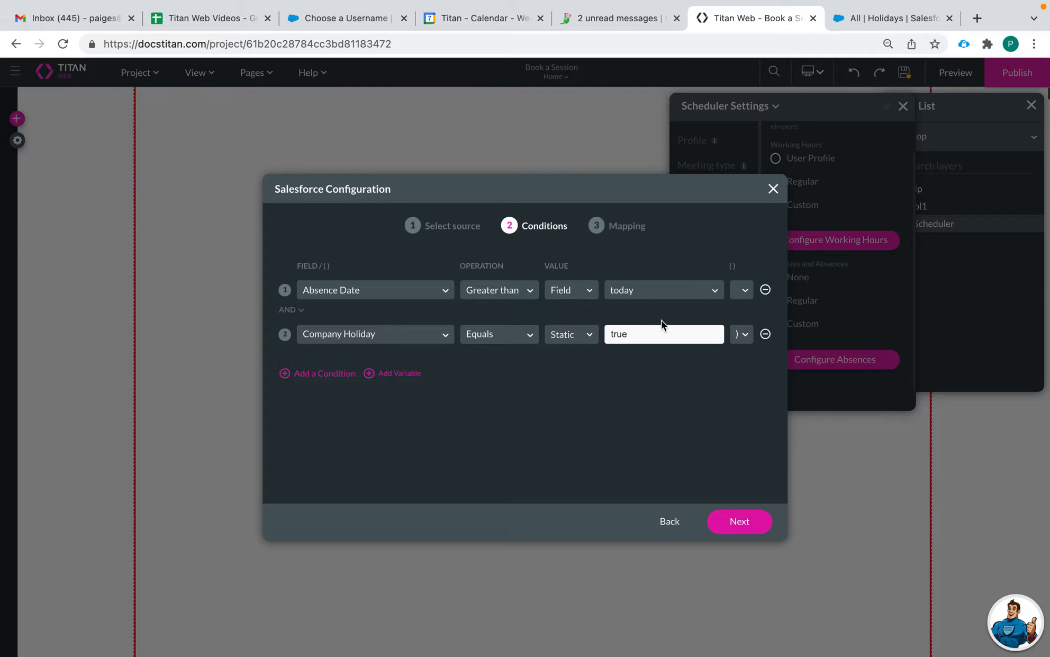
{"action": "left_click", "coordinate": [300, 373]}
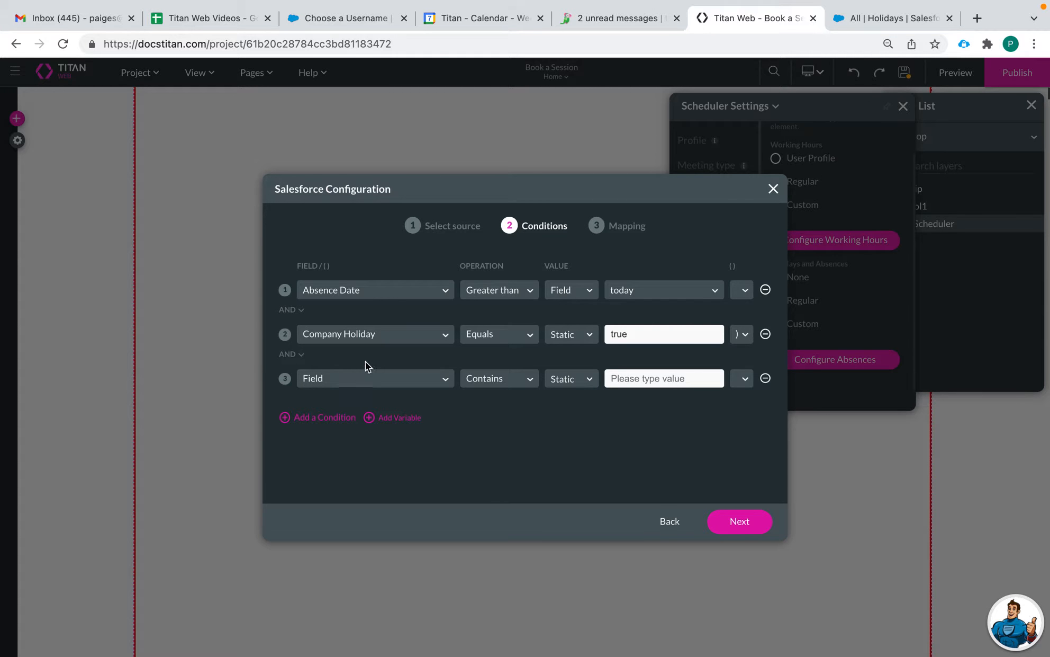
Step: Remove the Company Holiday row and make row 2 an opening parenthesis
{"action": "left_click", "coordinate": [335, 424]}
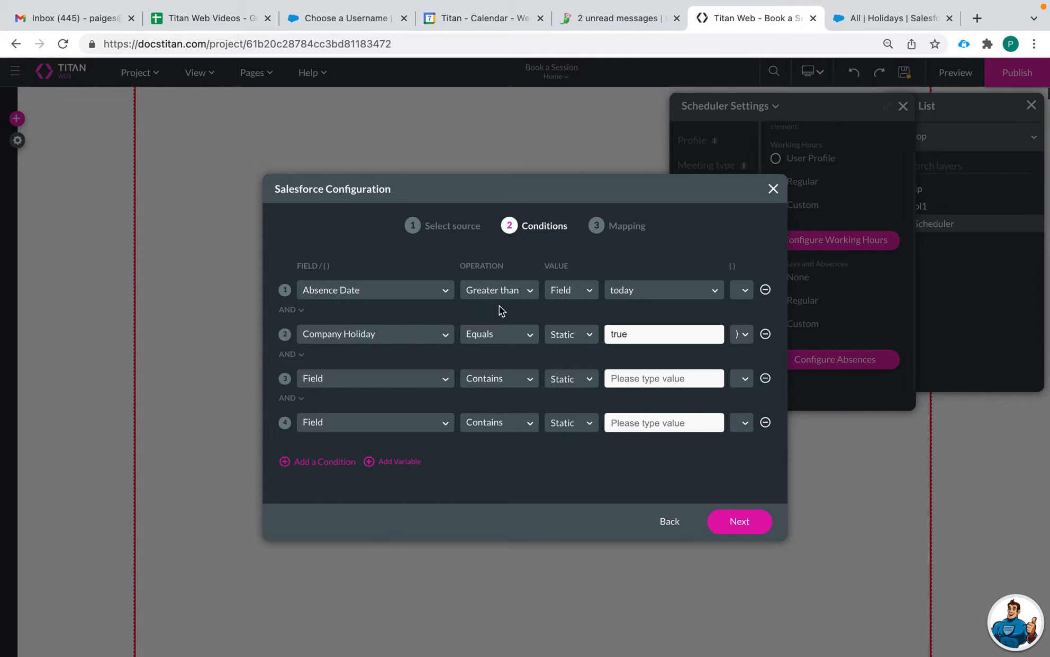
{"action": "left_click", "coordinate": [765, 334]}
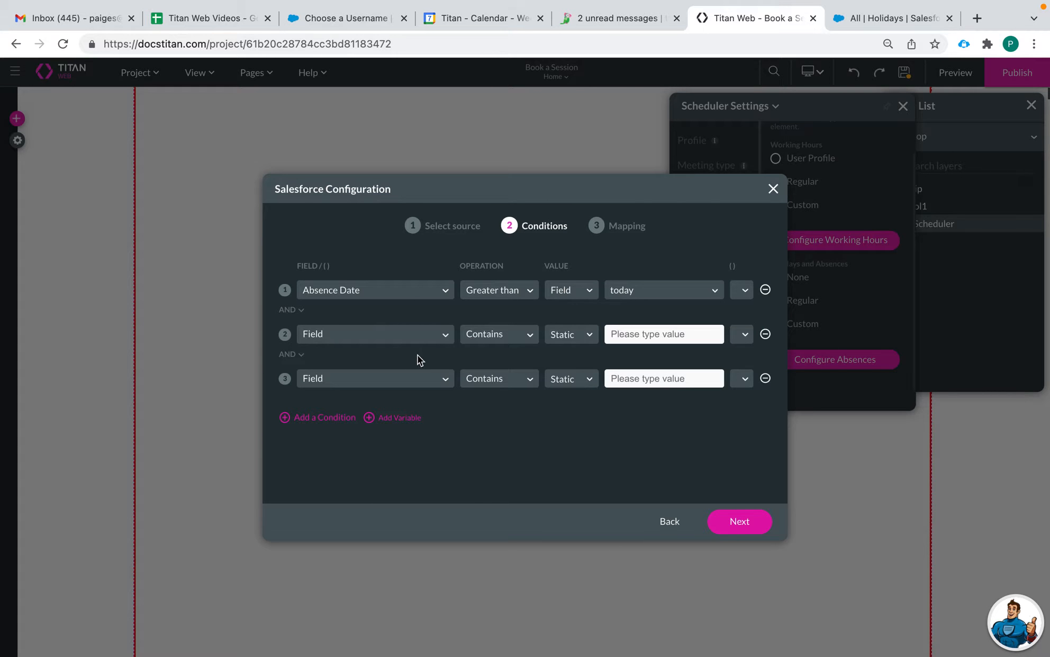
{"action": "left_click", "coordinate": [327, 419]}
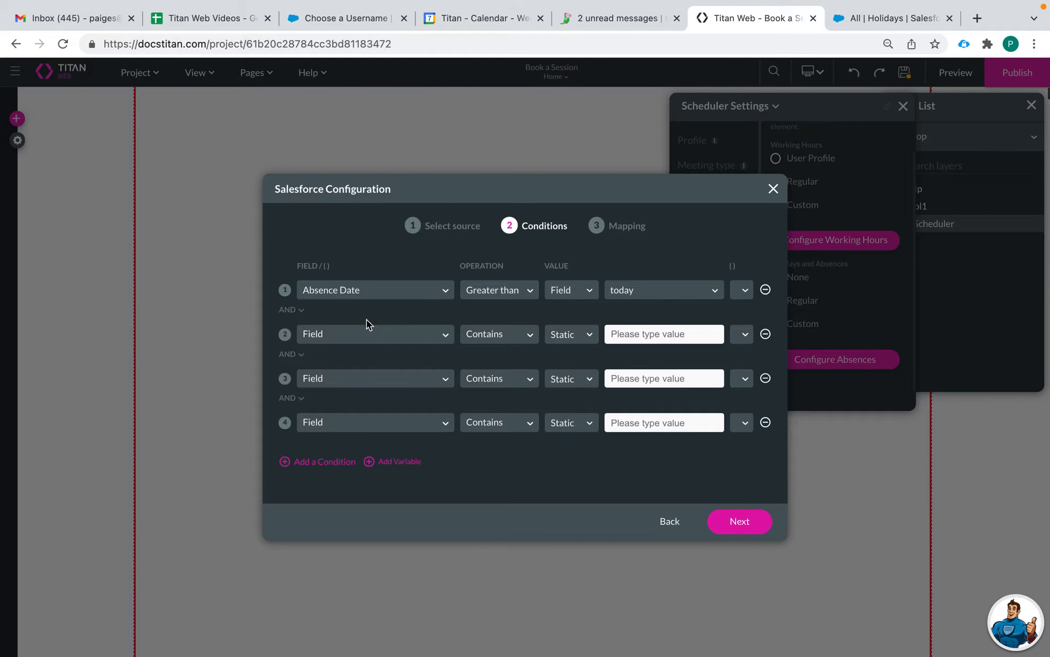
{"action": "left_click", "coordinate": [408, 333]}
{"action": "left_click", "coordinate": [362, 362]}
Step: Set row 3 to User > User ID equals the field Scheduler / User
{"action": "left_click", "coordinate": [370, 379]}
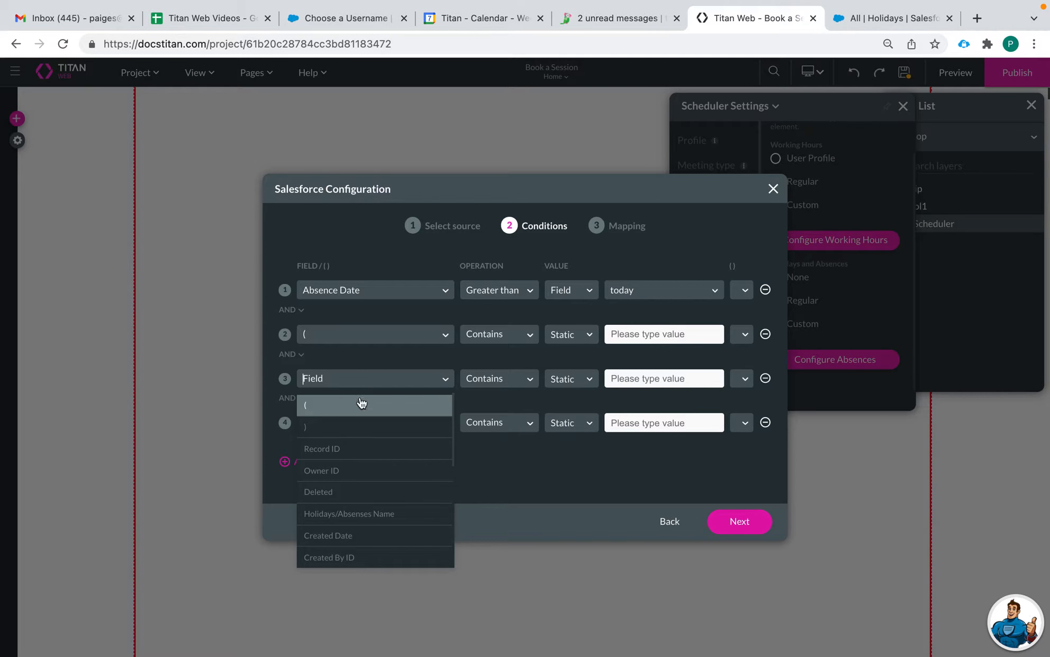
{"action": "type", "text": "sch"}
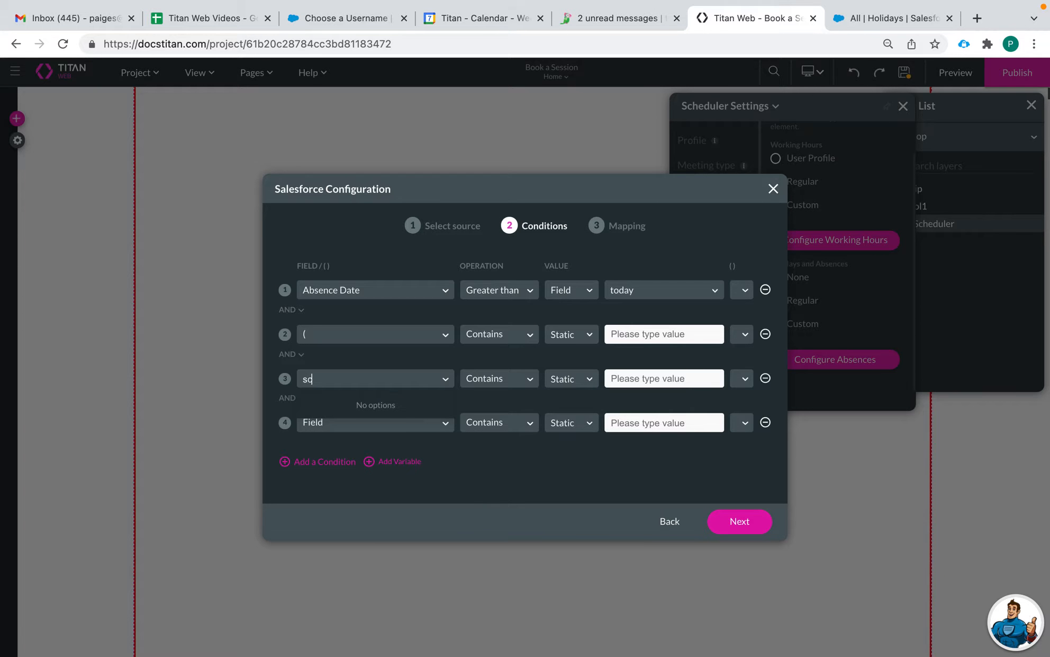
{"action": "key", "text": "BackSpace"}
{"action": "key", "text": "BackSpace"}
{"action": "key", "text": "BackSpace"}
{"action": "type", "text": "user"}
{"action": "left_click", "coordinate": [339, 473]}
{"action": "left_click", "coordinate": [358, 400]}
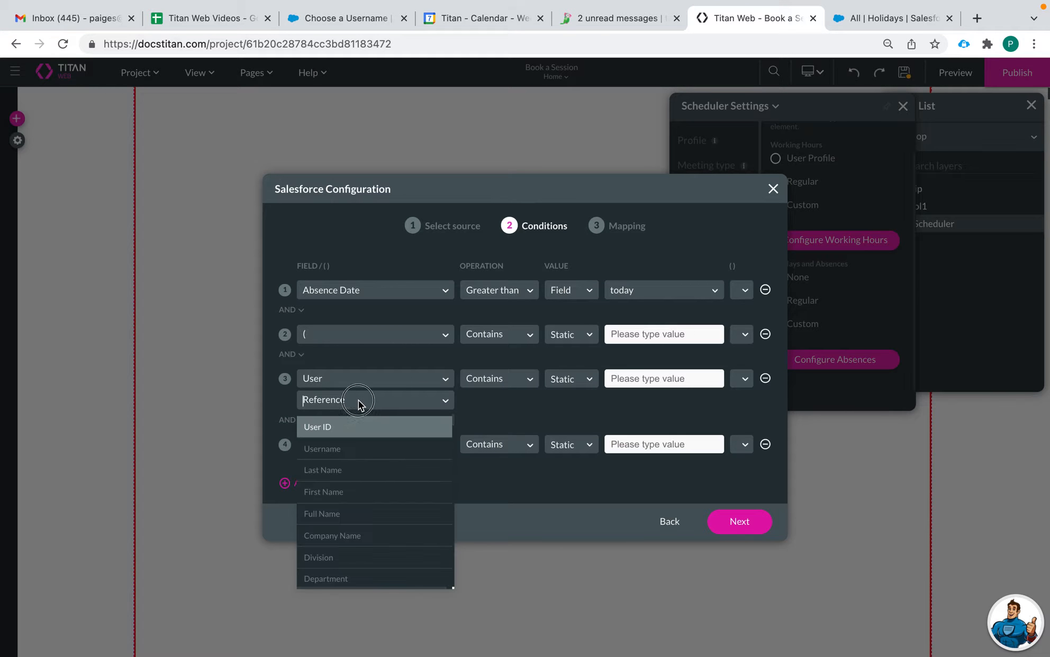
{"action": "left_click", "coordinate": [352, 428]}
{"action": "left_click", "coordinate": [484, 378]}
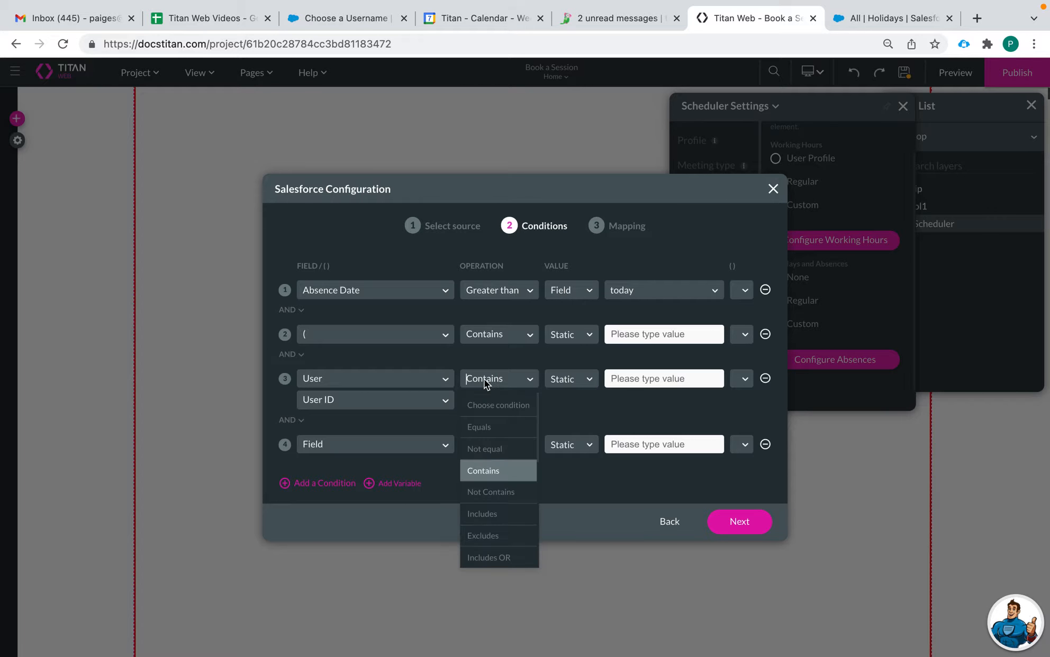
{"action": "left_click", "coordinate": [479, 426]}
{"action": "left_click", "coordinate": [588, 379]}
{"action": "left_click", "coordinate": [580, 431]}
{"action": "left_click", "coordinate": [623, 381]}
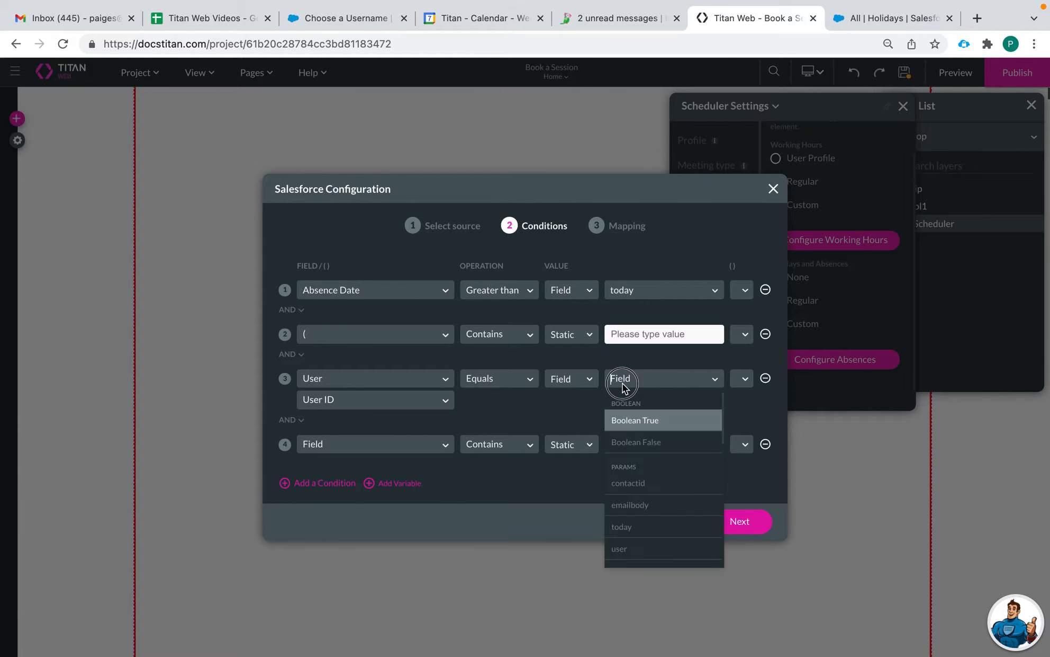
{"action": "type", "text": "sche"}
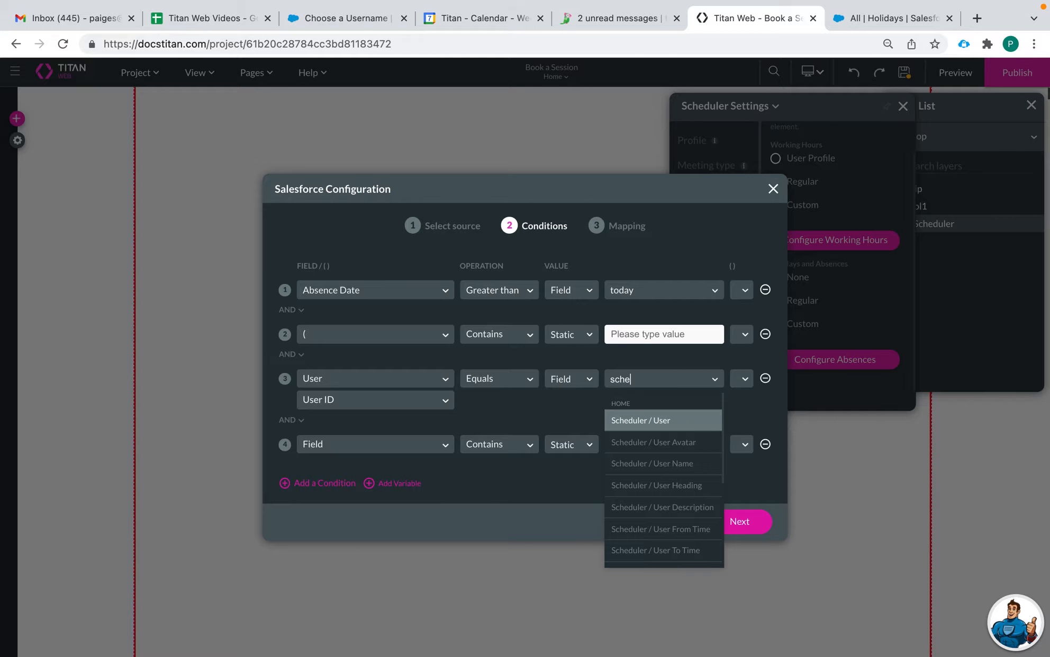
{"action": "left_click", "coordinate": [639, 421]}
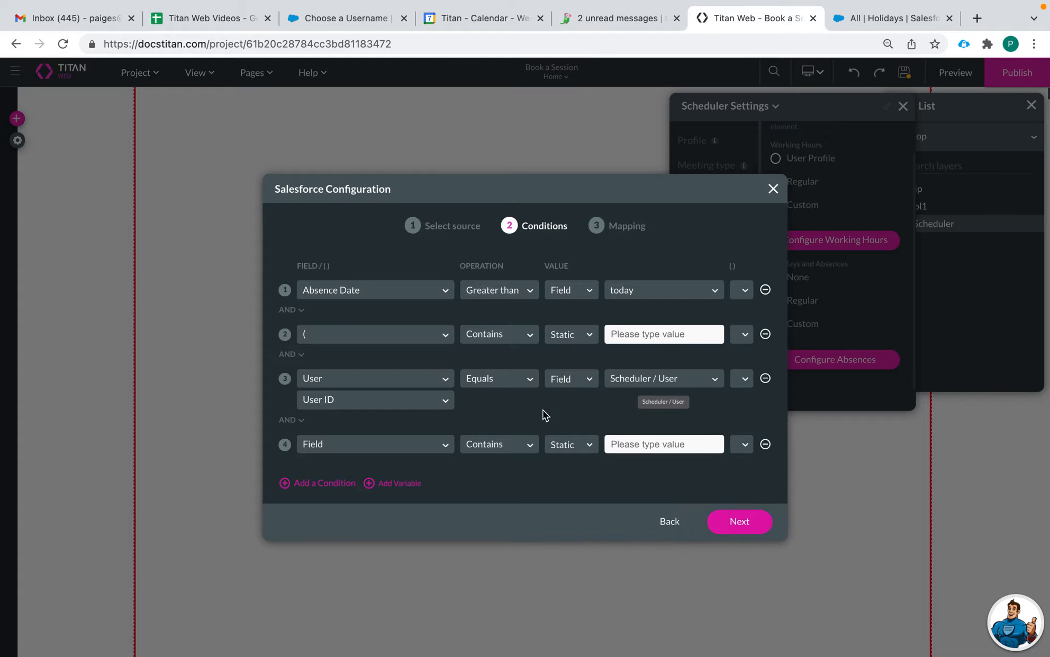
Step: Add OR Company Holiday equals true with a closing bracket, then continue to Mapping
{"action": "left_click", "coordinate": [283, 419]}
{"action": "left_click", "coordinate": [296, 455]}
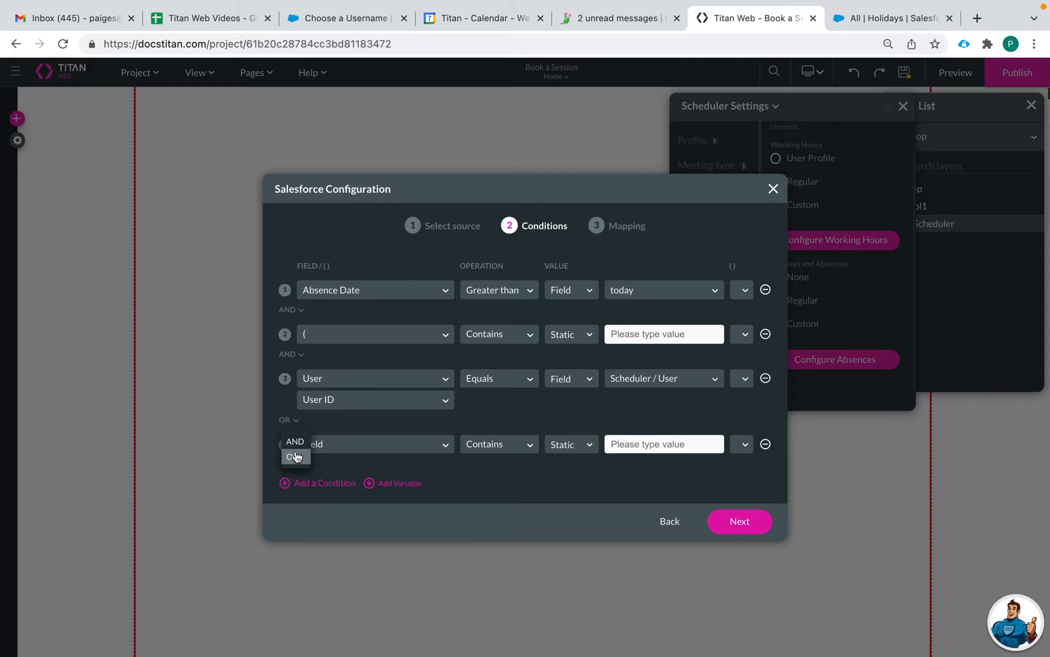
{"action": "left_click", "coordinate": [347, 450]}
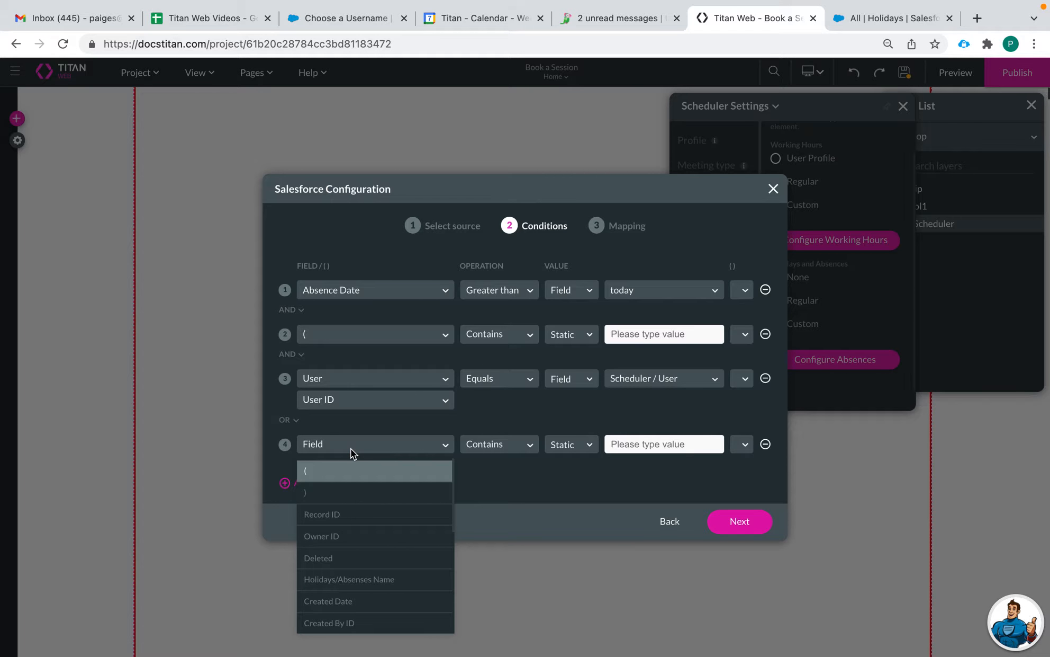
{"action": "type", "text": "com"}
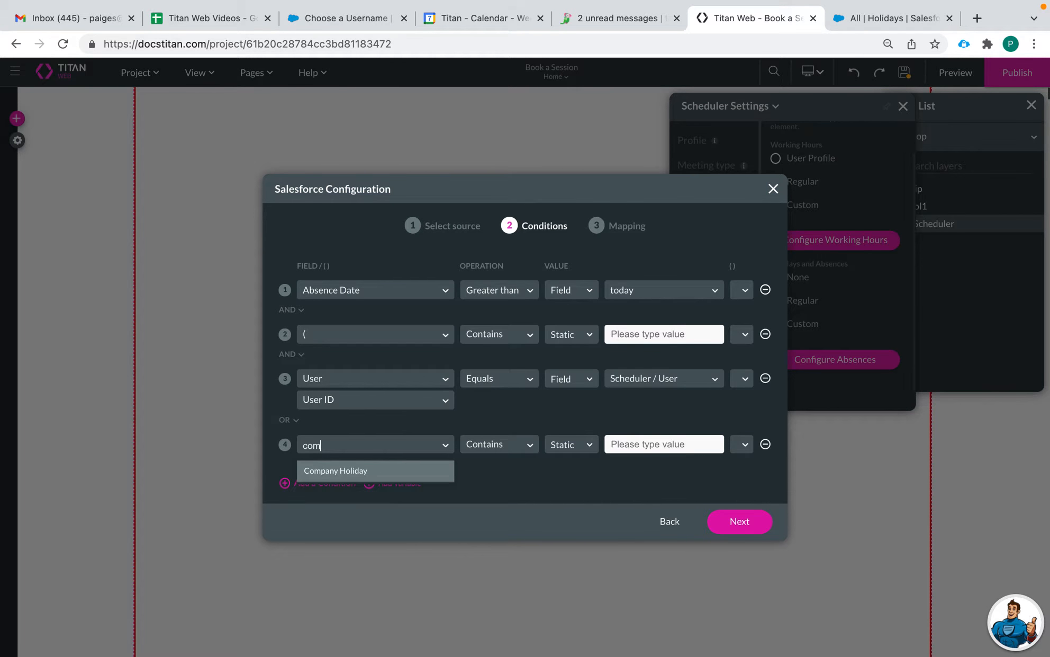
{"action": "left_click", "coordinate": [361, 474]}
{"action": "left_click", "coordinate": [502, 445]}
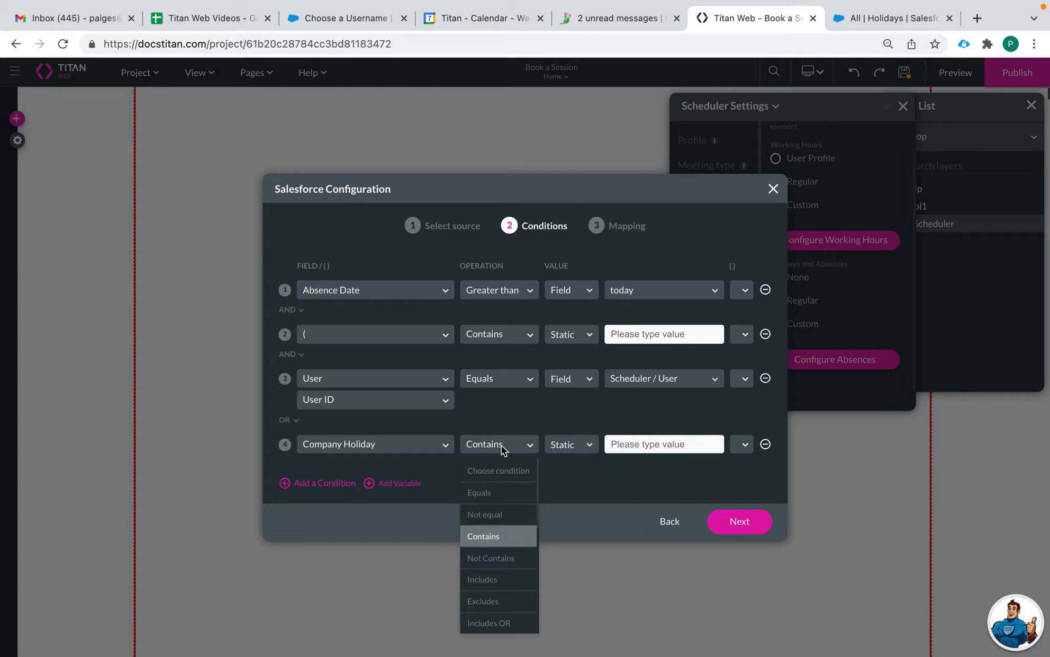
{"action": "left_click", "coordinate": [500, 492]}
{"action": "left_click", "coordinate": [573, 446]}
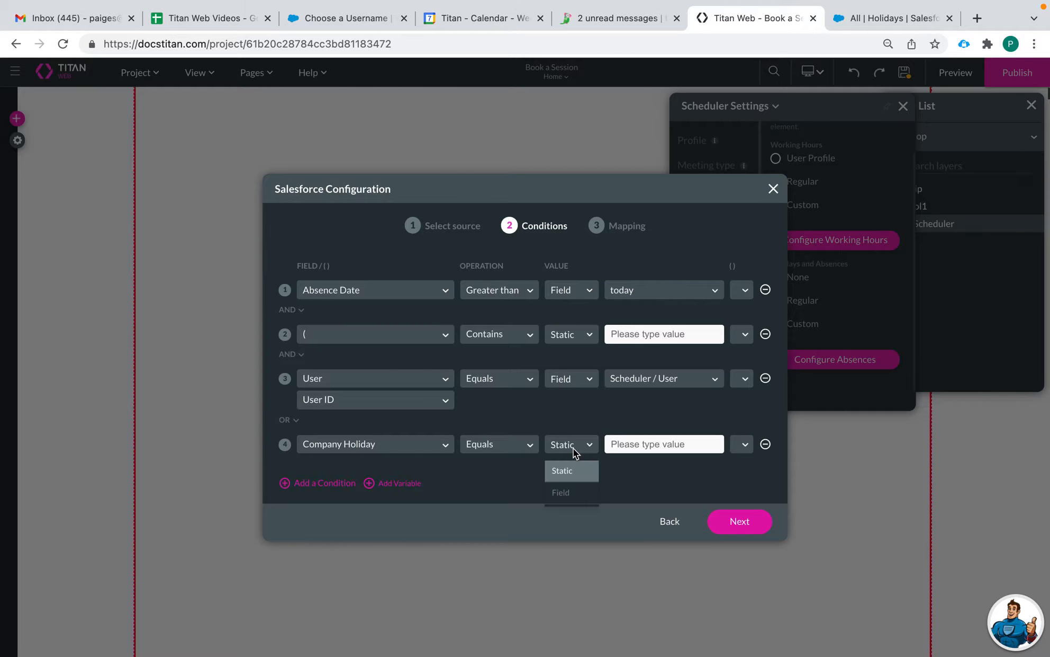
{"action": "left_click", "coordinate": [645, 446]}
{"action": "type", "text": "true"}
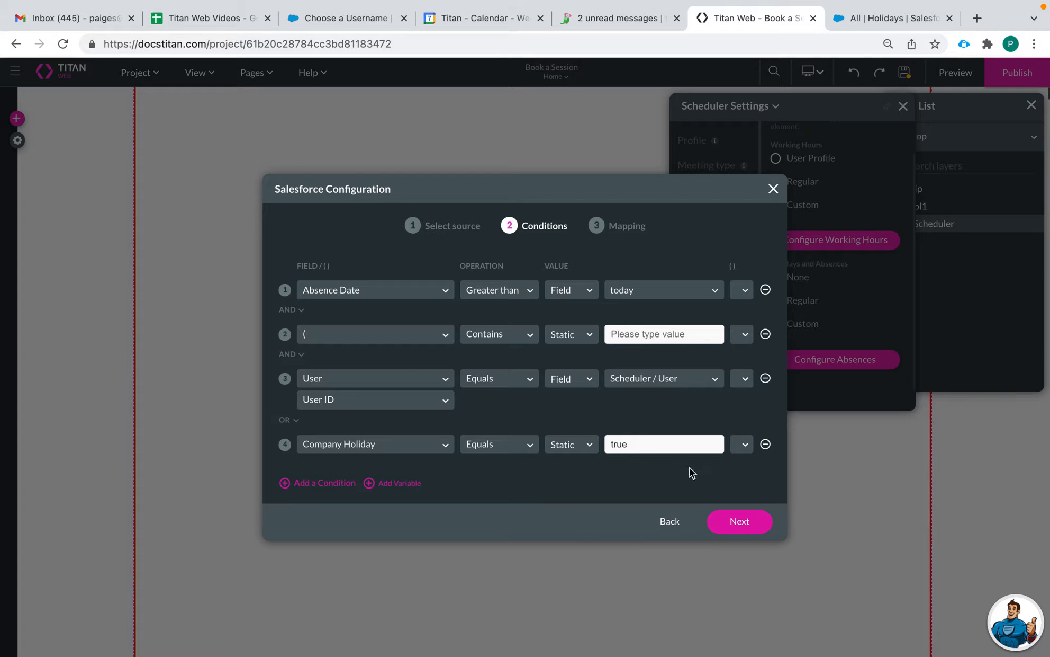
{"action": "left_click", "coordinate": [743, 446]}
{"action": "left_click", "coordinate": [743, 502]}
{"action": "left_click", "coordinate": [731, 520]}
Step: Map Absence Date, Start Time, End Time and All day to their matching Salesforce fields
{"action": "left_click", "coordinate": [415, 289]}
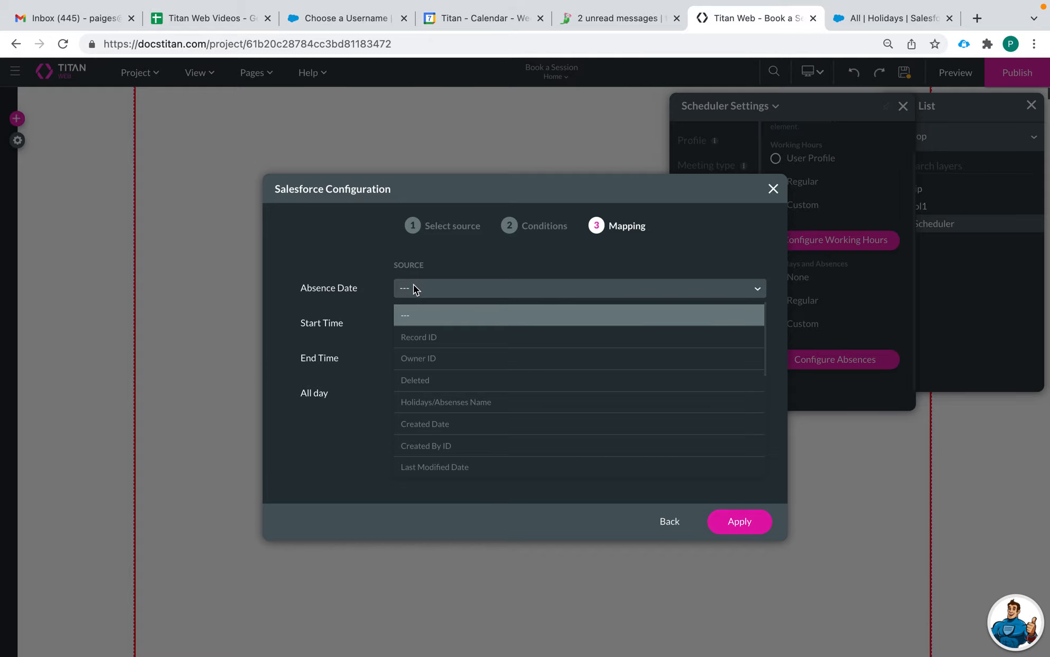
{"action": "type", "text": "date"}
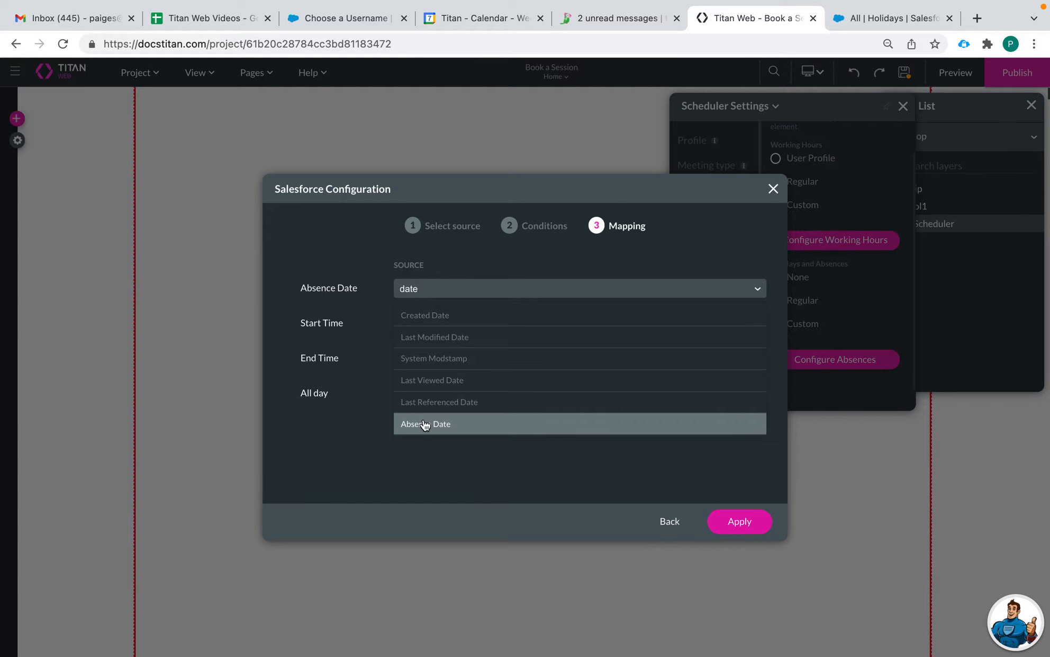
{"action": "left_click", "coordinate": [425, 424]}
{"action": "left_click", "coordinate": [435, 330]}
{"action": "type", "text": "start"}
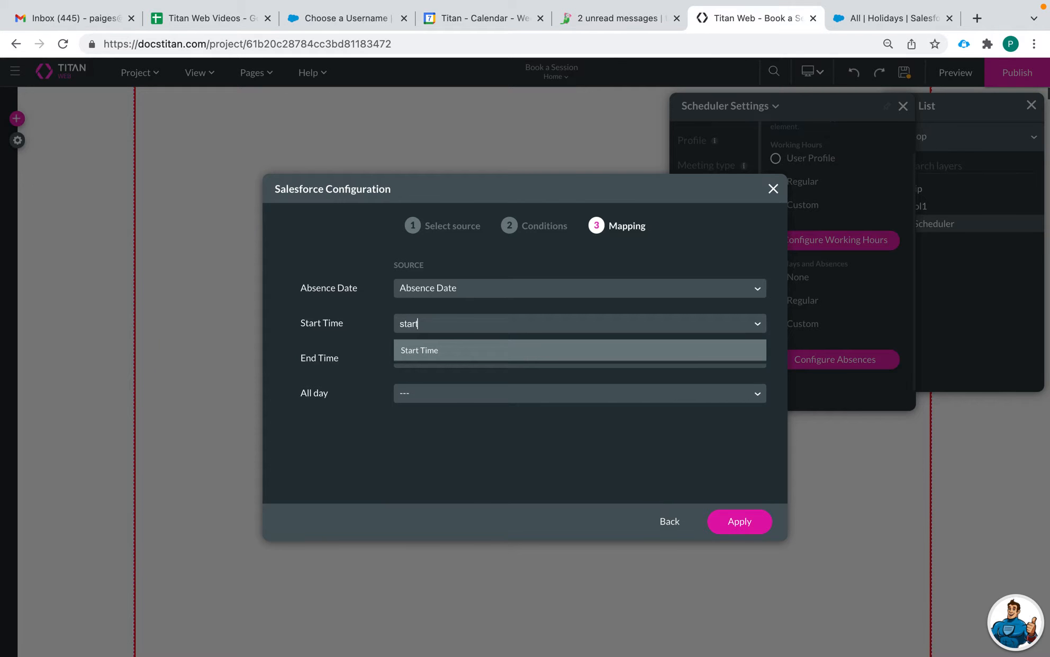
{"action": "left_click", "coordinate": [423, 355]}
{"action": "left_click", "coordinate": [424, 361]}
{"action": "type", "text": "end"}
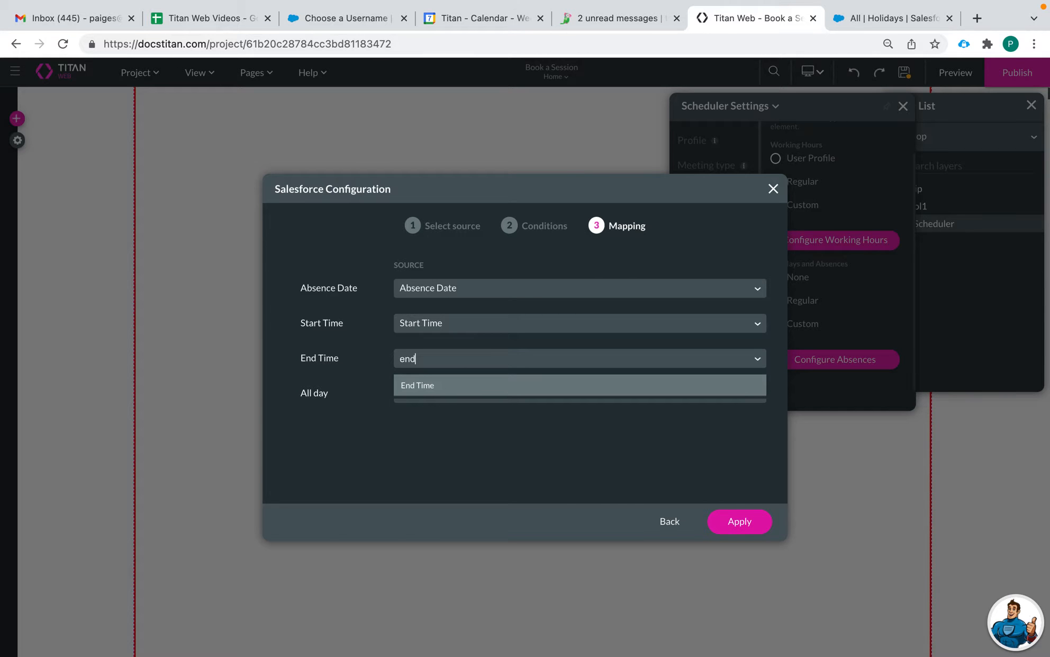
{"action": "left_click", "coordinate": [437, 389]}
{"action": "left_click", "coordinate": [451, 400]}
{"action": "type", "text": "a"}
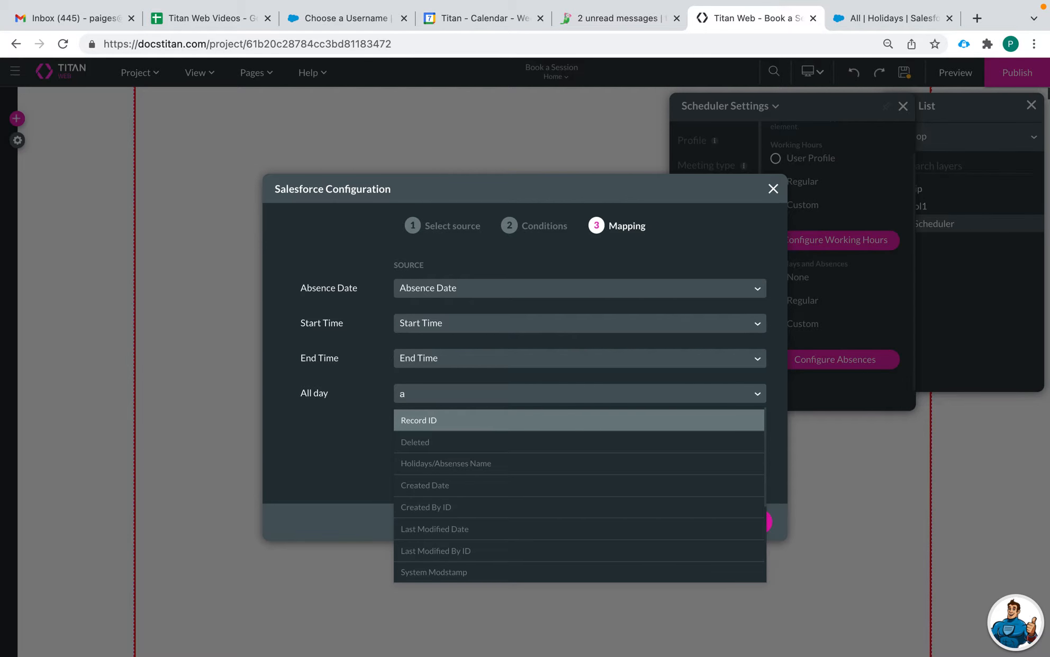
{"action": "type", "text": "ll"}
{"action": "left_click", "coordinate": [450, 423]}
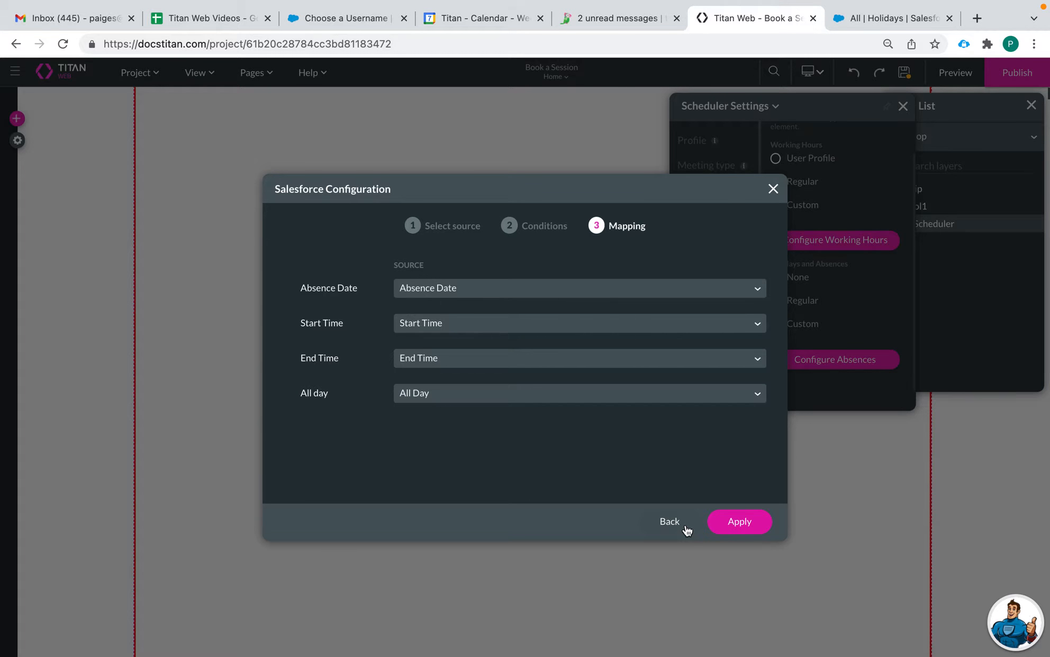
Step: Apply the absence configuration, save the project, and go to the Form settings
{"action": "left_click", "coordinate": [741, 521]}
{"action": "left_click", "coordinate": [903, 79]}
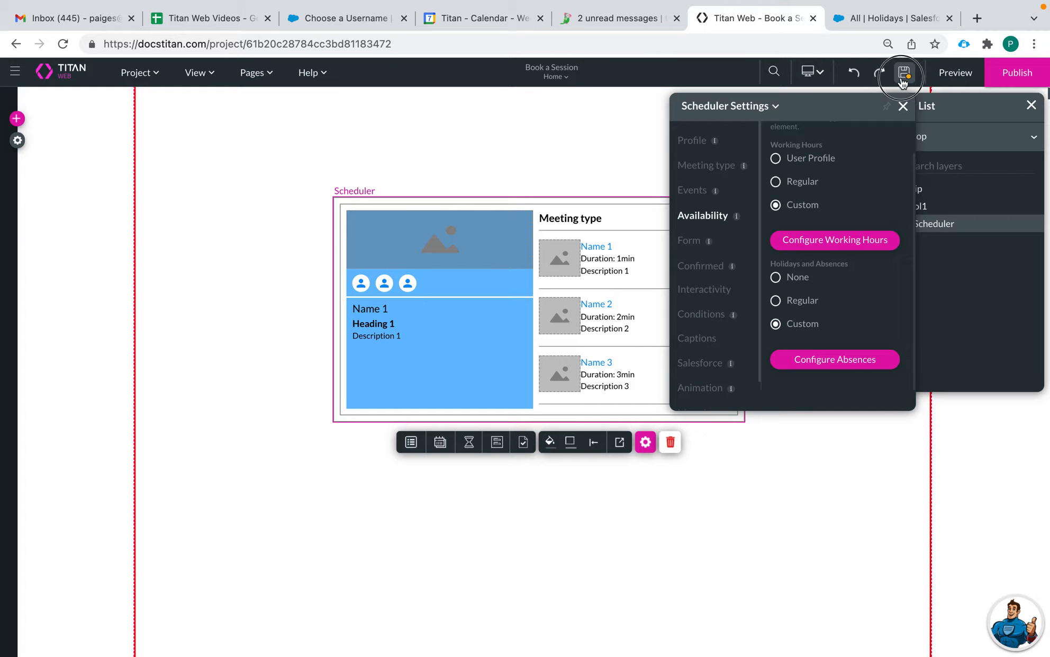
{"action": "left_click", "coordinate": [688, 241]}
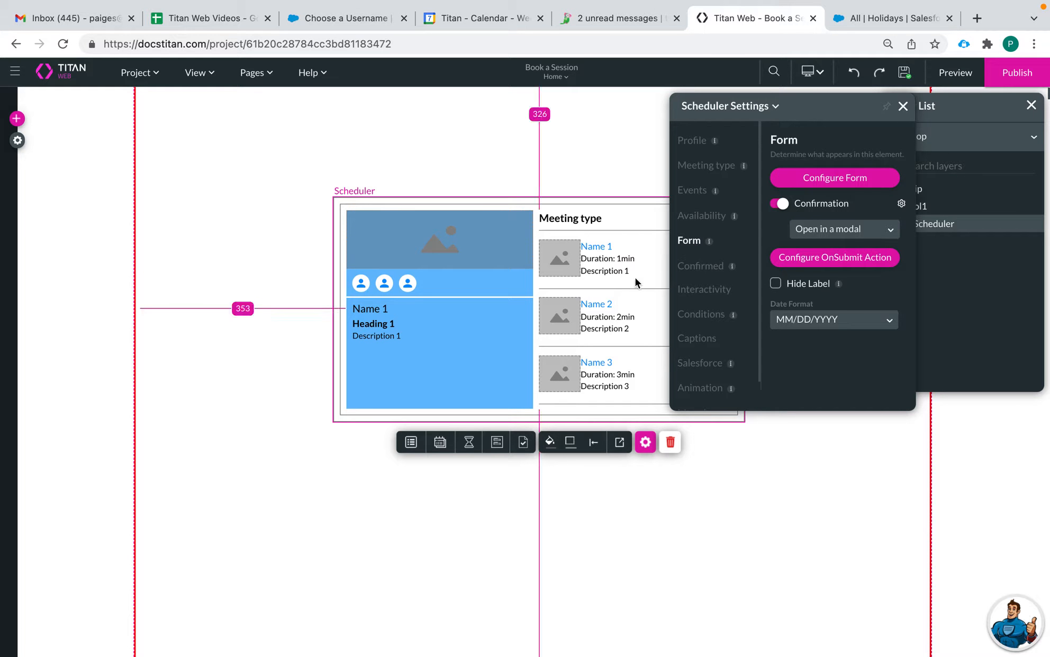
Step: Preview the Confirmed and Form views, then drag the Scheduler widget about 208 px left
{"action": "left_click", "coordinate": [506, 444]}
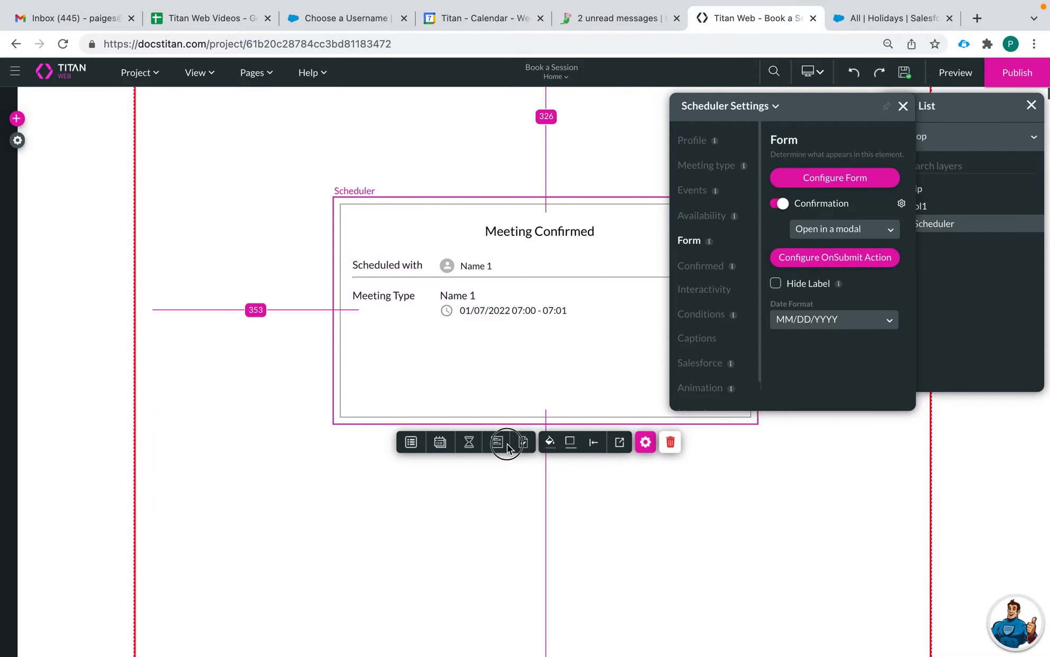
{"action": "left_click", "coordinate": [507, 444]}
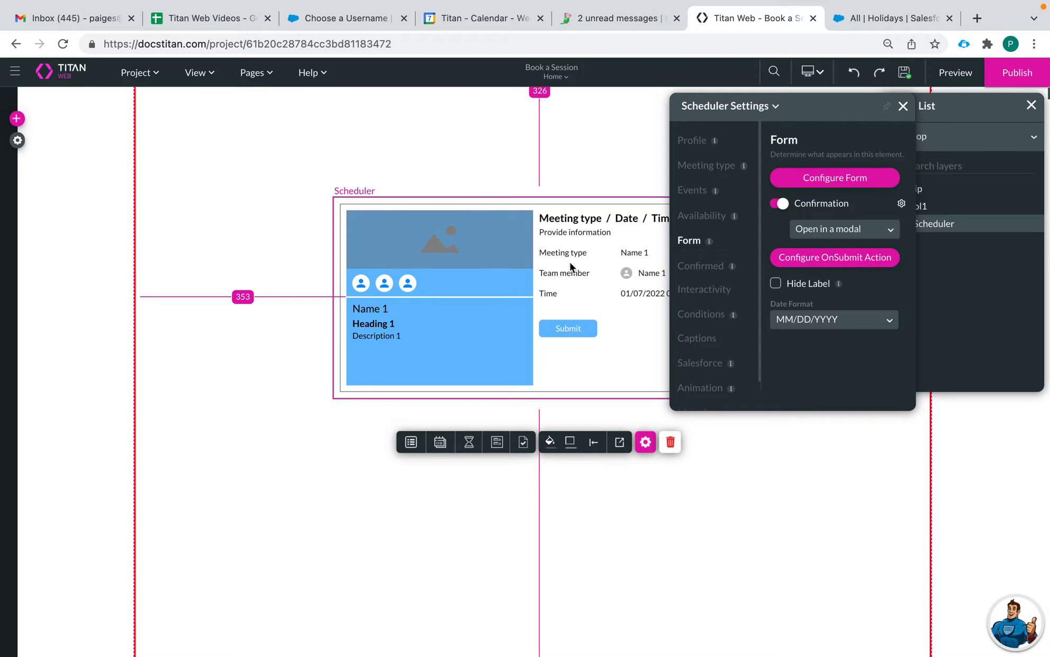
{"action": "left_click_drag", "start_coordinate": [556, 226], "coordinate": [446, 227]}
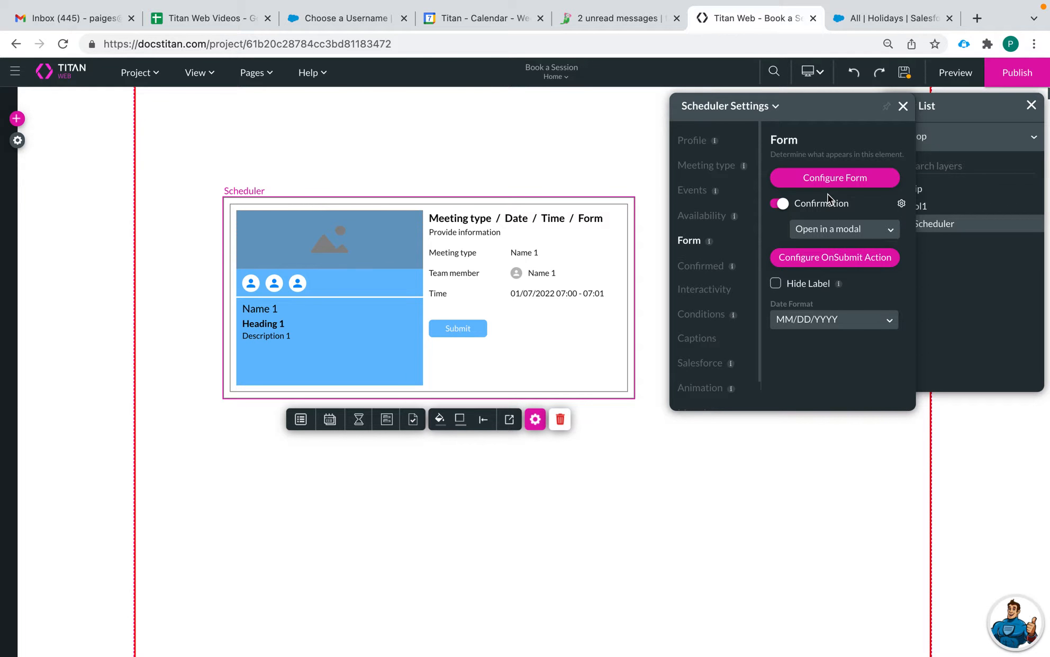
Step: Link the booking form to Salesforce, settling on creating new records
{"action": "left_click", "coordinate": [839, 183]}
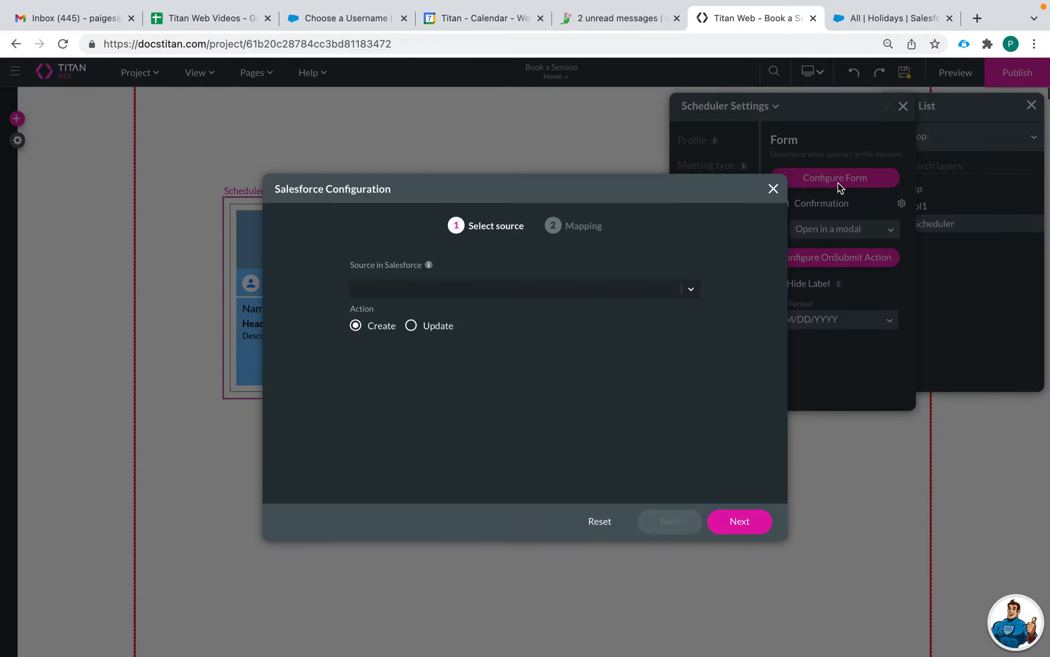
{"action": "left_click", "coordinate": [495, 288]}
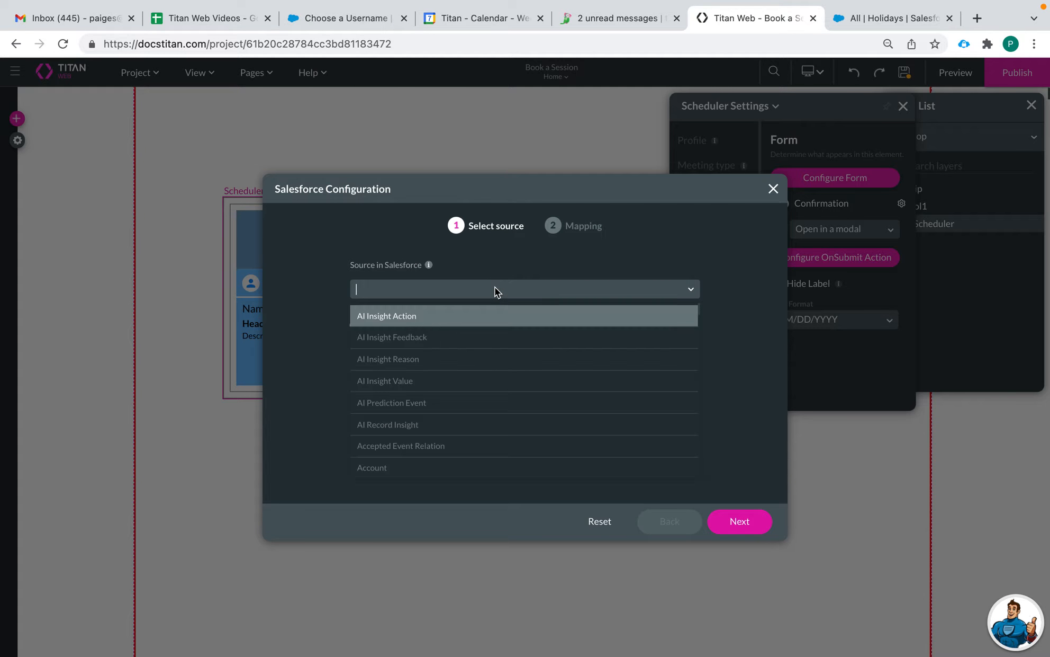
{"action": "left_click", "coordinate": [408, 250]}
{"action": "left_click", "coordinate": [412, 326]}
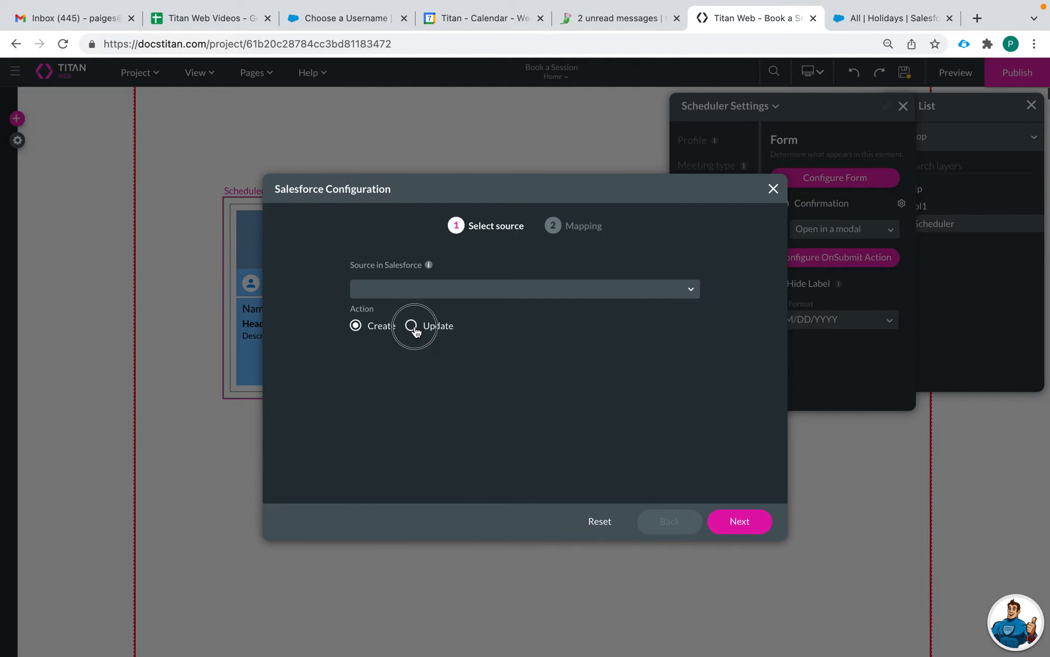
{"action": "left_click", "coordinate": [371, 327]}
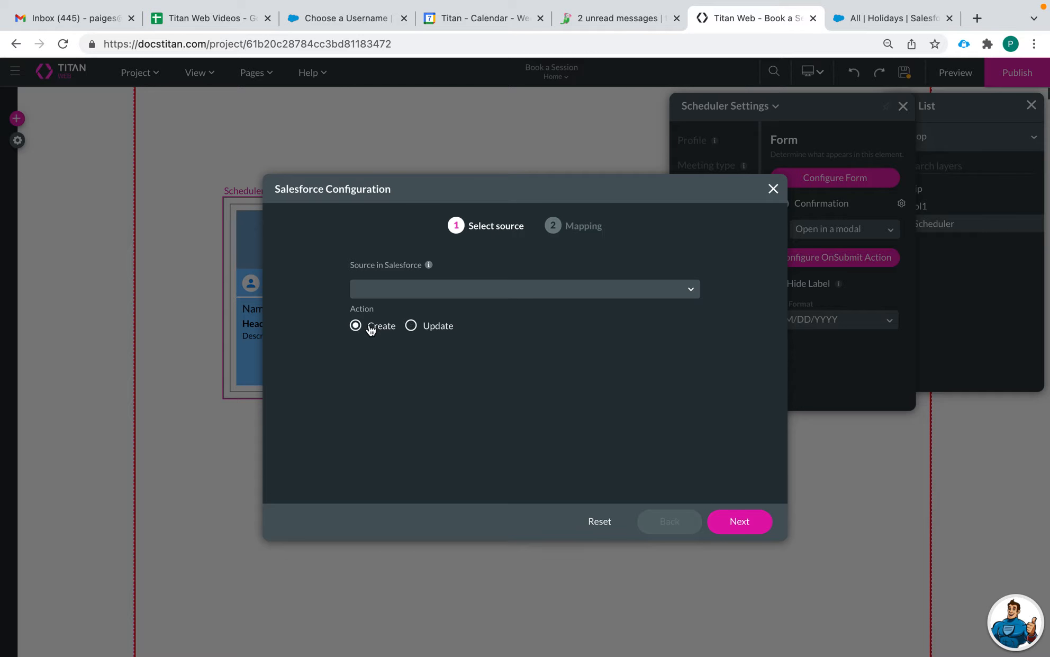
{"action": "left_click", "coordinate": [418, 328]}
{"action": "left_click", "coordinate": [369, 326]}
Step: Choose Service Appointment as the Salesforce source and proceed to Mapping with a first column
{"action": "left_click", "coordinate": [473, 289]}
{"action": "scroll", "coordinate": [487, 426], "scroll_direction": "down", "scroll_amount": 1}
{"action": "scroll", "coordinate": [488, 427], "scroll_direction": "up", "scroll_amount": 1}
{"action": "type", "text": "service"}
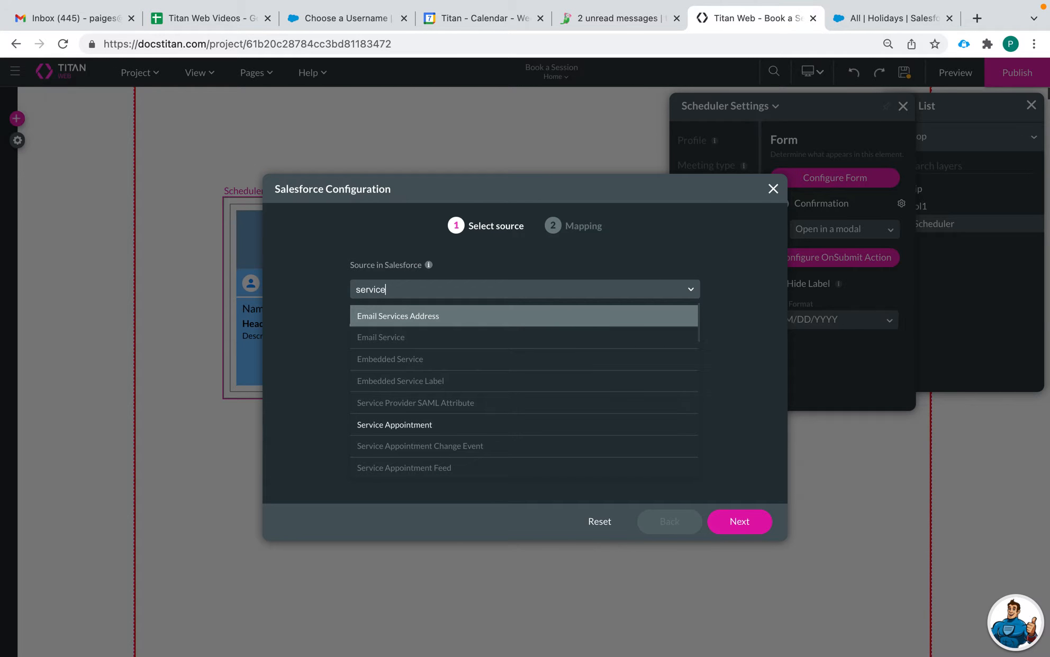
{"action": "left_click", "coordinate": [455, 427]}
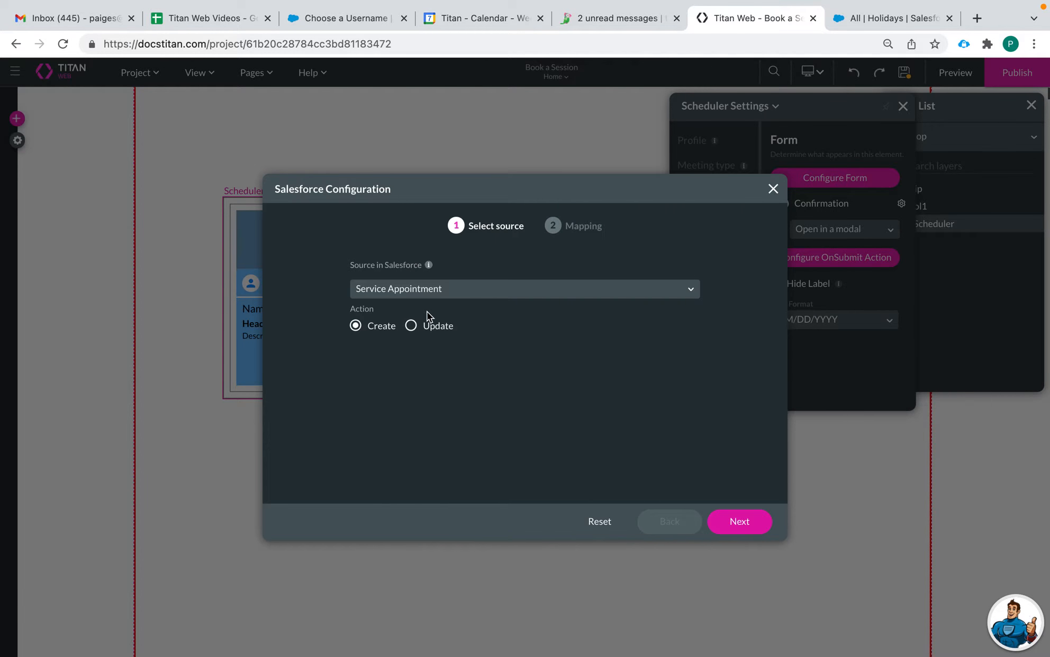
{"action": "left_click", "coordinate": [737, 530]}
{"action": "left_click", "coordinate": [343, 292]}
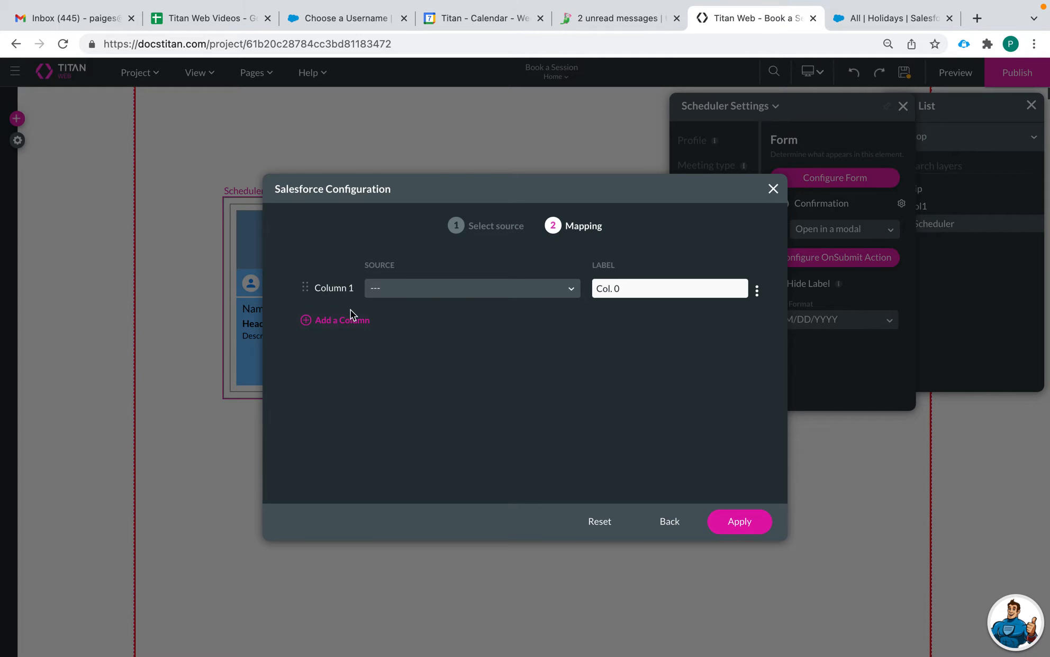
Step: Add Columns 2 and 3, then map Column 1 to the Contact ID field
{"action": "left_click", "coordinate": [350, 319]}
{"action": "left_click", "coordinate": [351, 351]}
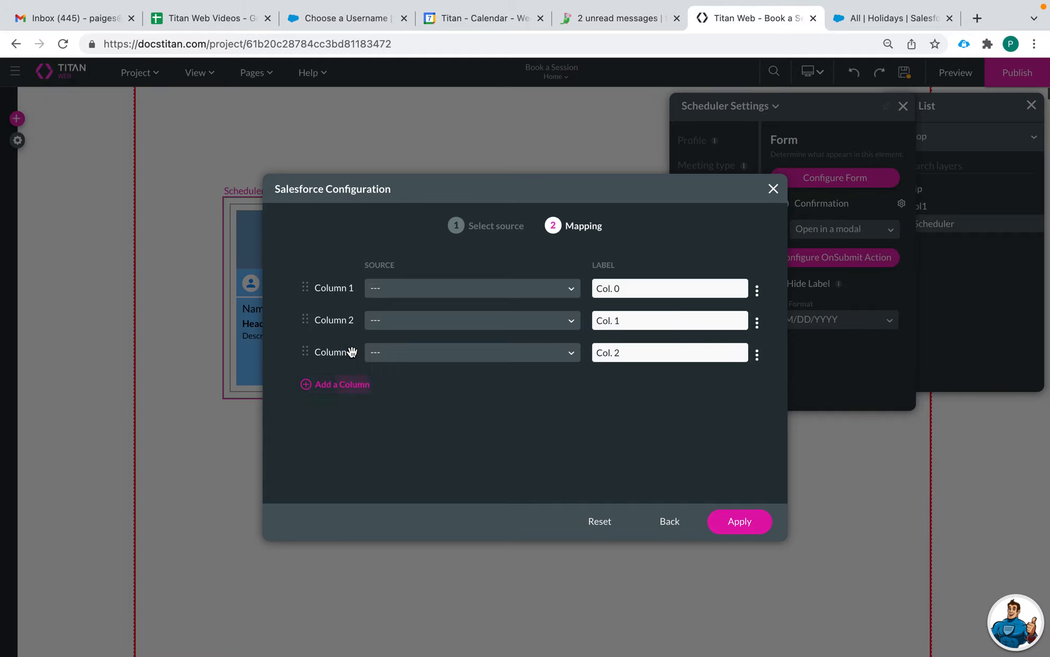
{"action": "left_click", "coordinate": [413, 291]}
{"action": "scroll", "coordinate": [429, 425], "scroll_direction": "down", "scroll_amount": 1}
{"action": "scroll", "coordinate": [429, 426], "scroll_direction": "down", "scroll_amount": 5}
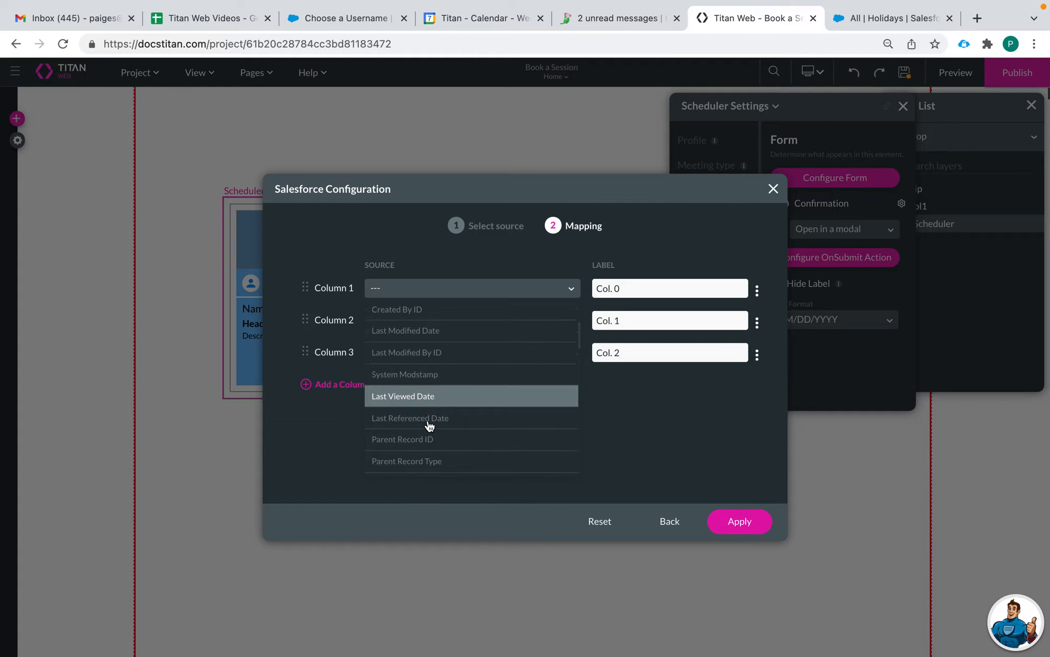
{"action": "scroll", "coordinate": [446, 449], "scroll_direction": "down", "scroll_amount": 5}
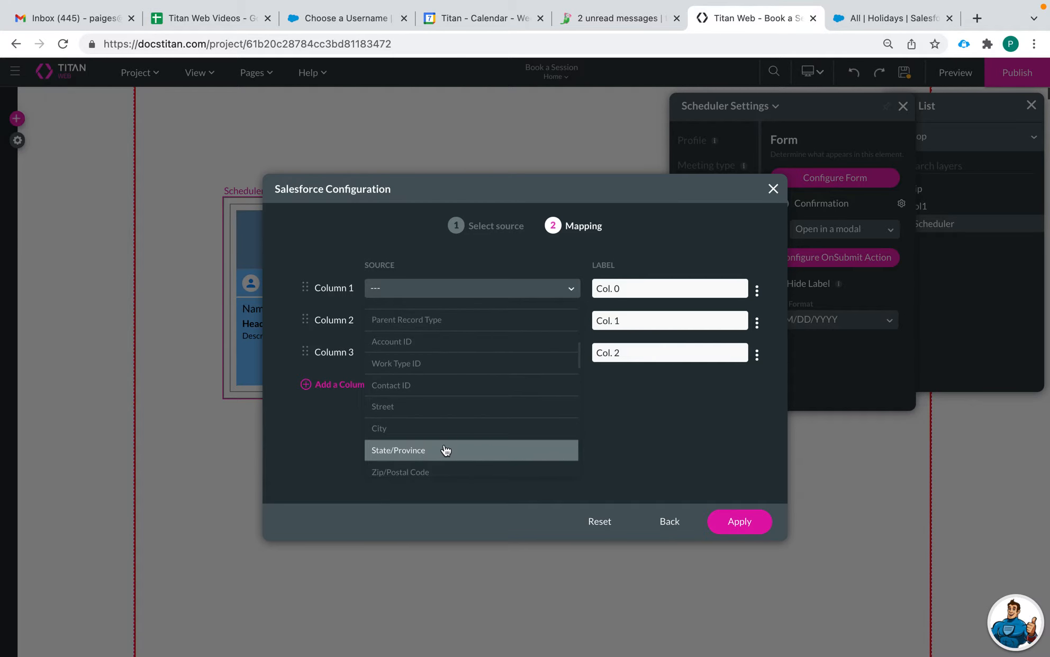
{"action": "scroll", "coordinate": [446, 449], "scroll_direction": "down", "scroll_amount": 5}
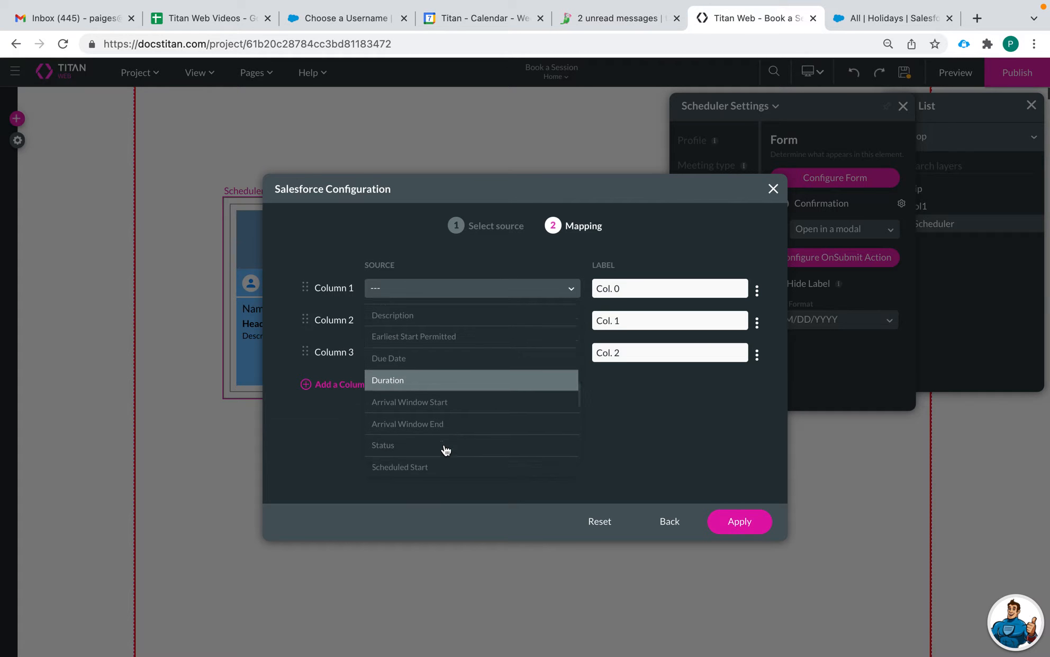
{"action": "scroll", "coordinate": [446, 449], "scroll_direction": "down", "scroll_amount": 5}
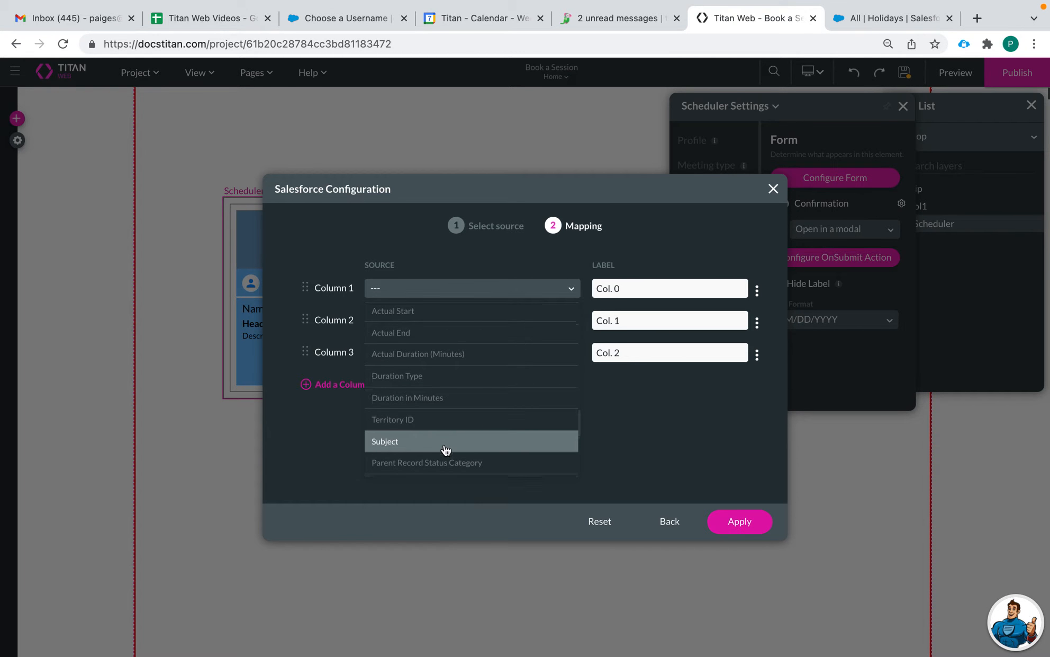
{"action": "scroll", "coordinate": [507, 426], "scroll_direction": "down", "scroll_amount": 5}
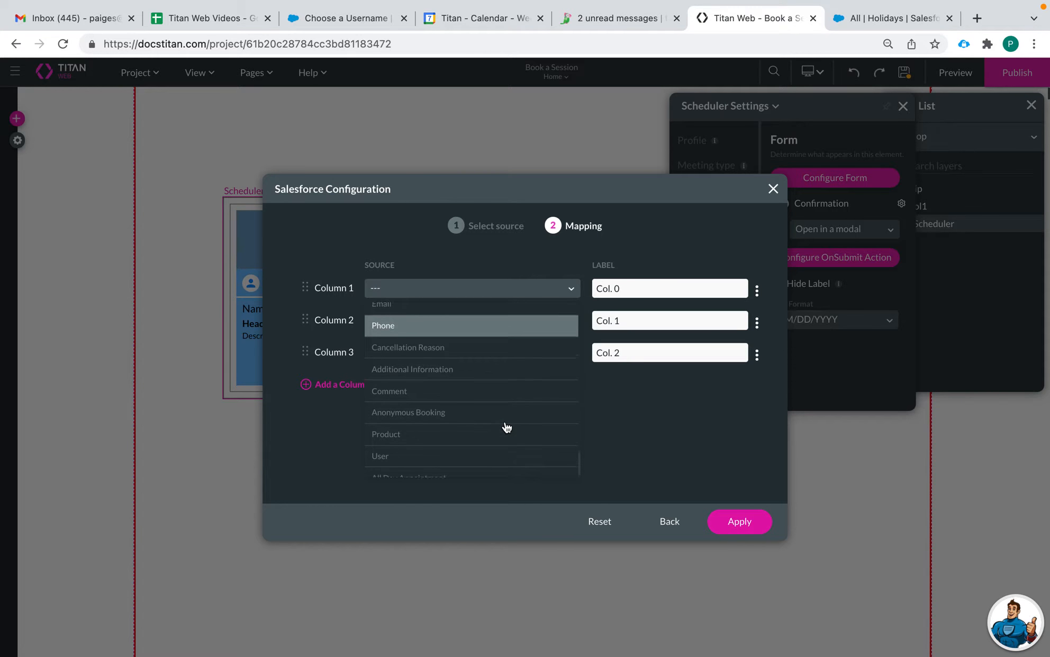
{"action": "scroll", "coordinate": [462, 405], "scroll_direction": "up", "scroll_amount": 15}
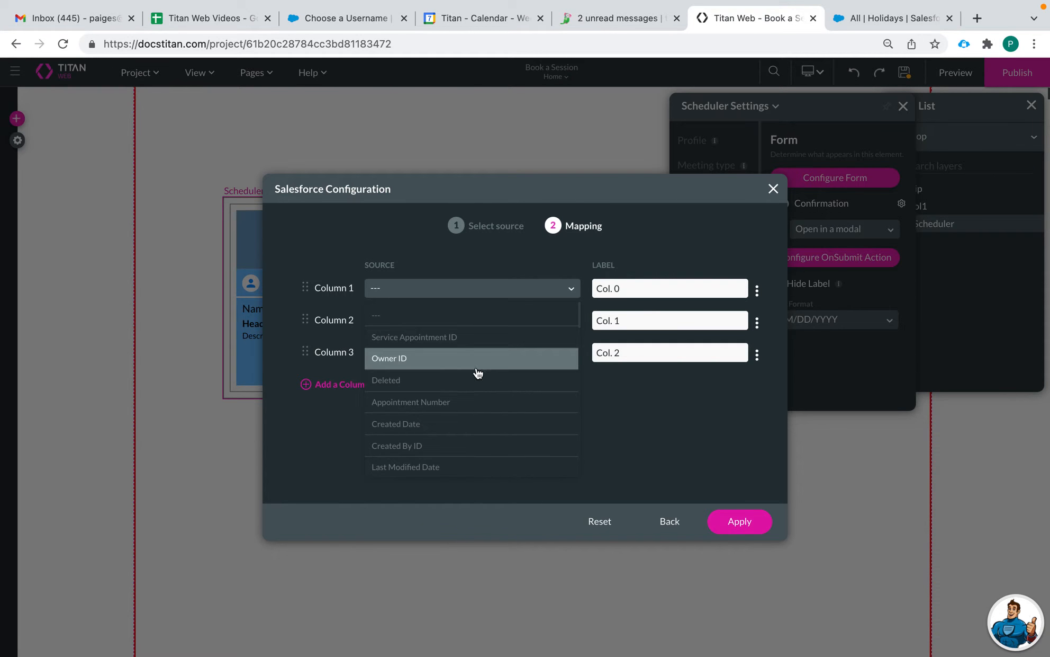
{"action": "scroll", "coordinate": [474, 402], "scroll_direction": "down", "scroll_amount": 1}
{"action": "scroll", "coordinate": [474, 403], "scroll_direction": "down", "scroll_amount": 3}
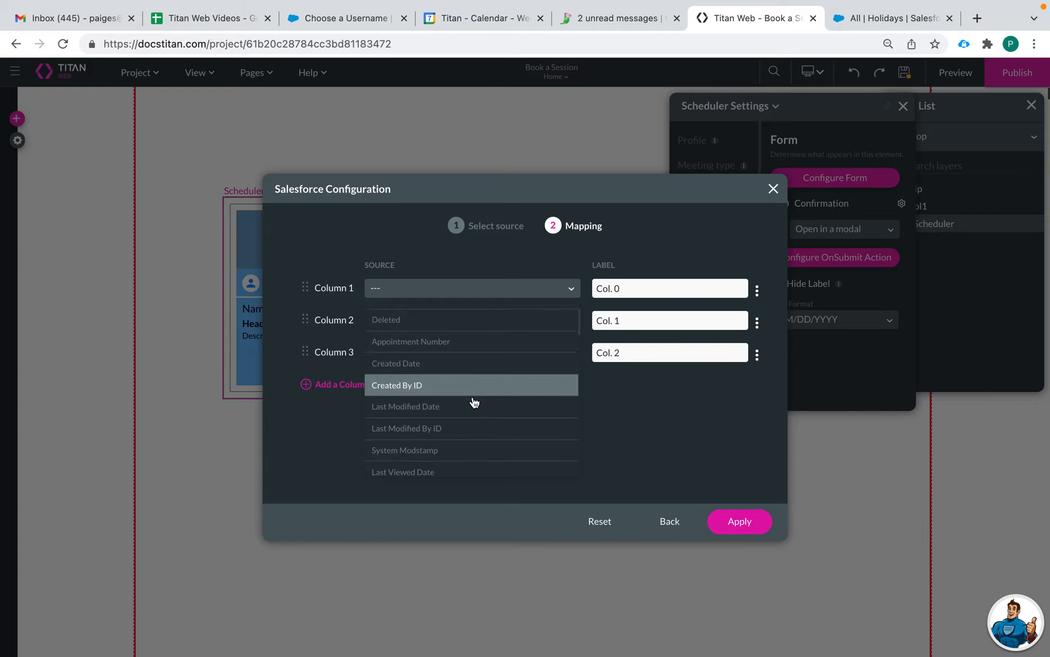
{"action": "scroll", "coordinate": [474, 403], "scroll_direction": "down", "scroll_amount": 2}
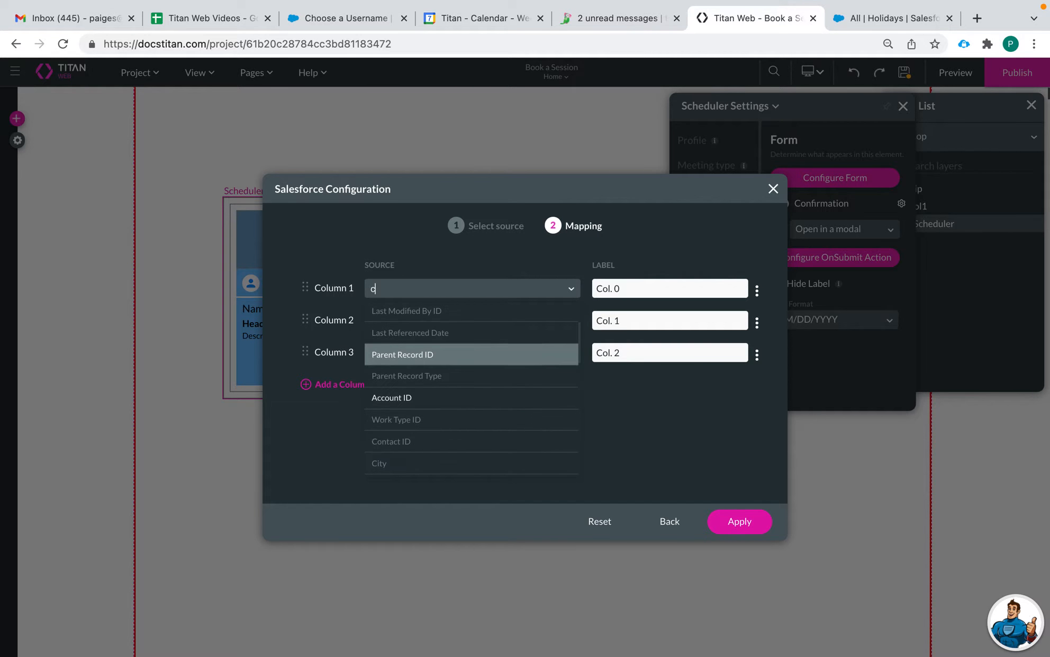
{"action": "type", "text": "con"}
{"action": "left_click", "coordinate": [406, 316]}
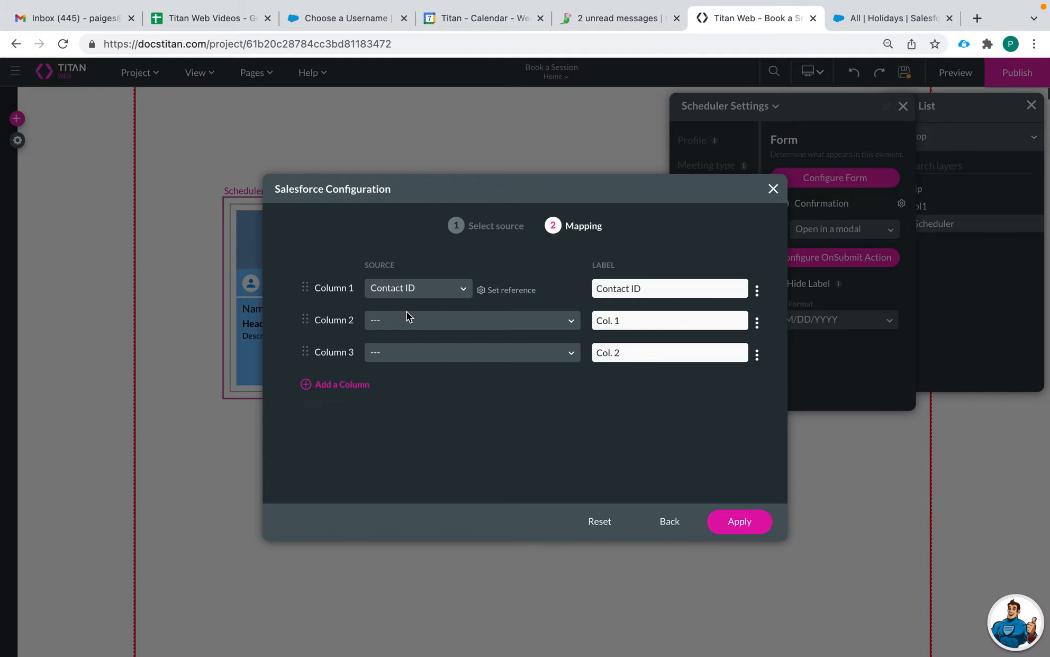
Step: Set Column 1's reference to the Contact's First Name and select its label text for replacement
{"action": "left_click", "coordinate": [412, 319]}
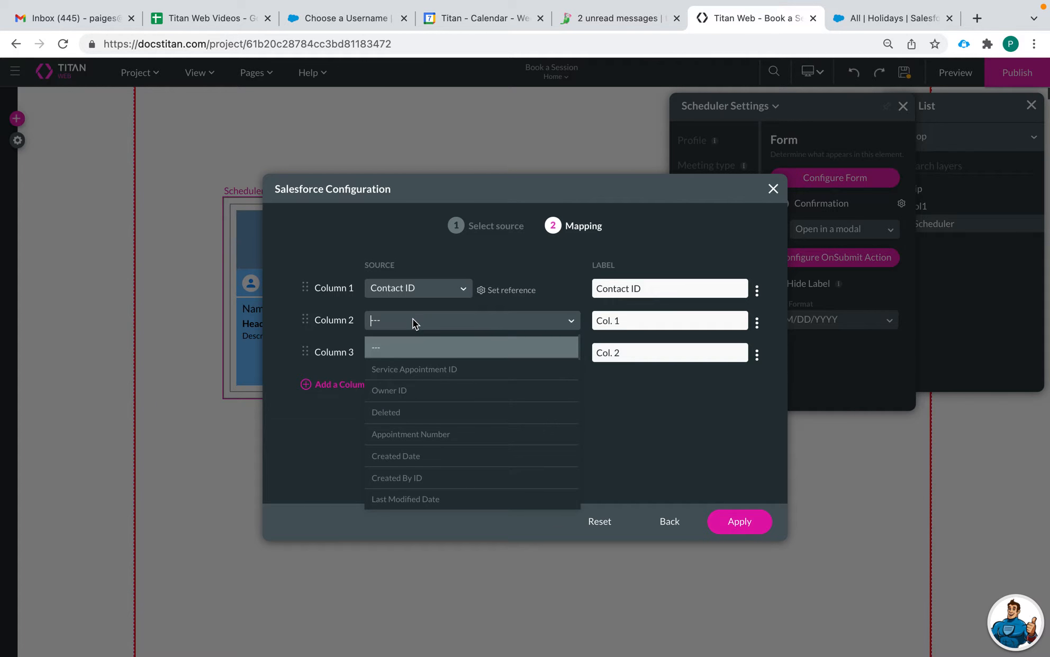
{"action": "left_click", "coordinate": [483, 289]}
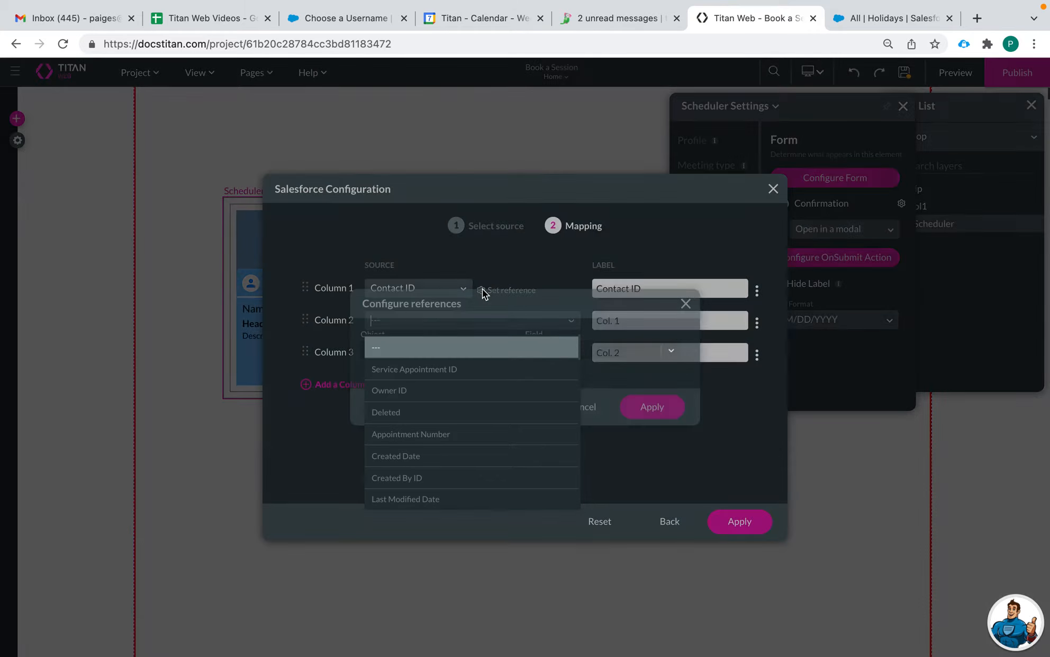
{"action": "left_click", "coordinate": [596, 349]}
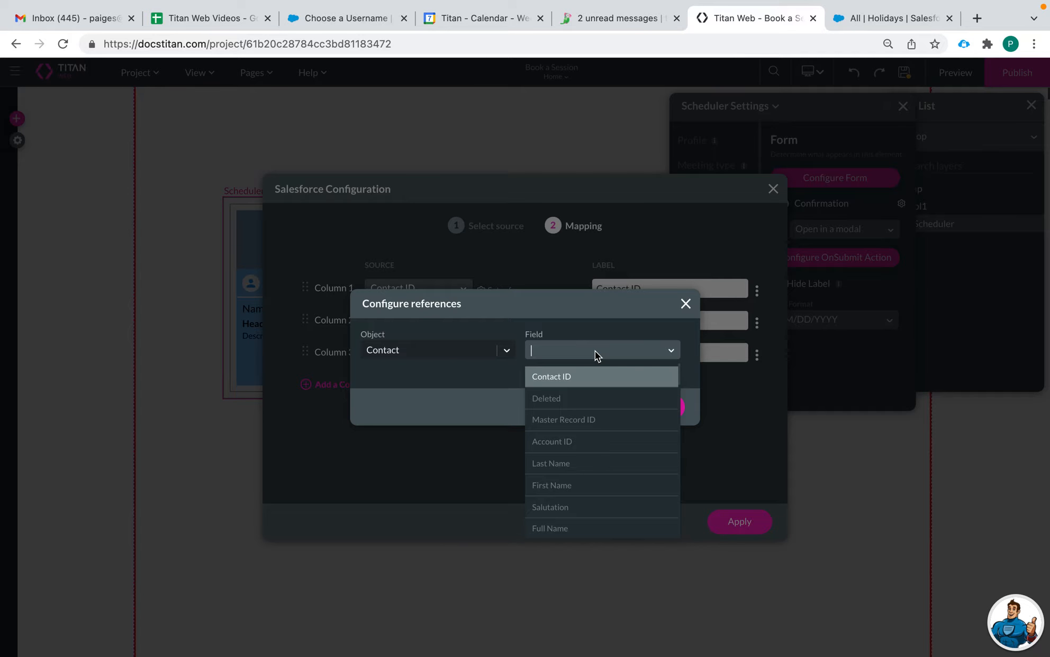
{"action": "type", "text": "na"}
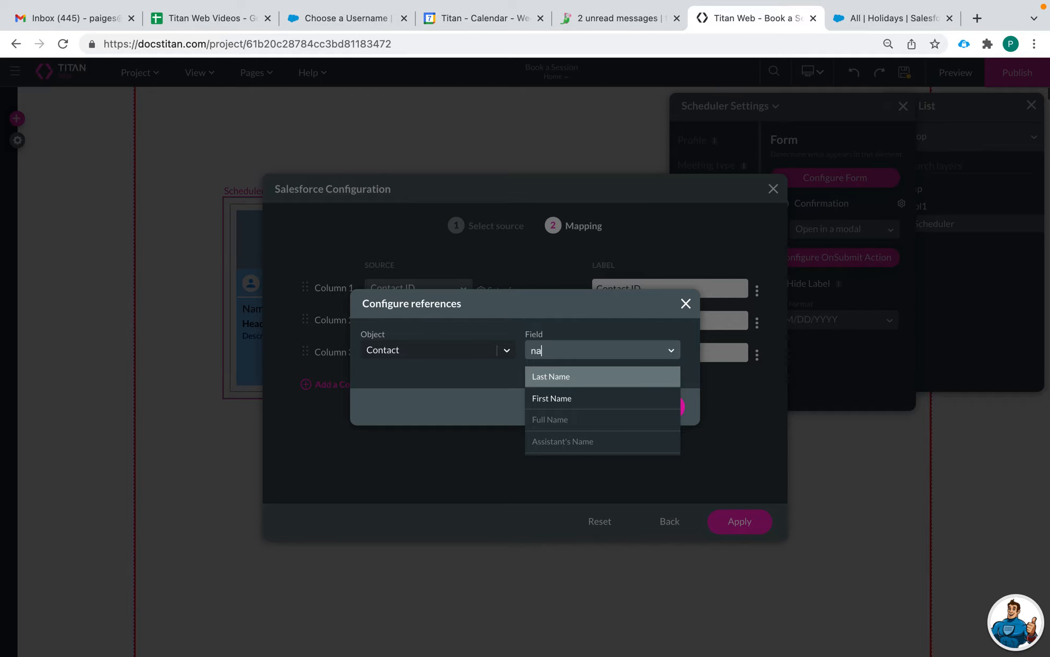
{"action": "left_click", "coordinate": [552, 398]}
{"action": "left_click", "coordinate": [654, 409]}
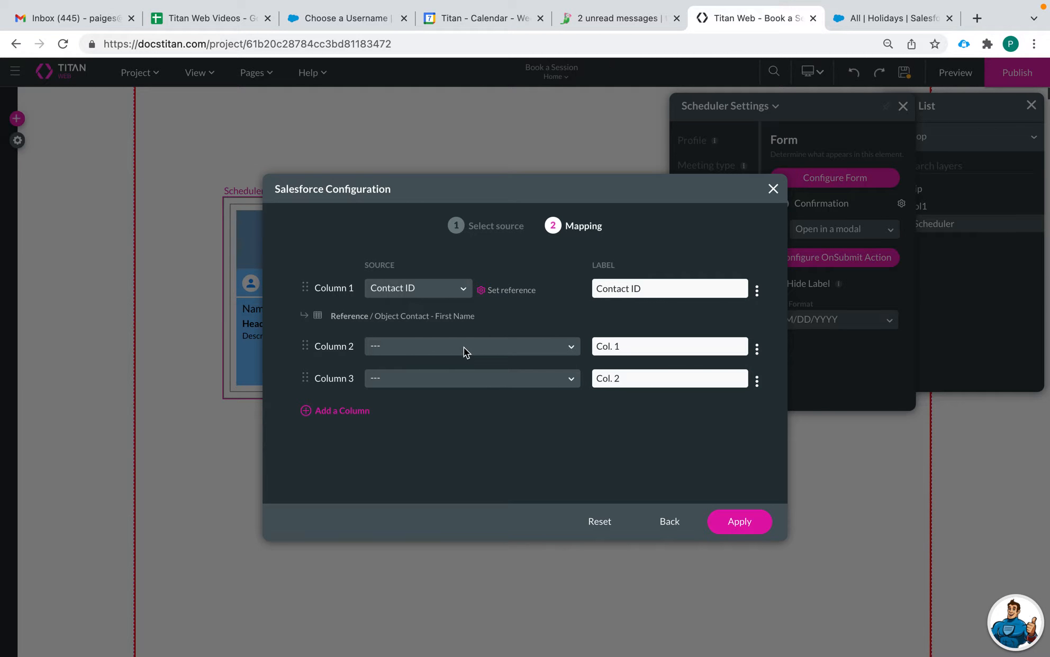
{"action": "left_click_drag", "start_coordinate": [643, 288], "coordinate": [598, 287]}
Step: Label Column 1 'Name' and browse Column 2's field list without choosing a field
{"action": "type", "text": "Name"}
{"action": "left_click", "coordinate": [427, 349]}
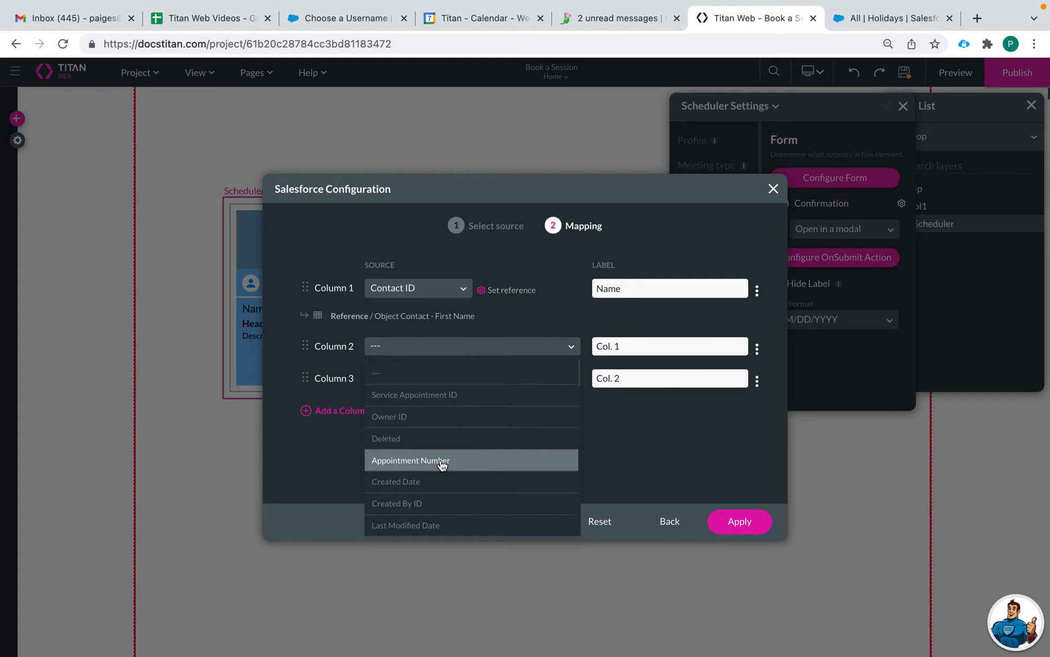
{"action": "scroll", "coordinate": [439, 463], "scroll_direction": "down", "scroll_amount": 3}
{"action": "scroll", "coordinate": [443, 465], "scroll_direction": "down", "scroll_amount": 5}
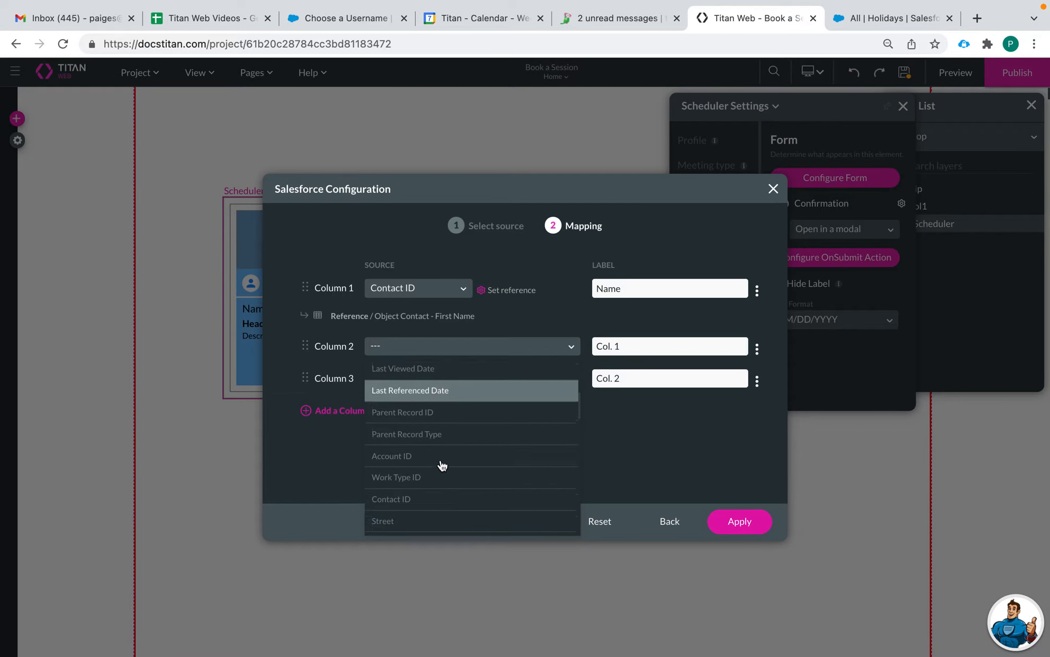
{"action": "scroll", "coordinate": [442, 465], "scroll_direction": "down", "scroll_amount": 5}
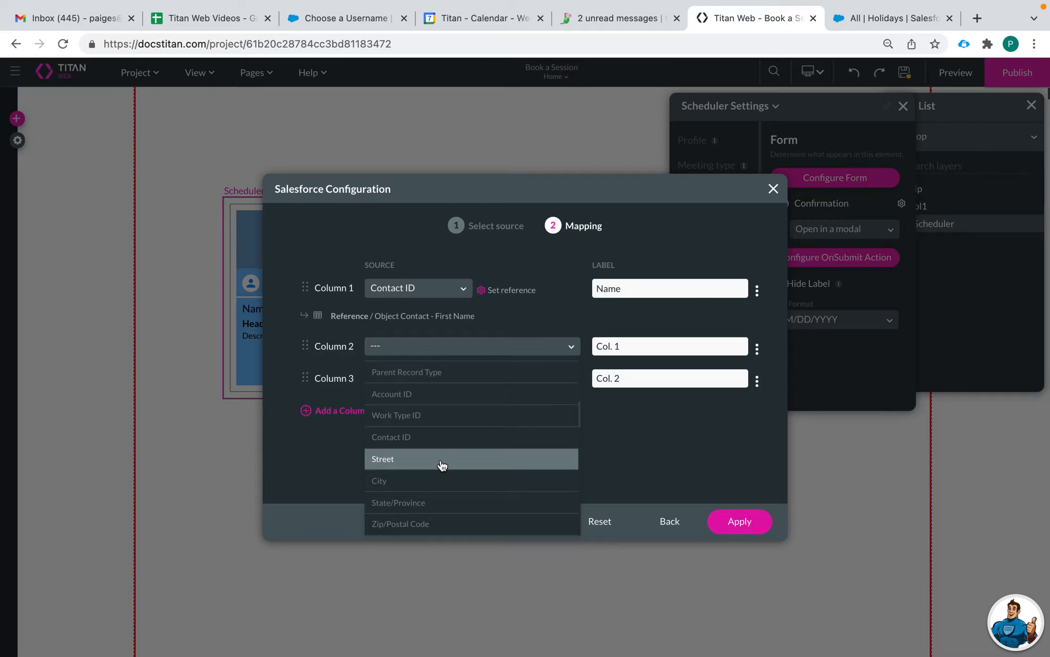
{"action": "scroll", "coordinate": [442, 464], "scroll_direction": "down", "scroll_amount": 3}
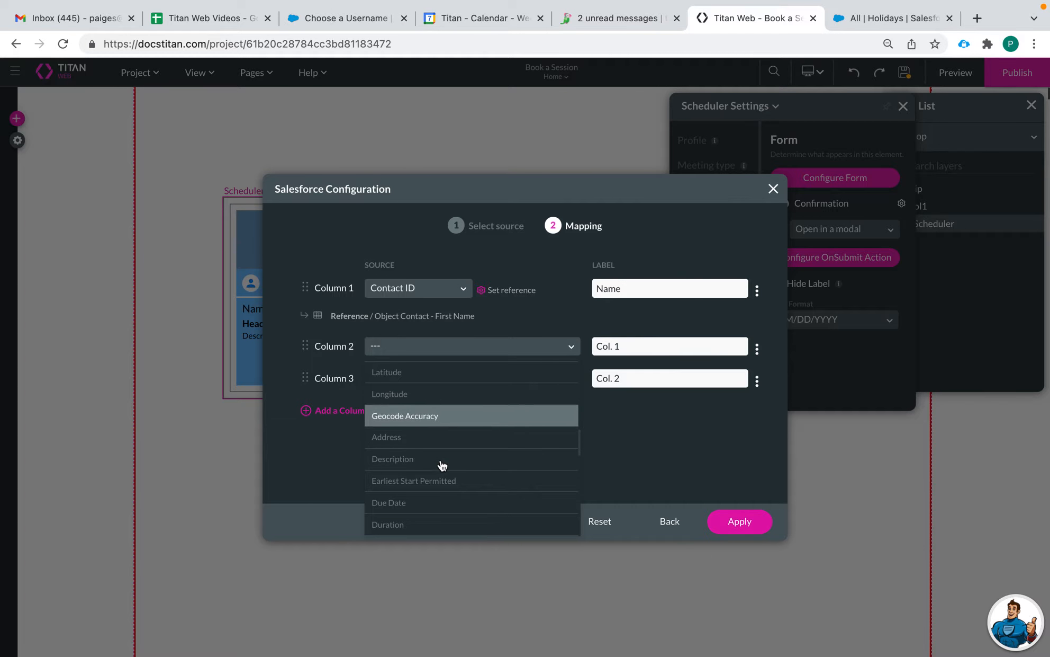
{"action": "scroll", "coordinate": [471, 451], "scroll_direction": "down", "scroll_amount": 4}
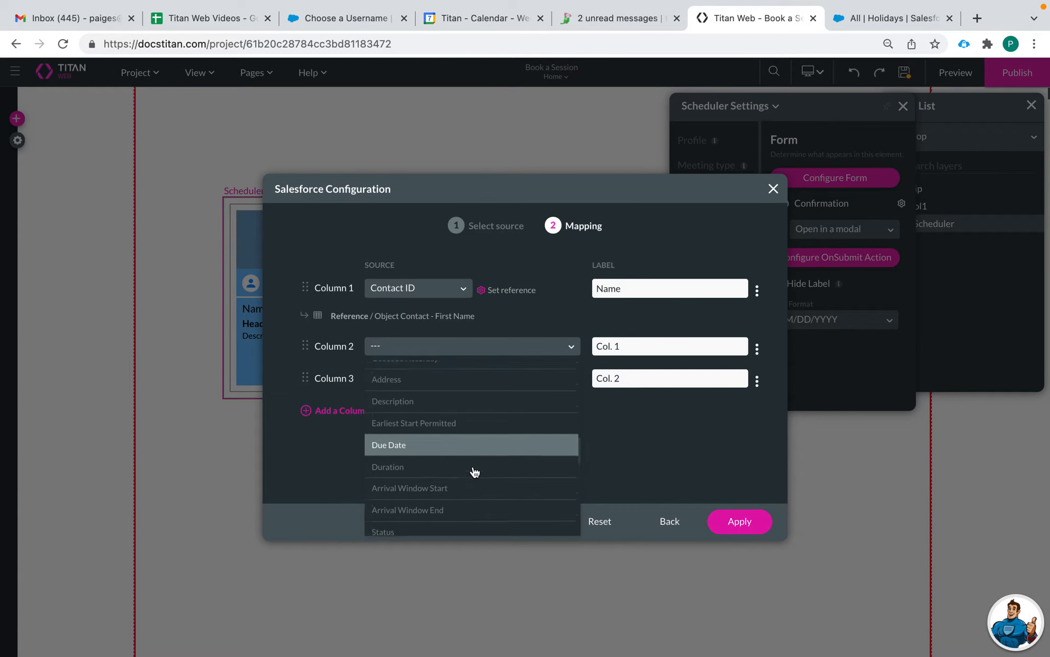
{"action": "scroll", "coordinate": [475, 472], "scroll_direction": "down", "scroll_amount": 1}
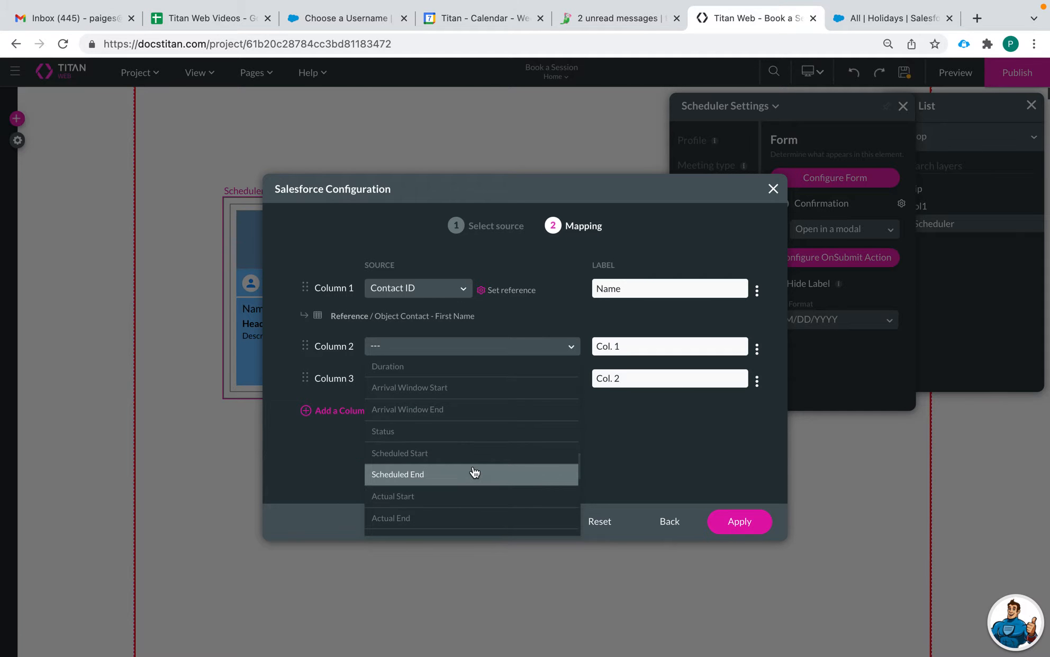
{"action": "scroll", "coordinate": [475, 471], "scroll_direction": "down", "scroll_amount": 3}
{"action": "left_click", "coordinate": [615, 436]}
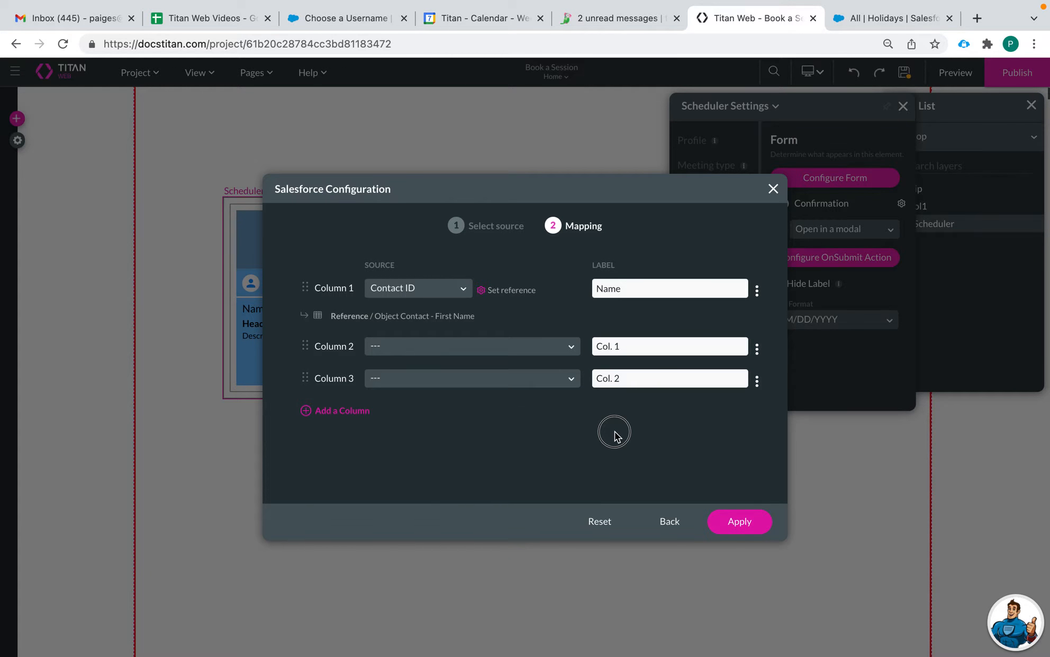
Step: Delete the two unused extra columns and apply the field mapping
{"action": "left_click", "coordinate": [757, 349]}
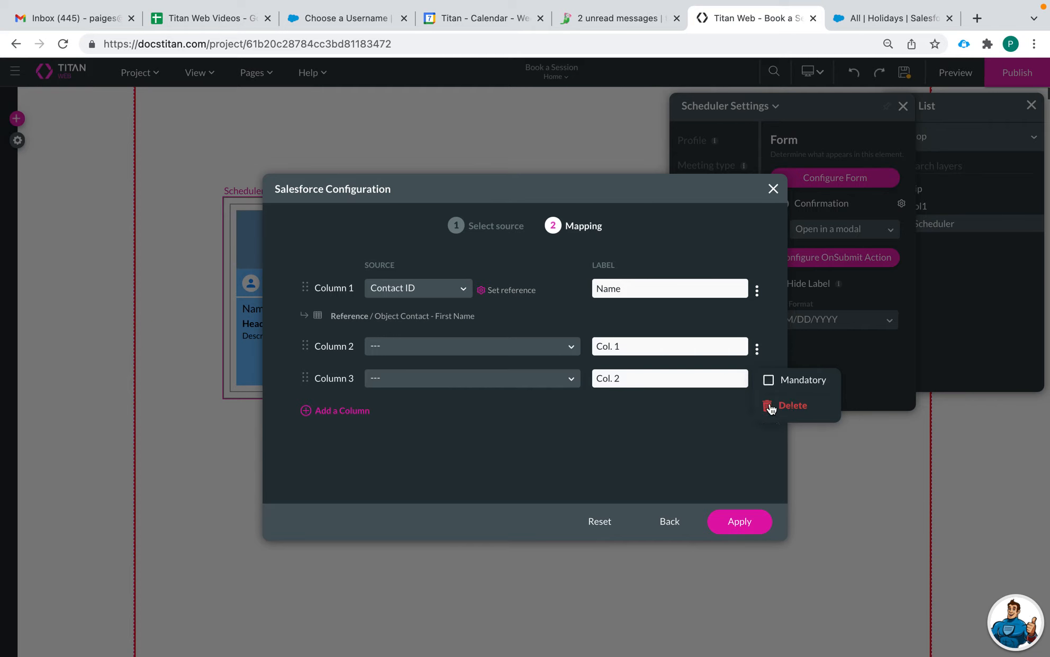
{"action": "left_click", "coordinate": [769, 405]}
{"action": "left_click", "coordinate": [757, 350]}
{"action": "left_click", "coordinate": [769, 405]}
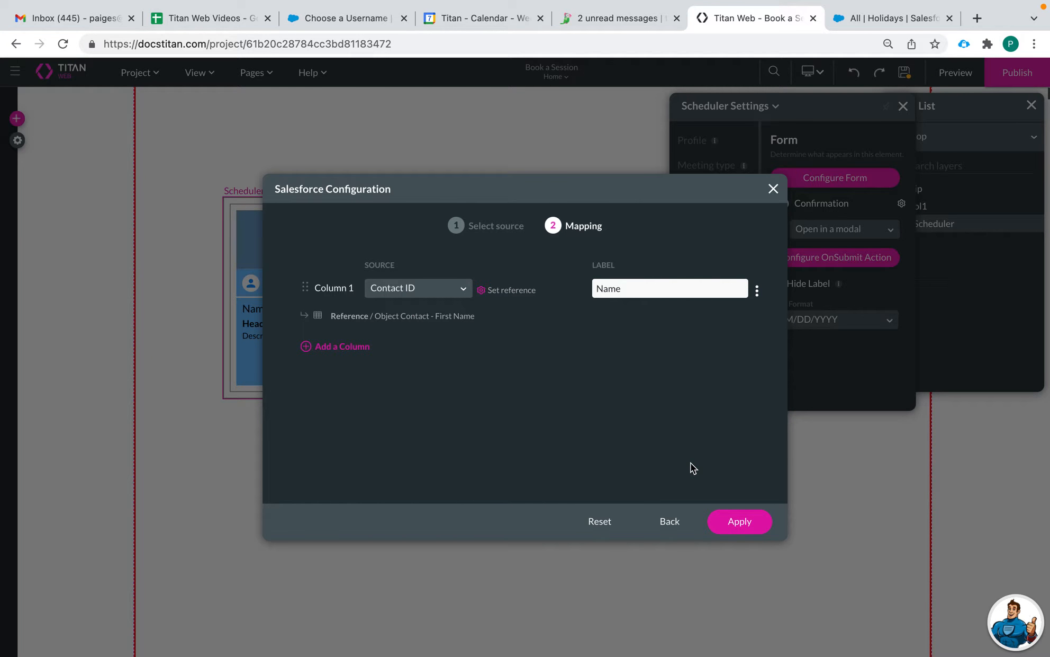
{"action": "left_click", "coordinate": [730, 527]}
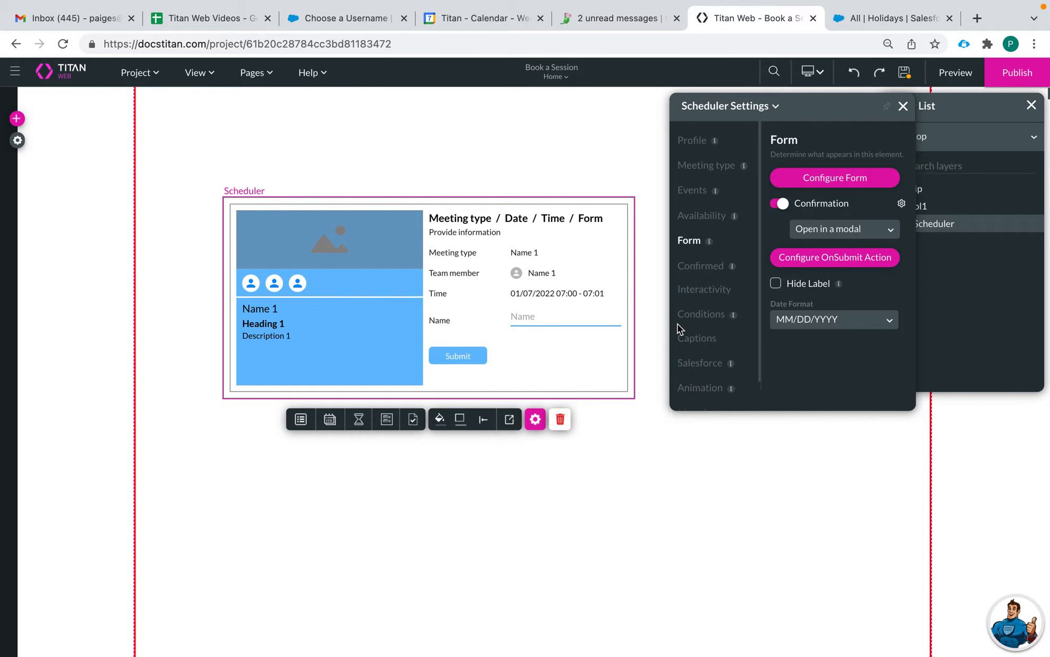
Step: Add a second form column referencing the Contact's Email field and apply the mapping
{"action": "left_click", "coordinate": [836, 177]}
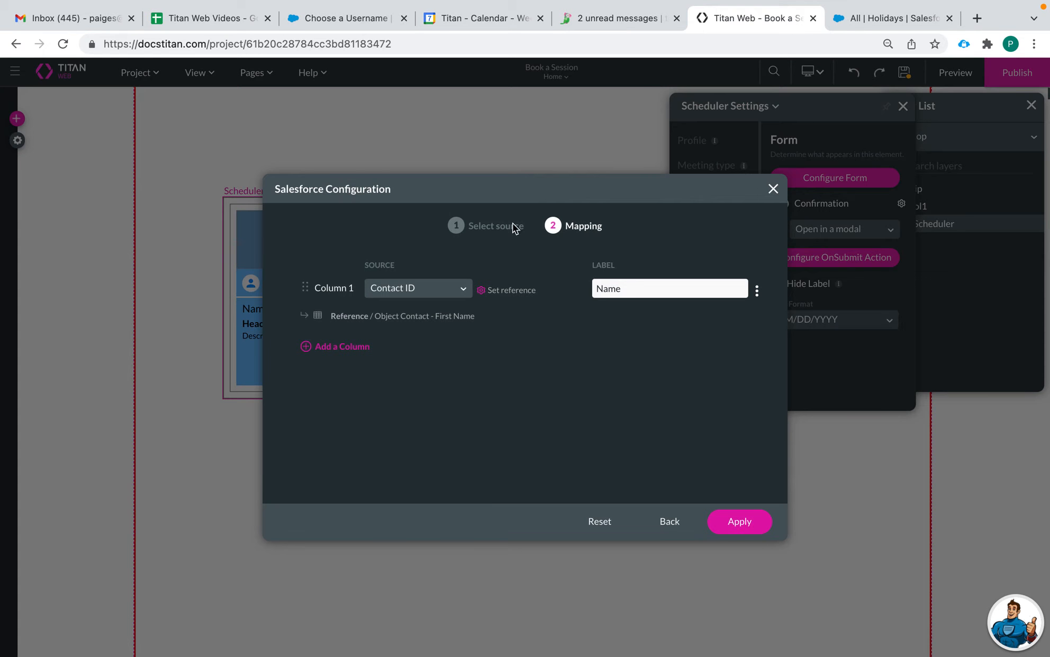
{"action": "left_click", "coordinate": [344, 346]}
{"action": "left_click", "coordinate": [400, 346]}
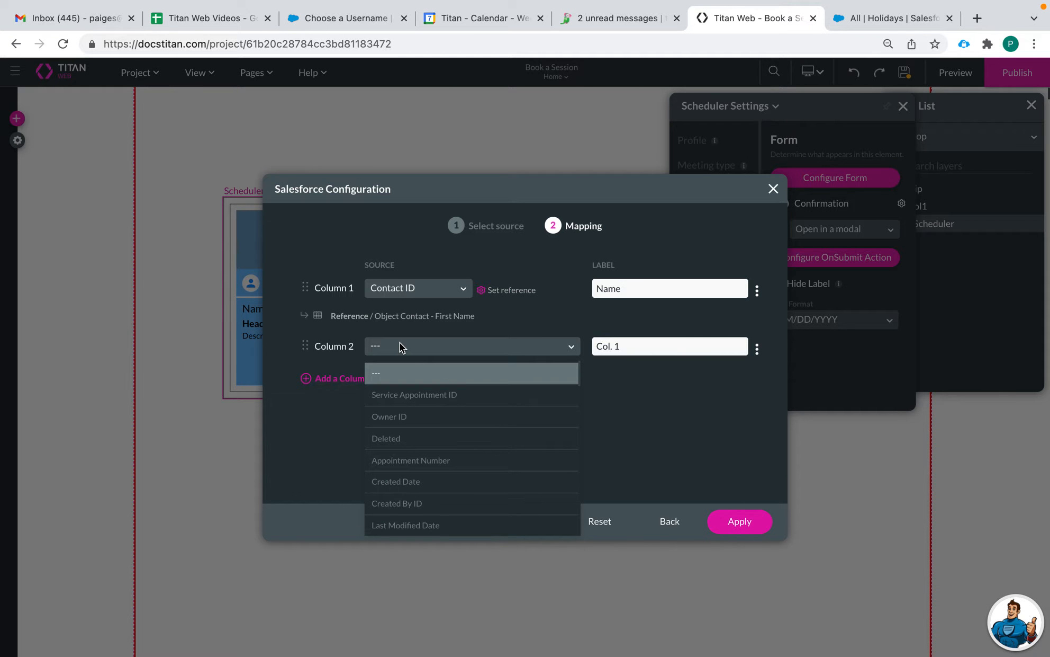
{"action": "type", "text": "con"}
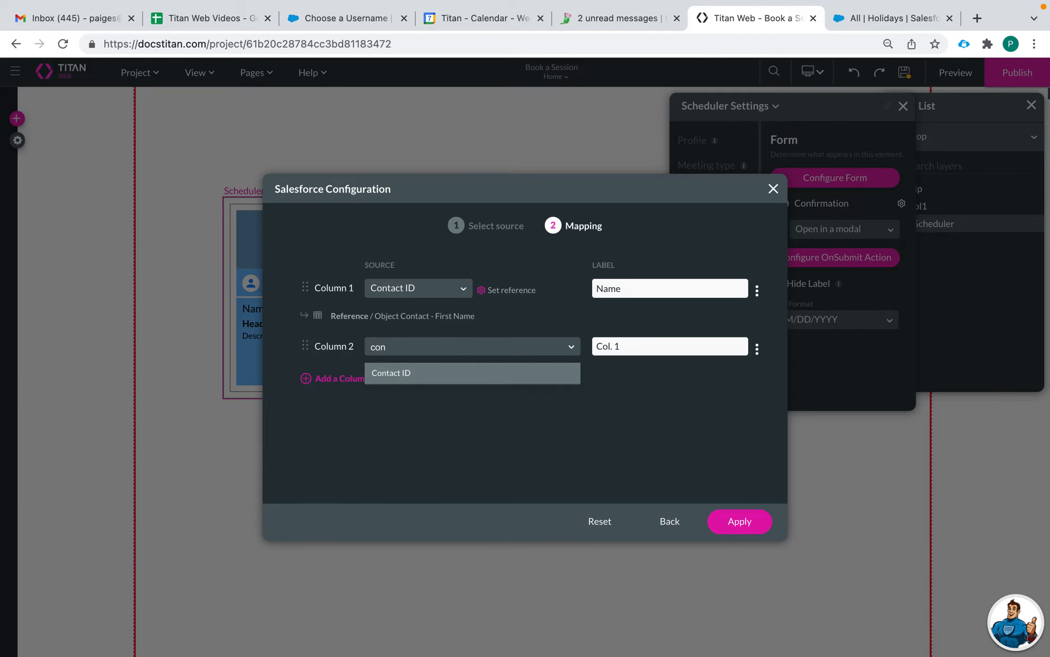
{"action": "left_click", "coordinate": [403, 377]}
{"action": "left_click", "coordinate": [509, 342]}
{"action": "left_click", "coordinate": [525, 349]}
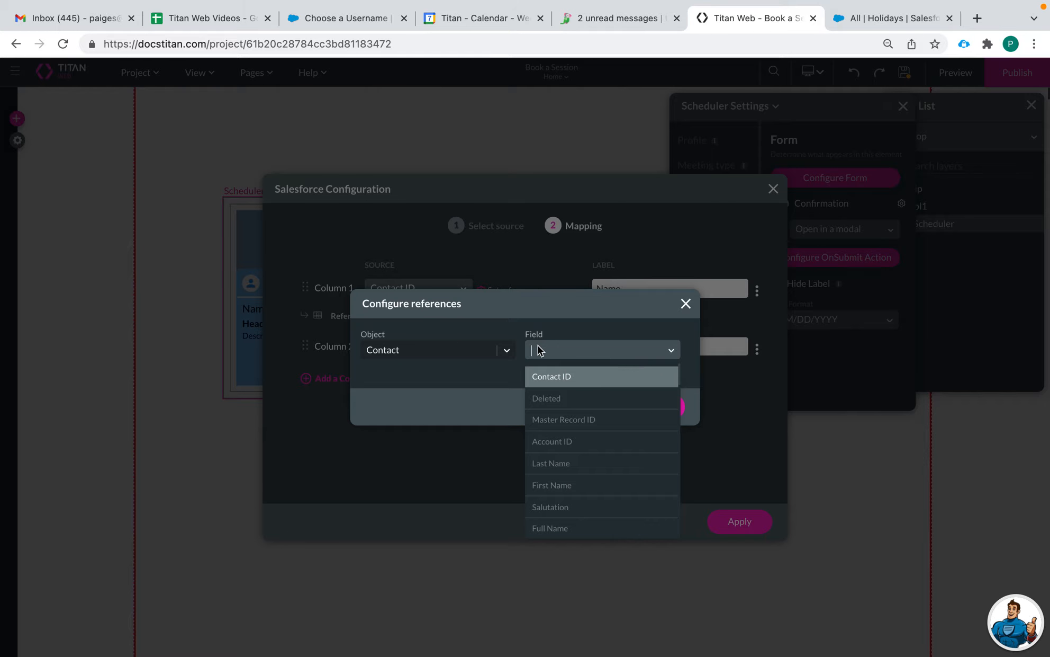
{"action": "type", "text": "ema"}
{"action": "left_click", "coordinate": [554, 384]}
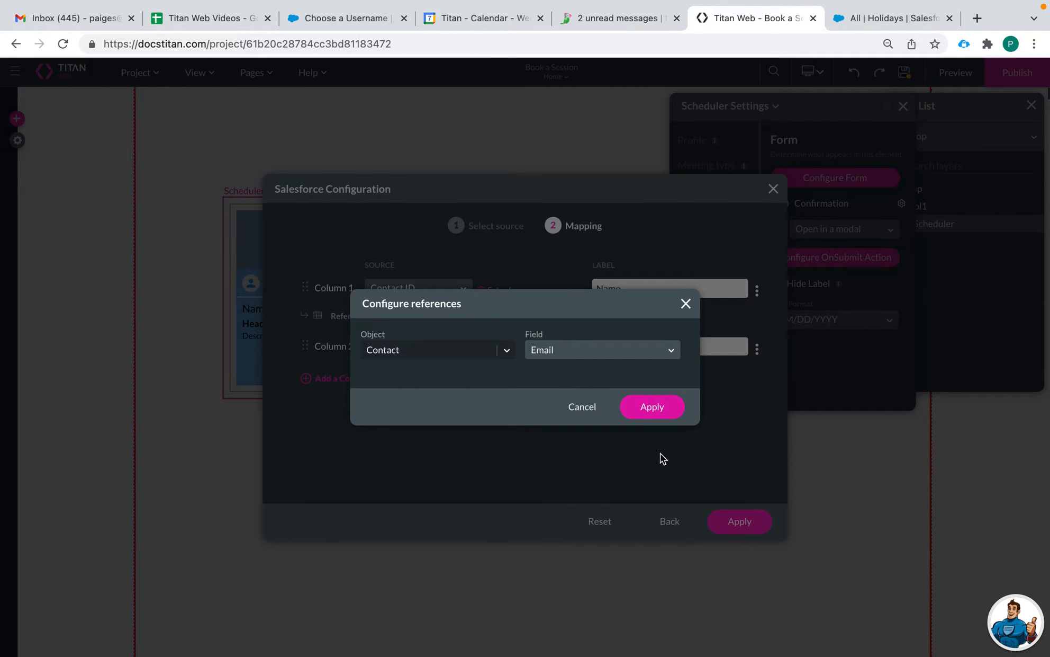
{"action": "left_click", "coordinate": [657, 409]}
{"action": "left_click", "coordinate": [733, 523]}
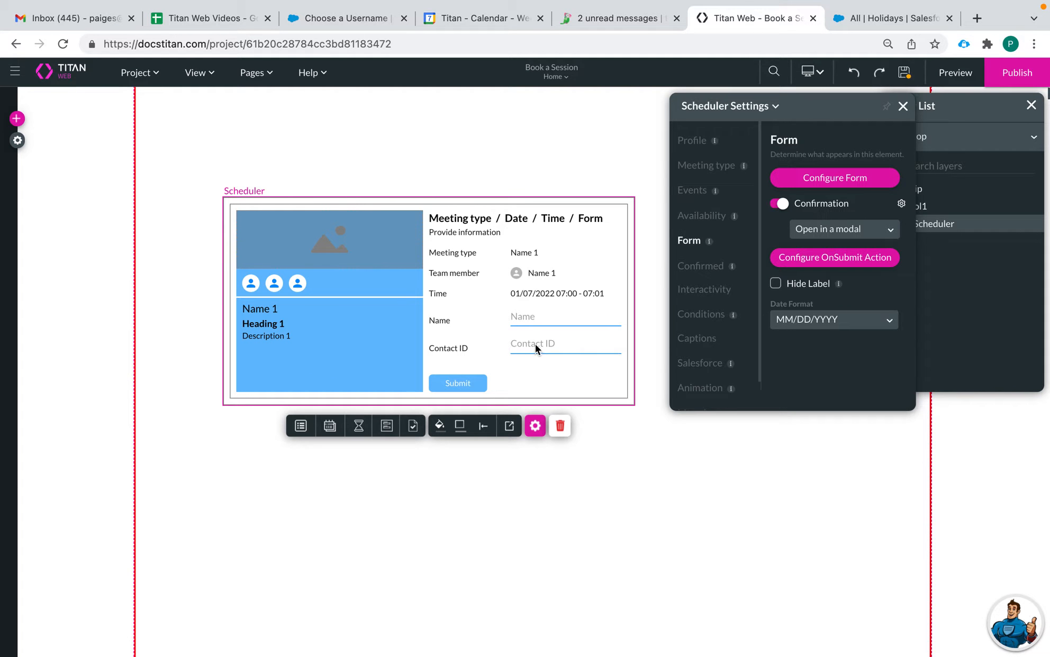
Step: Relabel the second column from 'Contact ID' to 'Email' and apply the mapping
{"action": "left_click", "coordinate": [833, 185]}
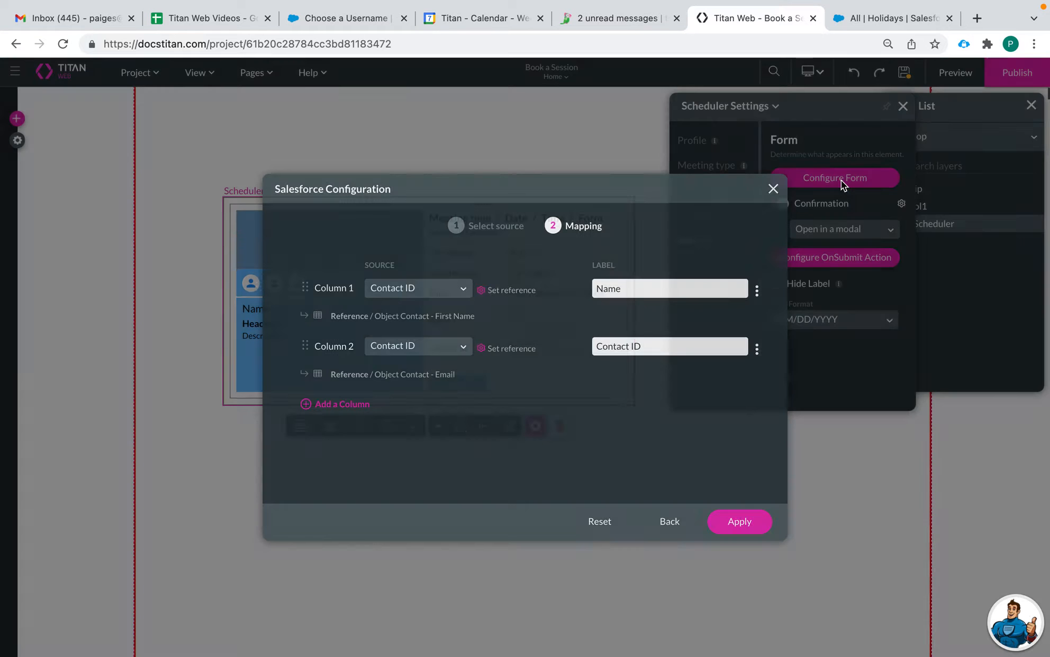
{"action": "left_click", "coordinate": [498, 350]}
{"action": "left_click", "coordinate": [650, 408]}
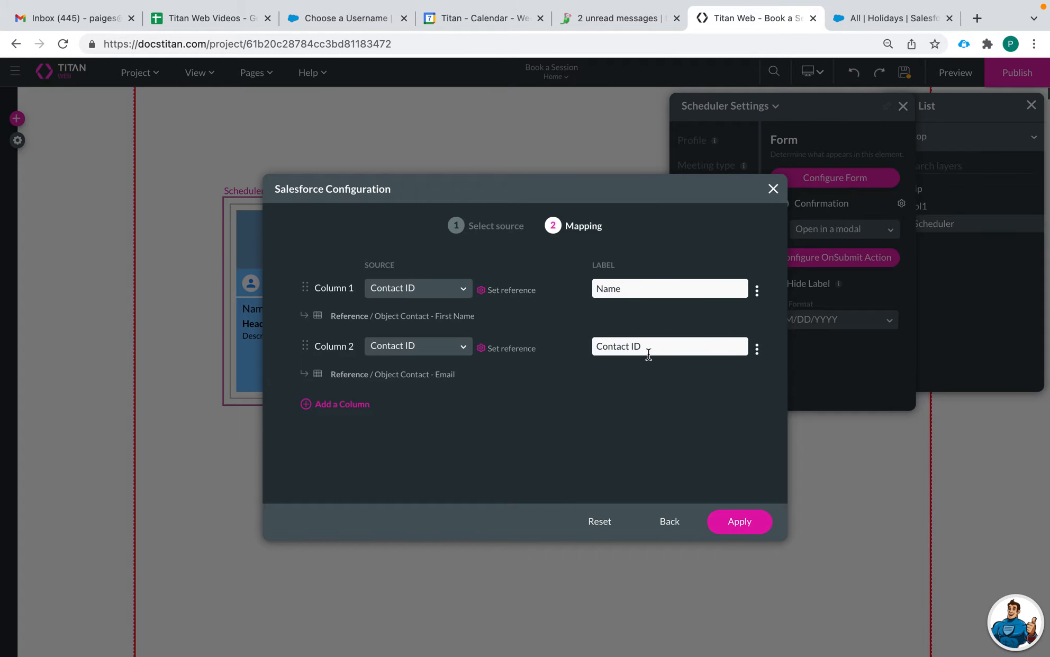
{"action": "left_click", "coordinate": [658, 345]}
{"action": "left_click_drag", "start_coordinate": [657, 346], "coordinate": [586, 345]}
{"action": "type", "text": "Email"}
{"action": "left_click", "coordinate": [740, 523]}
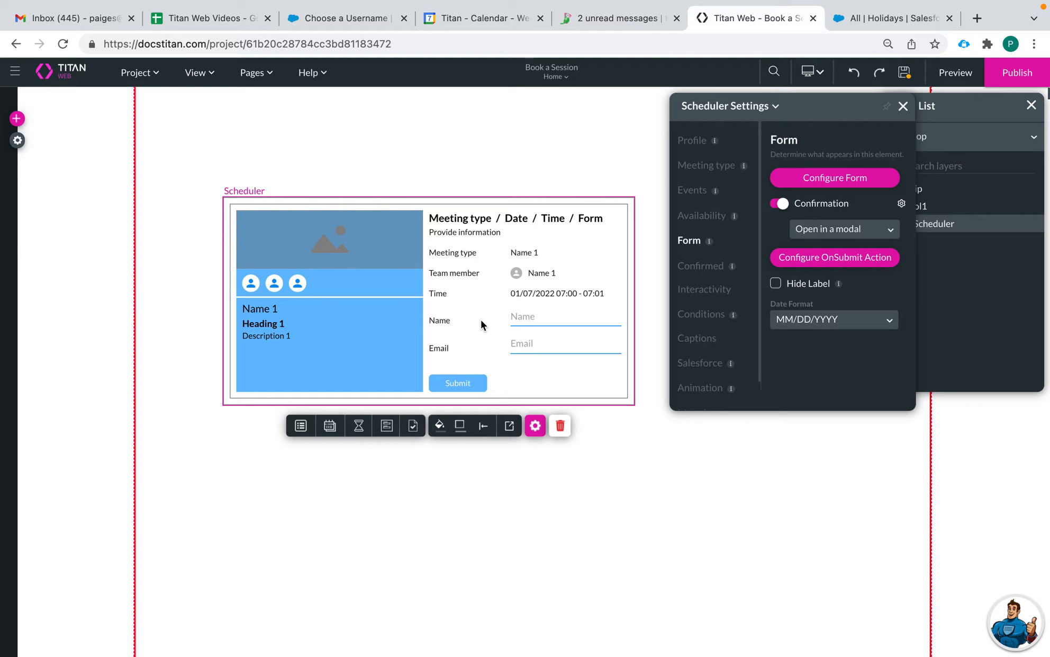
Step: Toggle the booking confirmation off and back on, leaving it enabled
{"action": "left_click", "coordinate": [516, 321]}
{"action": "left_click", "coordinate": [840, 228]}
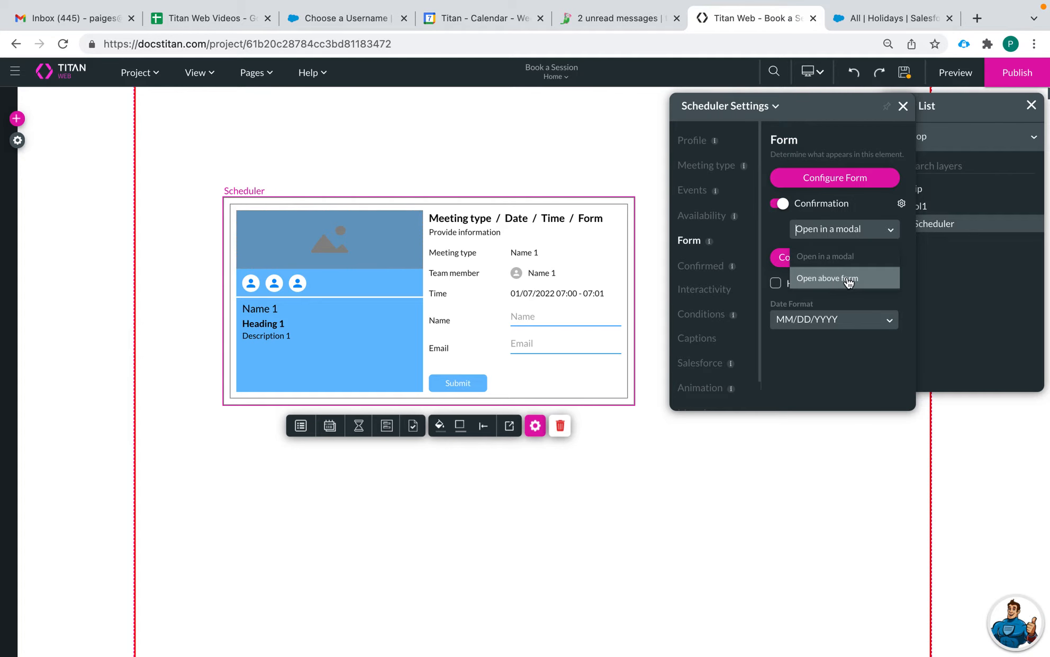
{"action": "left_click", "coordinate": [787, 209]}
{"action": "left_click", "coordinate": [786, 208]}
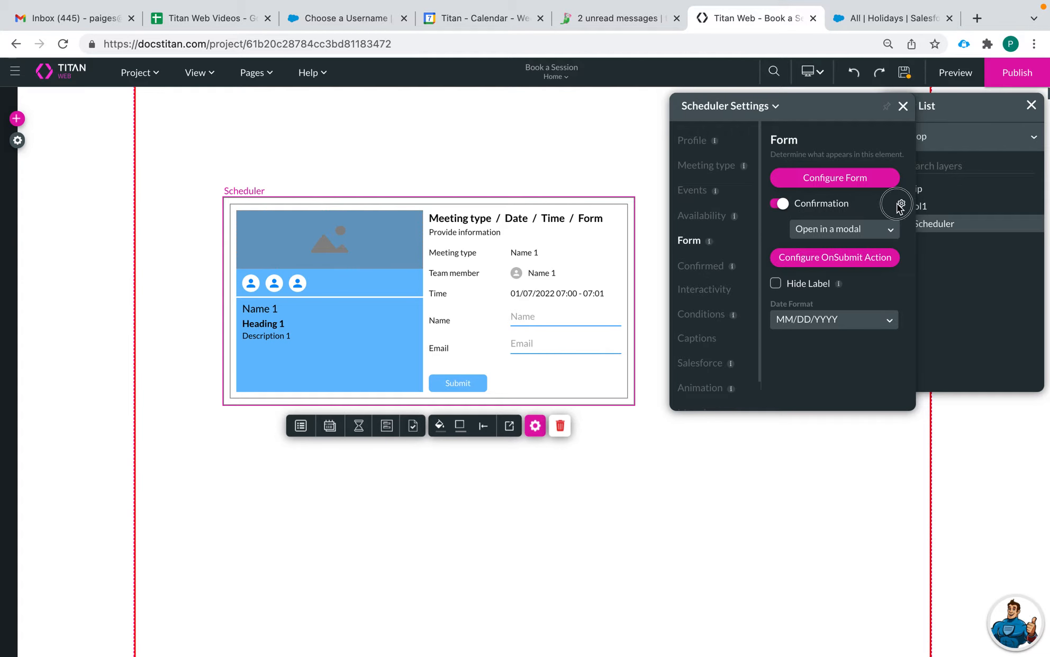
Step: Replace the confirmation pop-up question with the custom message 'Are you sure you want to book' and apply
{"action": "left_click", "coordinate": [901, 205]}
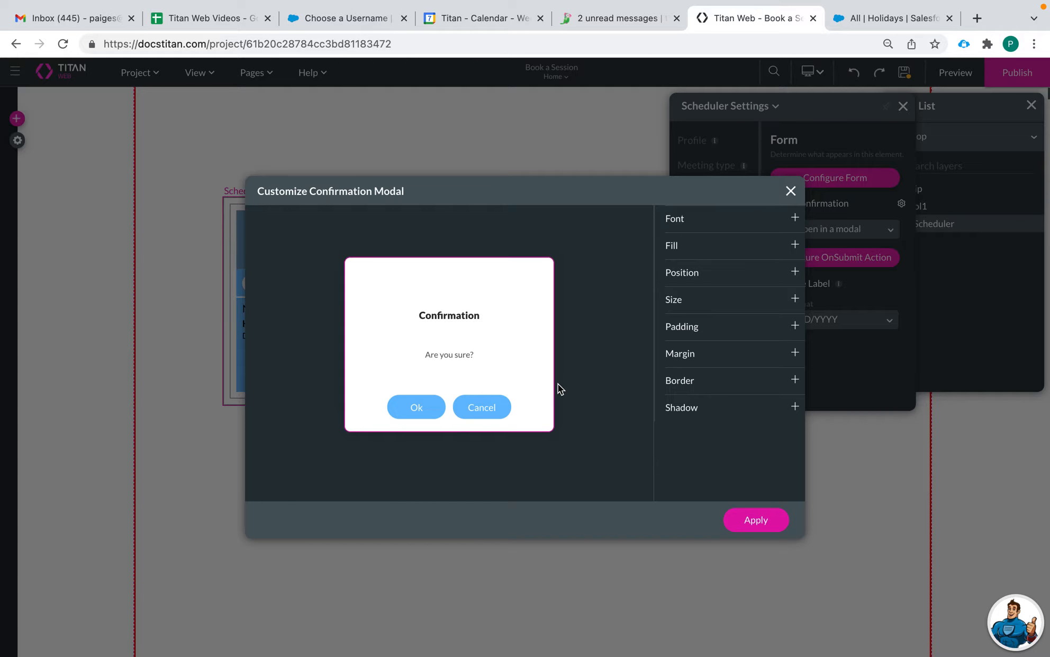
{"action": "left_click", "coordinate": [464, 354]}
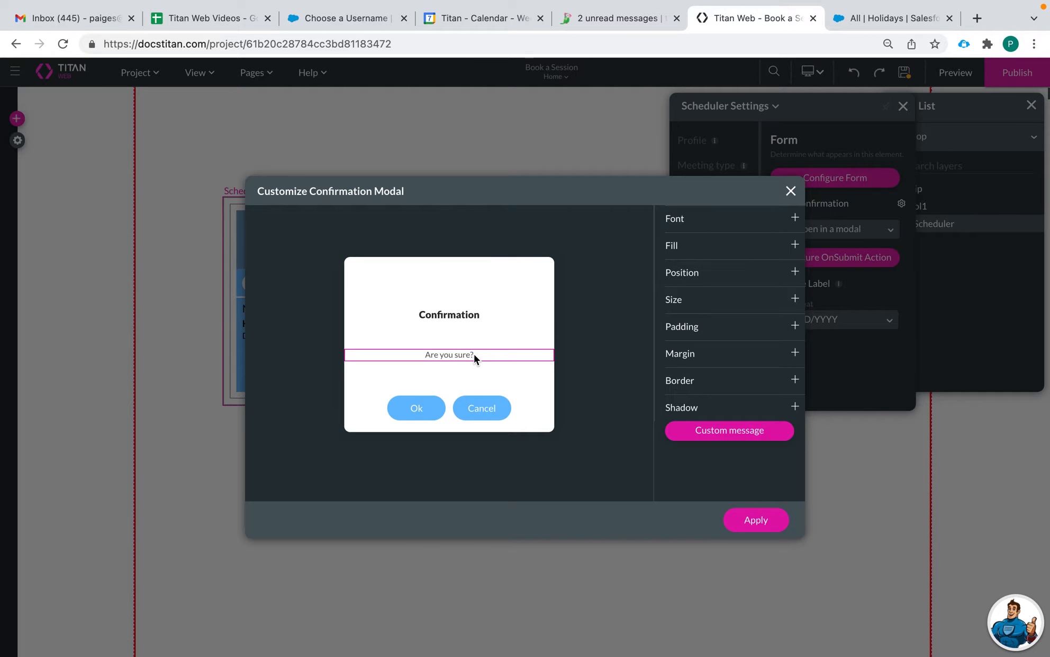
{"action": "left_click", "coordinate": [472, 353]}
{"action": "left_click", "coordinate": [464, 353]}
{"action": "left_click", "coordinate": [471, 353]}
{"action": "left_click", "coordinate": [476, 354]}
{"action": "left_click", "coordinate": [705, 429]}
{"action": "type", "text": "ARe yo"}
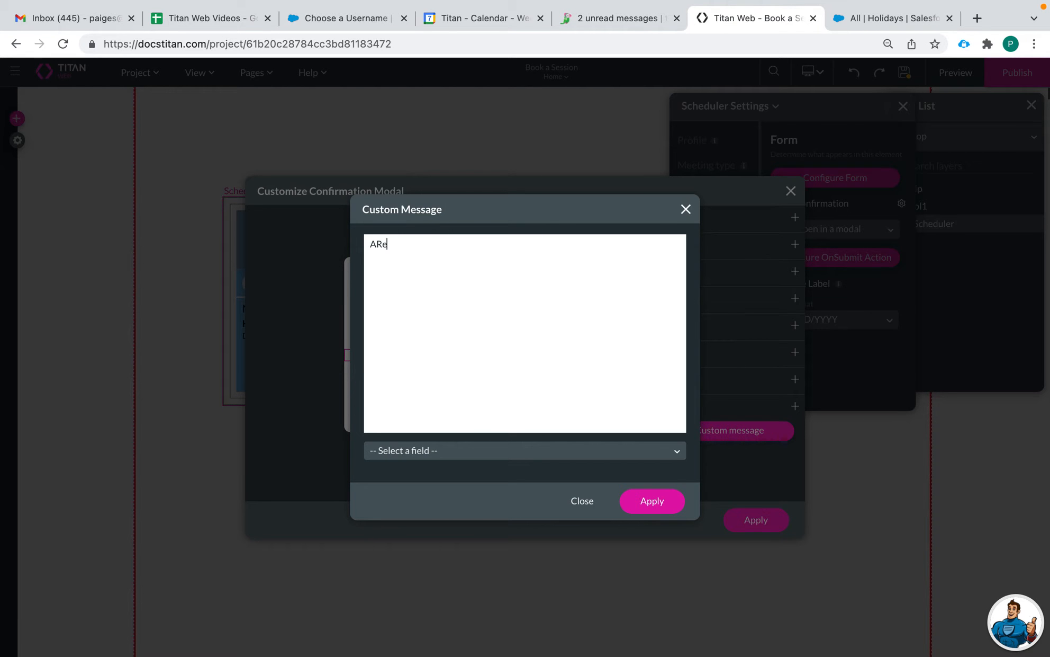
{"action": "key", "text": "BackSpace"}
{"action": "key", "text": "BackSpace"}
{"action": "key", "text": "BackSpace"}
{"action": "type", "text": "ou sure you want to book?"}
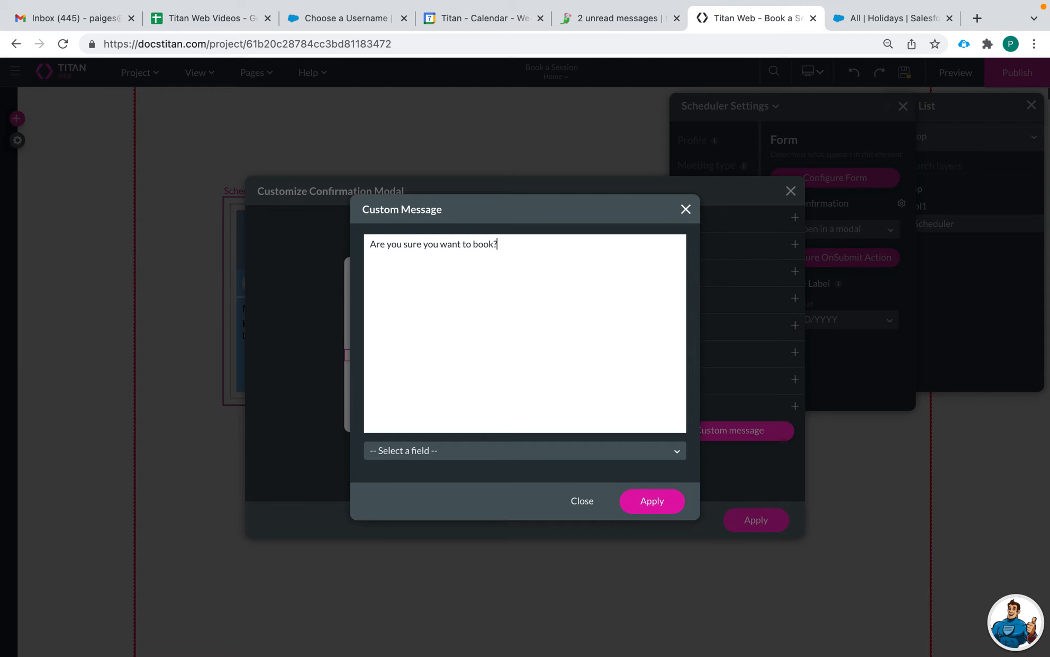
{"action": "left_click", "coordinate": [646, 503]}
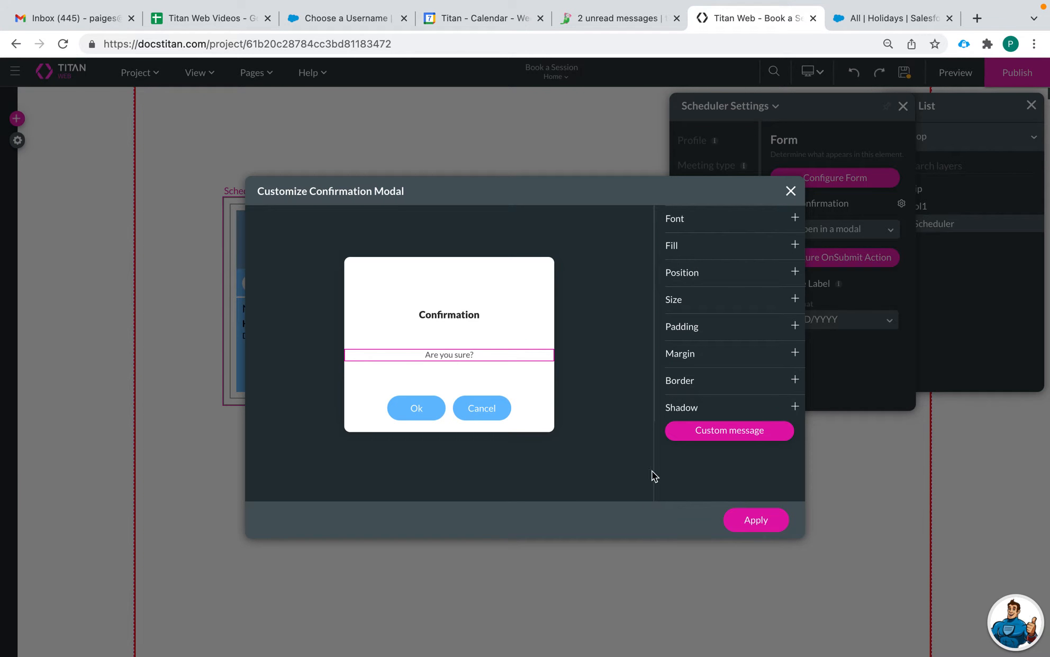
{"action": "left_click", "coordinate": [741, 525]}
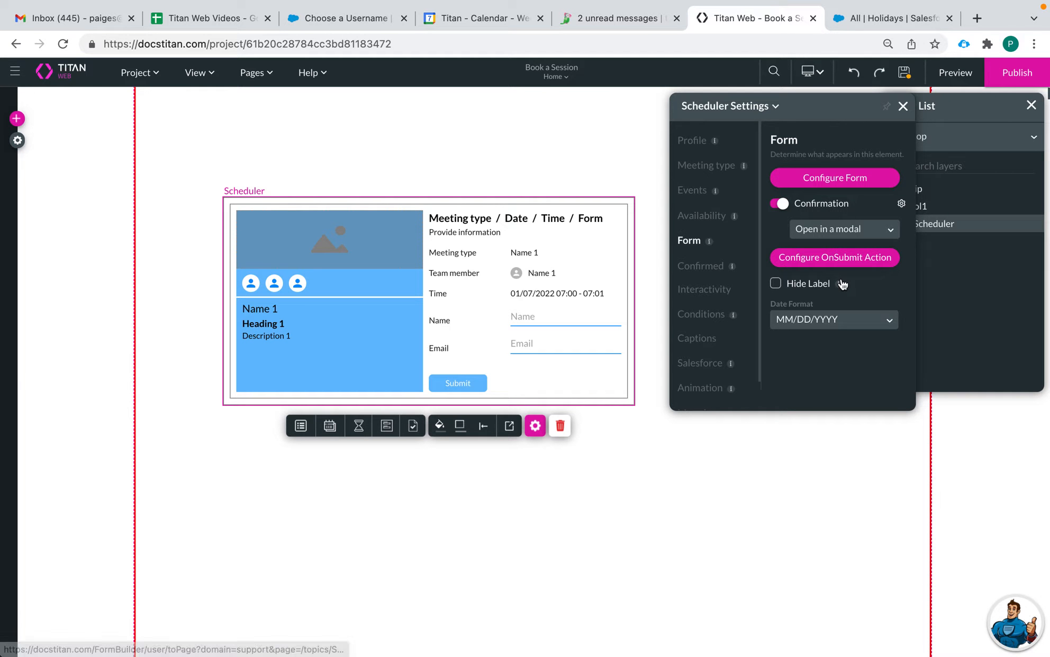
Step: Try hiding field labels and a day-first date, then restore labels and MM/DD/YYYY
{"action": "left_click", "coordinate": [791, 285]}
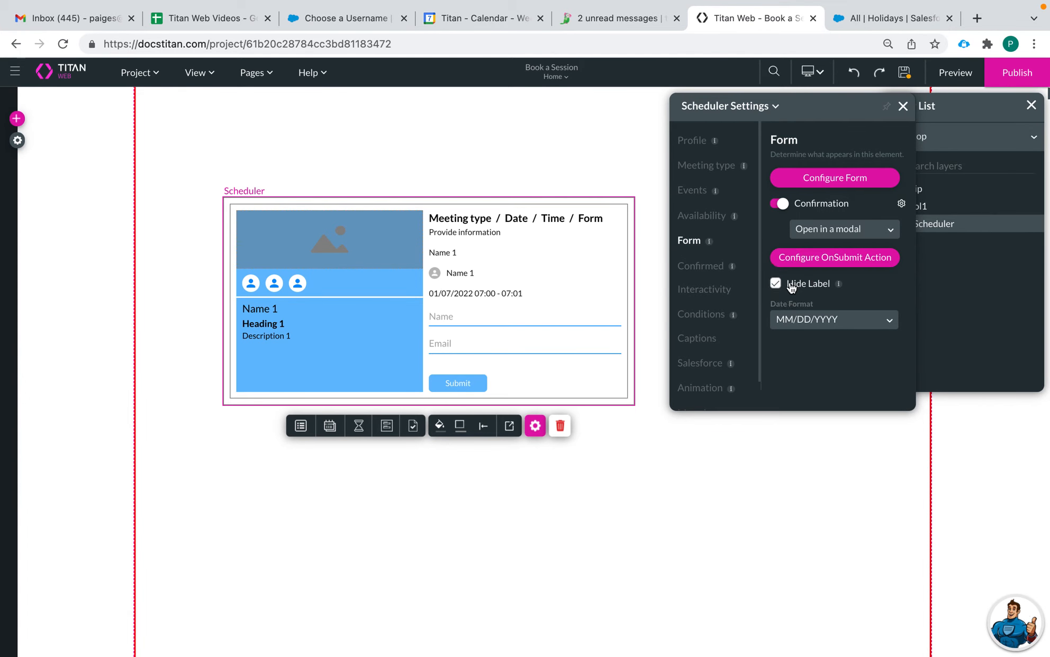
{"action": "left_click", "coordinate": [791, 285]}
{"action": "left_click", "coordinate": [791, 285]}
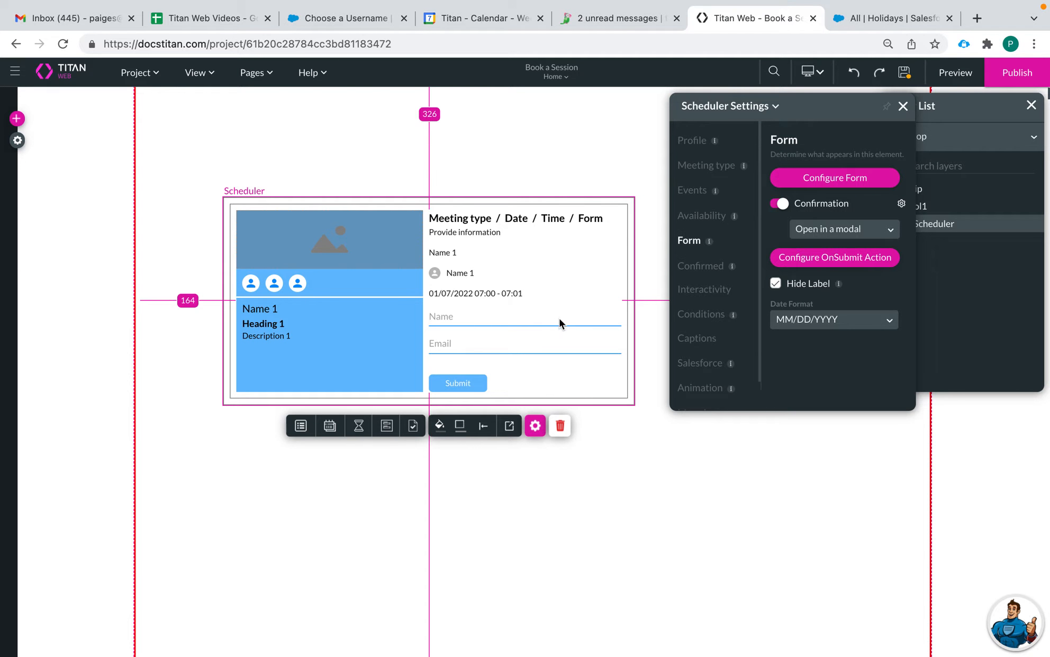
{"action": "left_click", "coordinate": [776, 284]}
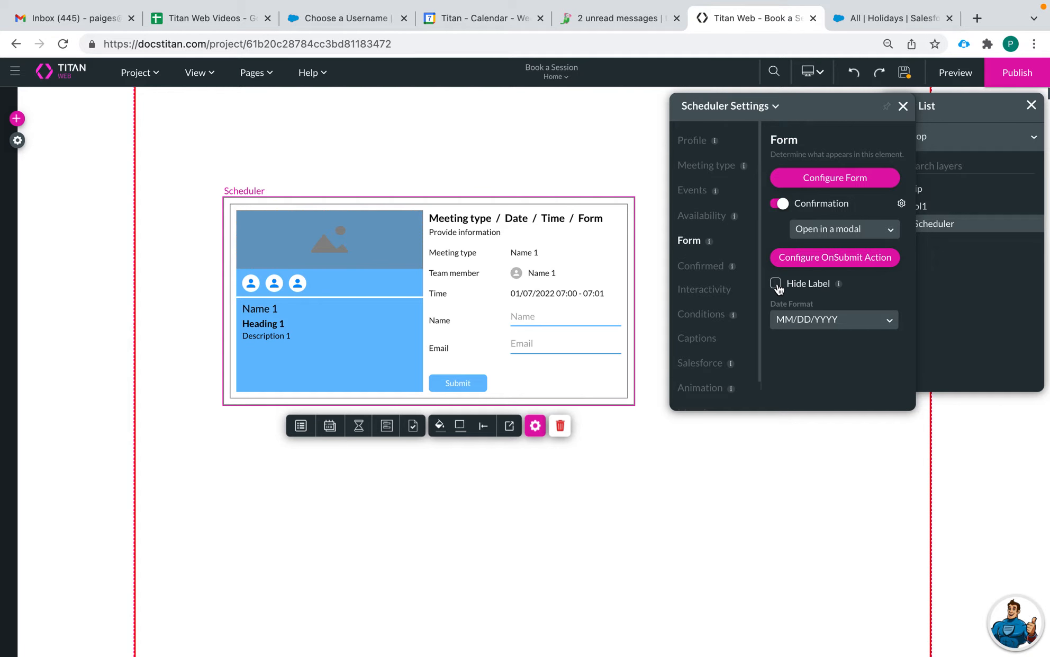
{"action": "left_click", "coordinate": [843, 318]}
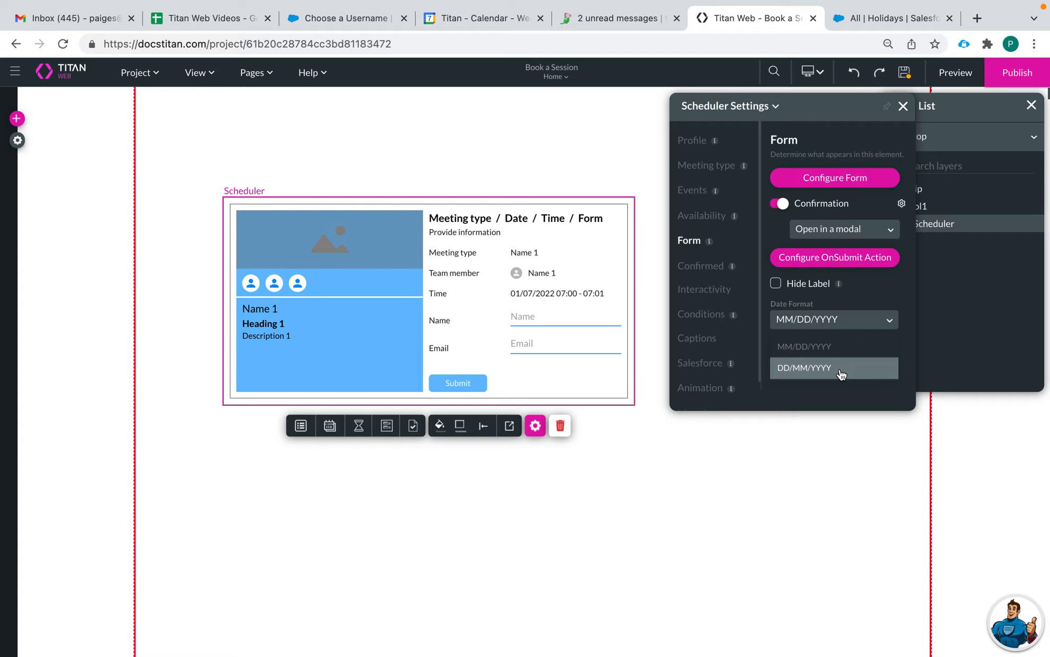
{"action": "left_click", "coordinate": [842, 365]}
{"action": "left_click", "coordinate": [839, 321]}
{"action": "left_click", "coordinate": [835, 347]}
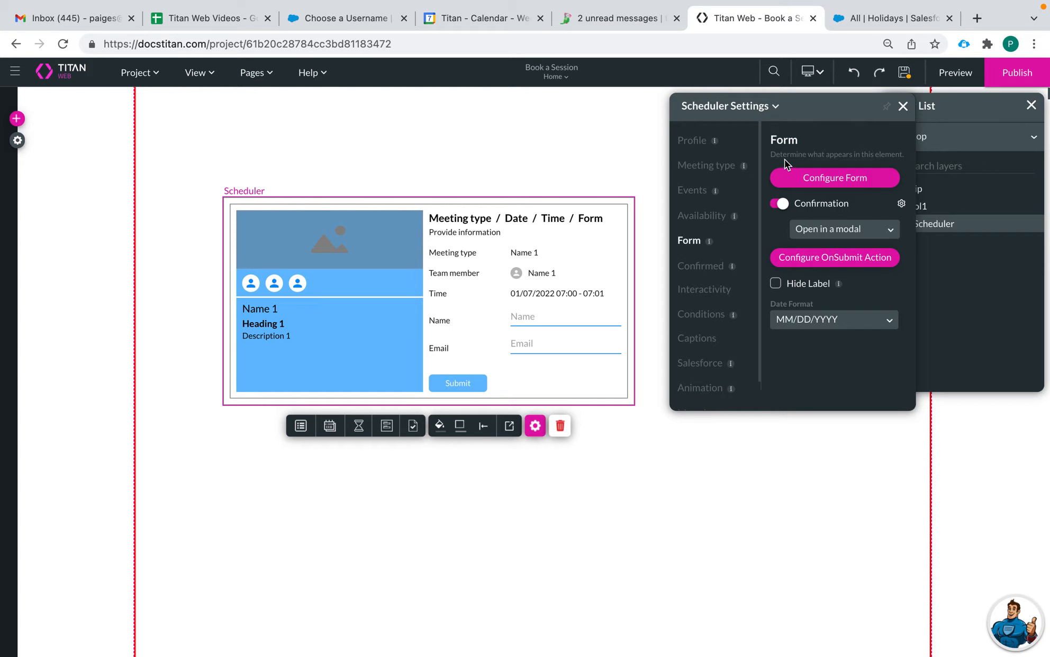
Step: Add a submit rule action using the Salesforce Service Appointment create push integration
{"action": "left_click", "coordinate": [837, 259]}
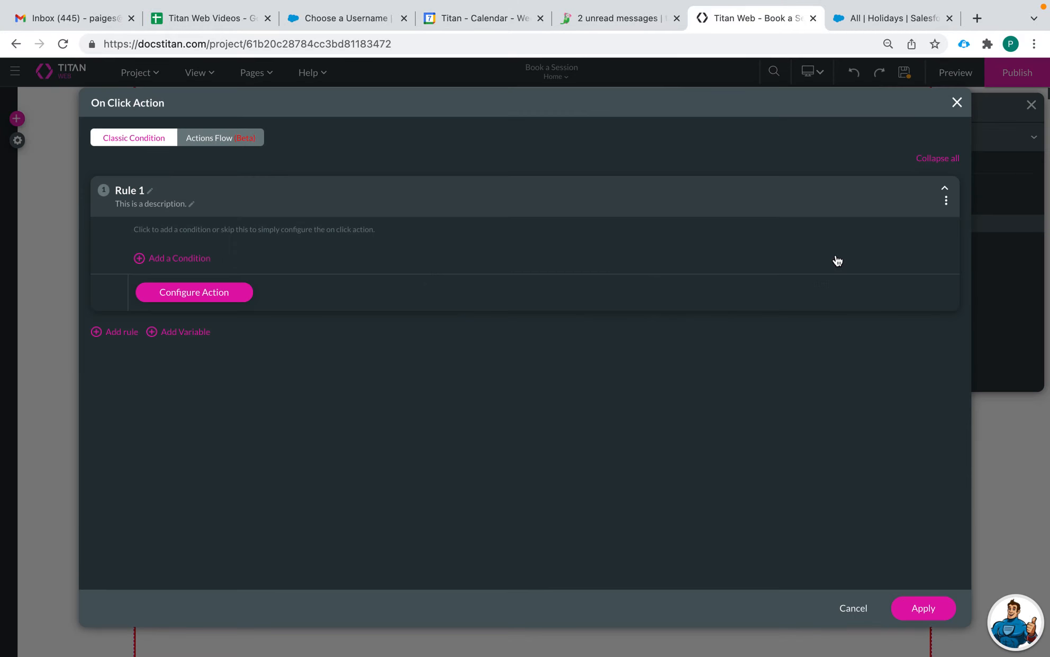
{"action": "left_click", "coordinate": [192, 301]}
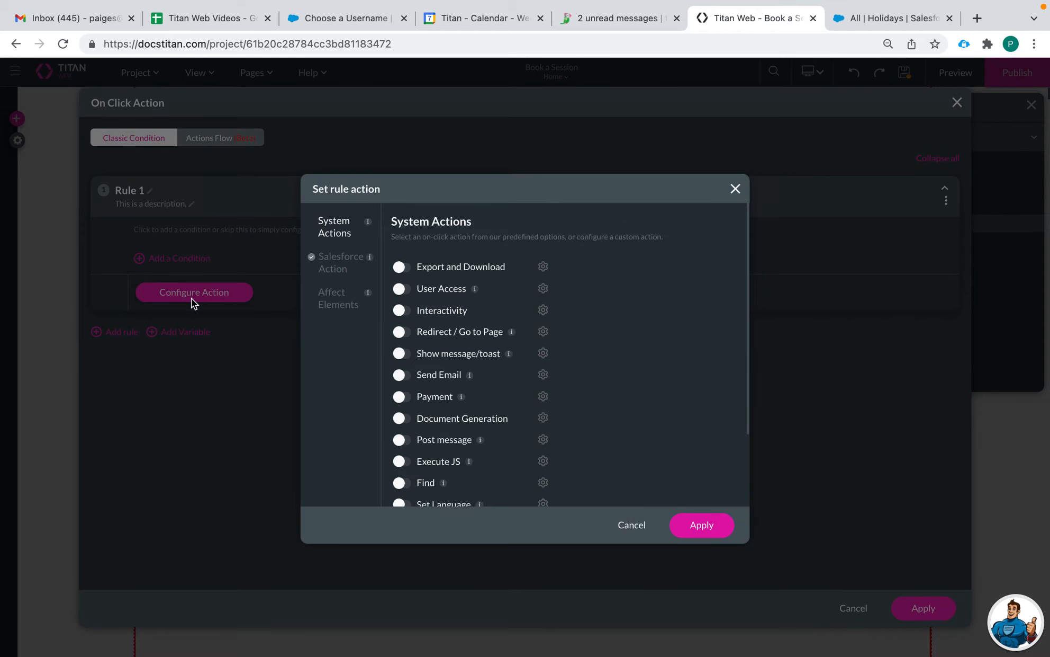
{"action": "left_click", "coordinate": [348, 263]}
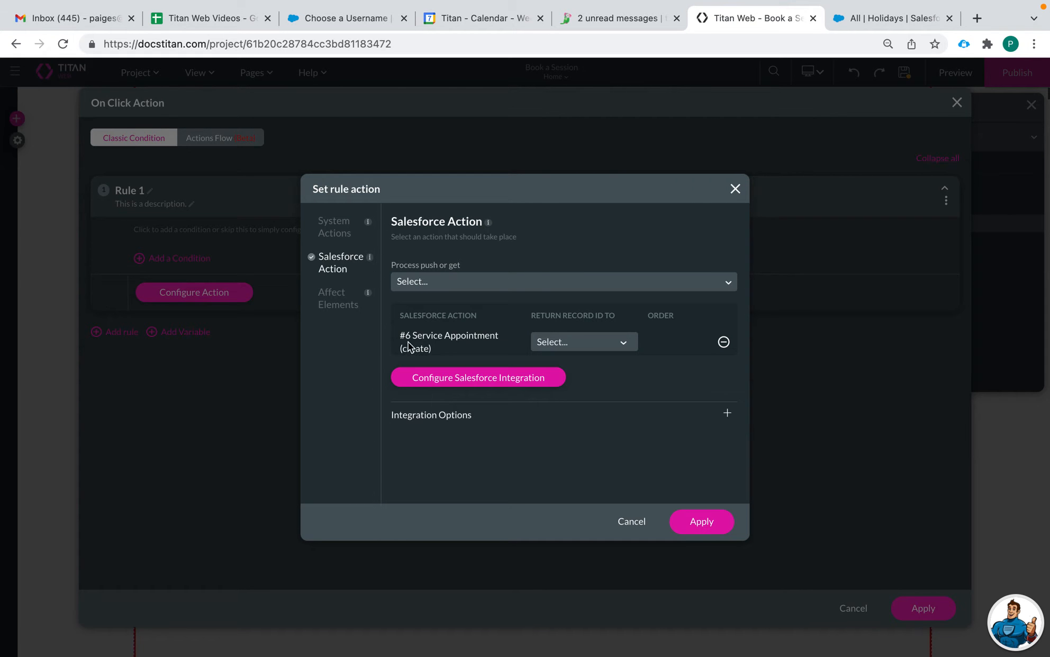
{"action": "left_click", "coordinate": [518, 378]}
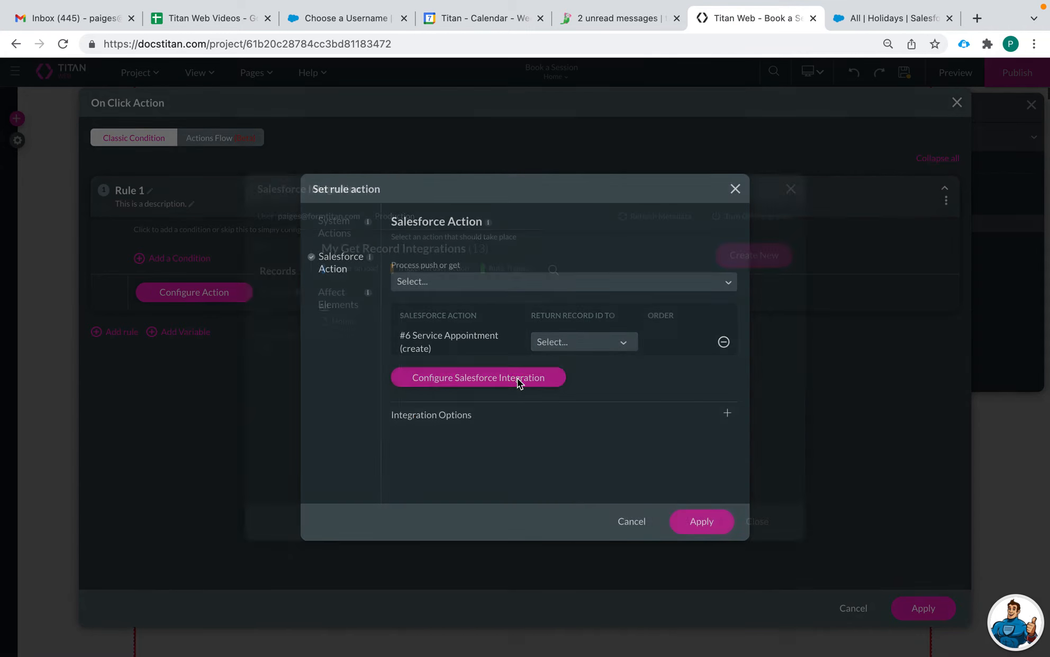
{"action": "scroll", "coordinate": [490, 395], "scroll_direction": "down", "scroll_amount": 1}
{"action": "left_click", "coordinate": [267, 314]}
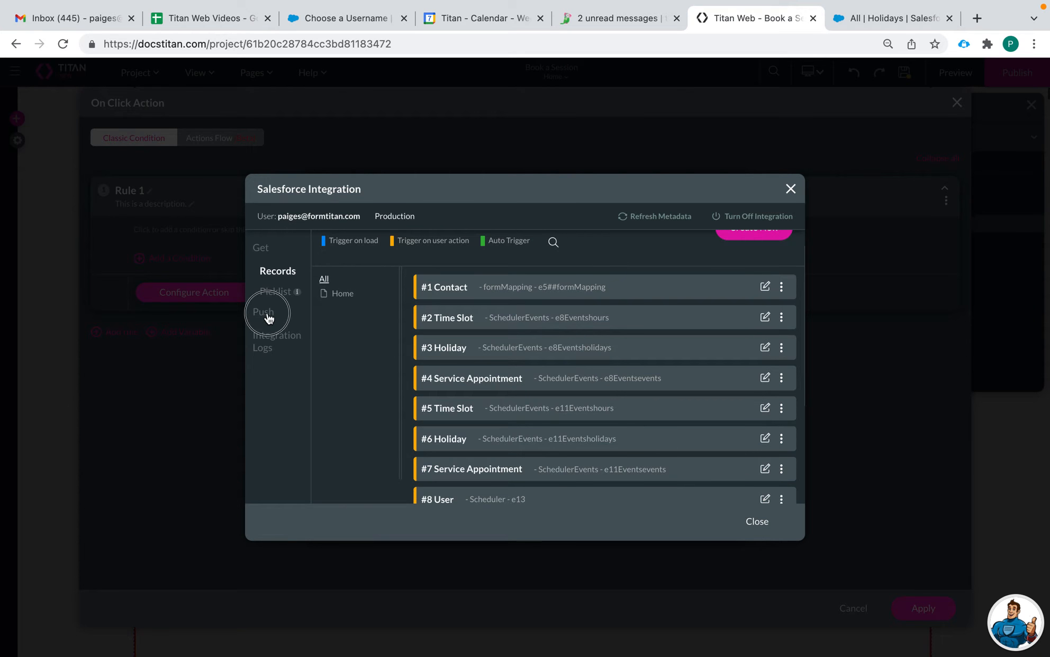
{"action": "left_click", "coordinate": [766, 457]}
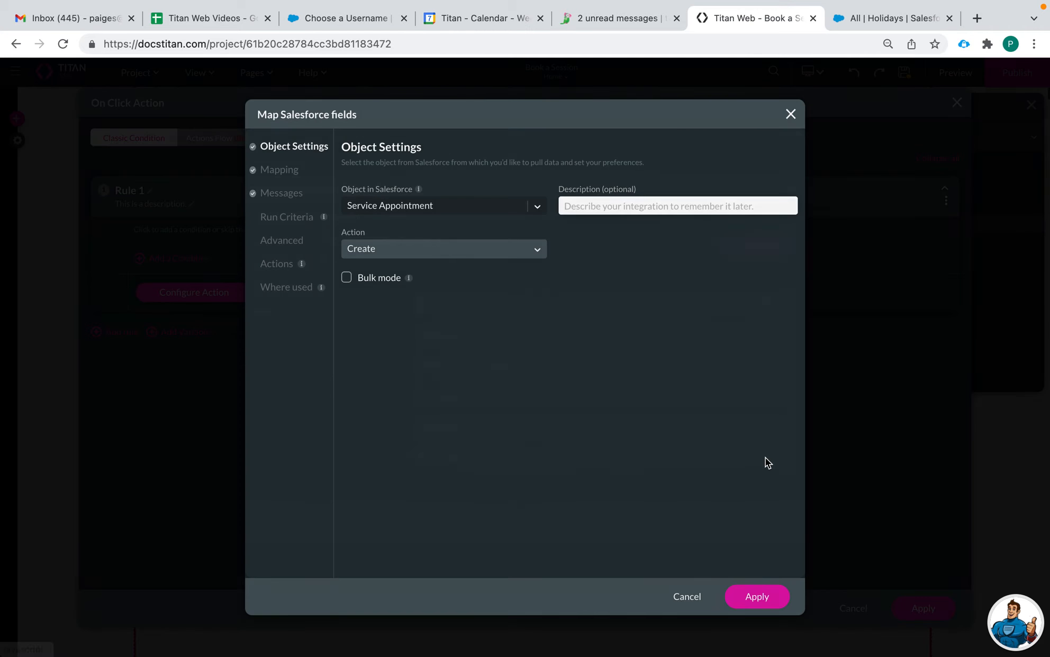
{"action": "left_click", "coordinate": [276, 170]}
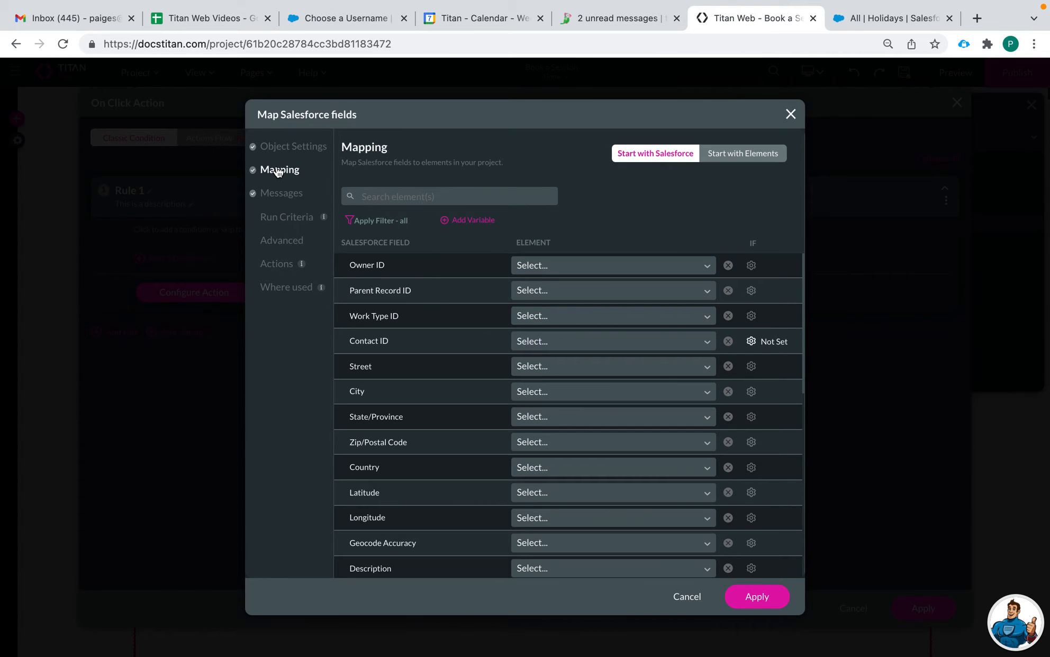
Step: Map the Service Appointment's Contact ID to the Contact ID of the #5 Contact record
{"action": "left_click", "coordinate": [558, 341]}
{"action": "type", "text": "c"}
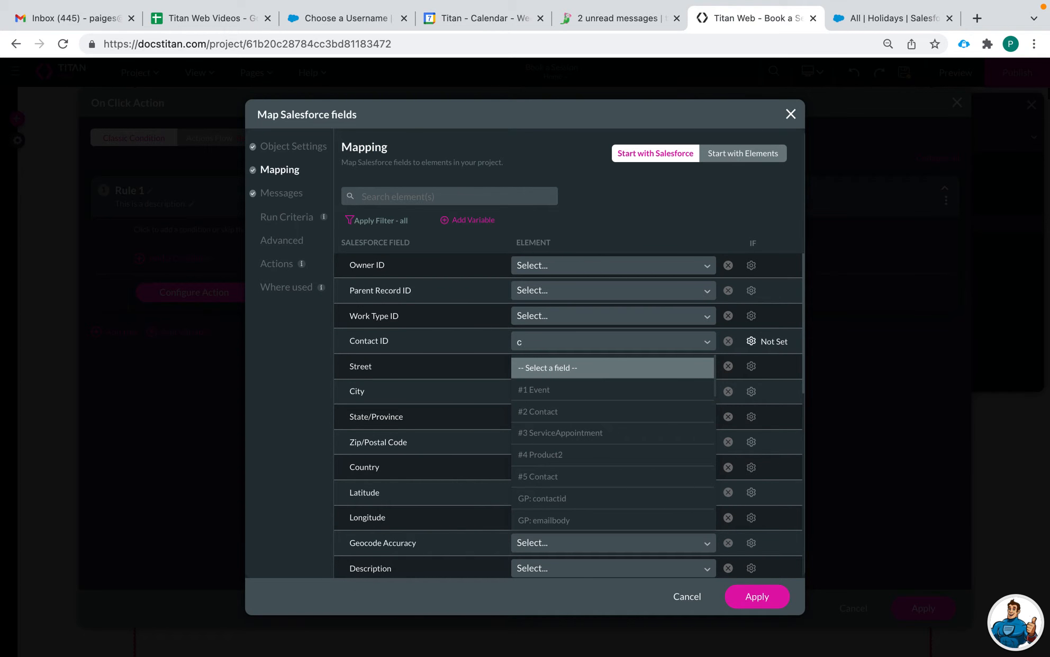
{"action": "type", "text": "co"}
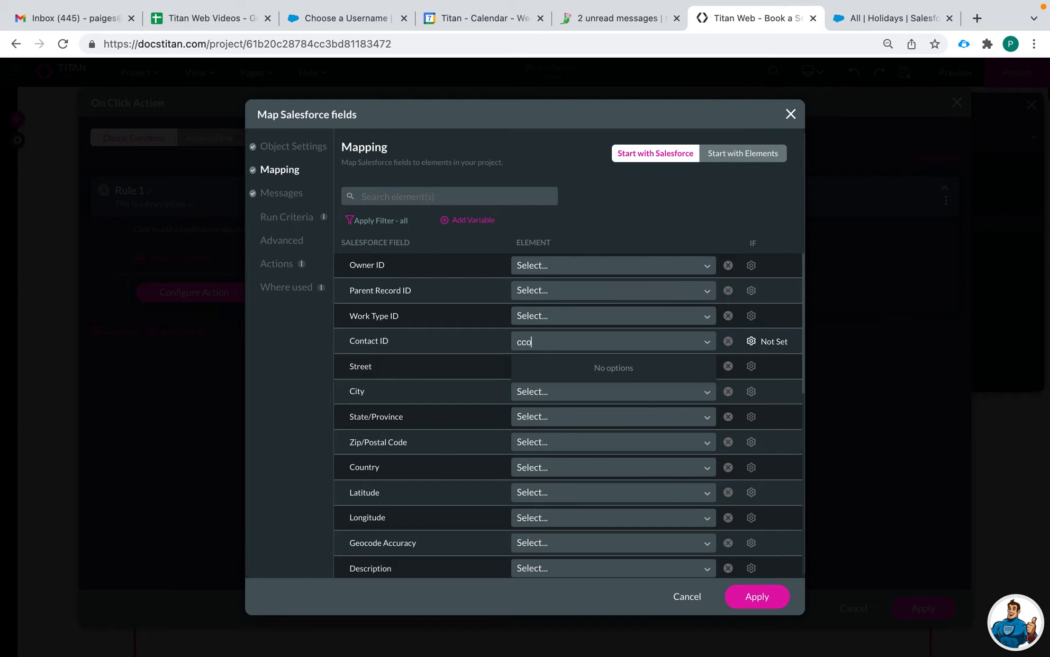
{"action": "key", "text": "BackSpace"}
{"action": "key", "text": "BackSpace"}
{"action": "type", "text": "on"}
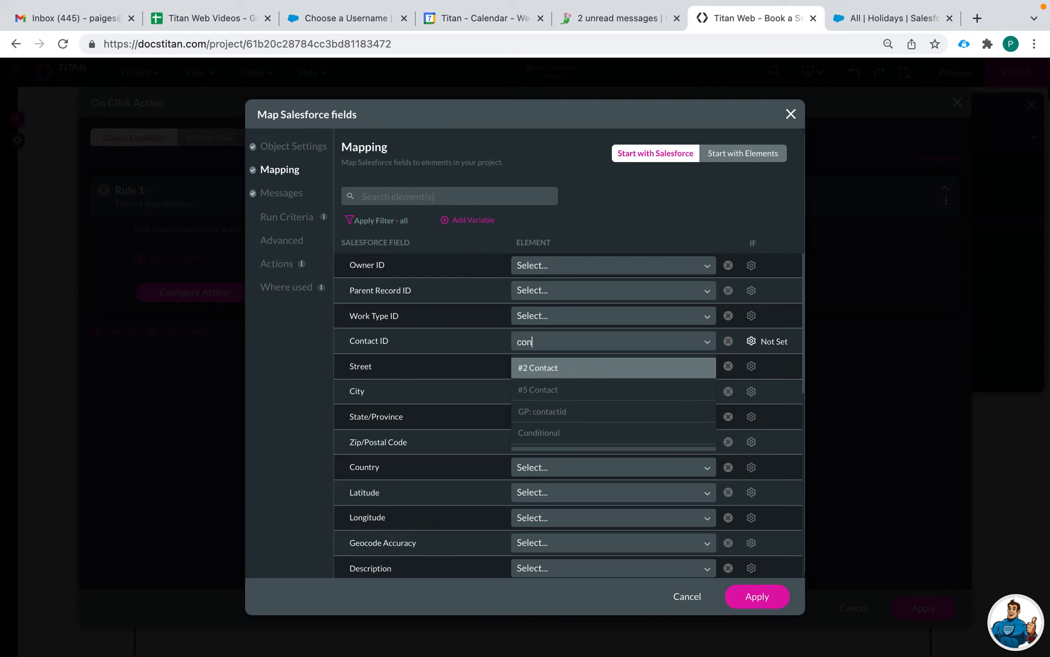
{"action": "left_click", "coordinate": [593, 390]}
{"action": "scroll", "coordinate": [544, 423], "scroll_direction": "down", "scroll_amount": 1}
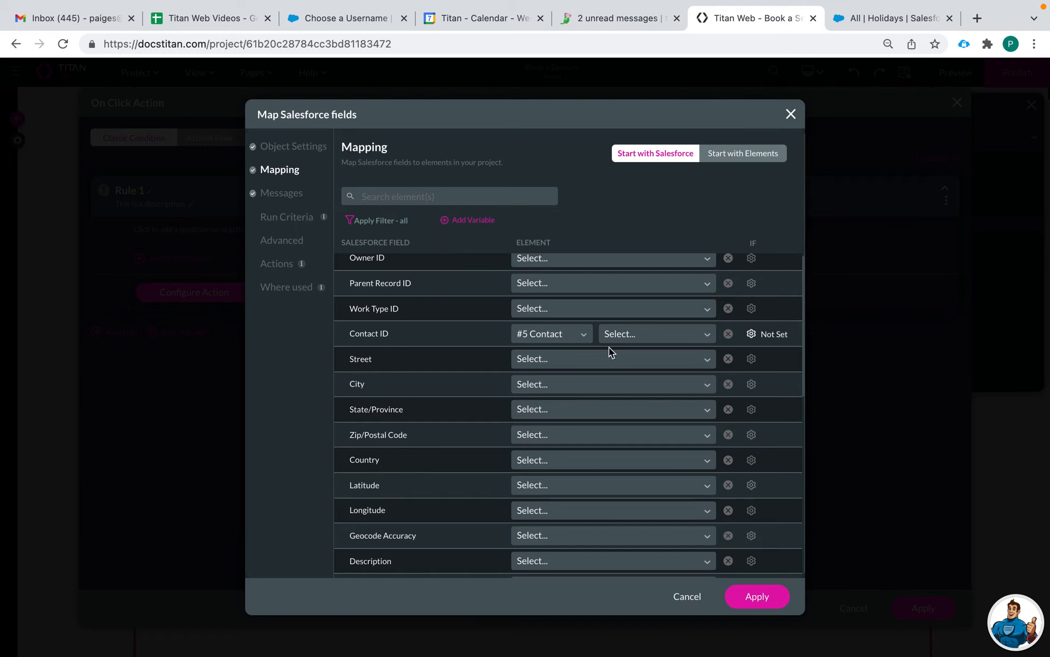
{"action": "left_click", "coordinate": [633, 327]}
{"action": "left_click", "coordinate": [646, 364]}
{"action": "scroll", "coordinate": [599, 419], "scroll_direction": "down", "scroll_amount": 7}
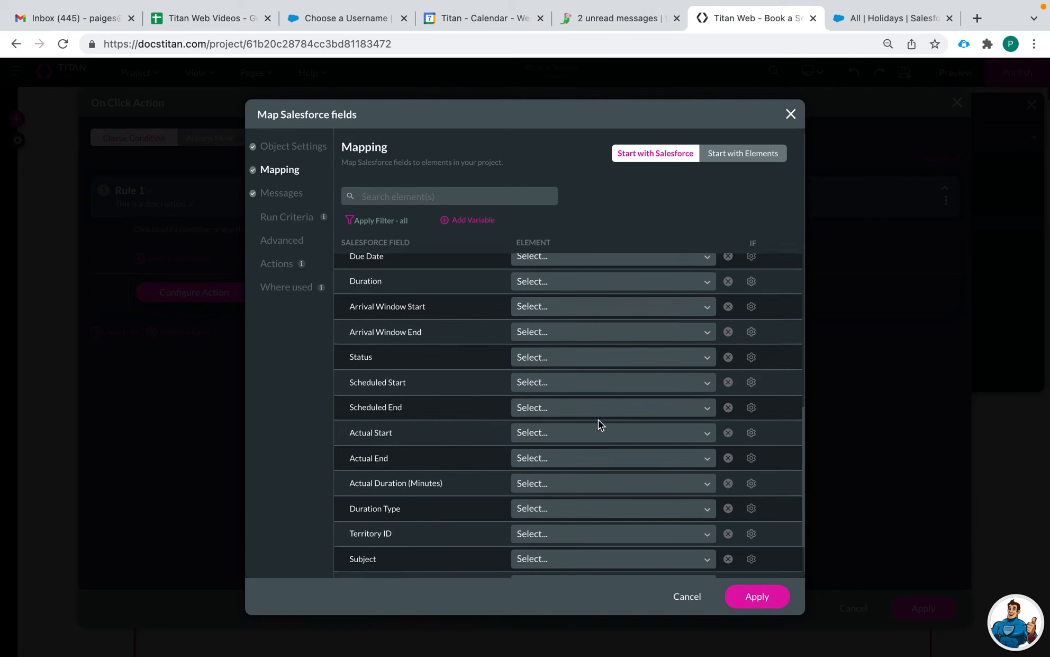
{"action": "scroll", "coordinate": [599, 419], "scroll_direction": "down", "scroll_amount": 5}
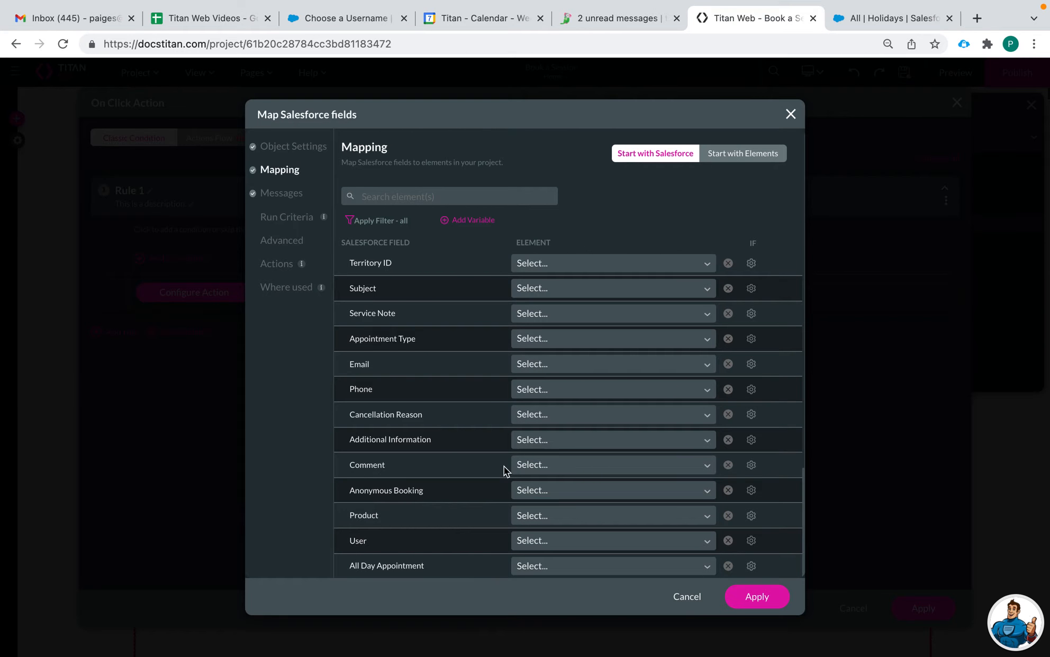
{"action": "scroll", "coordinate": [539, 358], "scroll_direction": "up", "scroll_amount": 1}
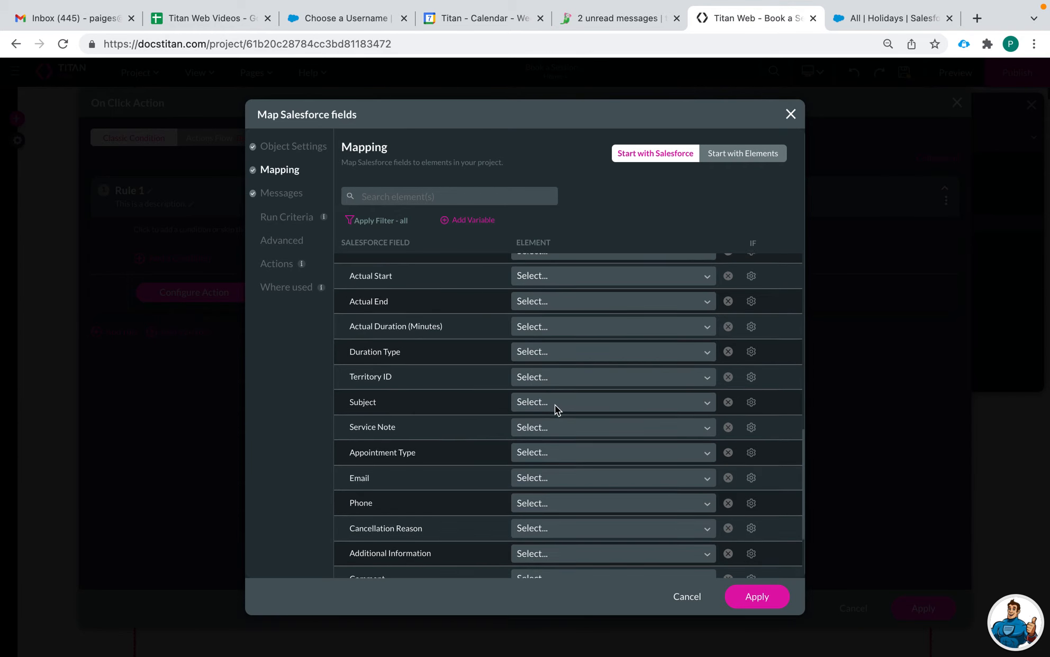
{"action": "scroll", "coordinate": [554, 405], "scroll_direction": "up", "scroll_amount": 5}
{"action": "scroll", "coordinate": [555, 404], "scroll_direction": "up", "scroll_amount": 5}
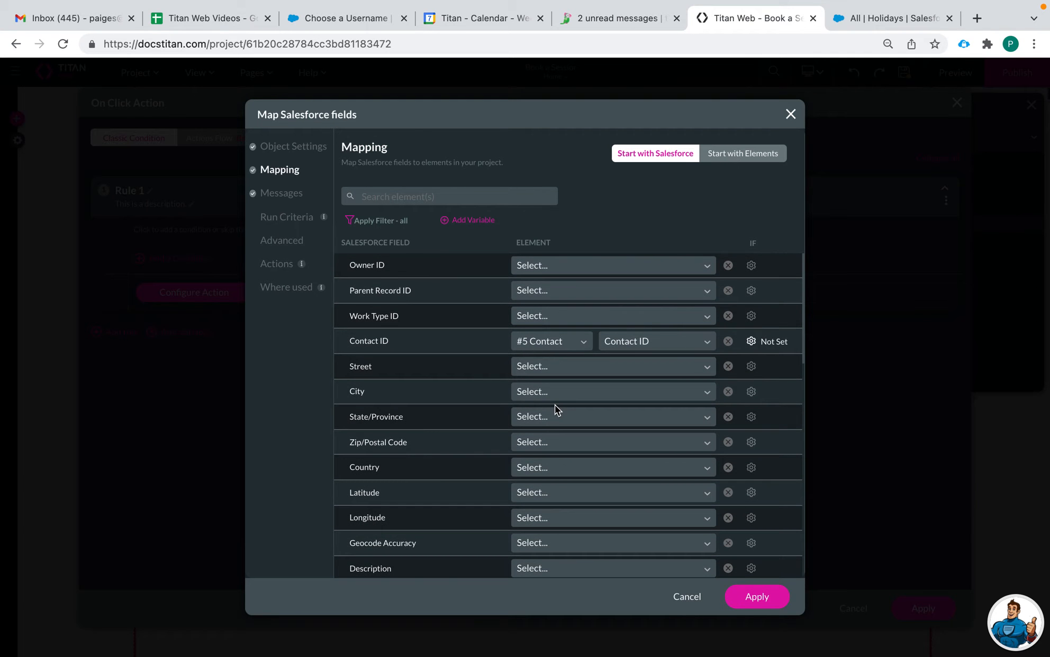
{"action": "scroll", "coordinate": [537, 449], "scroll_direction": "down", "scroll_amount": 10}
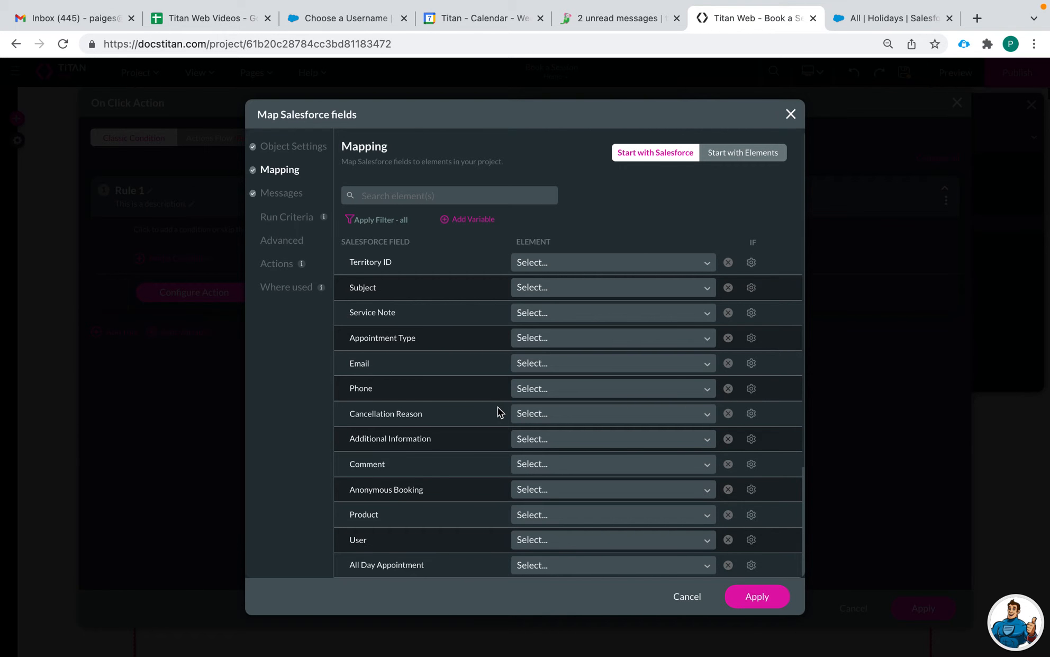
{"action": "scroll", "coordinate": [556, 342], "scroll_direction": "up", "scroll_amount": 5}
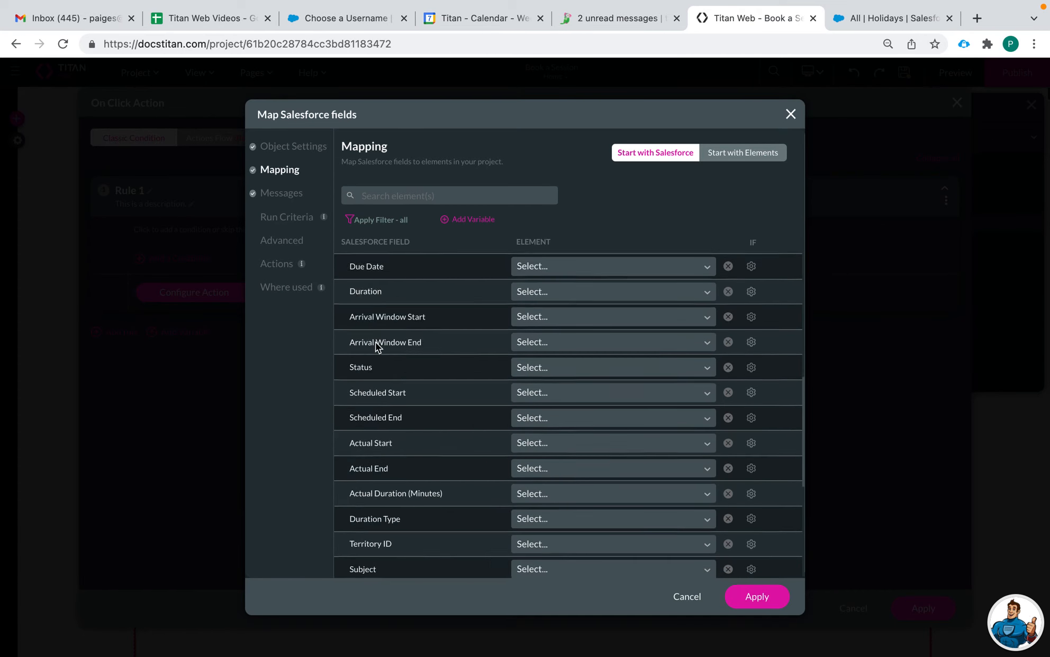
{"action": "scroll", "coordinate": [373, 371], "scroll_direction": "up", "scroll_amount": 3}
{"action": "scroll", "coordinate": [447, 442], "scroll_direction": "down", "scroll_amount": 1}
Step: Map Scheduled Start to Scheduler / DateTime and Scheduled End to Scheduler / End DateTime
{"action": "left_click", "coordinate": [553, 436]}
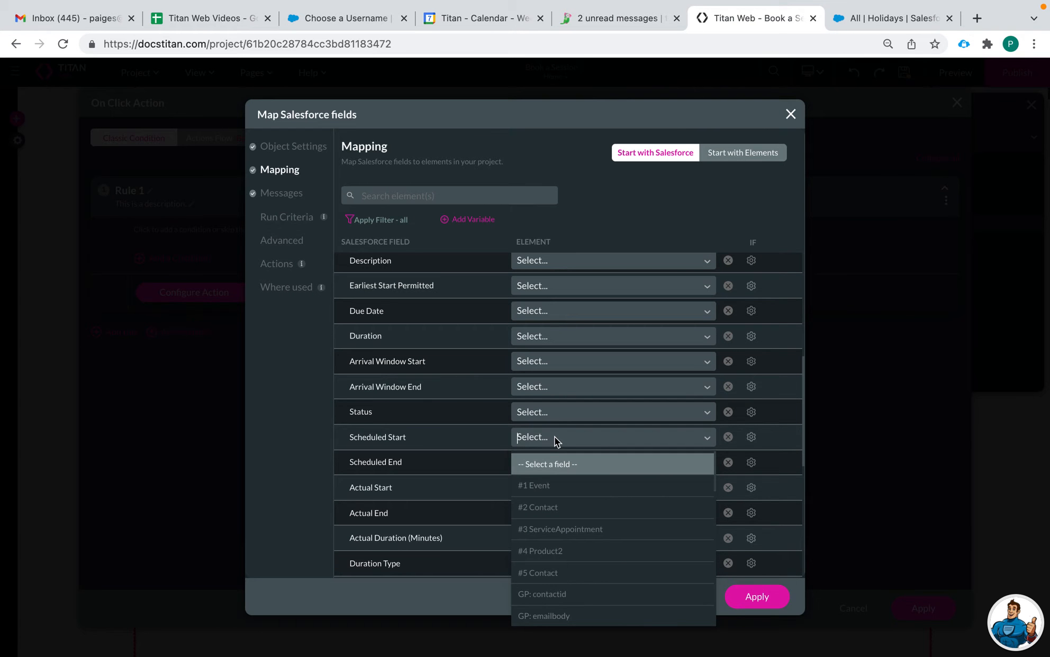
{"action": "type", "text": "date"}
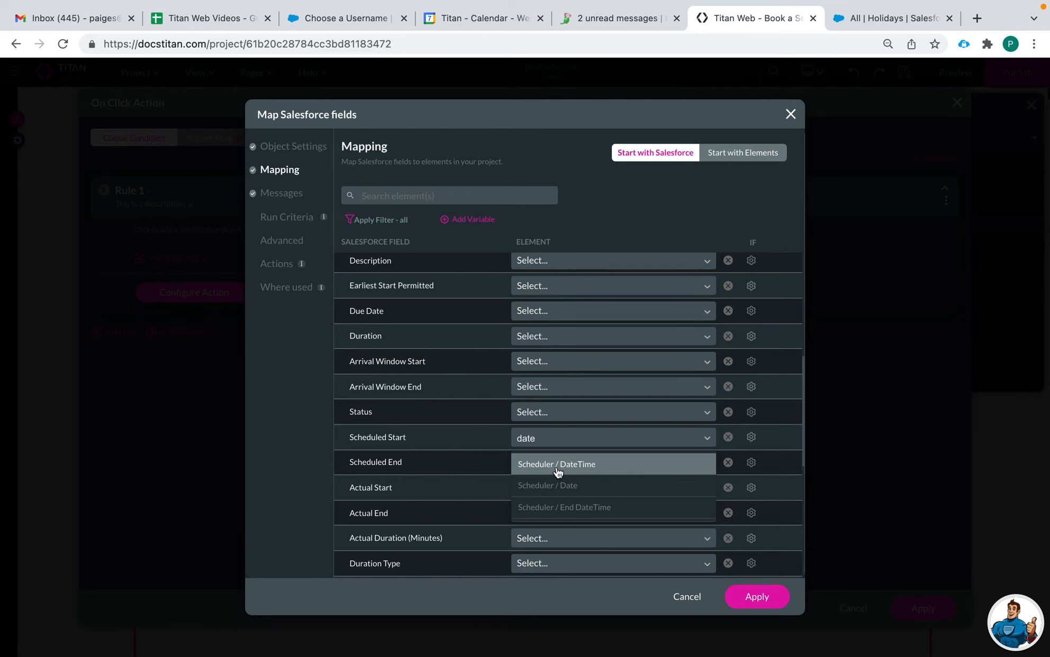
{"action": "left_click", "coordinate": [596, 466]}
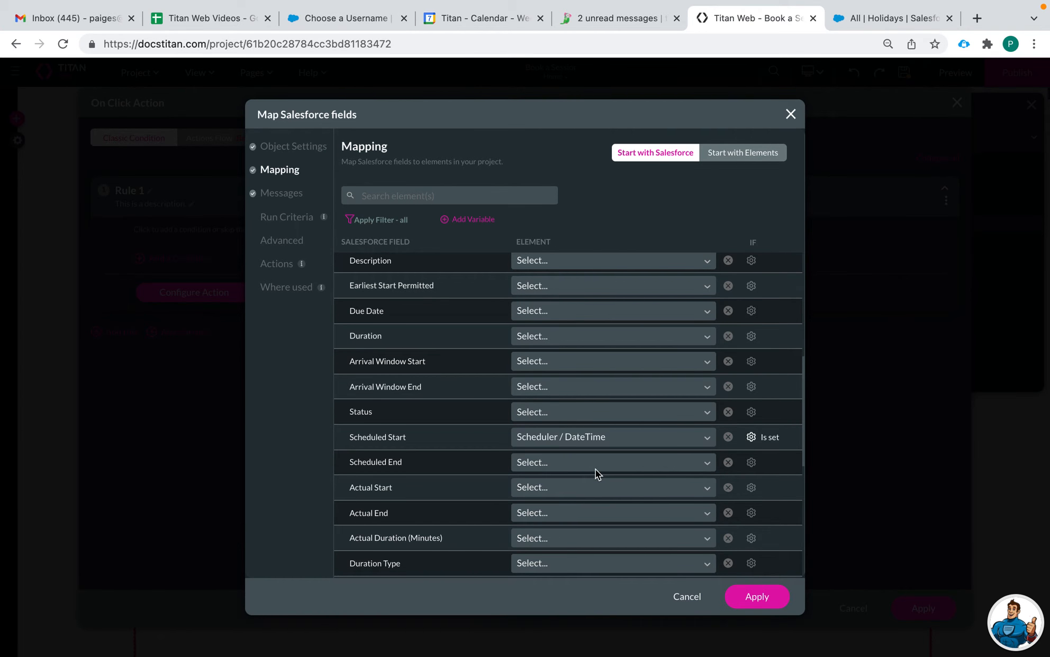
{"action": "left_click", "coordinate": [557, 464]}
{"action": "type", "text": "date"}
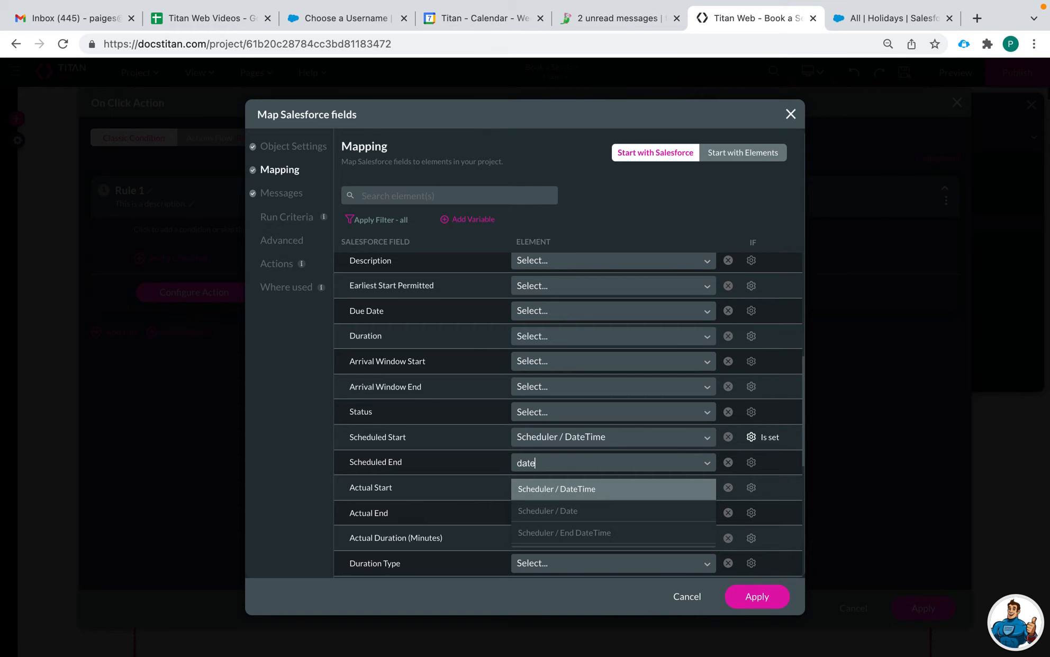
{"action": "left_click", "coordinate": [613, 540]}
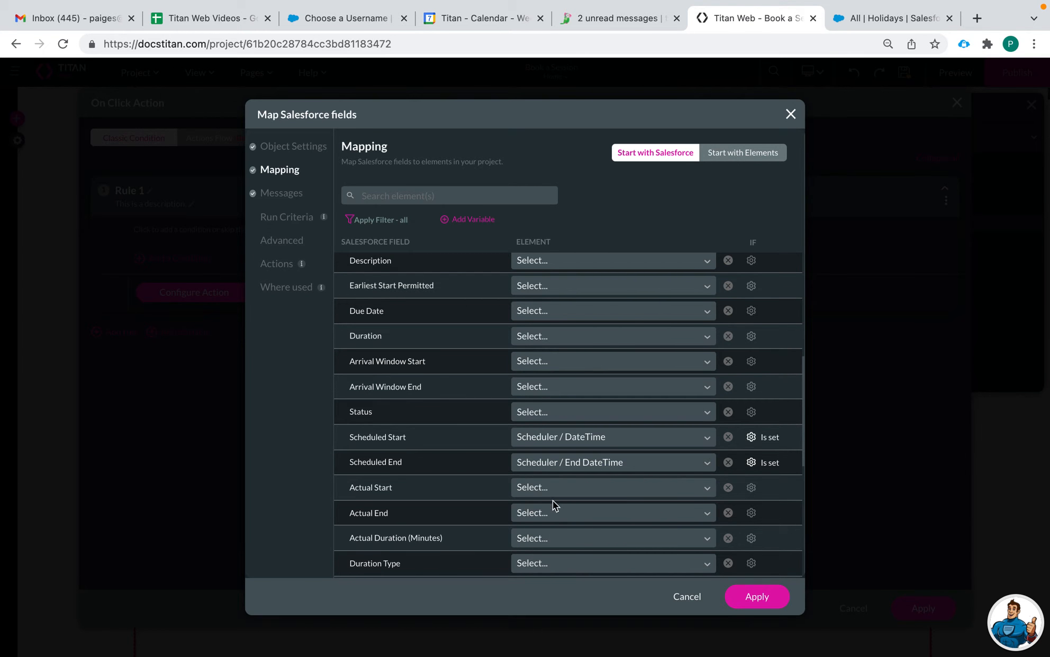
Step: Map the Service Appointment's Owner ID to Scheduler / User
{"action": "scroll", "coordinate": [567, 489], "scroll_direction": "down", "scroll_amount": 5}
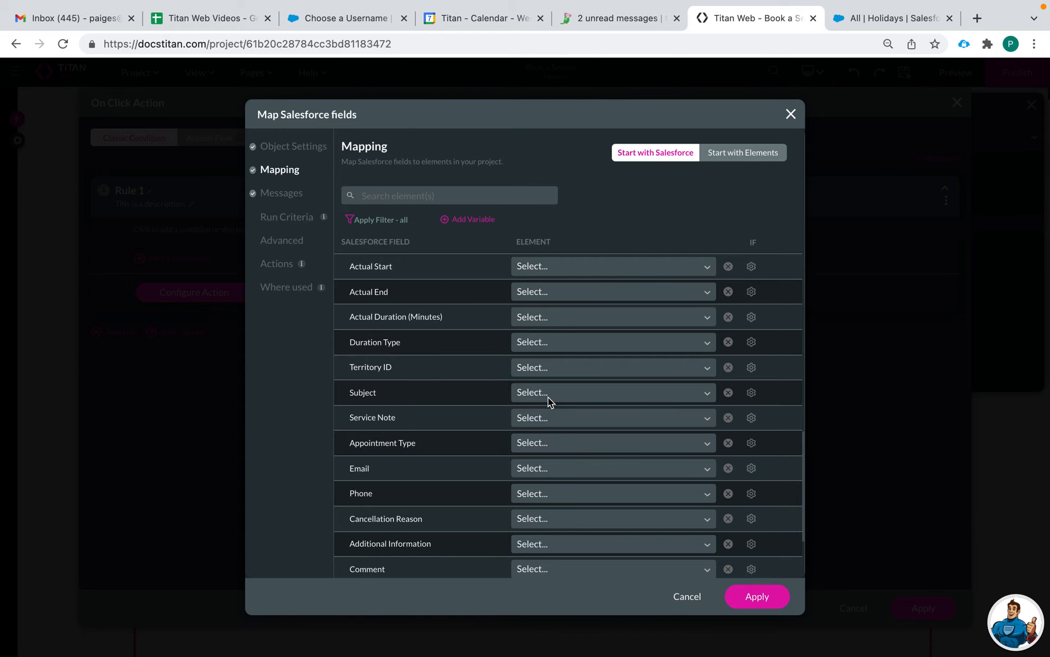
{"action": "scroll", "coordinate": [548, 399], "scroll_direction": "down", "scroll_amount": 2}
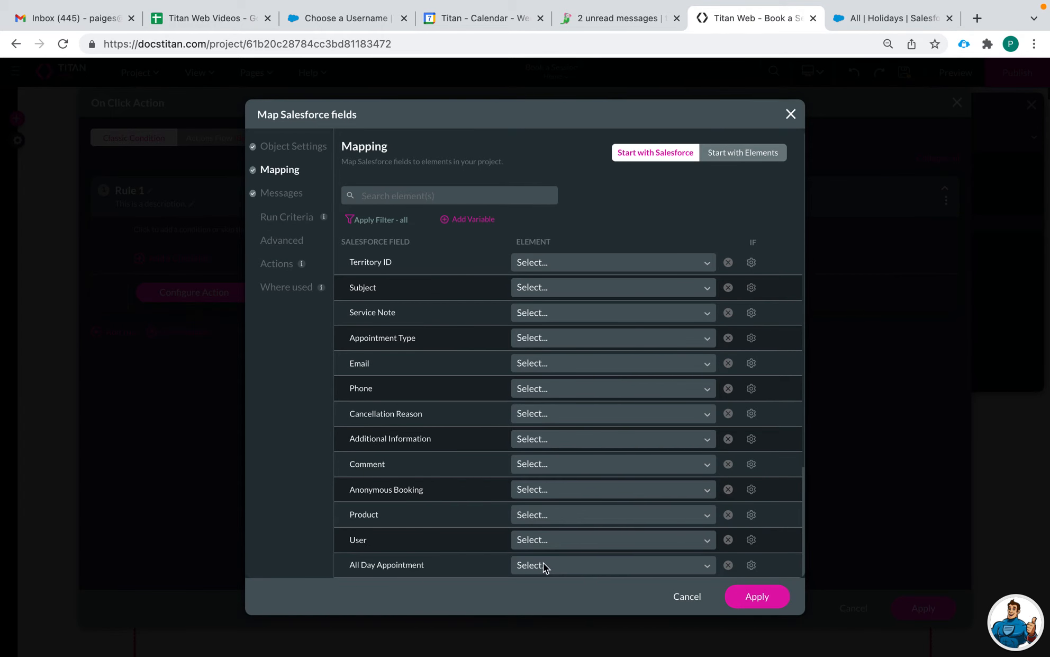
{"action": "scroll", "coordinate": [537, 440], "scroll_direction": "up", "scroll_amount": 8}
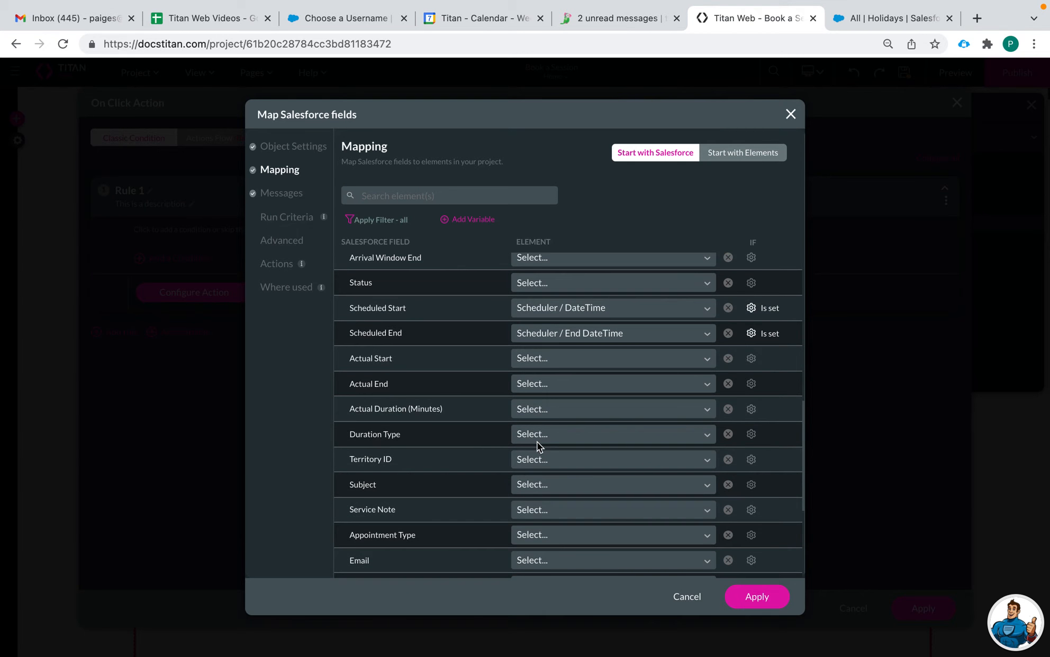
{"action": "scroll", "coordinate": [402, 388], "scroll_direction": "up", "scroll_amount": 4}
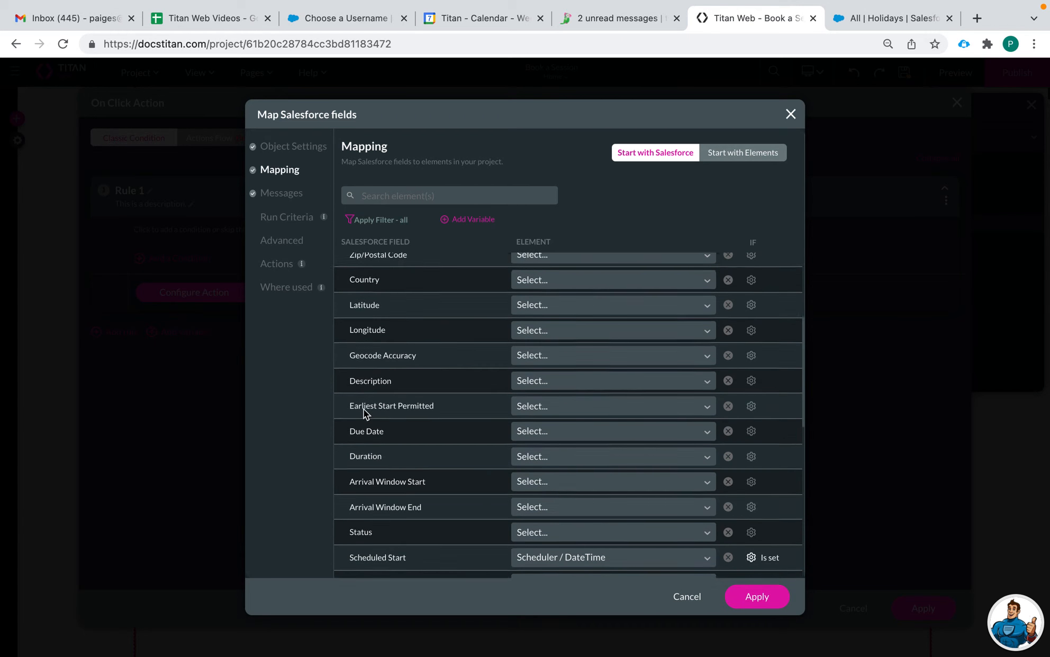
{"action": "scroll", "coordinate": [393, 381], "scroll_direction": "up", "scroll_amount": 2}
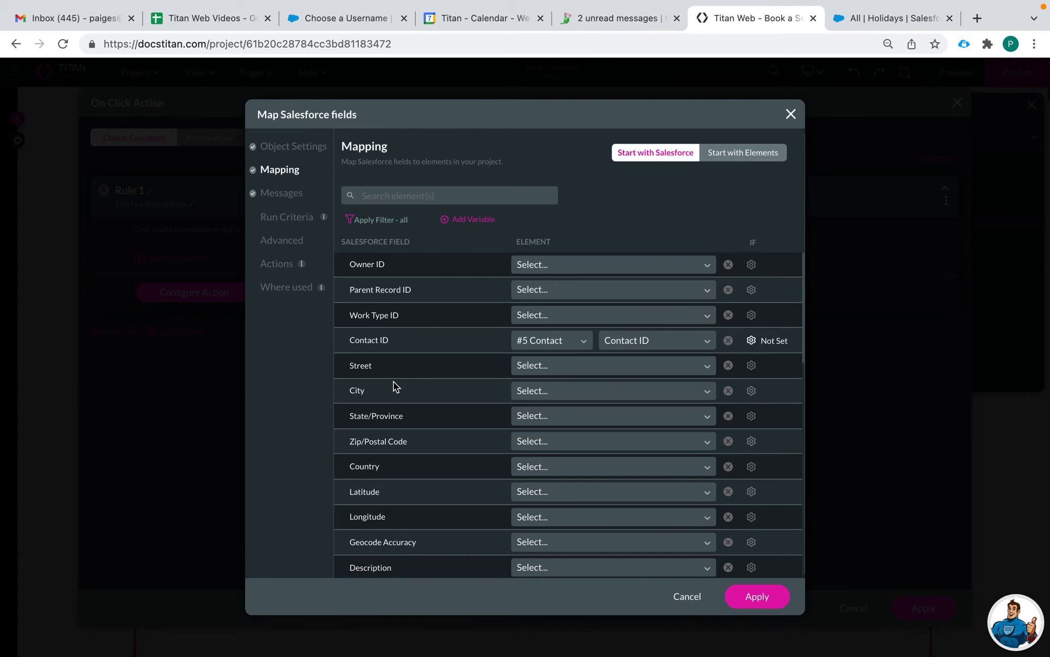
{"action": "left_click", "coordinate": [530, 265]}
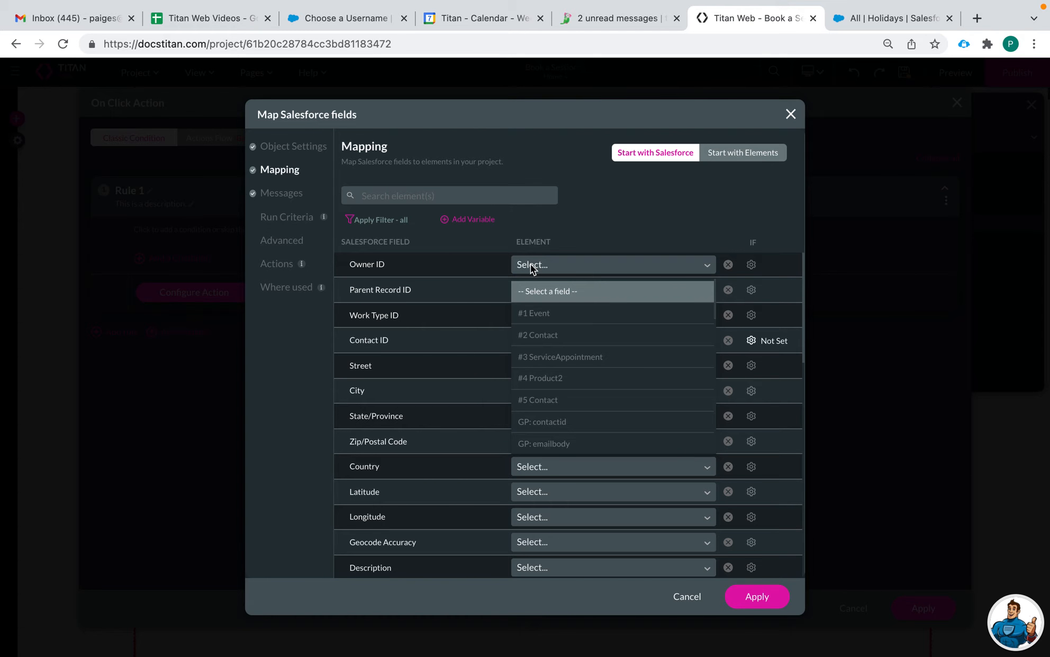
{"action": "type", "text": "user"}
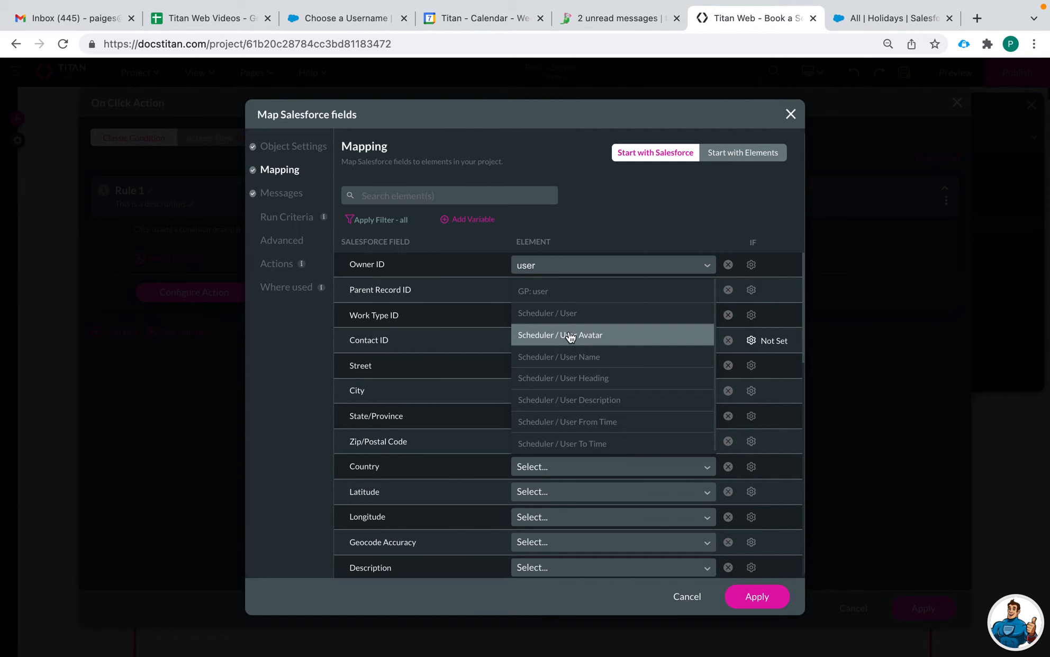
{"action": "left_click", "coordinate": [573, 313]}
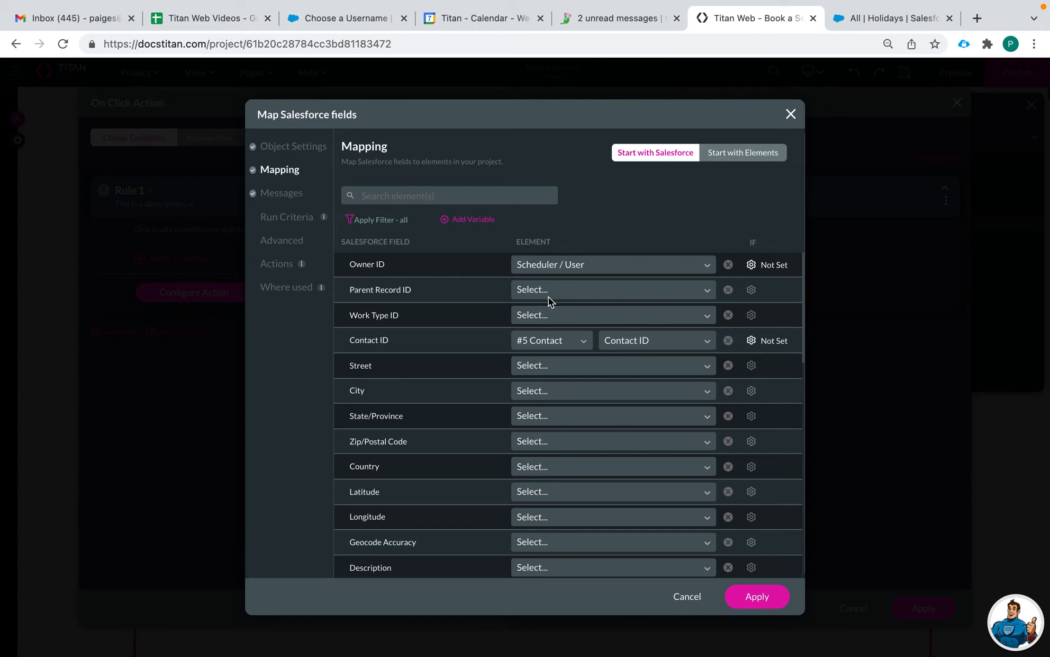
{"action": "scroll", "coordinate": [557, 346], "scroll_direction": "down", "scroll_amount": 2}
{"action": "scroll", "coordinate": [556, 416], "scroll_direction": "down", "scroll_amount": 14}
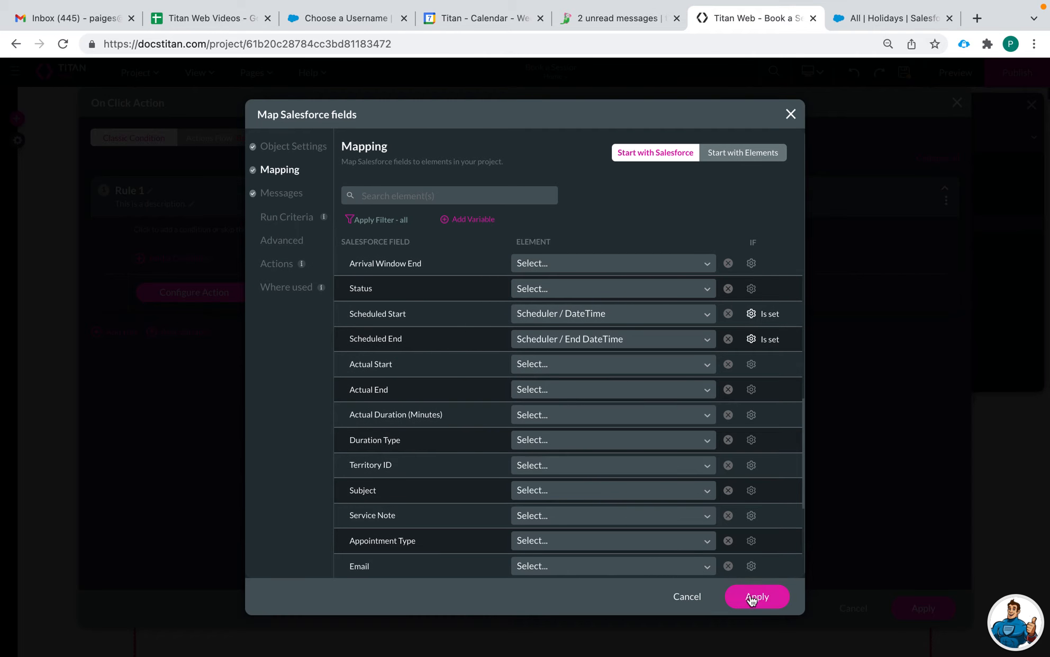
Step: Save the field mappings and apply the on-click action rule
{"action": "left_click", "coordinate": [757, 596]}
{"action": "left_click", "coordinate": [754, 531]}
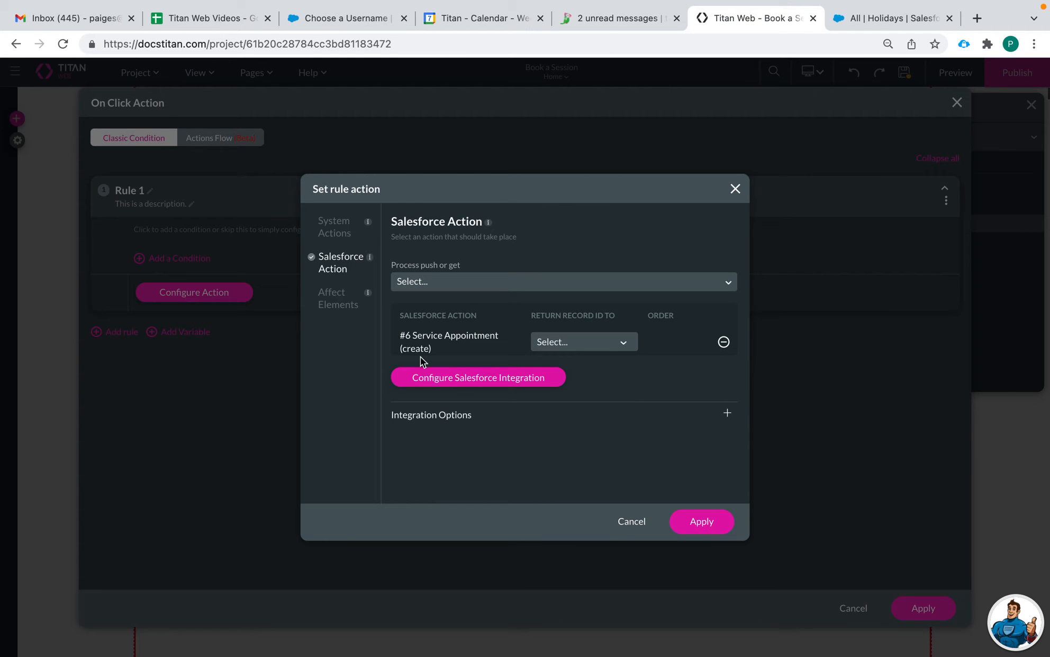
{"action": "left_click", "coordinate": [697, 524]}
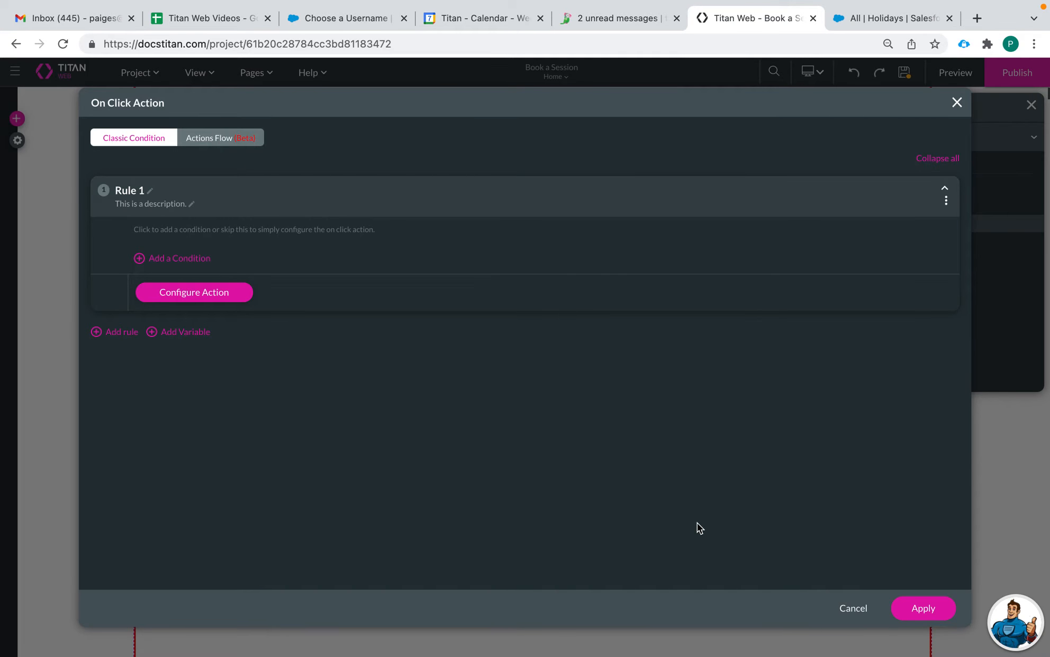
{"action": "left_click", "coordinate": [924, 609]}
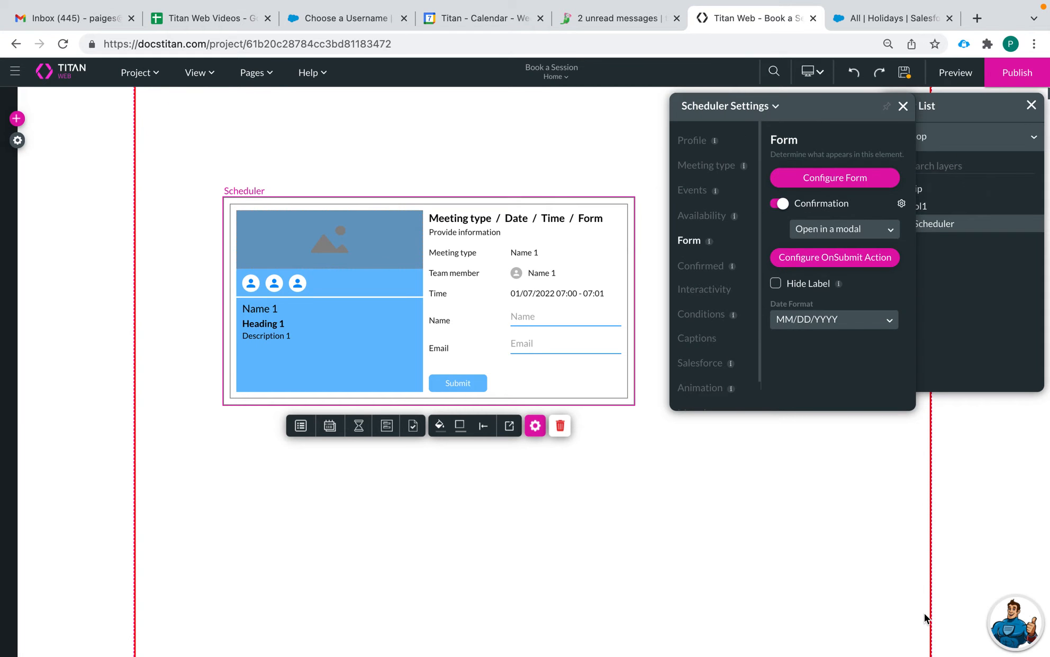
Step: Enter 'Thank you for booking!' as the HTML description, formatted Arial Black 26px, and save
{"action": "left_click", "coordinate": [697, 267]}
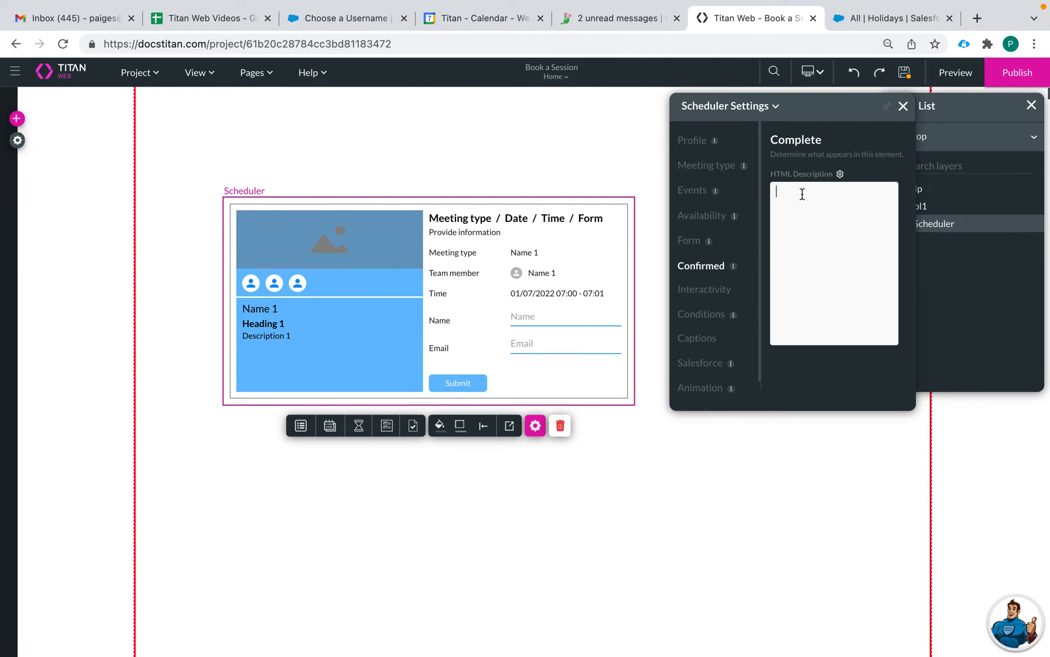
{"action": "left_click", "coordinate": [839, 174]}
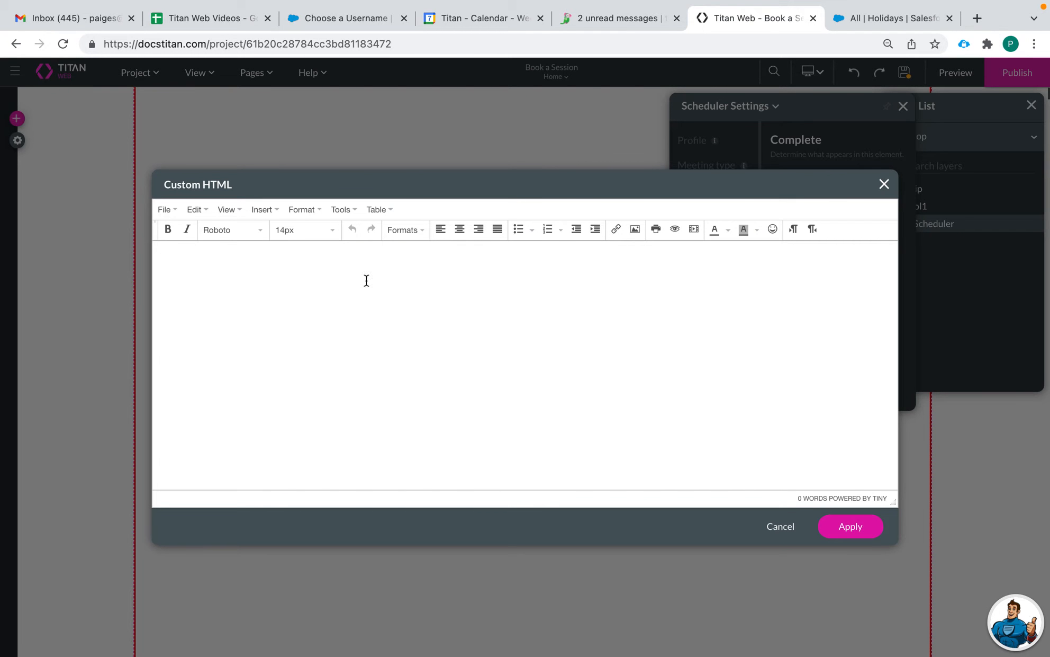
{"action": "left_click", "coordinate": [251, 285]}
{"action": "type", "text": "Thank you for booking!"}
{"action": "left_click_drag", "start_coordinate": [253, 256], "coordinate": [125, 258]}
{"action": "left_click", "coordinate": [259, 231]}
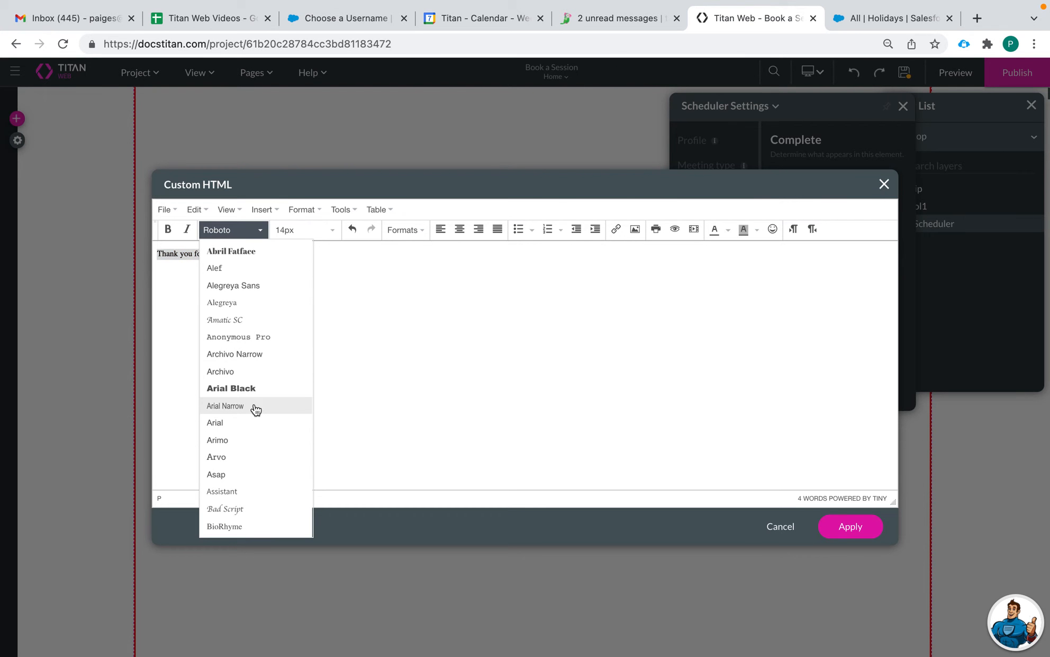
{"action": "left_click", "coordinate": [242, 388]}
{"action": "left_click", "coordinate": [282, 234]}
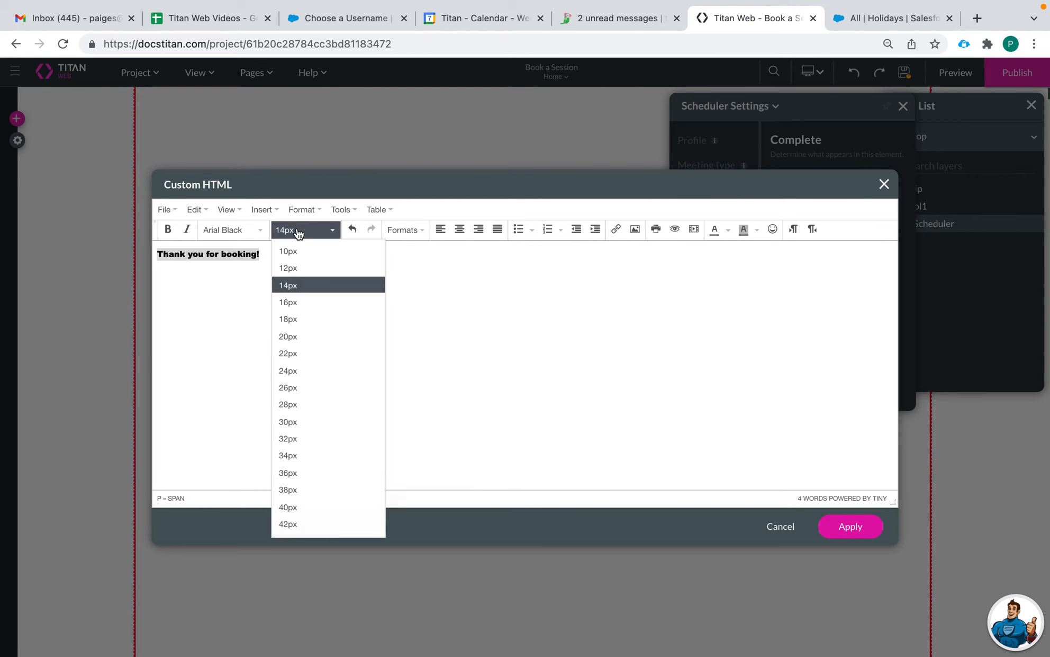
{"action": "left_click", "coordinate": [317, 385]}
{"action": "left_click", "coordinate": [337, 325]}
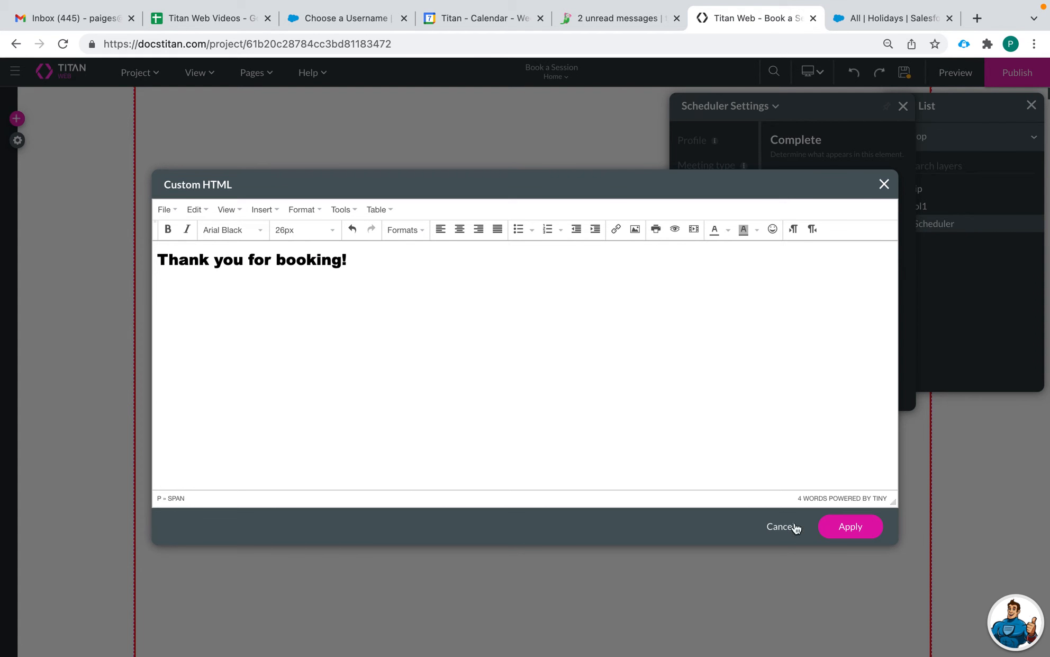
{"action": "left_click", "coordinate": [843, 533]}
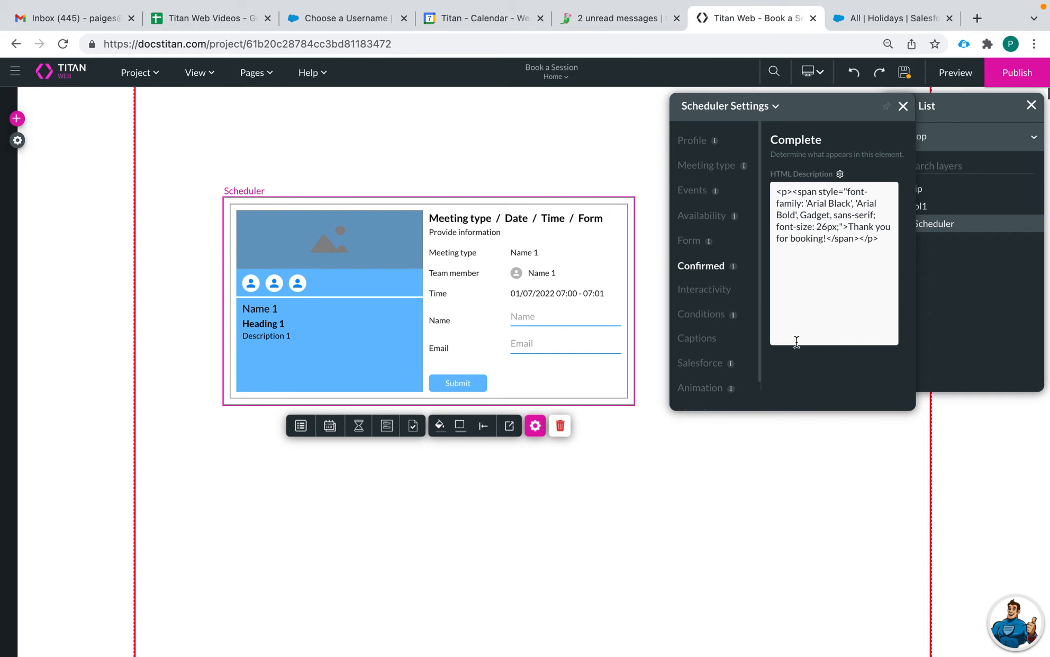
{"action": "left_click", "coordinate": [703, 296]}
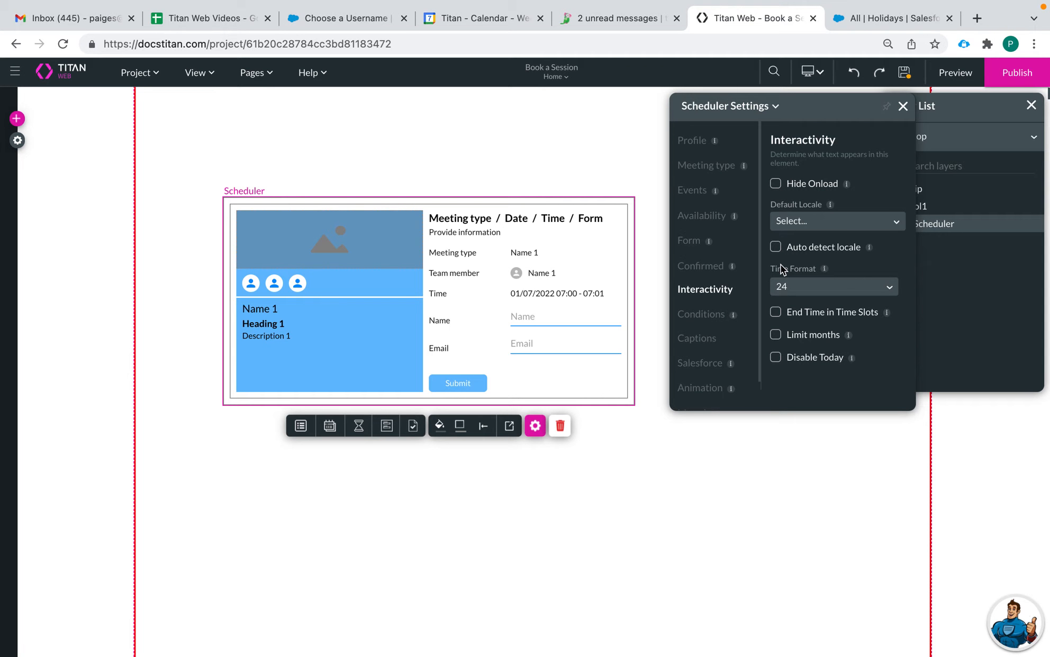
Step: Leave Hide Onload off and enable Auto detect locale instead of a default locale
{"action": "left_click", "coordinate": [776, 185]}
{"action": "left_click", "coordinate": [776, 185]}
{"action": "left_click", "coordinate": [776, 186]}
{"action": "left_click", "coordinate": [776, 187]}
{"action": "left_click", "coordinate": [812, 217]}
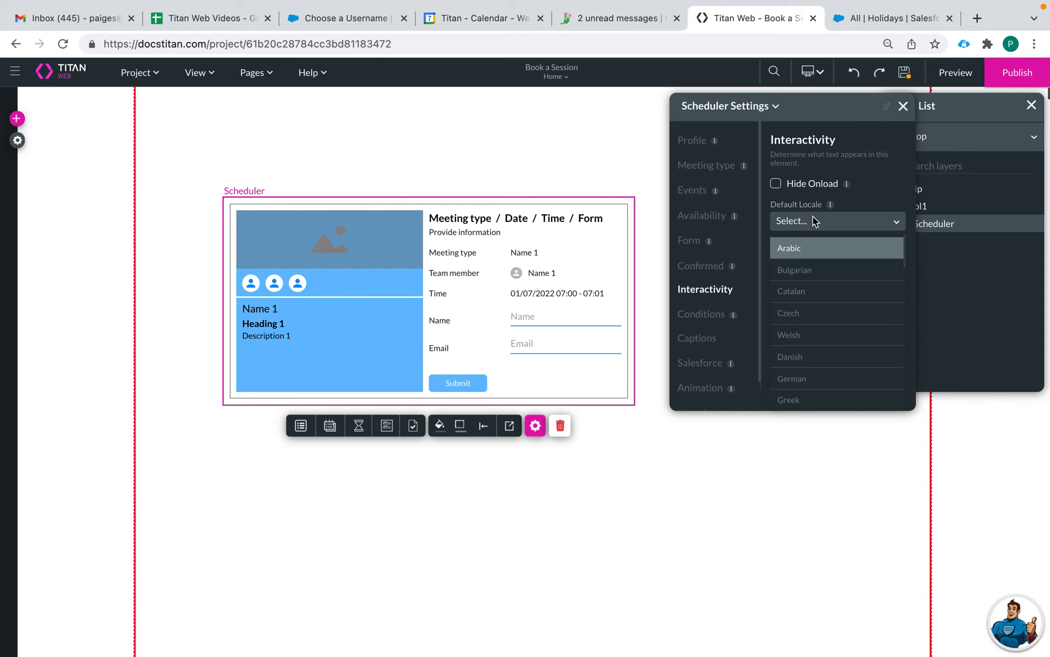
{"action": "scroll", "coordinate": [818, 310], "scroll_direction": "down", "scroll_amount": 5}
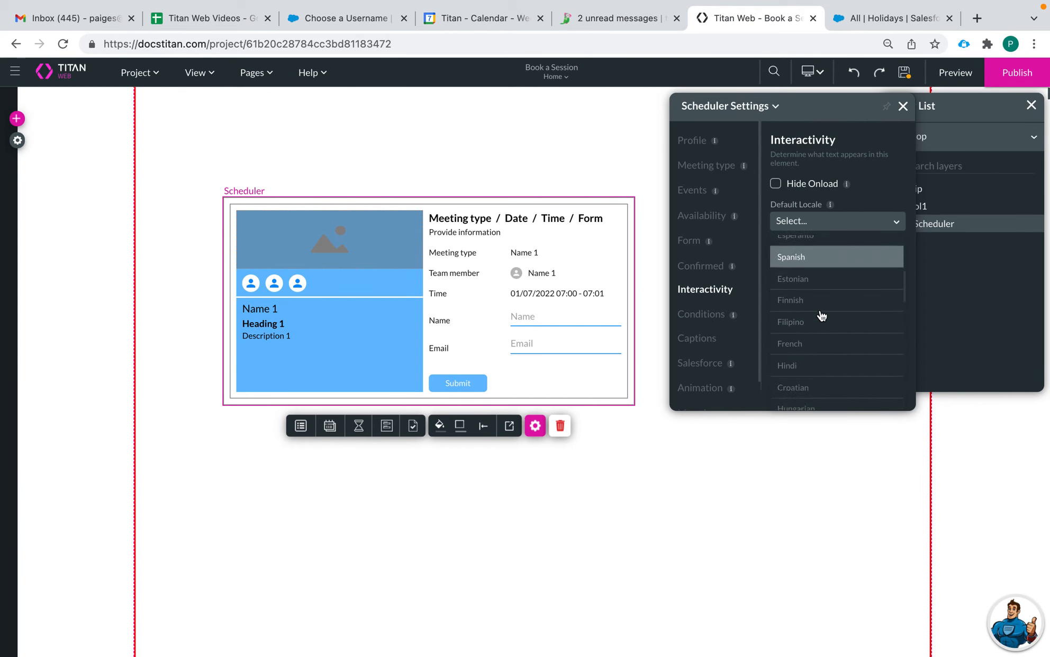
{"action": "scroll", "coordinate": [822, 316], "scroll_direction": "down", "scroll_amount": 8}
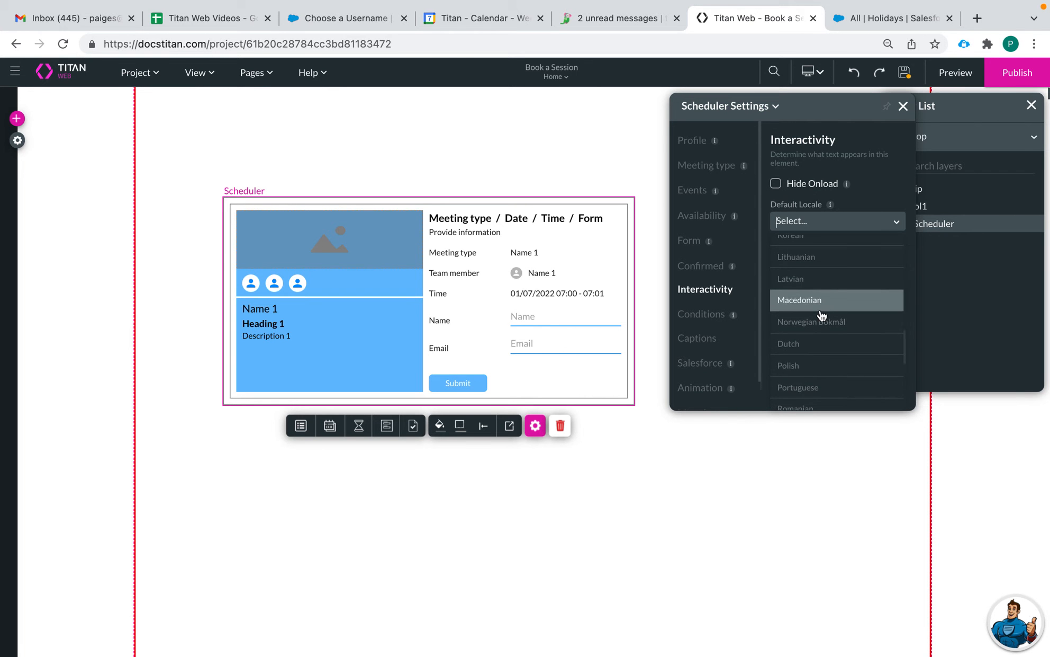
{"action": "scroll", "coordinate": [819, 241], "scroll_direction": "up", "scroll_amount": 13}
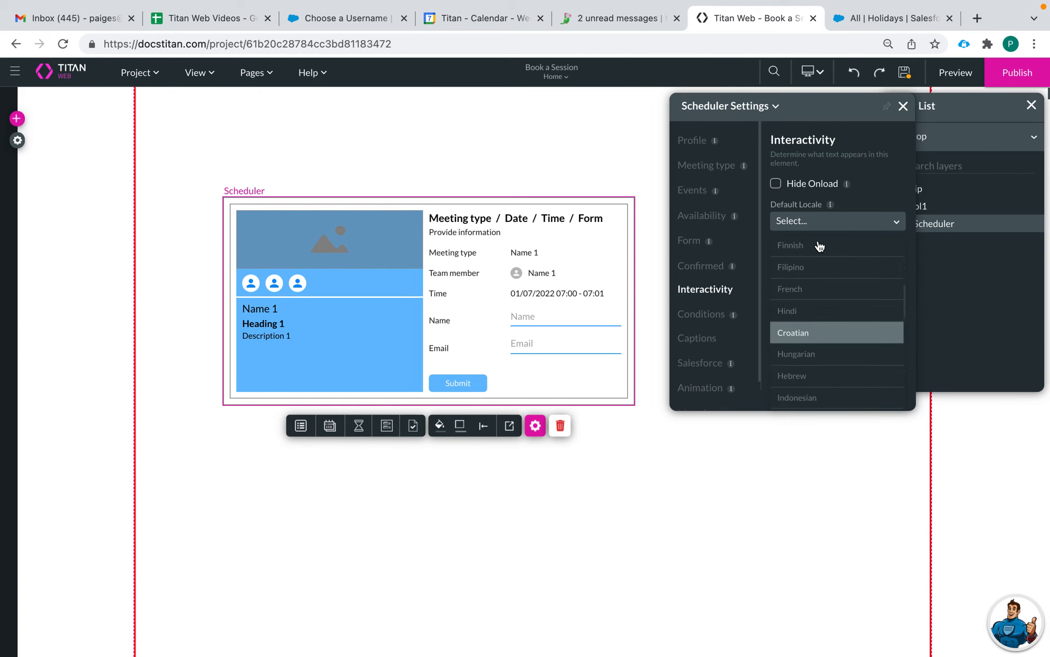
{"action": "left_click", "coordinate": [862, 193]}
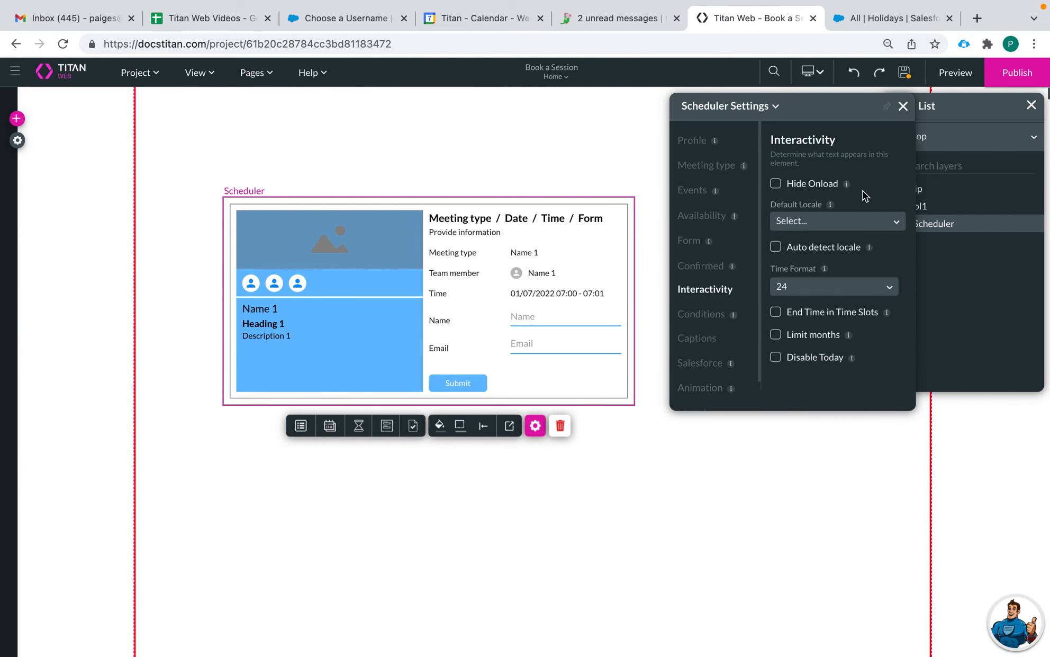
{"action": "left_click", "coordinate": [776, 248]}
Step: Set the time format to 12-hour and show end times in the time slots
{"action": "left_click", "coordinate": [845, 287]}
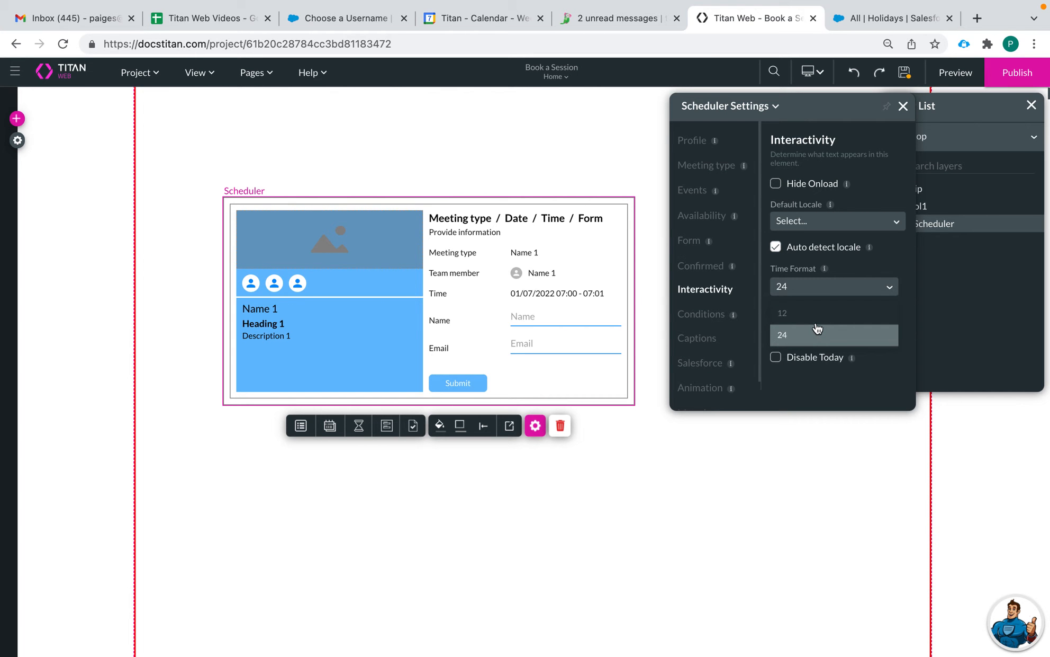
{"action": "left_click", "coordinate": [815, 313]}
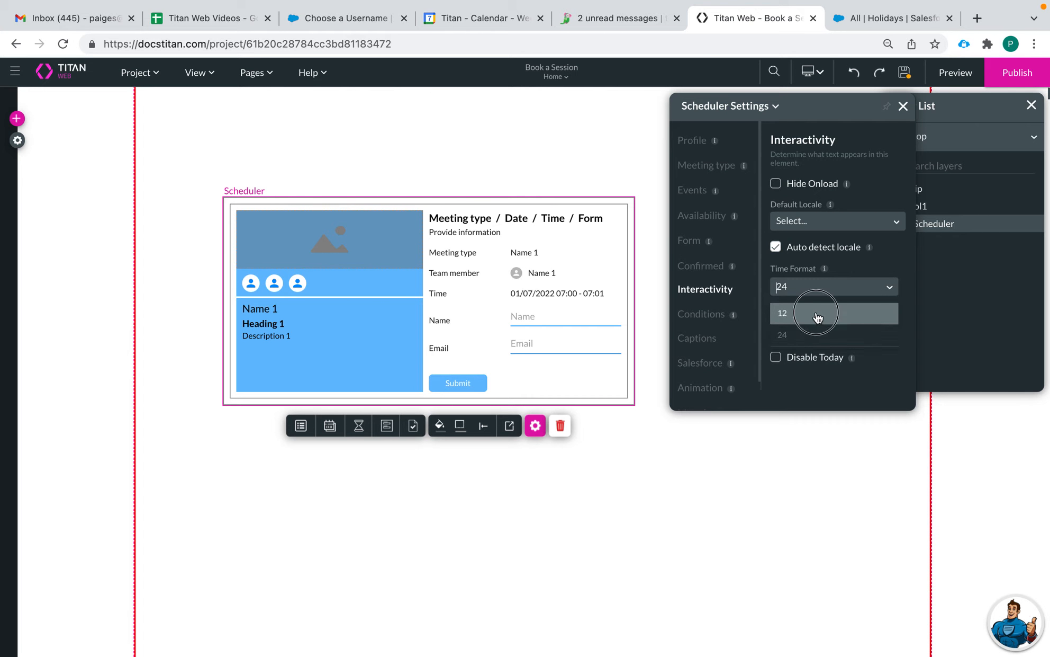
{"action": "left_click", "coordinate": [358, 427]}
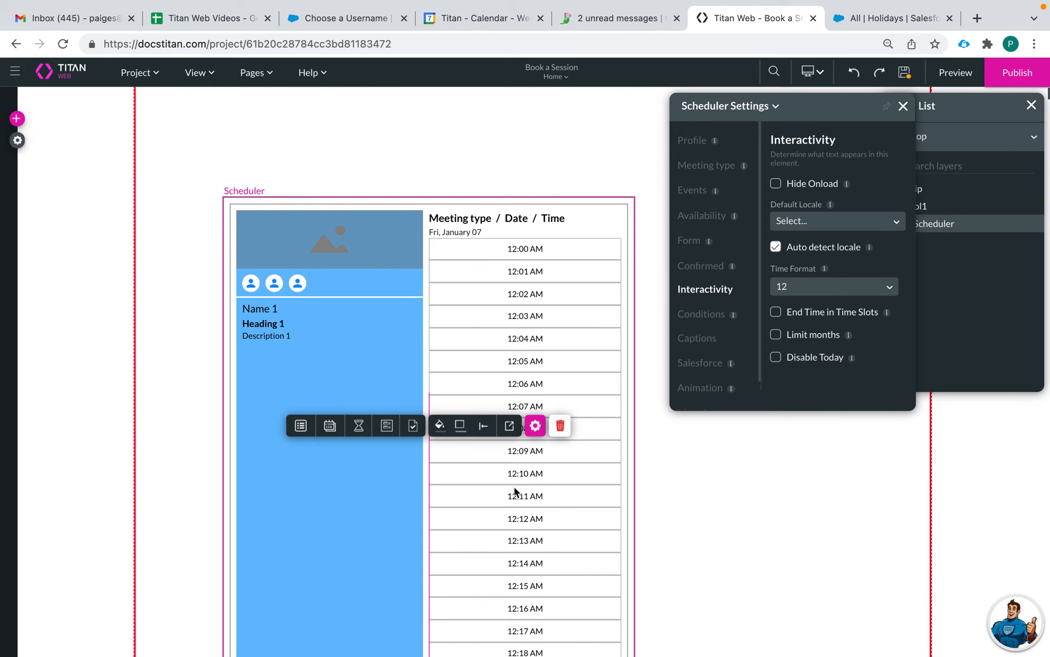
{"action": "left_click", "coordinate": [809, 286]}
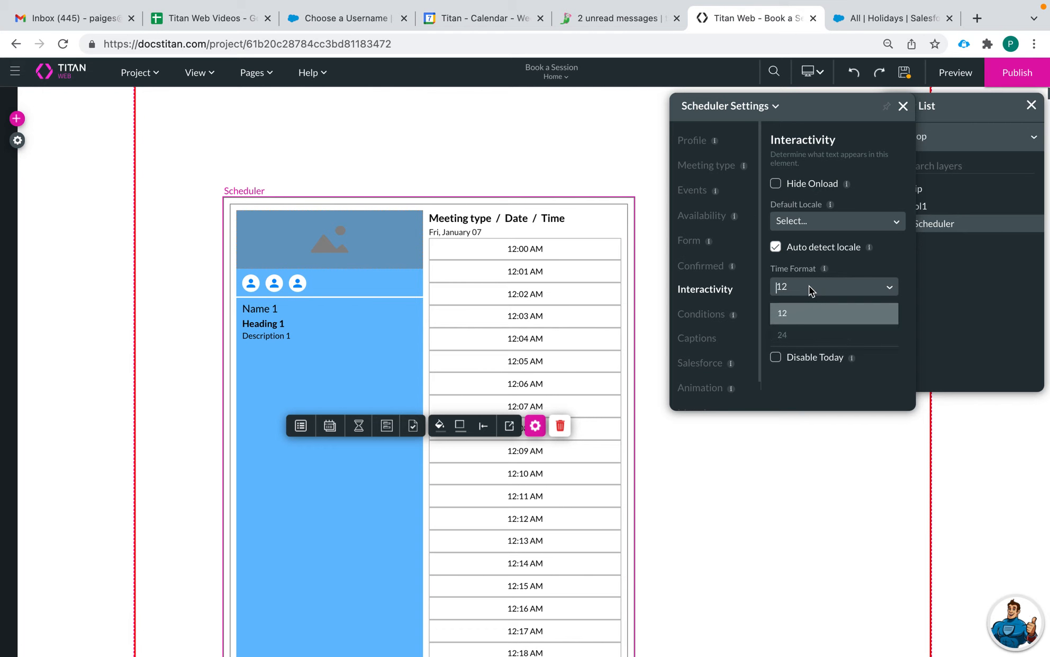
{"action": "left_click", "coordinate": [801, 335]}
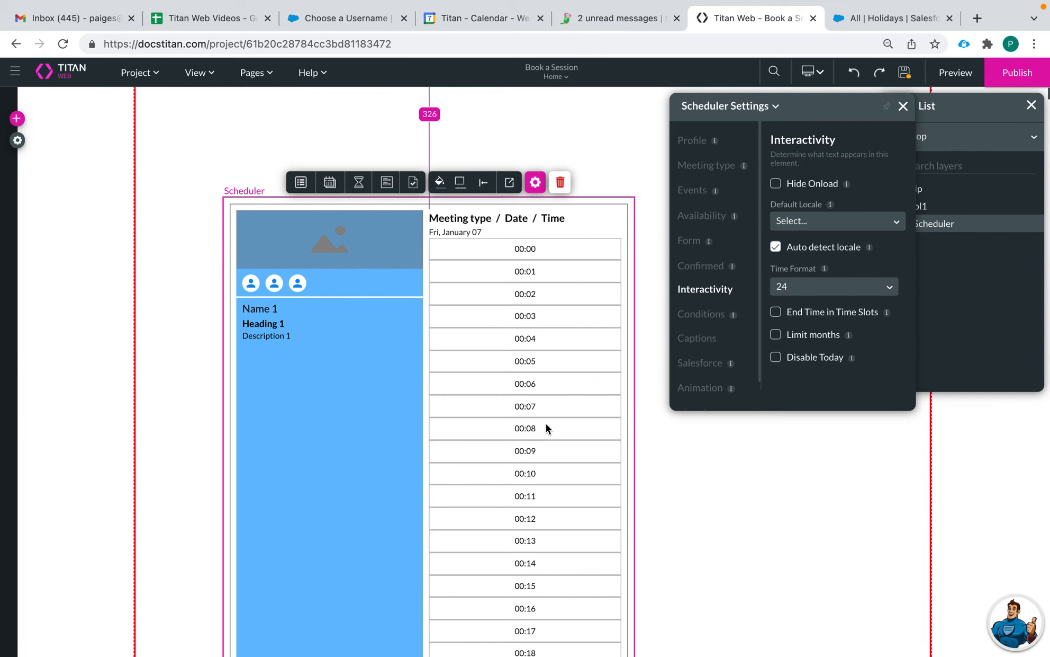
{"action": "left_click", "coordinate": [811, 293]}
{"action": "left_click", "coordinate": [814, 310]}
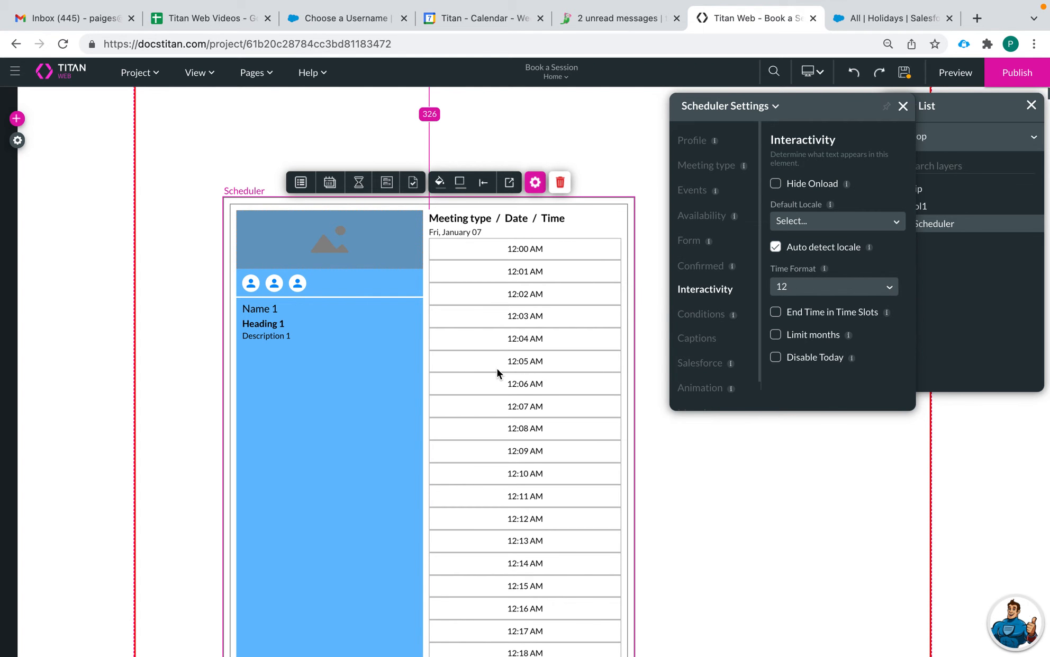
{"action": "left_click", "coordinate": [775, 312]}
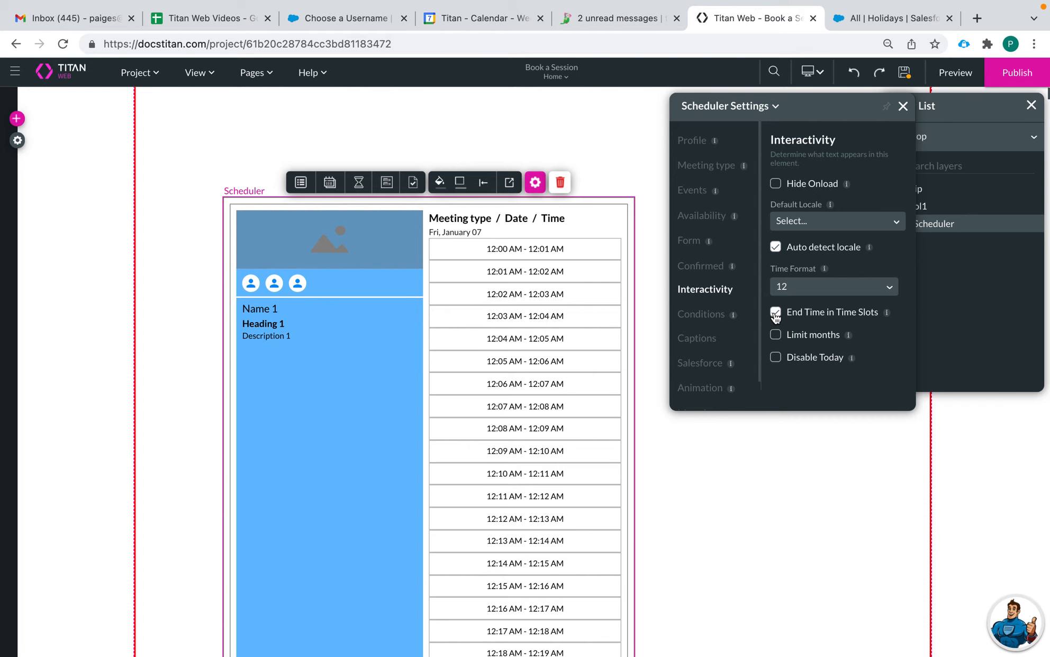
{"action": "left_click", "coordinate": [776, 313]}
{"action": "left_click", "coordinate": [776, 313]}
Step: Limit booking to a Month Count of 3 and disable today's date
{"action": "left_click", "coordinate": [776, 335]}
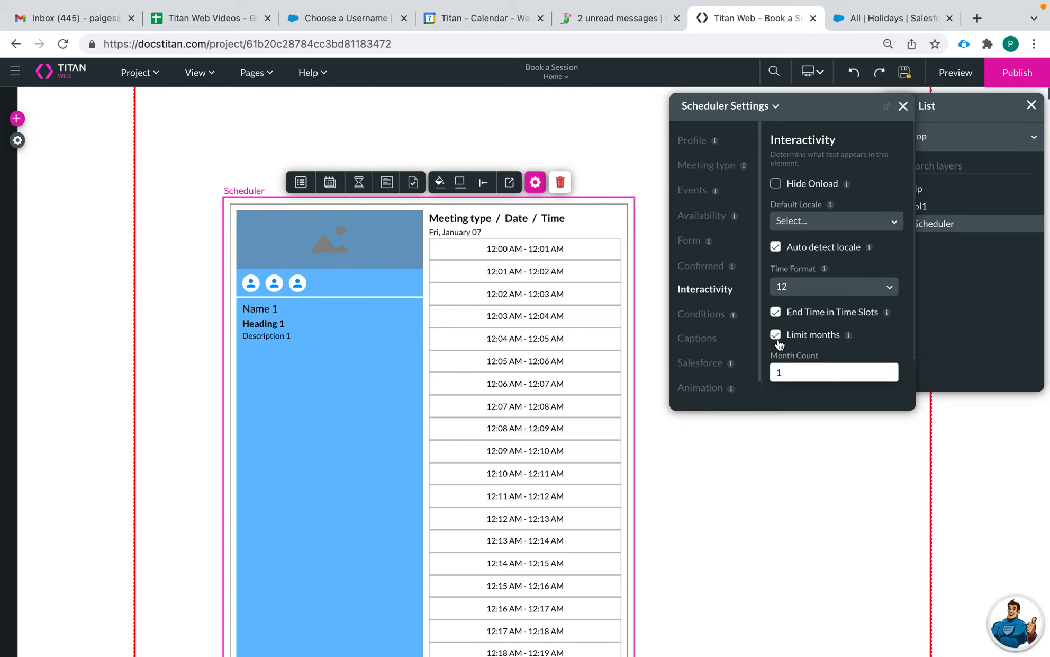
{"action": "left_click", "coordinate": [788, 373]}
{"action": "type", "text": "2"}
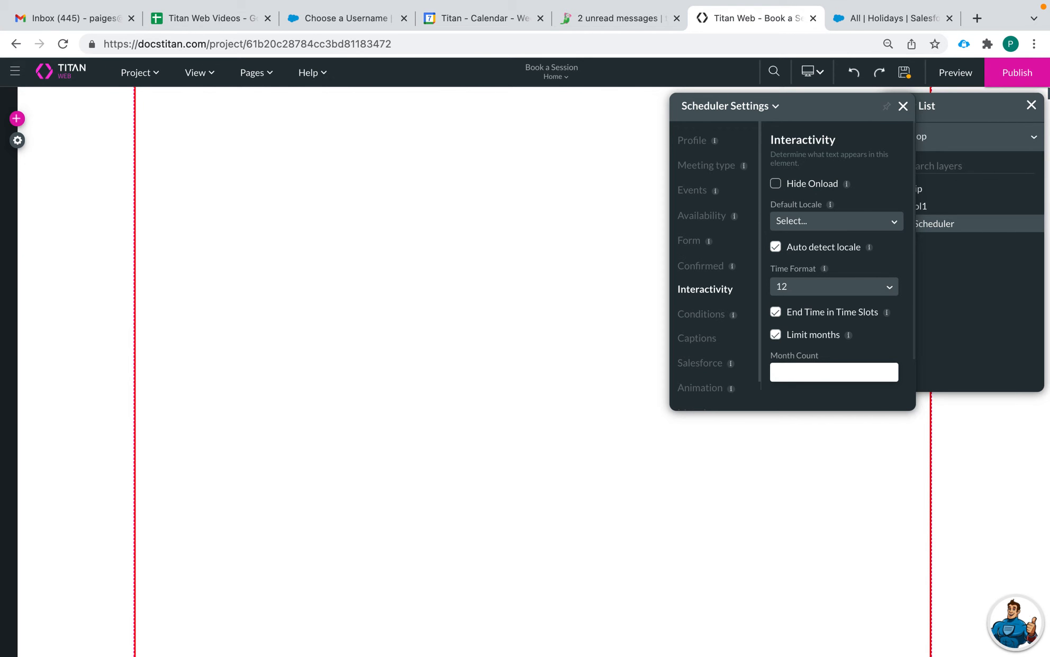
{"action": "type", "text": "3"}
{"action": "key", "text": "BackSpace"}
{"action": "scroll", "coordinate": [804, 370], "scroll_direction": "down", "scroll_amount": 1}
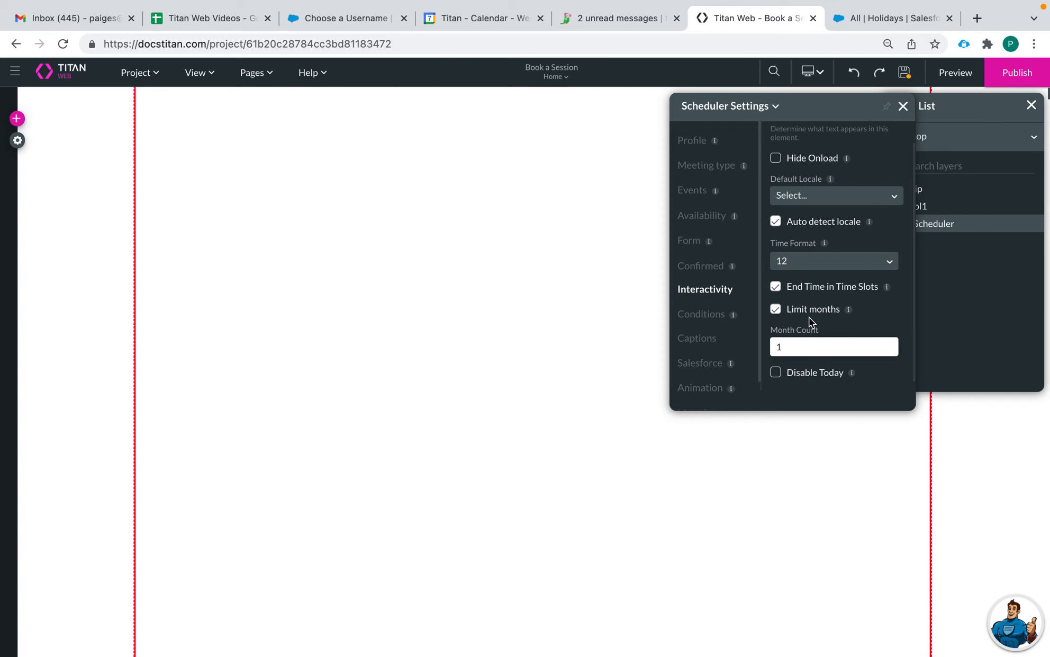
{"action": "key", "text": "BackSpace"}
{"action": "type", "text": "3"}
{"action": "scroll", "coordinate": [797, 329], "scroll_direction": "down", "scroll_amount": 1}
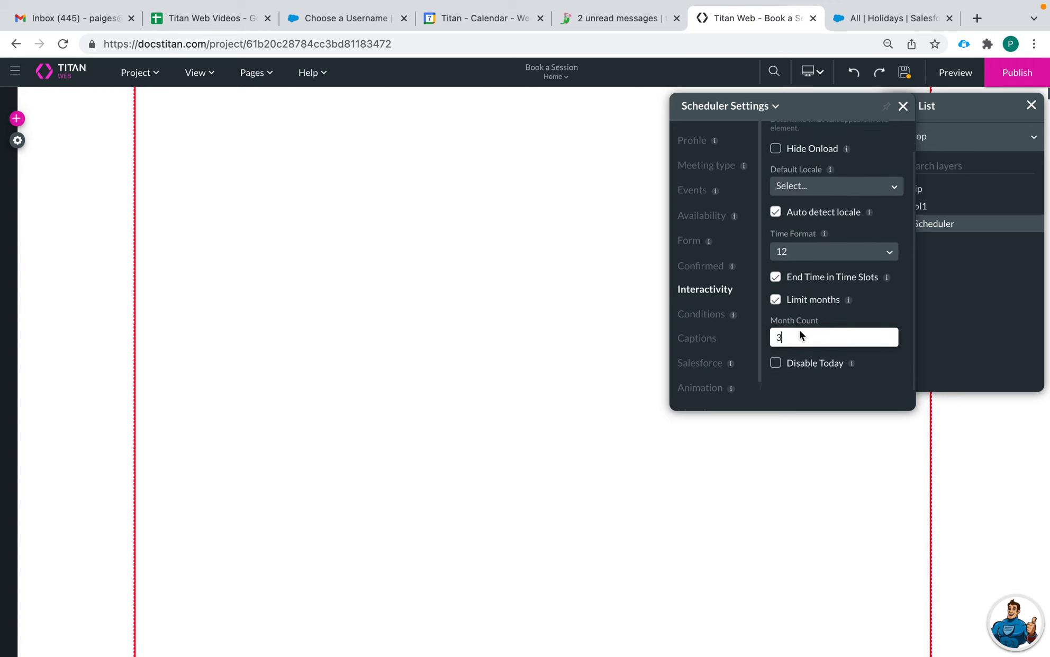
{"action": "left_click", "coordinate": [777, 364]}
Step: Bring up the scheduler's Captions settings and look over the caption fields
{"action": "left_click", "coordinate": [702, 317]}
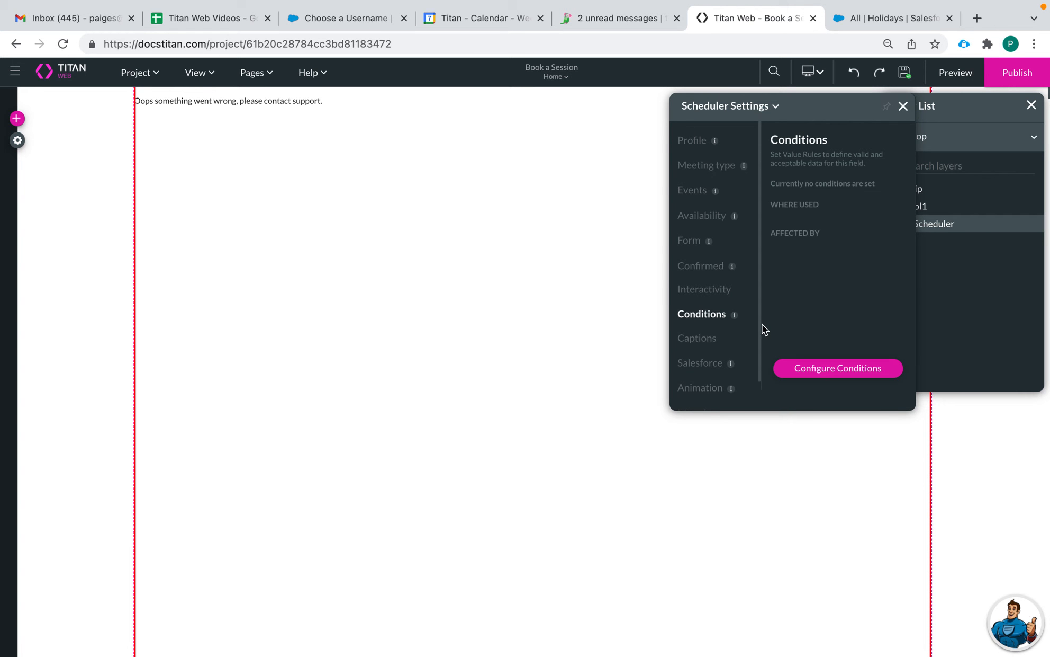
{"action": "left_click", "coordinate": [697, 338]}
{"action": "scroll", "coordinate": [873, 286], "scroll_direction": "down", "scroll_amount": 5}
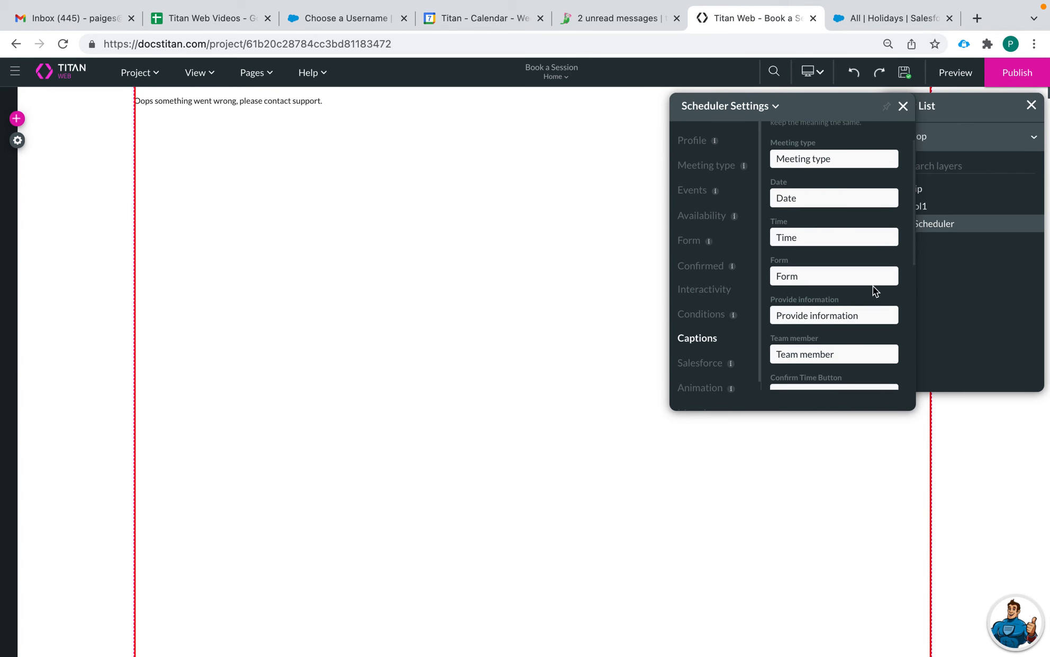
{"action": "scroll", "coordinate": [840, 258], "scroll_direction": "up", "scroll_amount": 5}
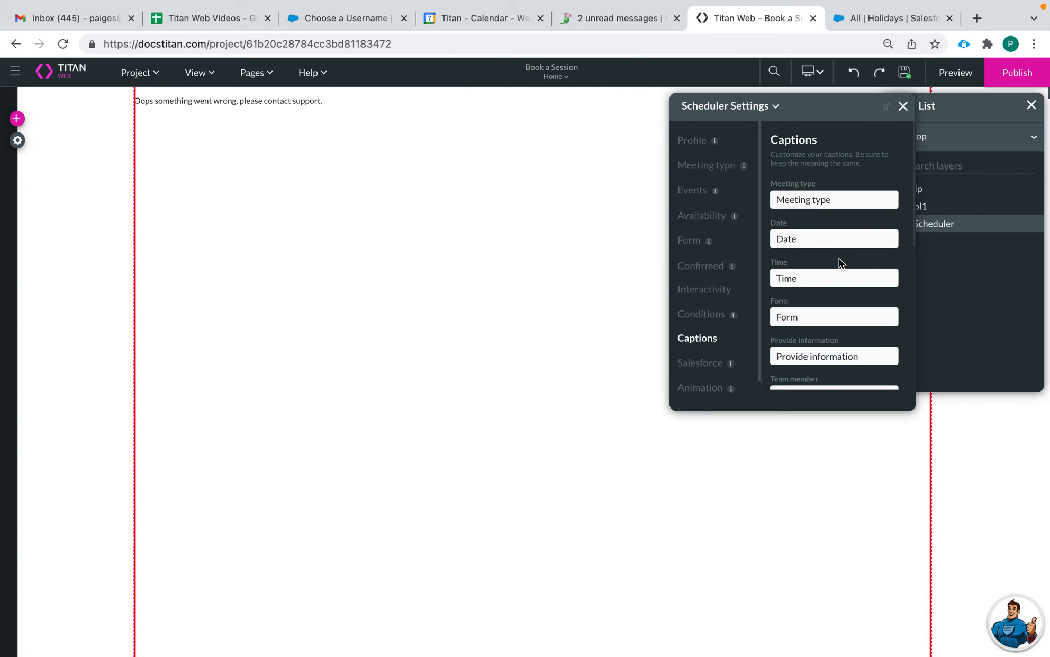
{"action": "scroll", "coordinate": [819, 261], "scroll_direction": "down", "scroll_amount": 1}
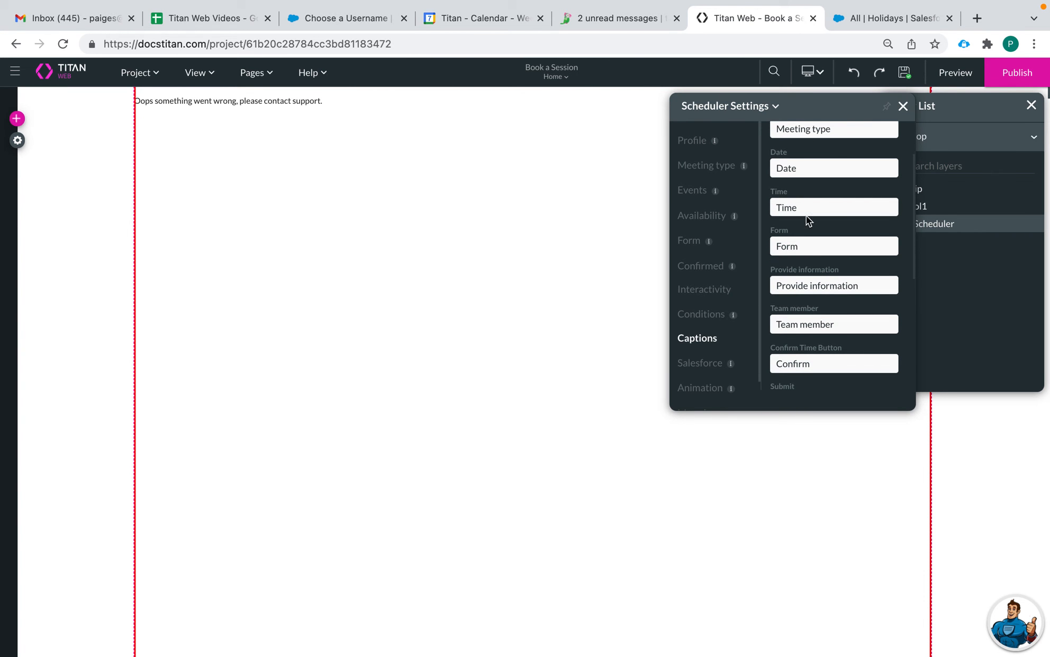
{"action": "left_click", "coordinate": [804, 244]}
{"action": "left_click", "coordinate": [873, 284]}
{"action": "scroll", "coordinate": [833, 293], "scroll_direction": "up", "scroll_amount": 1}
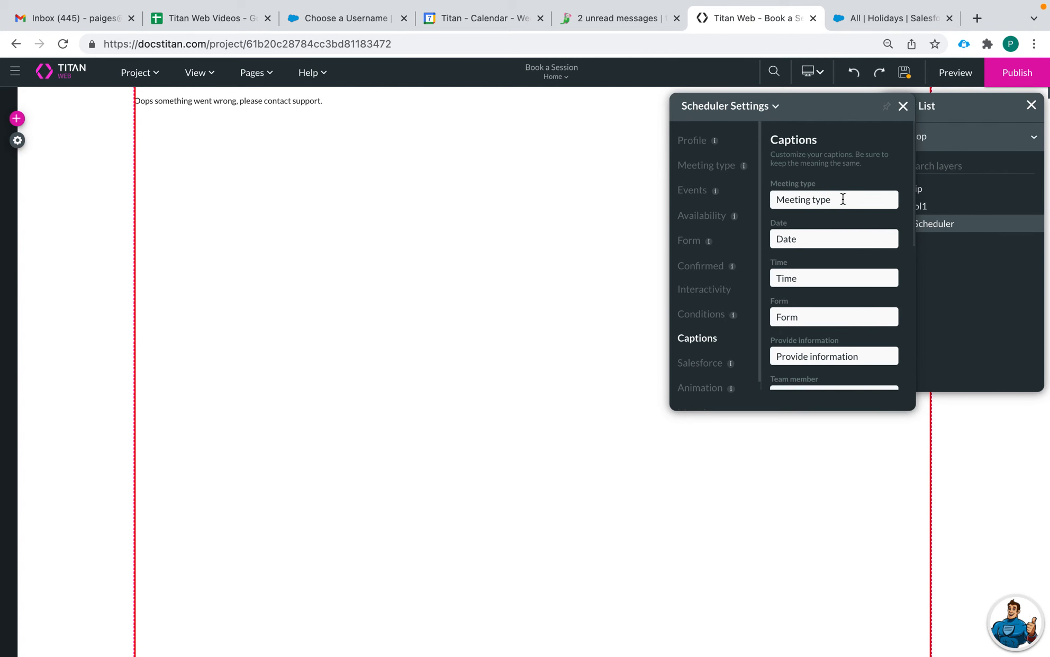
Step: Replace the Meeting type caption text with 'Session Type'
{"action": "left_click_drag", "start_coordinate": [843, 199], "coordinate": [767, 199]}
{"action": "type", "text": "Ch"}
{"action": "key", "text": "BackSpace"}
{"action": "key", "text": "BackSpace"}
{"action": "type", "text": "Session Type"}
{"action": "left_click", "coordinate": [807, 232]}
{"action": "scroll", "coordinate": [812, 286], "scroll_direction": "down", "scroll_amount": 5}
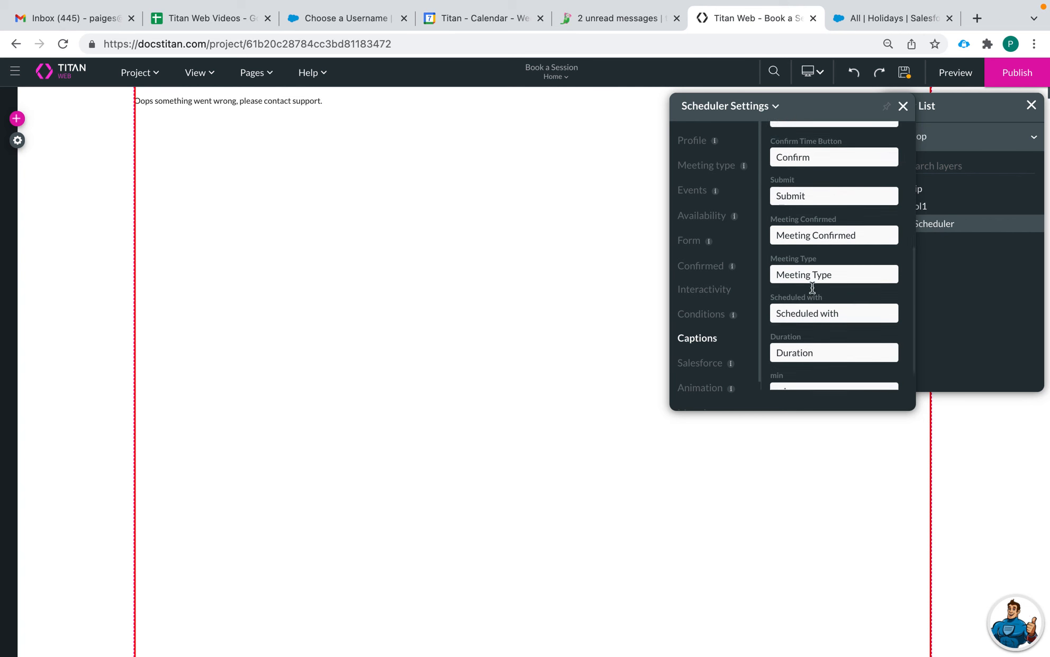
{"action": "scroll", "coordinate": [812, 287], "scroll_direction": "down", "scroll_amount": 1}
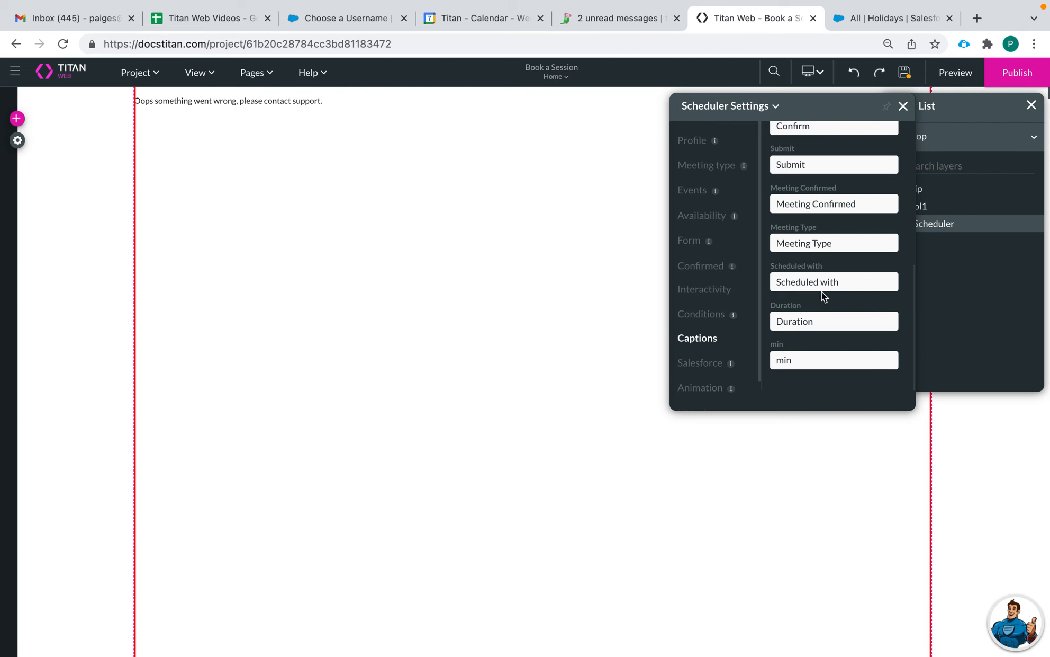
Step: Check the scheduler's Salesforce and Animation settings
{"action": "left_click", "coordinate": [704, 366]}
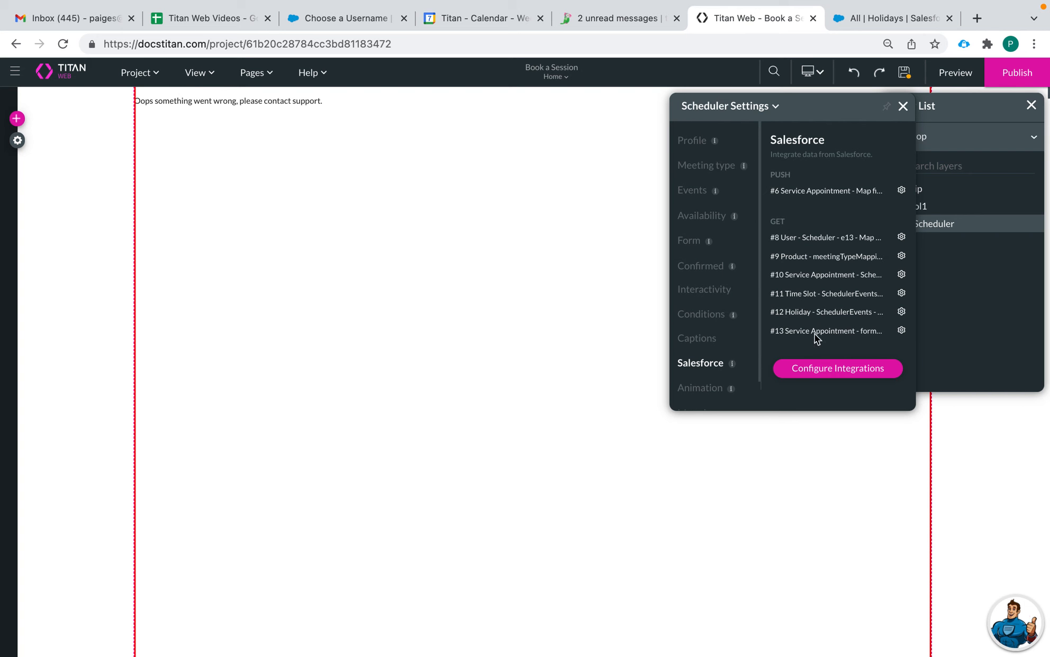
{"action": "scroll", "coordinate": [683, 348], "scroll_direction": "down", "scroll_amount": 1}
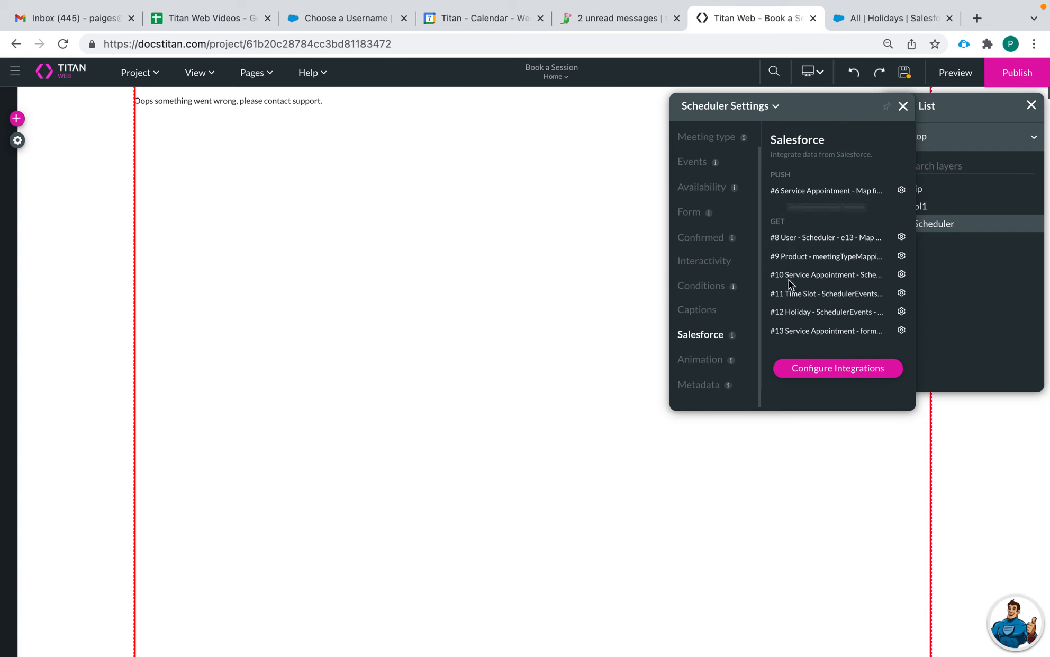
{"action": "left_click", "coordinate": [701, 362]}
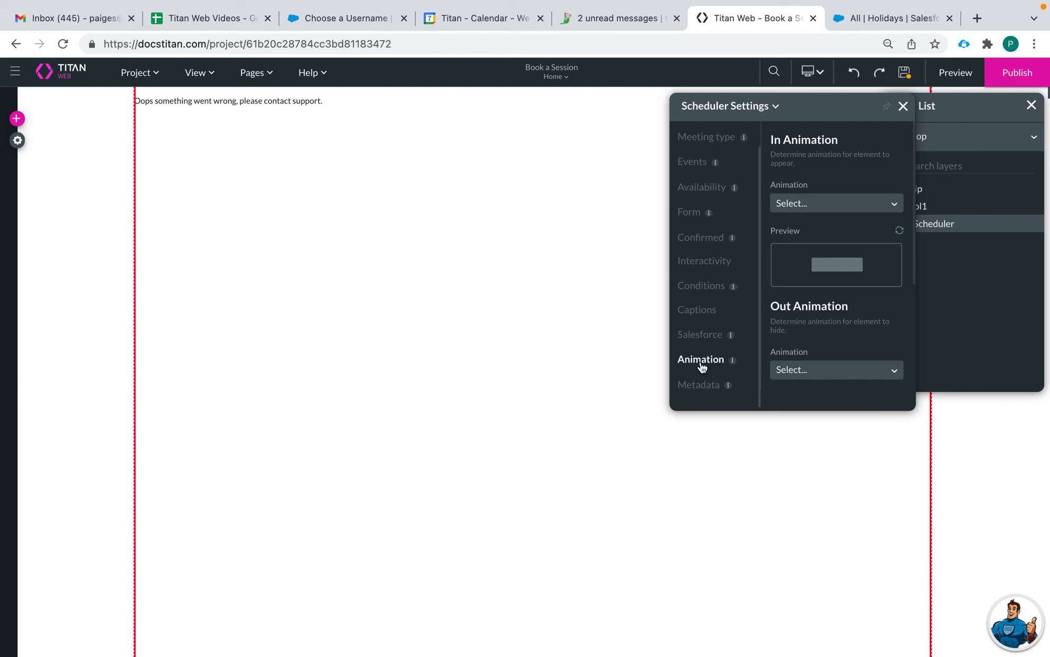
{"action": "scroll", "coordinate": [783, 275], "scroll_direction": "down", "scroll_amount": 1}
{"action": "scroll", "coordinate": [797, 293], "scroll_direction": "down", "scroll_amount": 2}
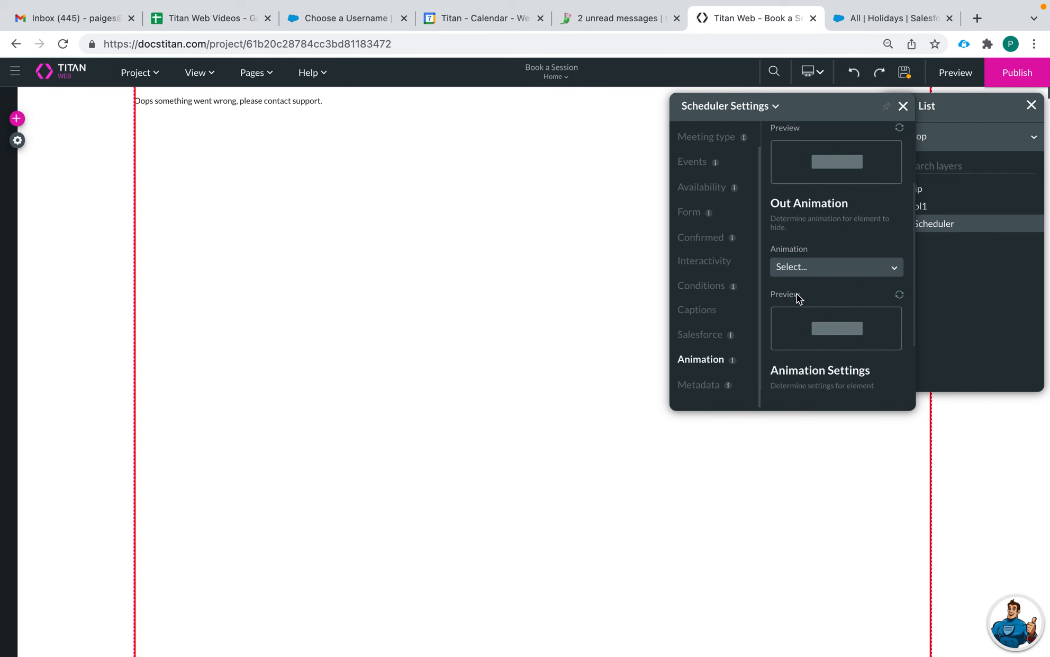
{"action": "scroll", "coordinate": [797, 292], "scroll_direction": "down", "scroll_amount": 2}
{"action": "scroll", "coordinate": [797, 293], "scroll_direction": "up", "scroll_amount": 5}
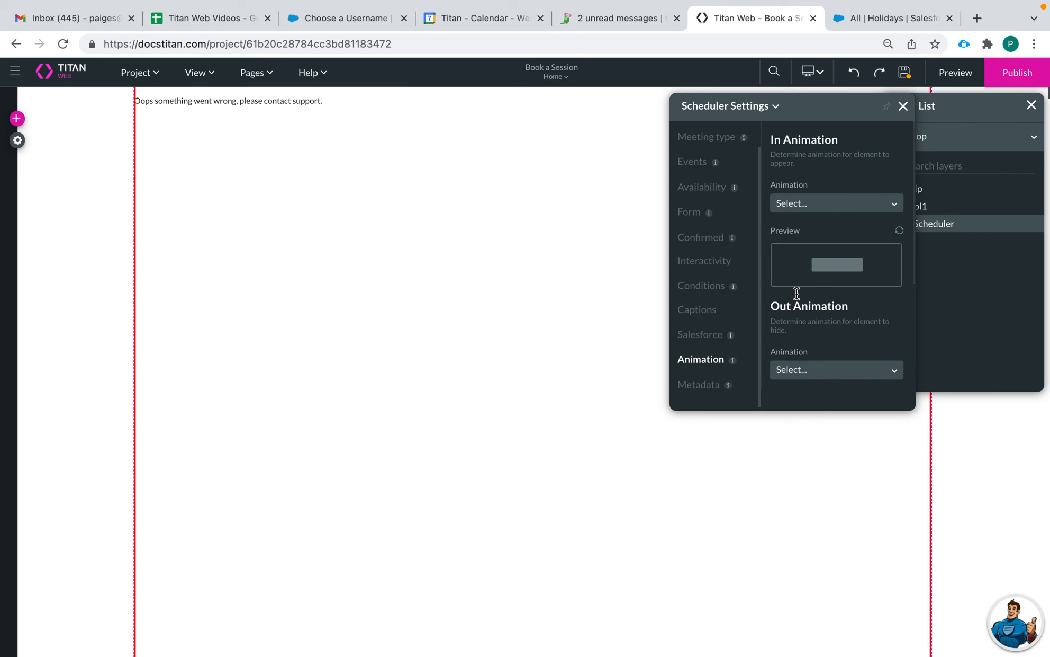
{"action": "scroll", "coordinate": [706, 342], "scroll_direction": "down", "scroll_amount": 1}
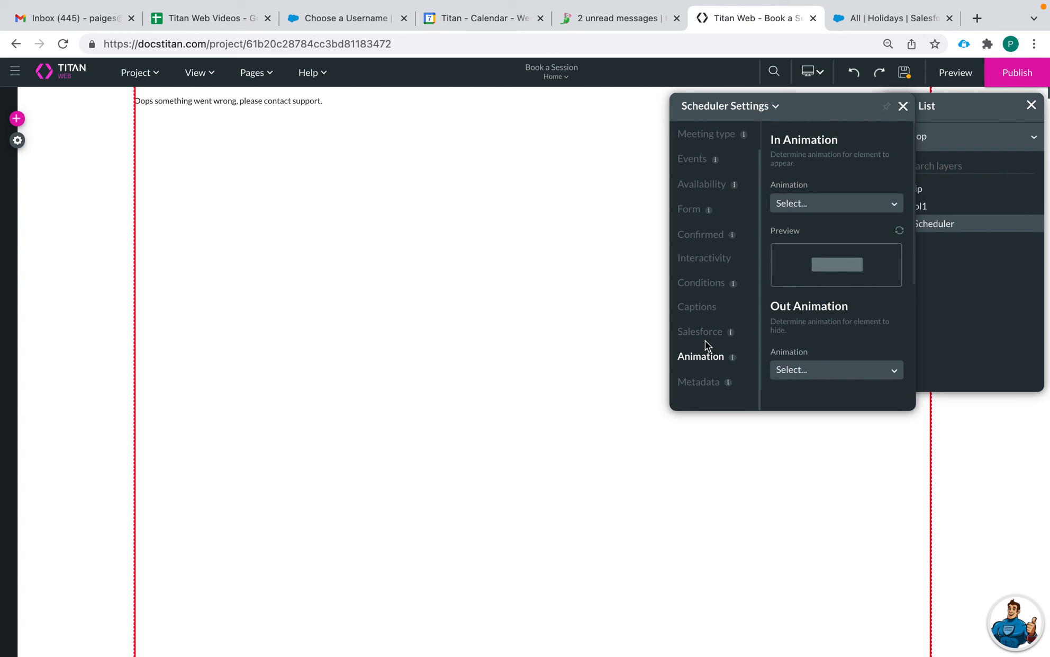
Step: Set the Metadata tag to 'Schedule Meeting Page 3', save the project, and close the settings
{"action": "left_click", "coordinate": [704, 381]}
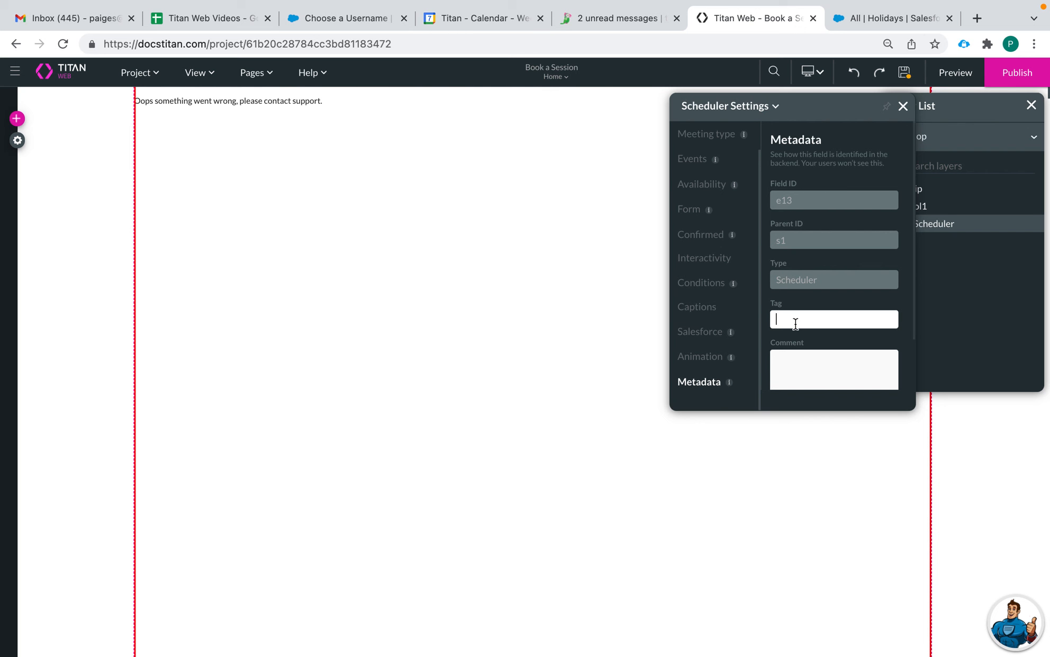
{"action": "type", "text": "Schedule Meeting Page 3"}
{"action": "scroll", "coordinate": [795, 295], "scroll_direction": "down", "scroll_amount": 3}
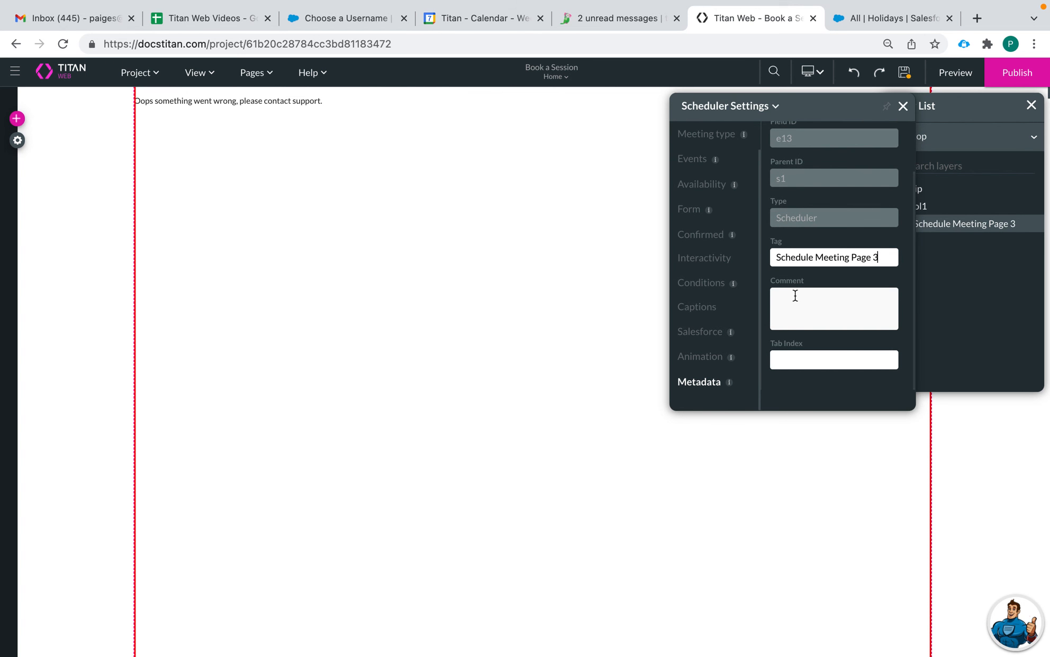
{"action": "left_click", "coordinate": [903, 74]}
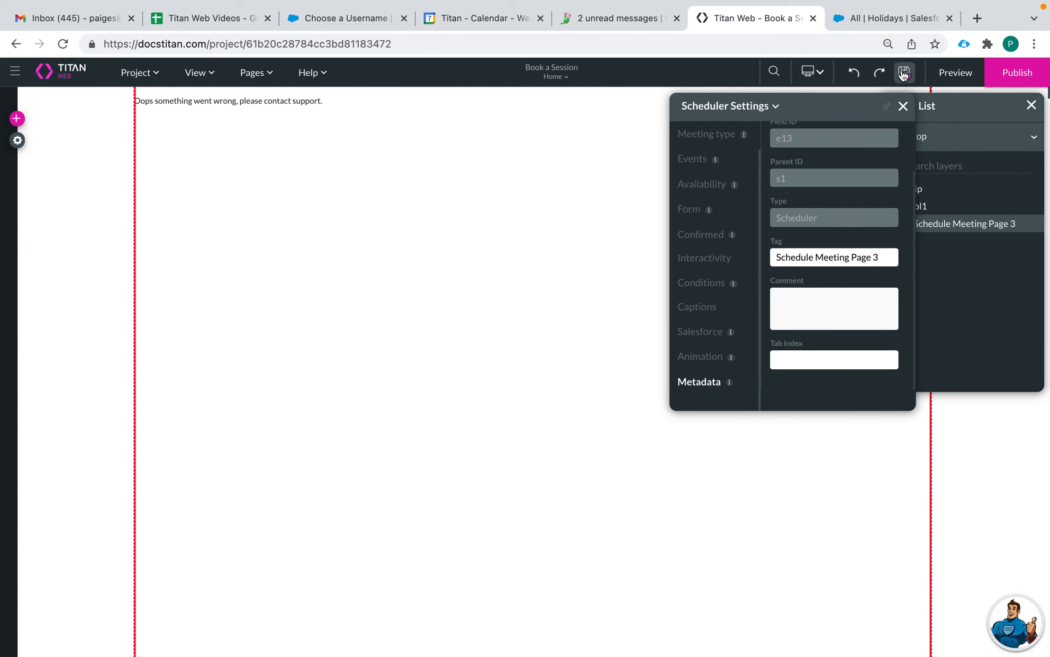
{"action": "left_click", "coordinate": [903, 106]}
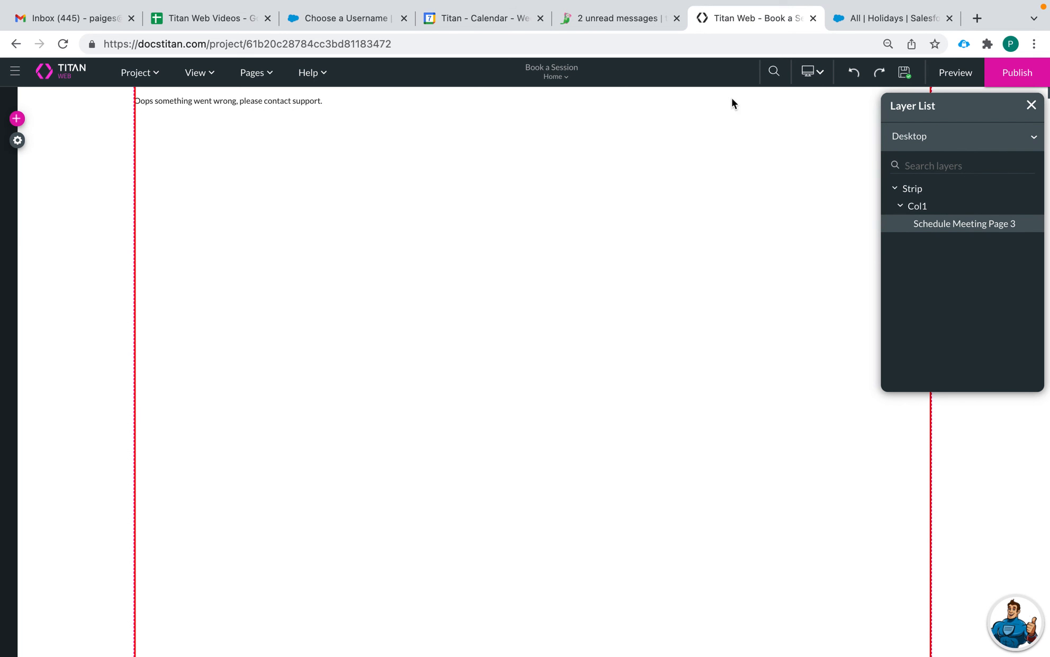
Step: Preview the booking page and choose the Cake Consultation session type
{"action": "left_click", "coordinate": [967, 78]}
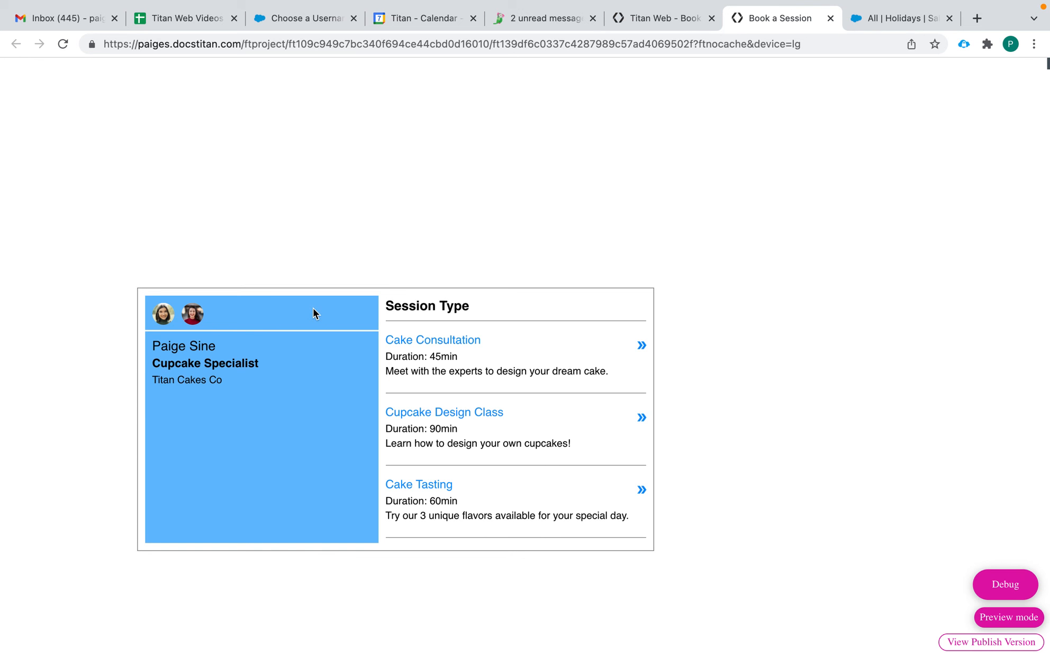
{"action": "left_click", "coordinate": [317, 310]}
{"action": "left_click", "coordinate": [164, 316]}
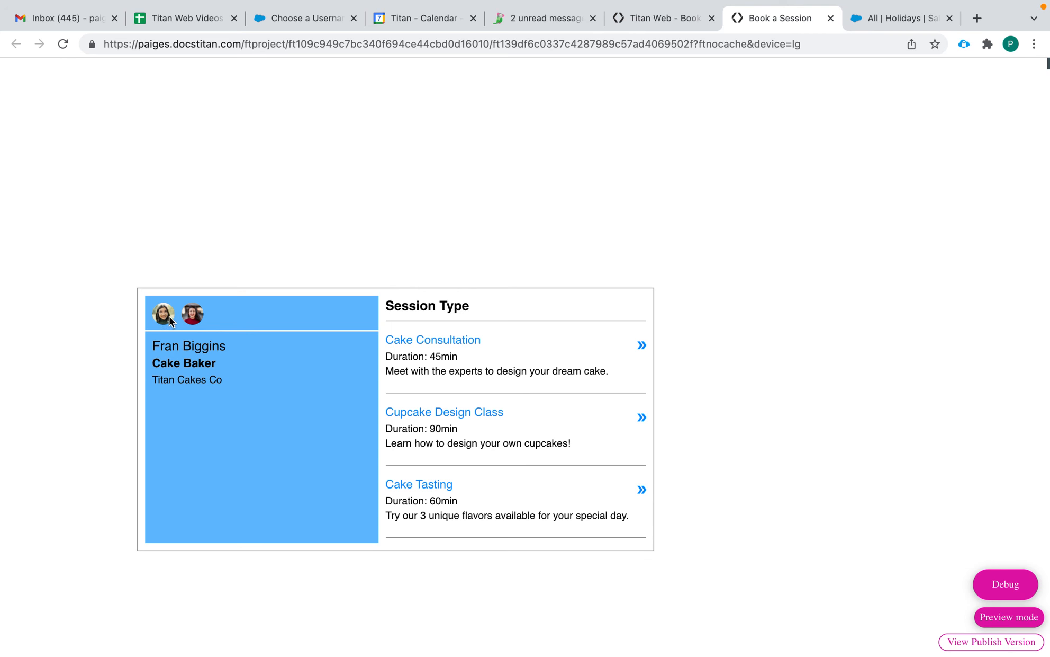
{"action": "left_click", "coordinate": [163, 317]}
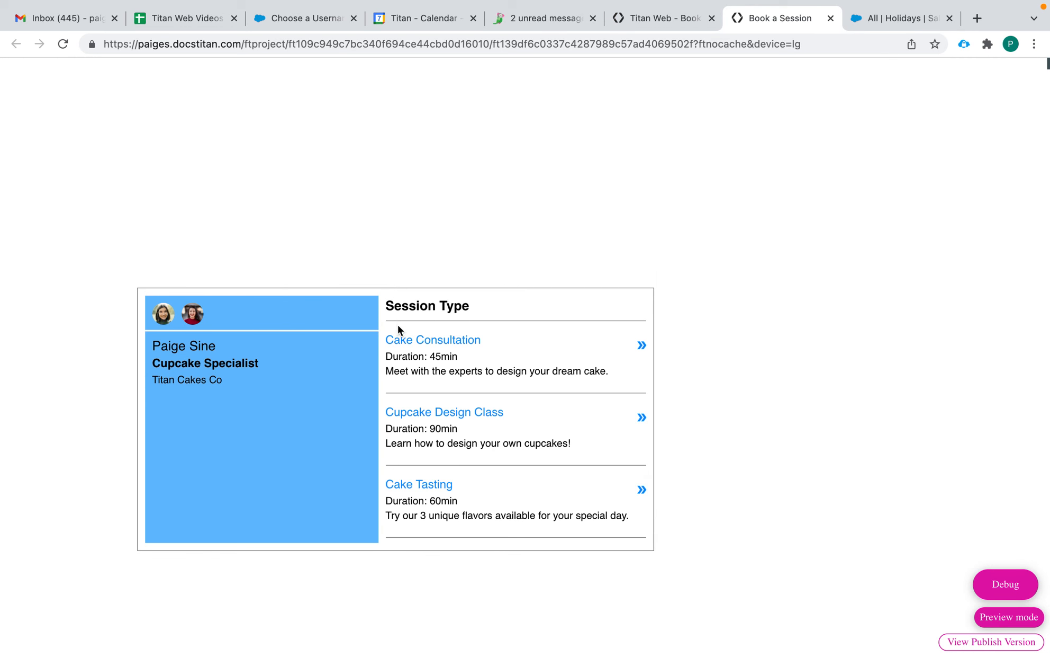
{"action": "left_click", "coordinate": [422, 341]}
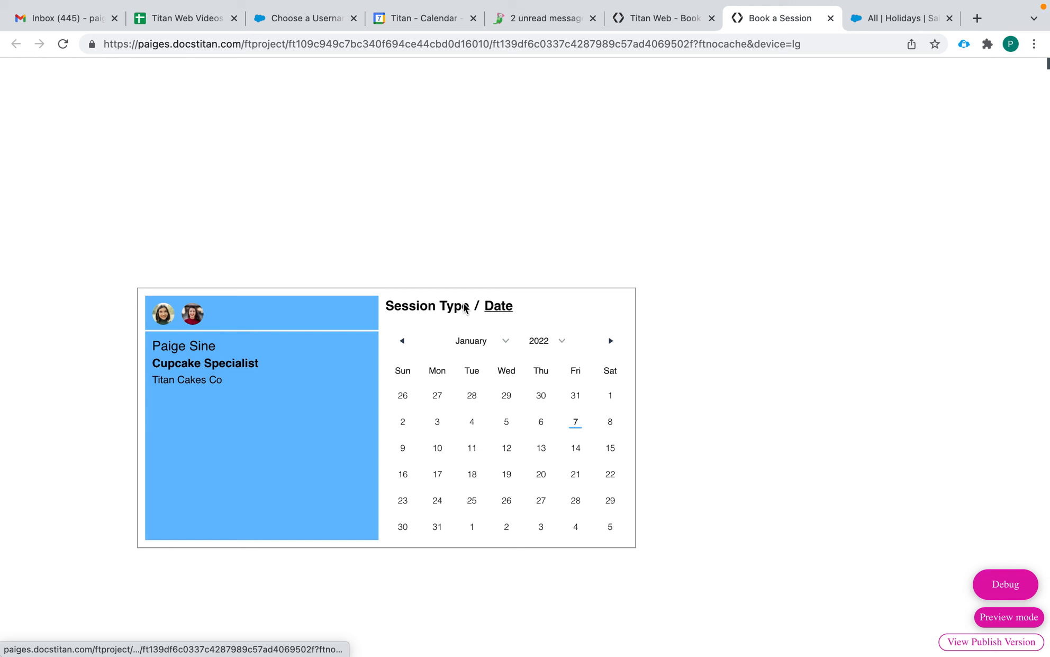
Step: Book January 13 in the 2:00 PM - 2:45 PM slot and confirm it
{"action": "left_click", "coordinate": [544, 454]}
{"action": "scroll", "coordinate": [497, 484], "scroll_direction": "down", "scroll_amount": 2}
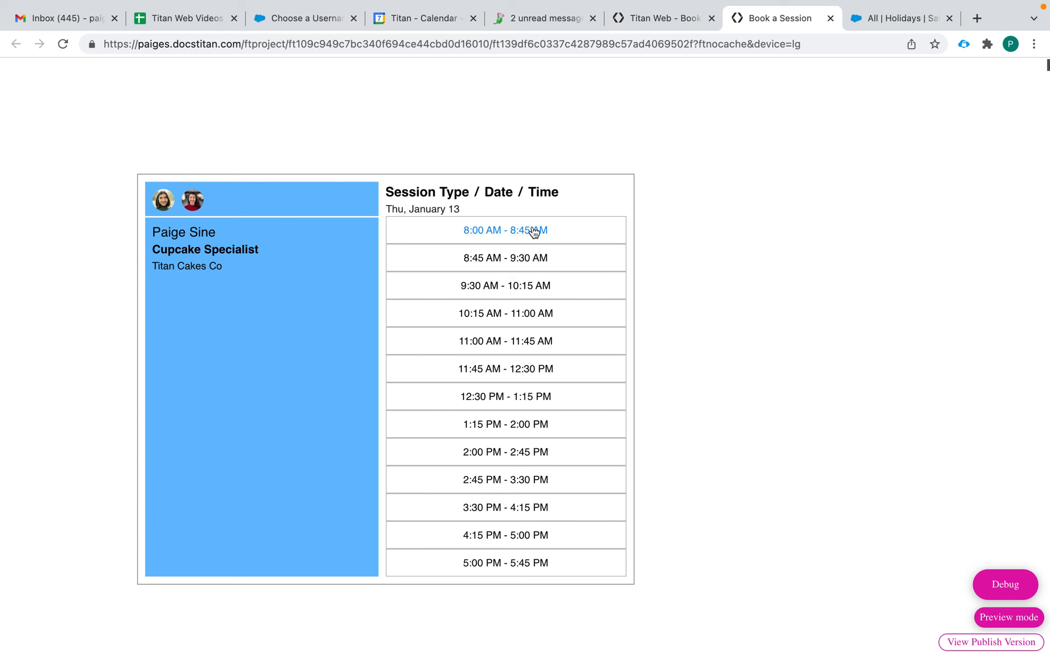
{"action": "left_click", "coordinate": [502, 455]}
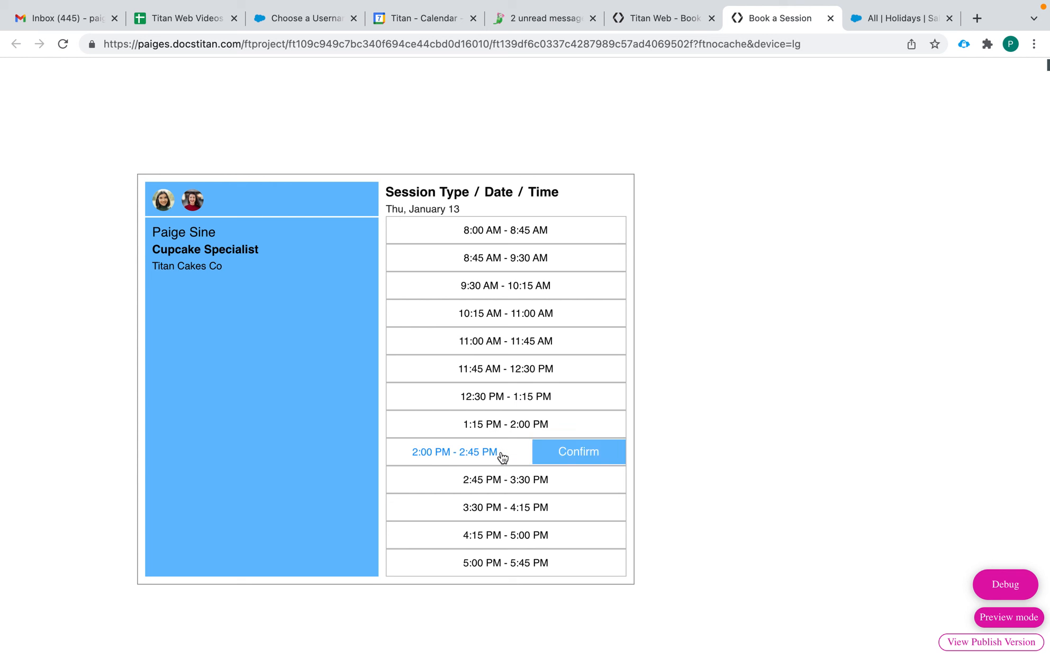
{"action": "left_click", "coordinate": [574, 453]}
Step: Enter the booker's name and e-mail, submit the form, and accept the confirmation
{"action": "left_click", "coordinate": [532, 309]}
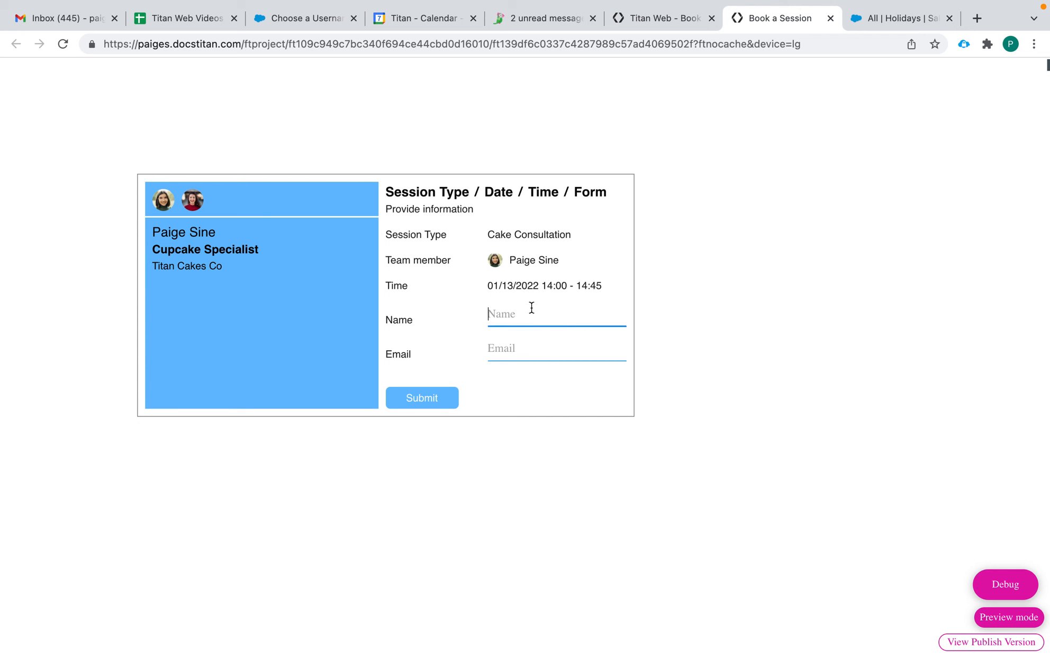
{"action": "type", "text": "Paige"}
{"action": "key", "text": "Tab"}
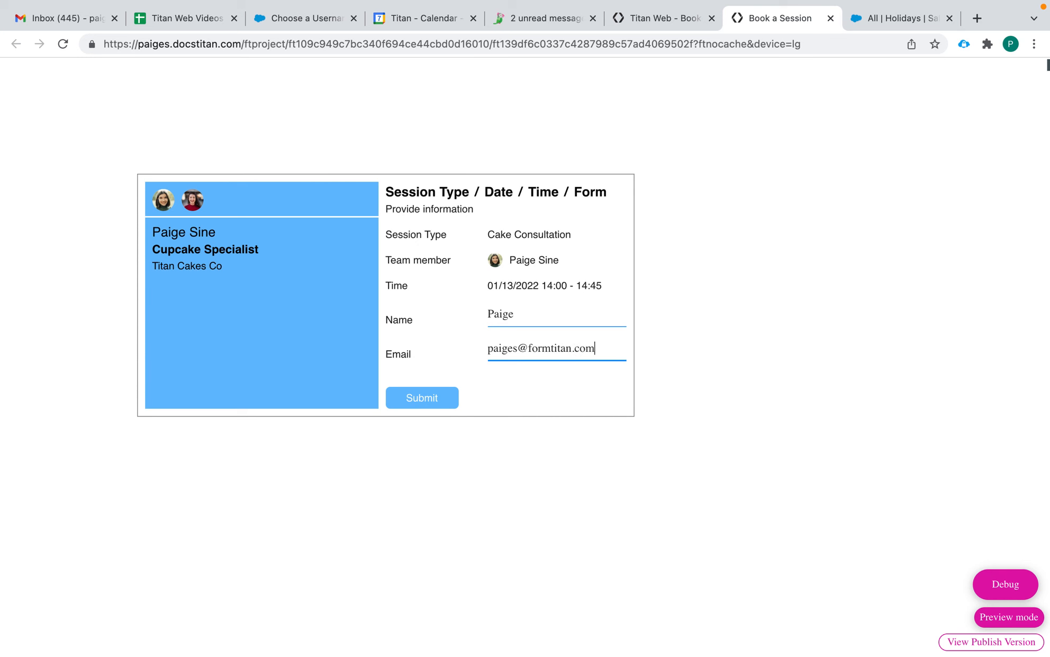
{"action": "left_click", "coordinate": [435, 399]}
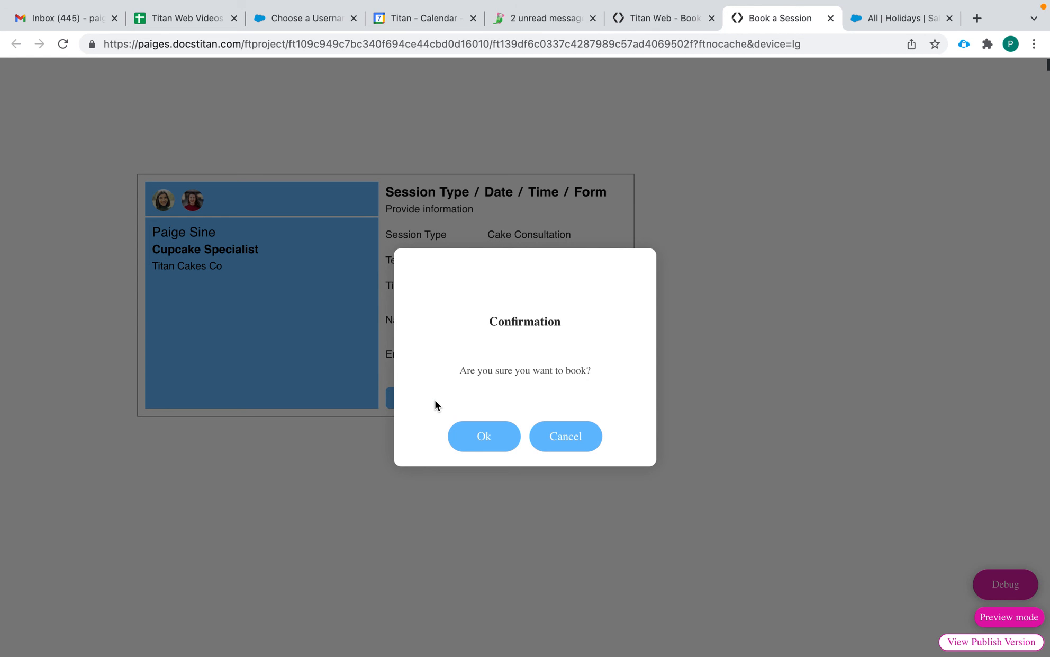
{"action": "left_click", "coordinate": [485, 449]}
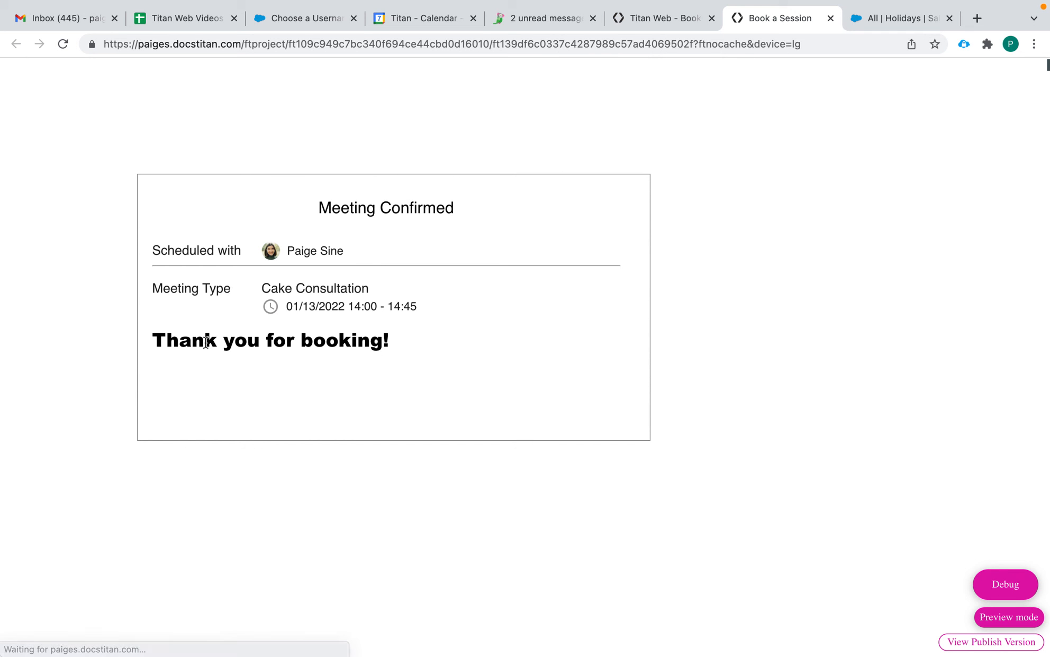